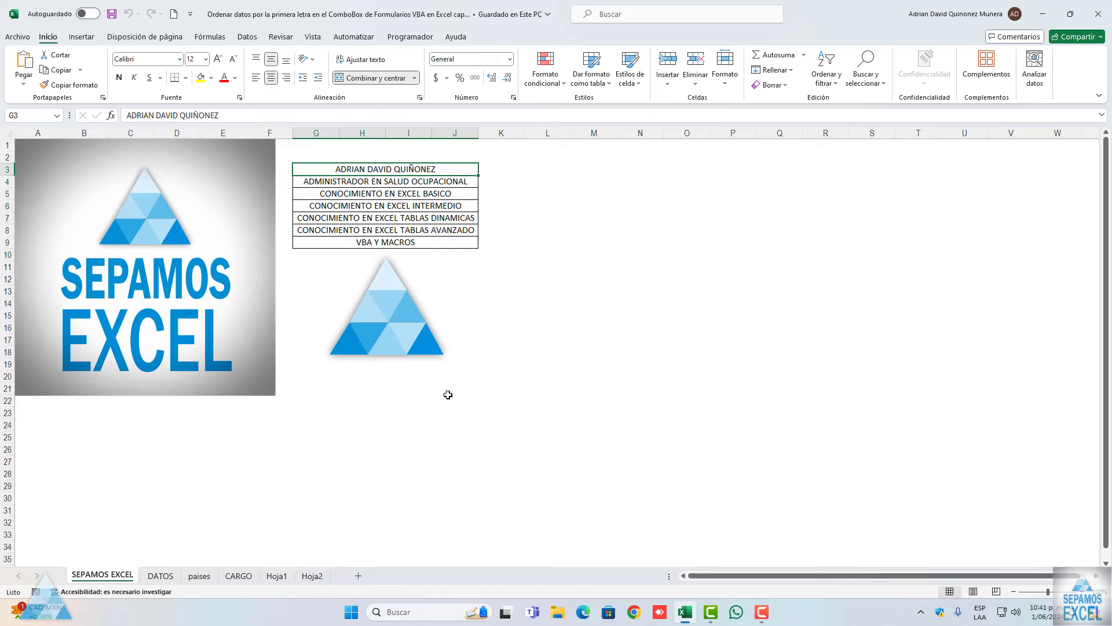
Switch to the DATOS sheet with the 29-company sales table
click(155, 576)
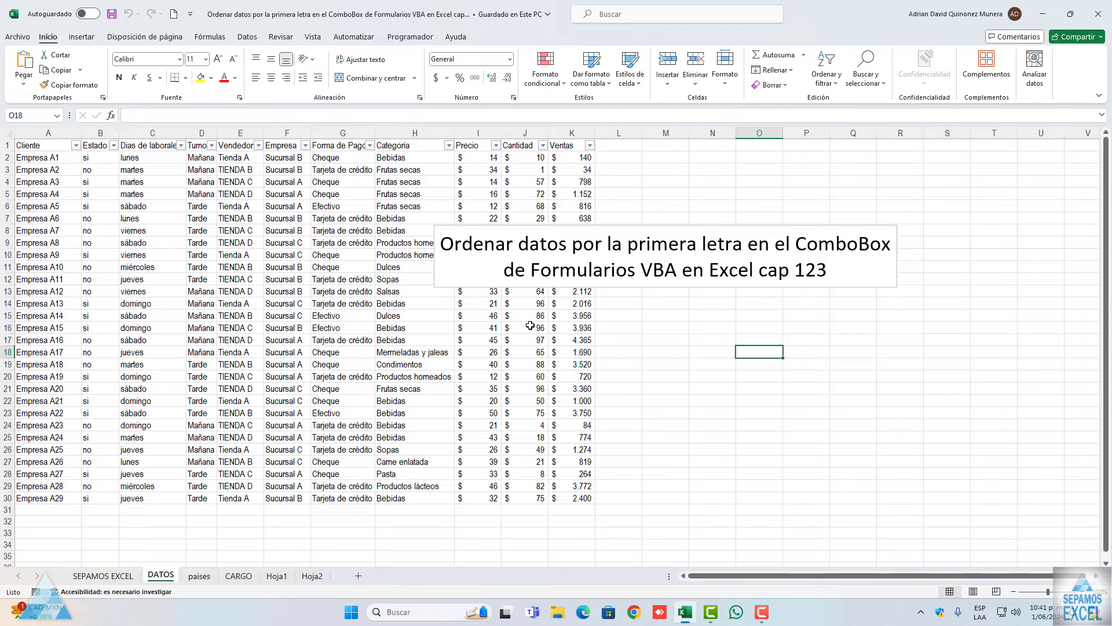
AutoFit DATOS columns G, E, D and C so headers like Forma de Pago show fully, then save
click(530, 326)
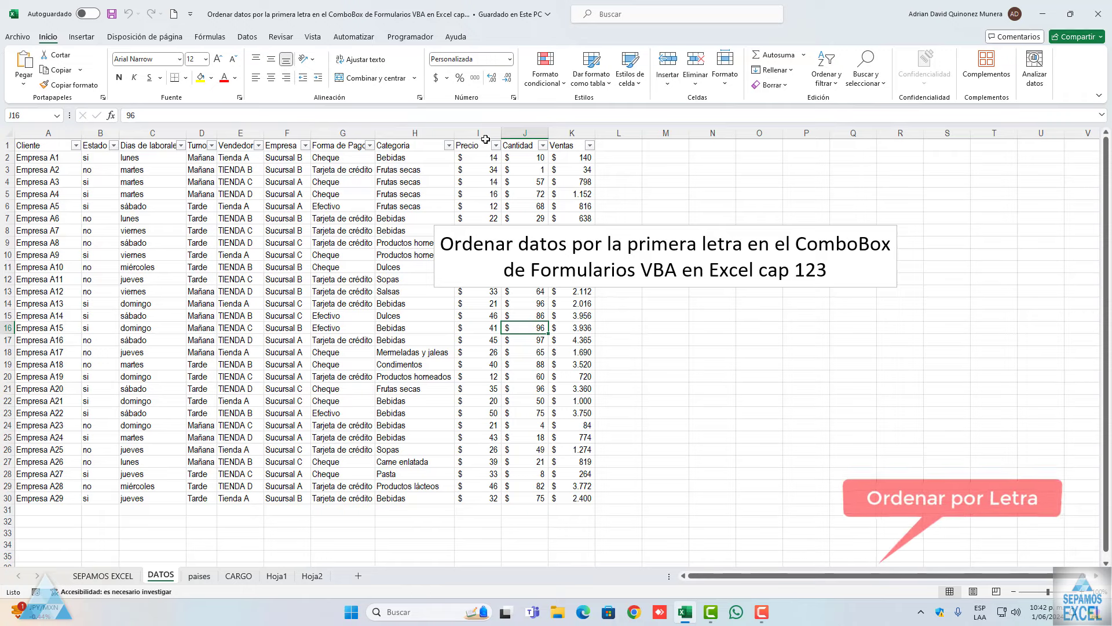
drag(453, 131, 392, 132)
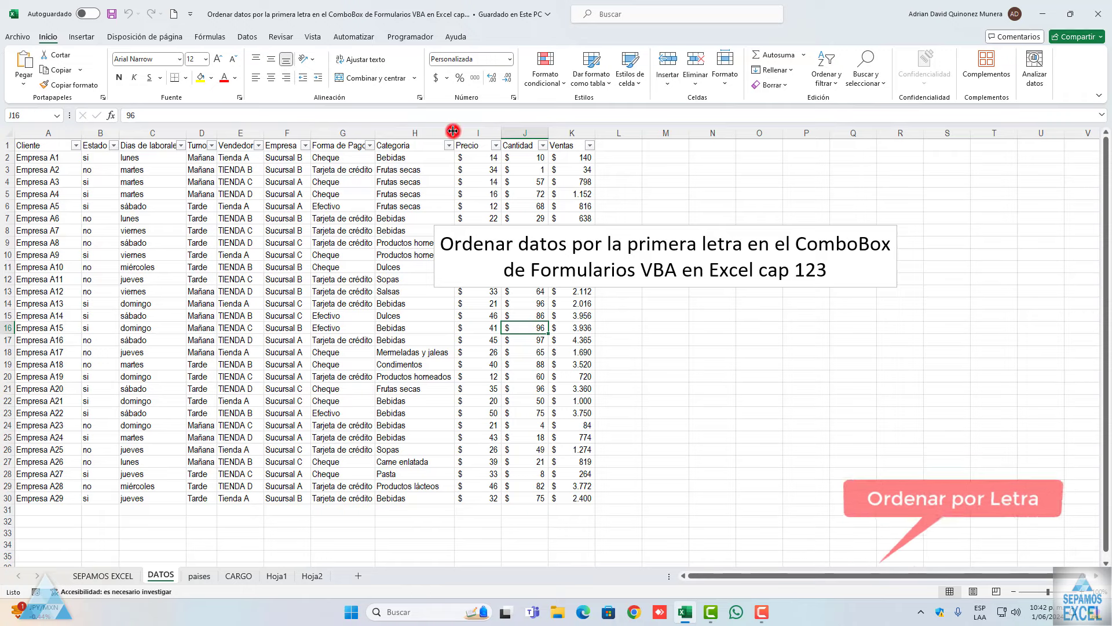
double_click(375, 132)
double_click(310, 132)
double_click(263, 132)
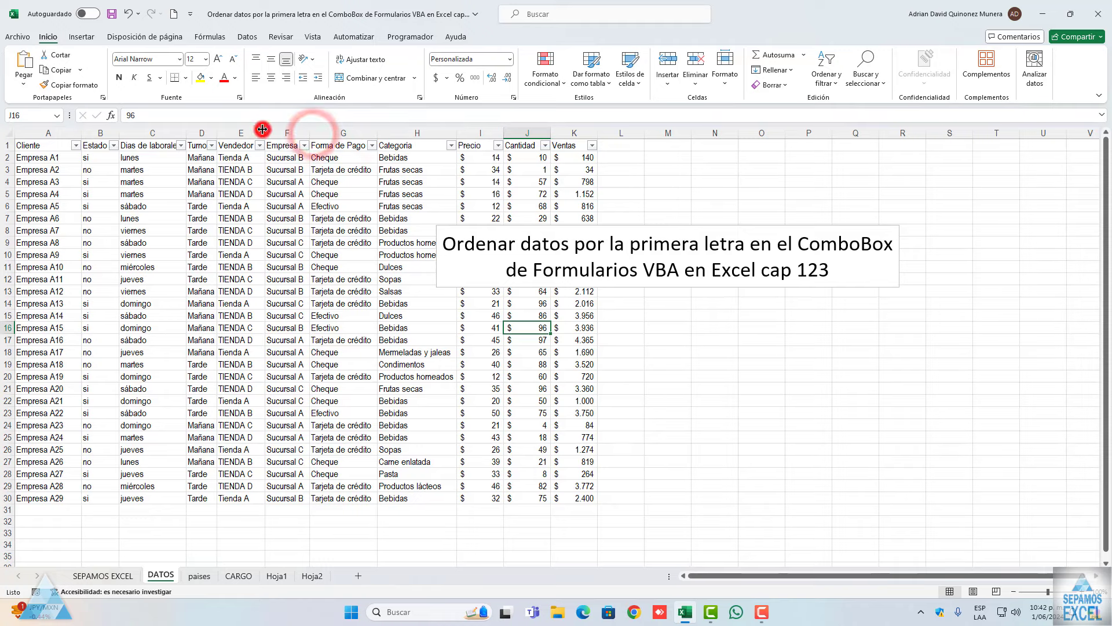
double_click(216, 132)
double_click(189, 131)
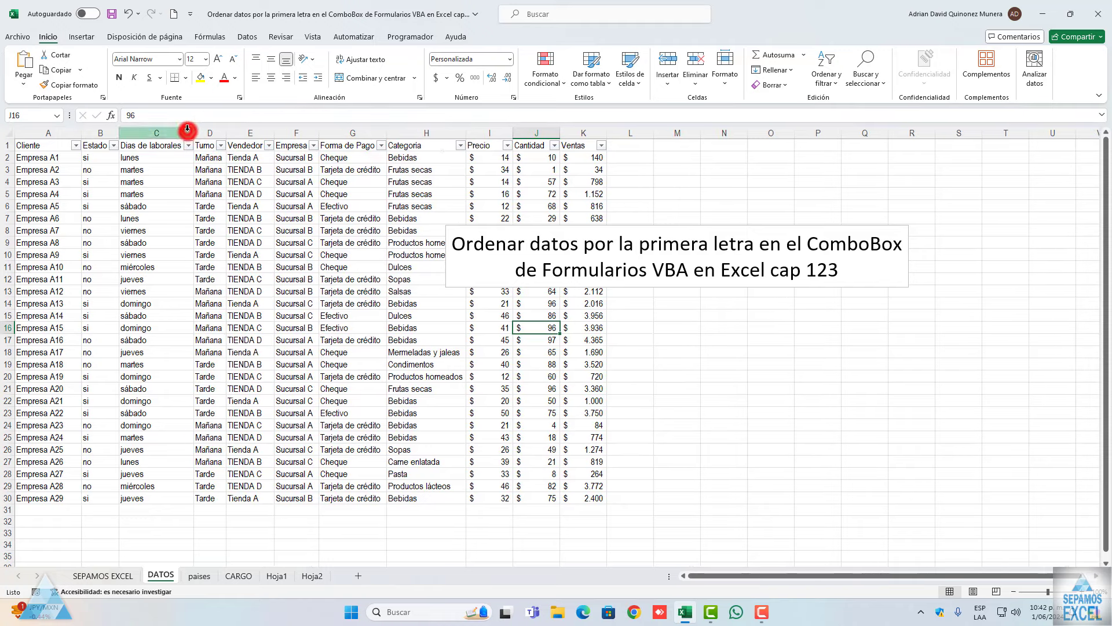
click(244, 241)
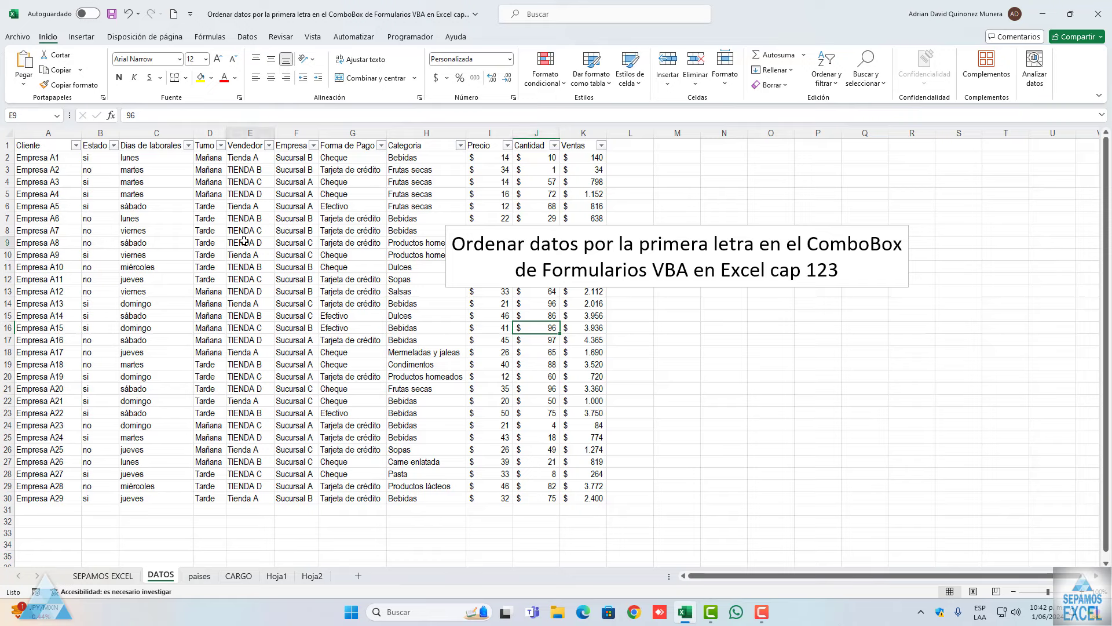
click(113, 19)
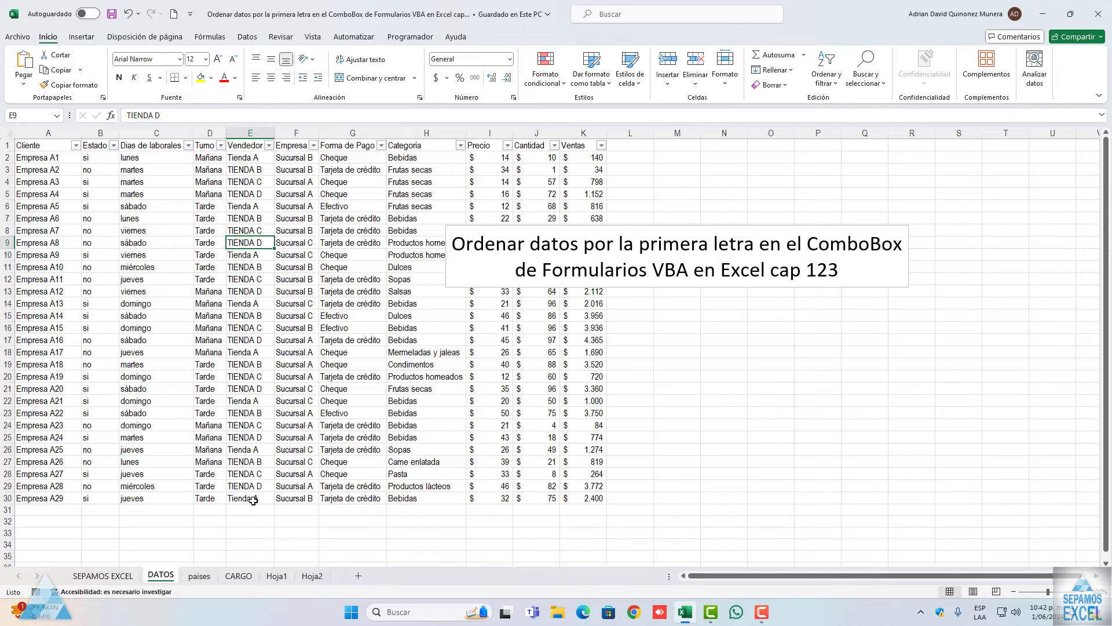
On Hoja1, sort the VENDEDOR names from A to Z
click(283, 576)
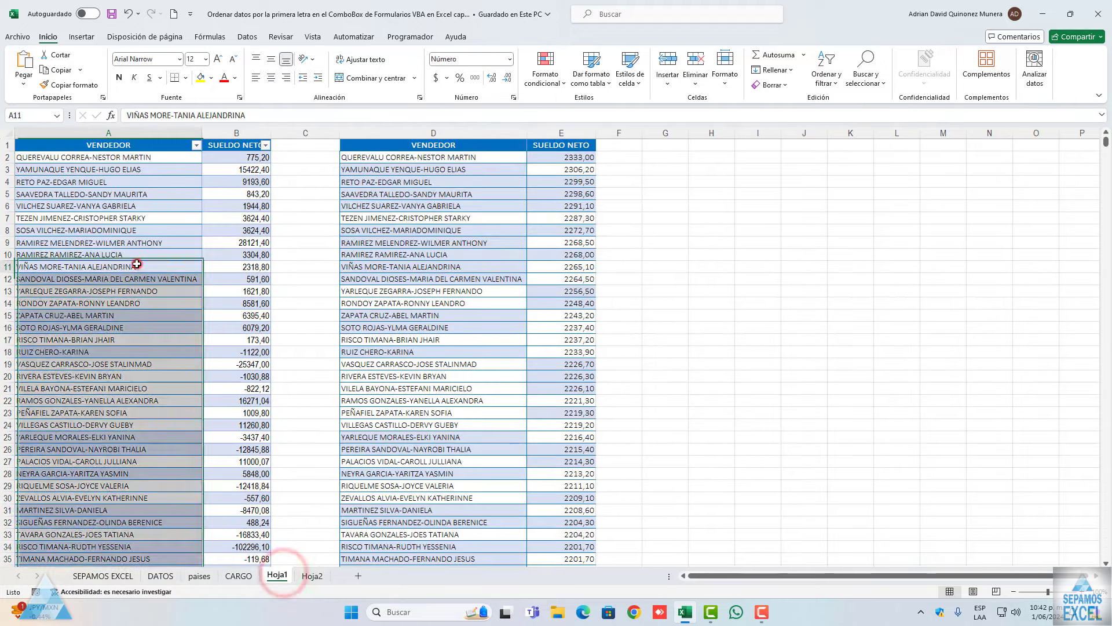
click(137, 264)
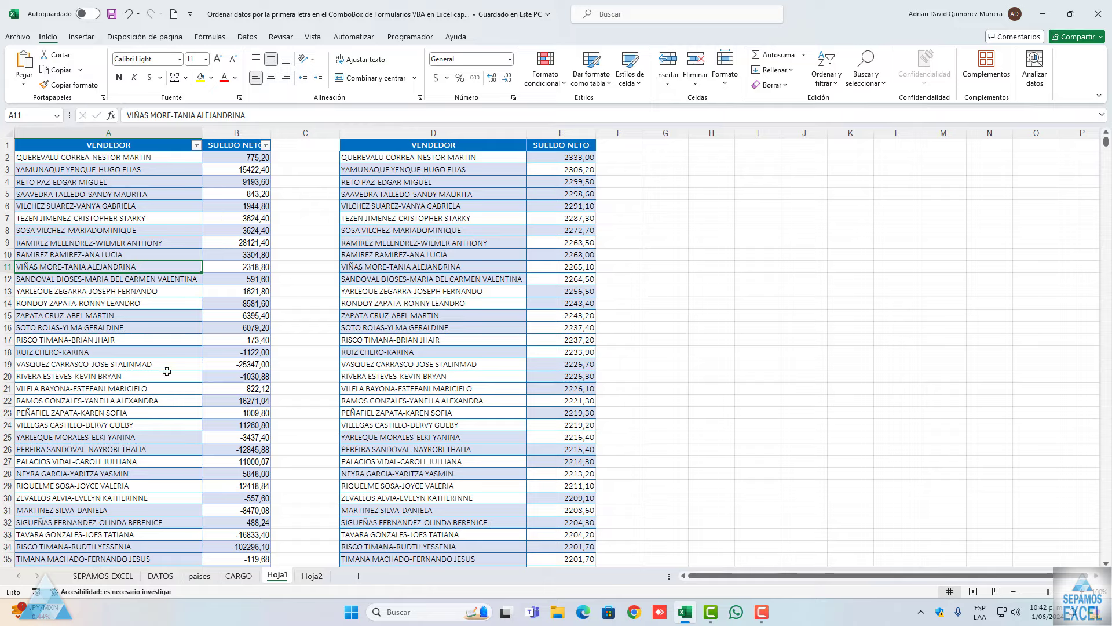
click(161, 575)
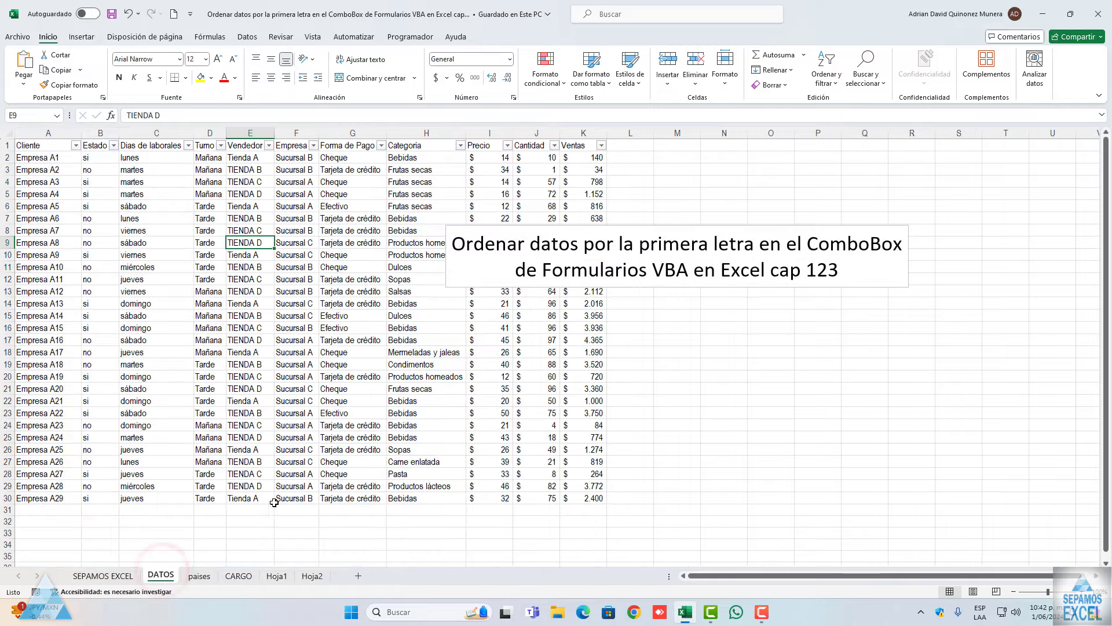
click(199, 576)
click(277, 575)
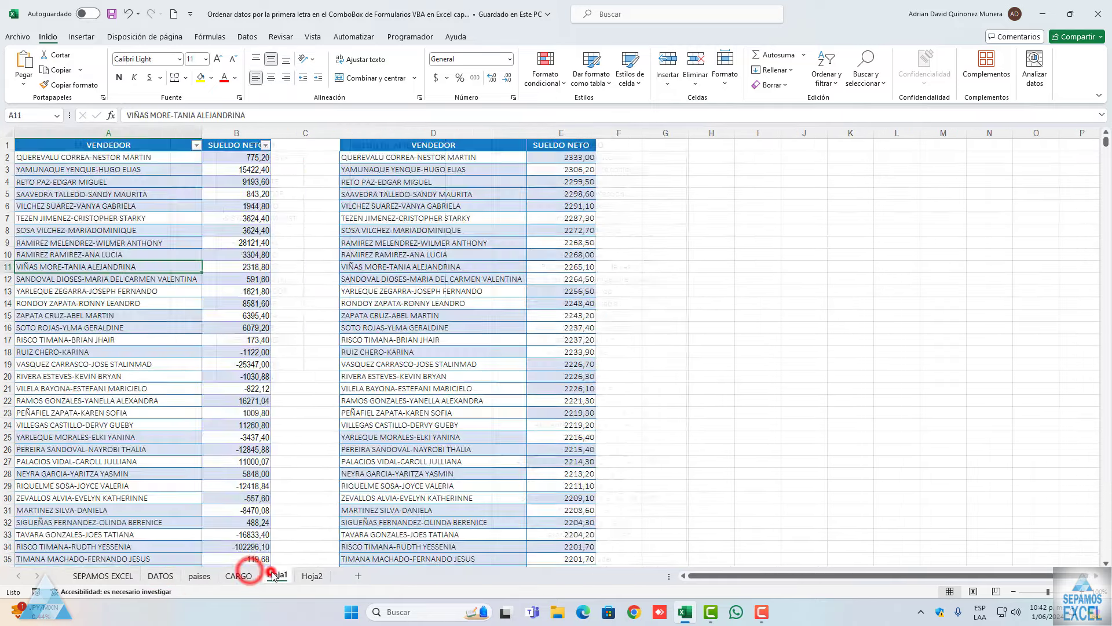
click(196, 146)
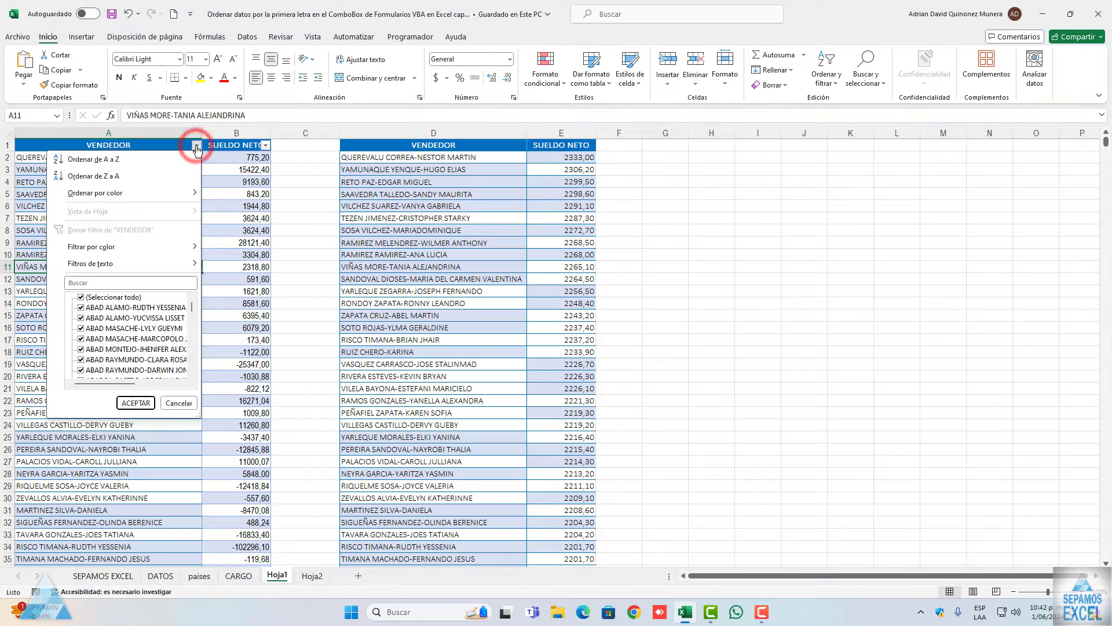
click(158, 166)
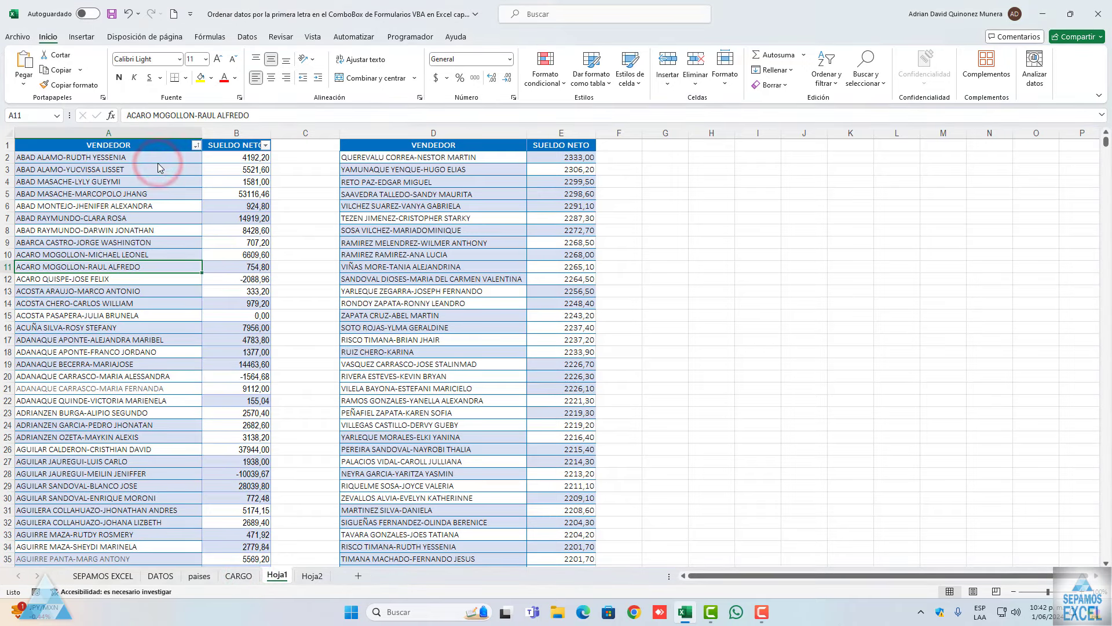
drag(107, 157, 139, 224)
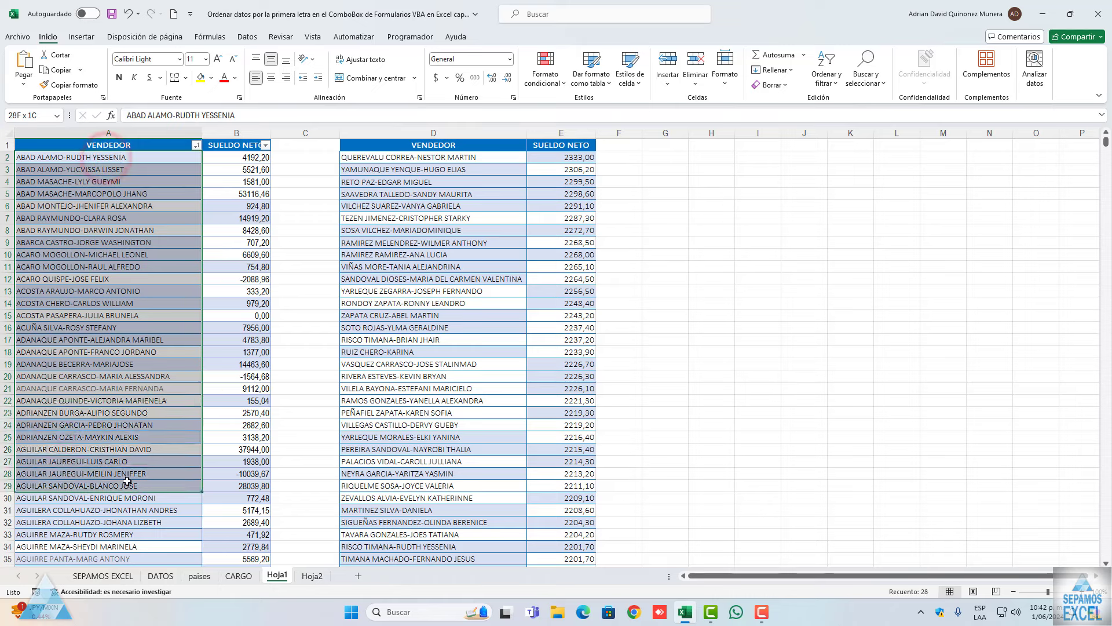
click(145, 206)
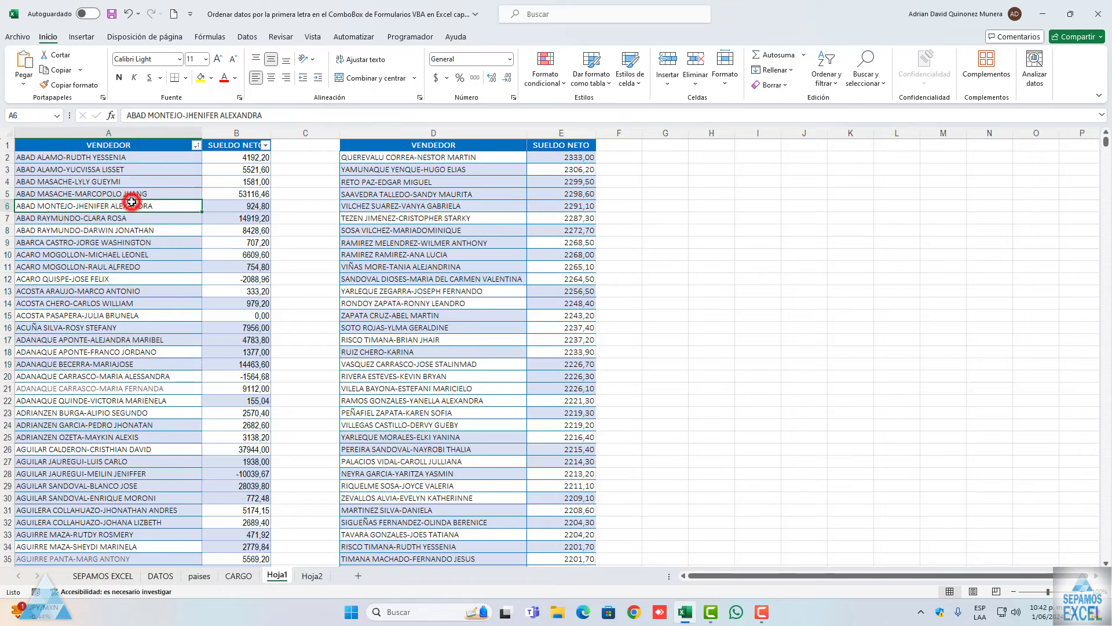
click(26, 158)
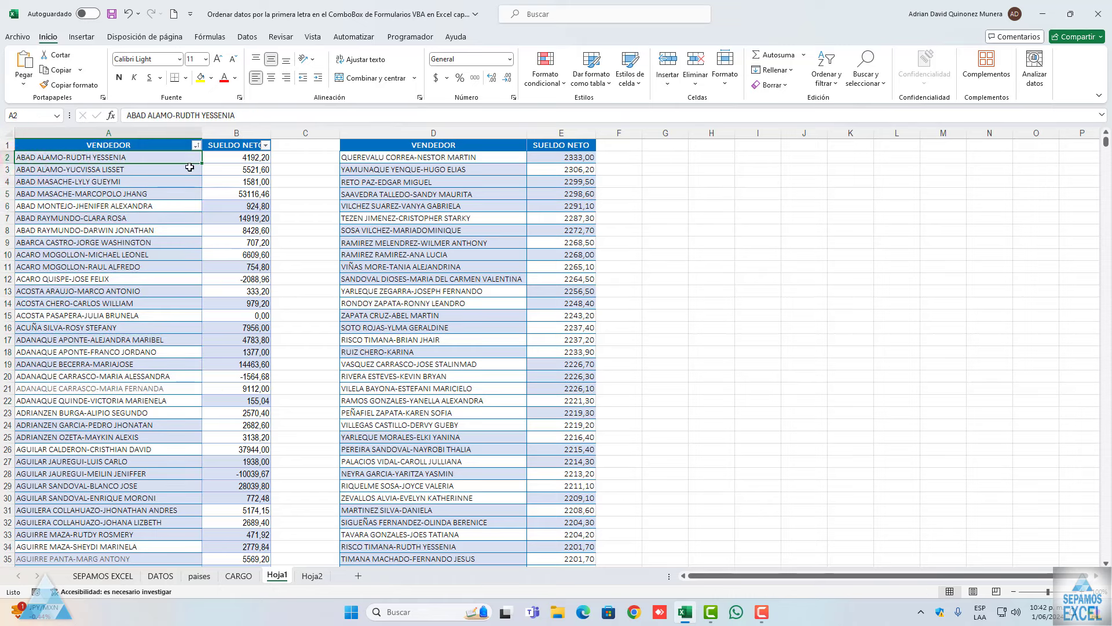
Try searching 'a' in the VENDEDOR filter, cancel it, and restore the names' original order
click(197, 146)
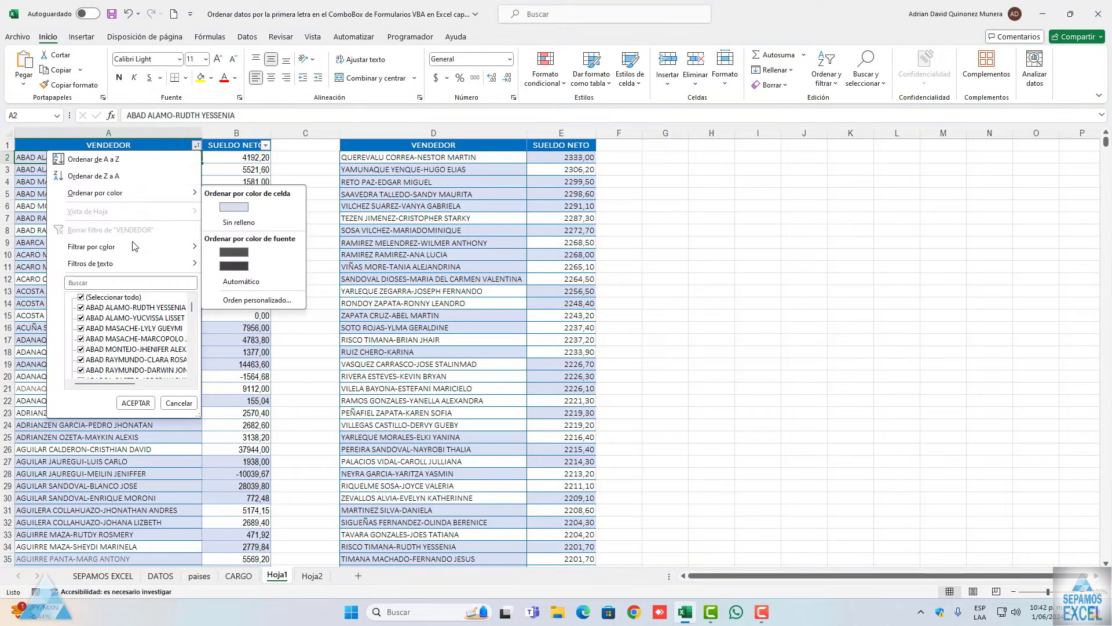
mouse_move(91, 247)
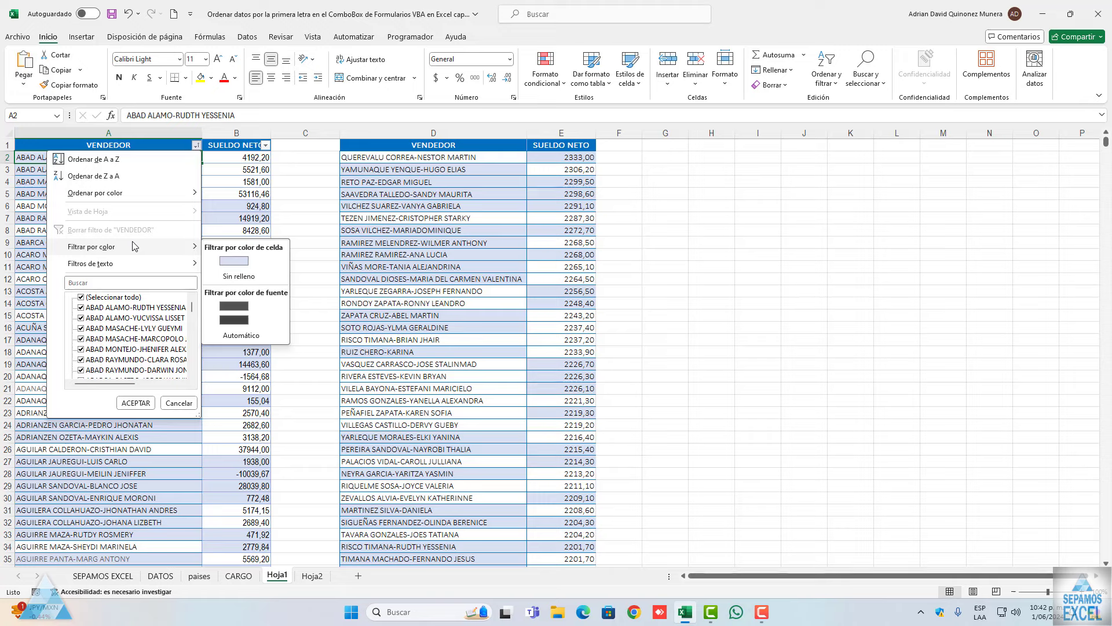
click(113, 281)
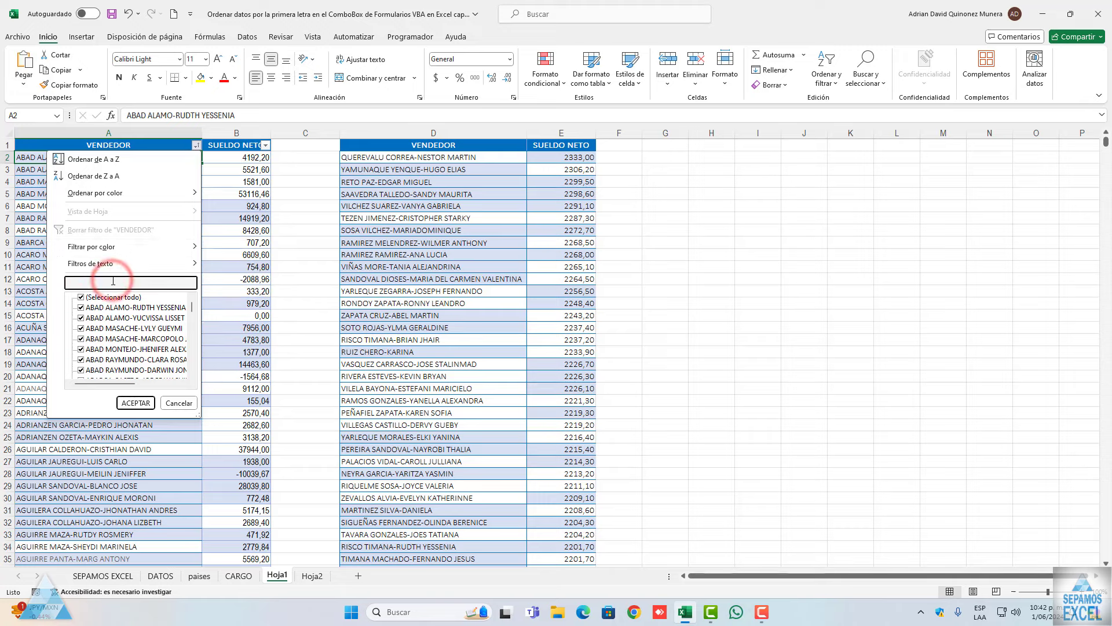
text(a)
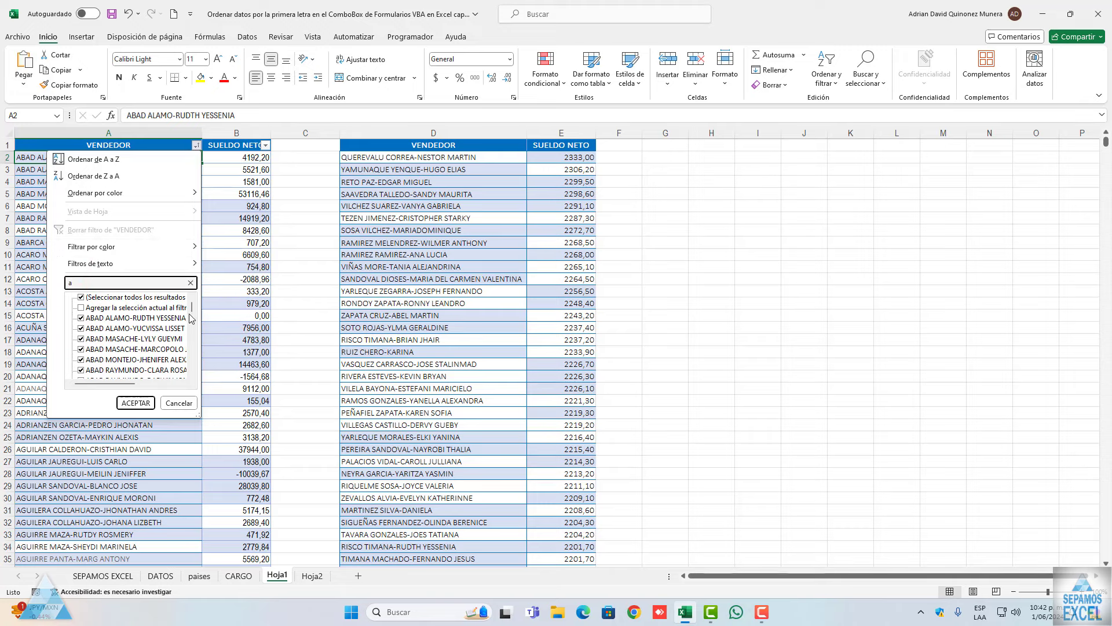
click(179, 403)
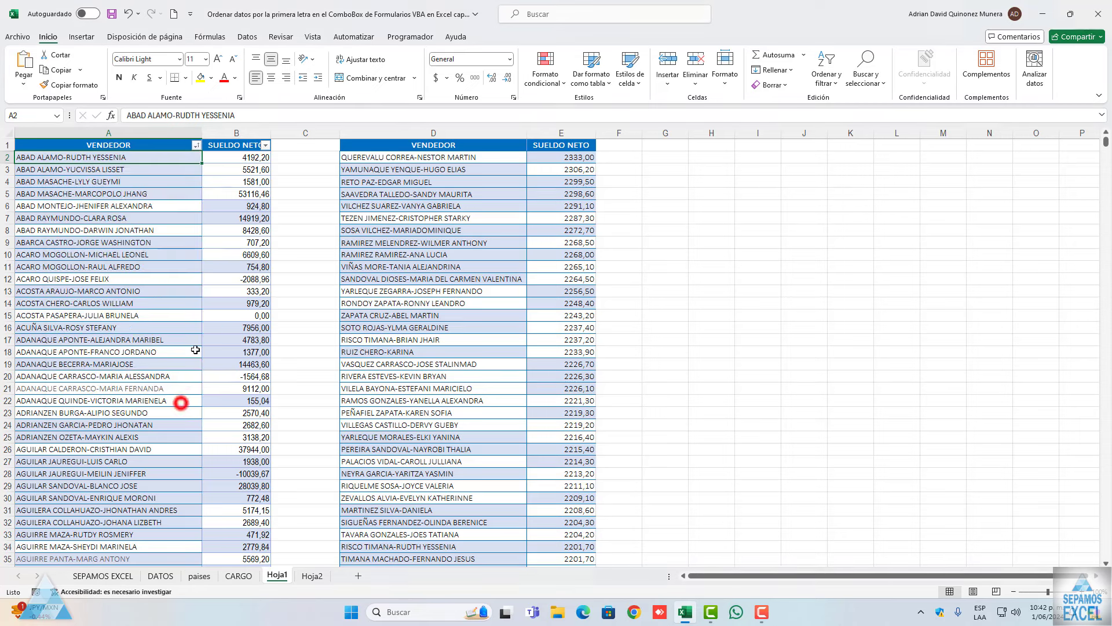
click(178, 279)
key(ctrl+v)
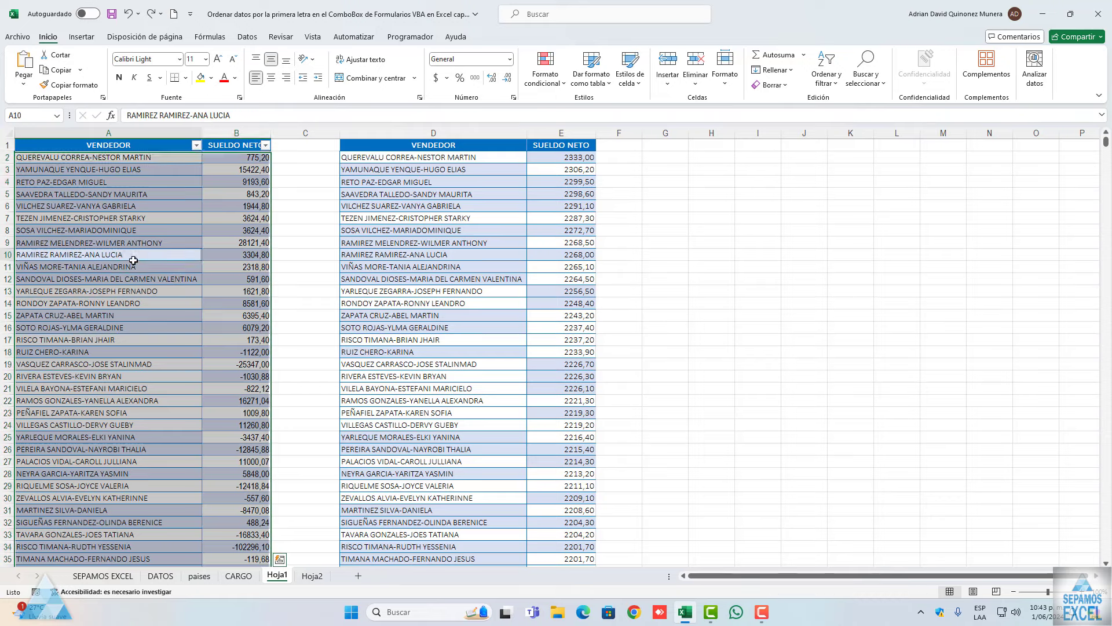
Open the VBA editor and run the MostrarPositivosYNegativos form with F5
click(133, 260)
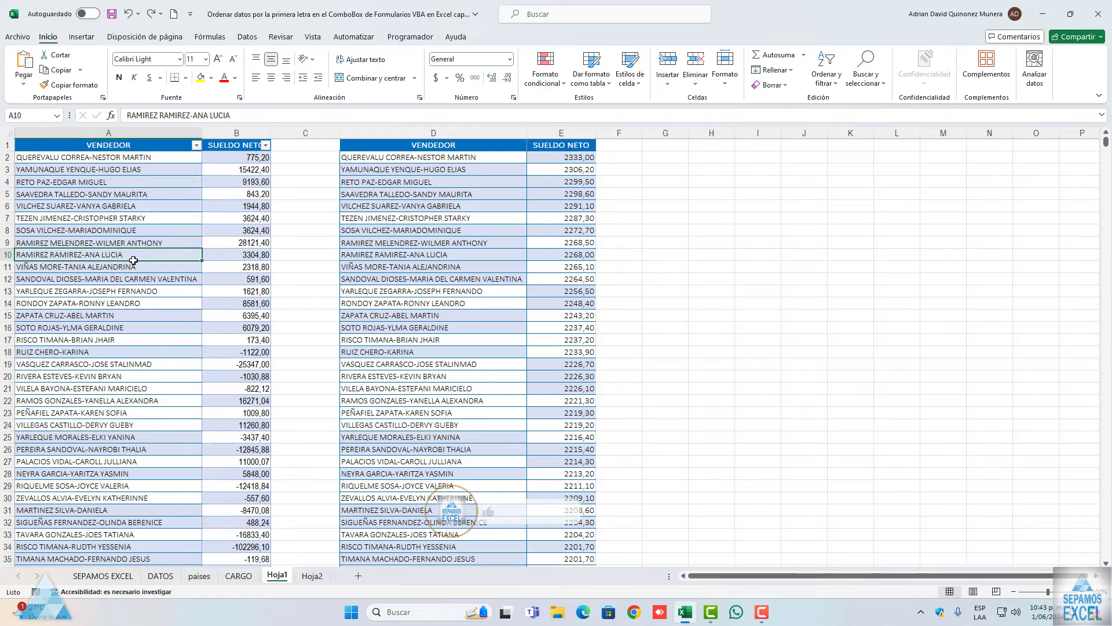
click(400, 37)
click(23, 77)
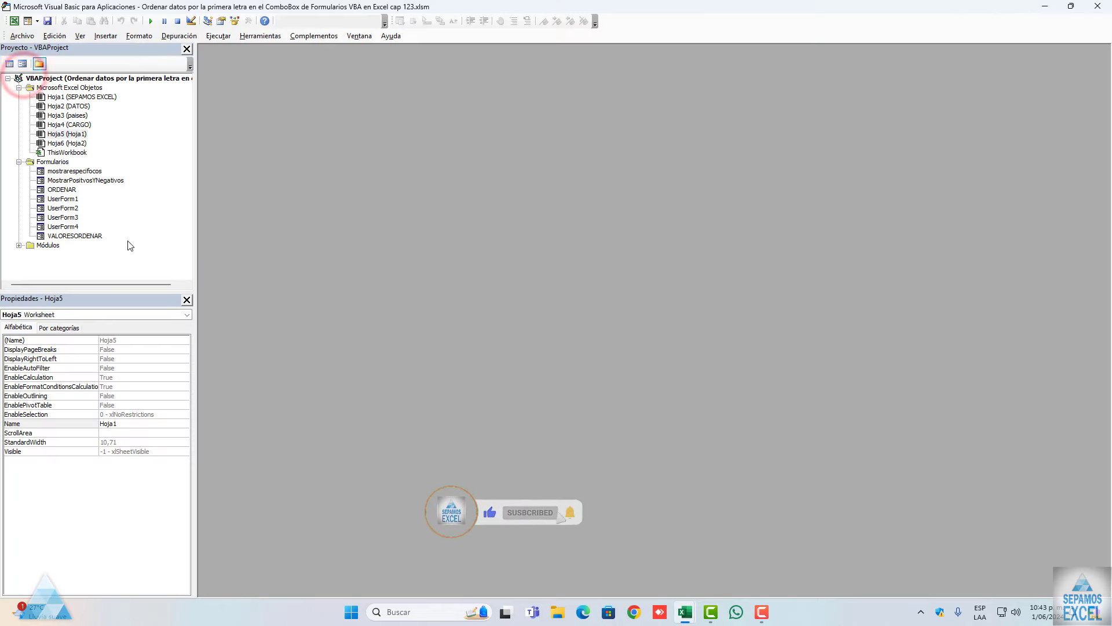
double_click(103, 180)
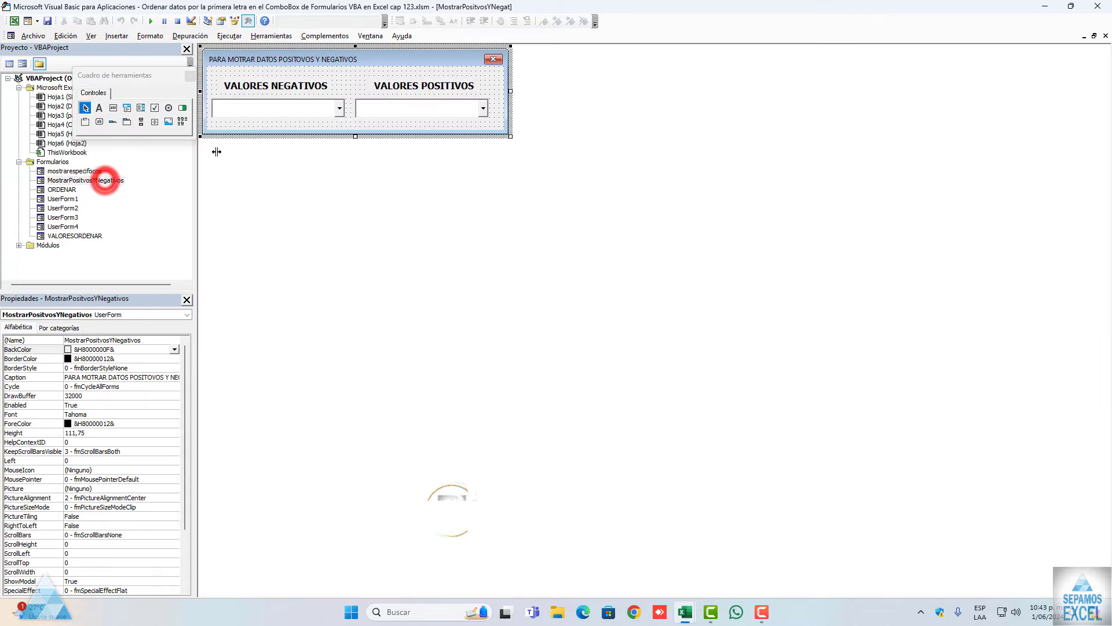
click(354, 123)
key(F5)
Check the negative and positive values dropdowns on the running form, then close it
click(540, 318)
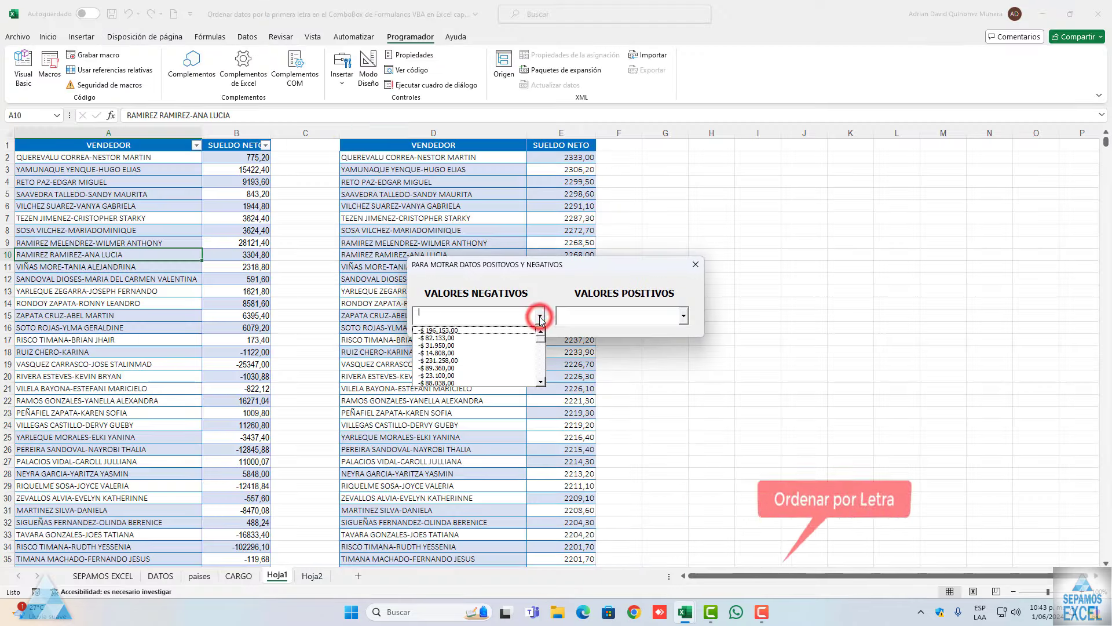
click(684, 316)
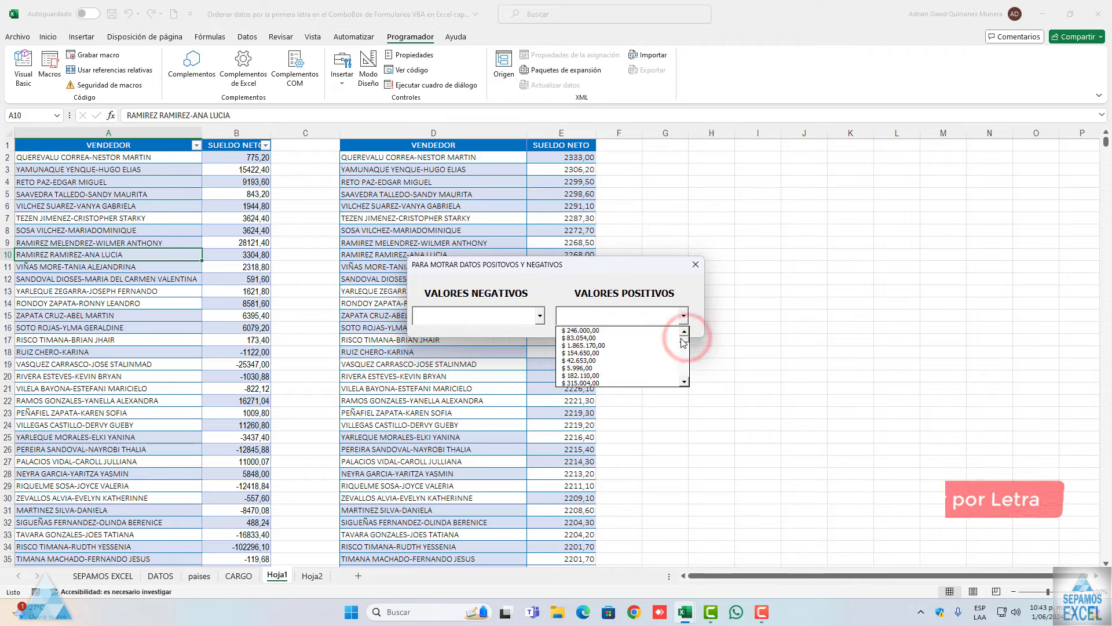
scroll(682, 353, down, 2)
scroll(682, 353, down, 2)
scroll(682, 353, down, 2)
scroll(682, 354, down, 2)
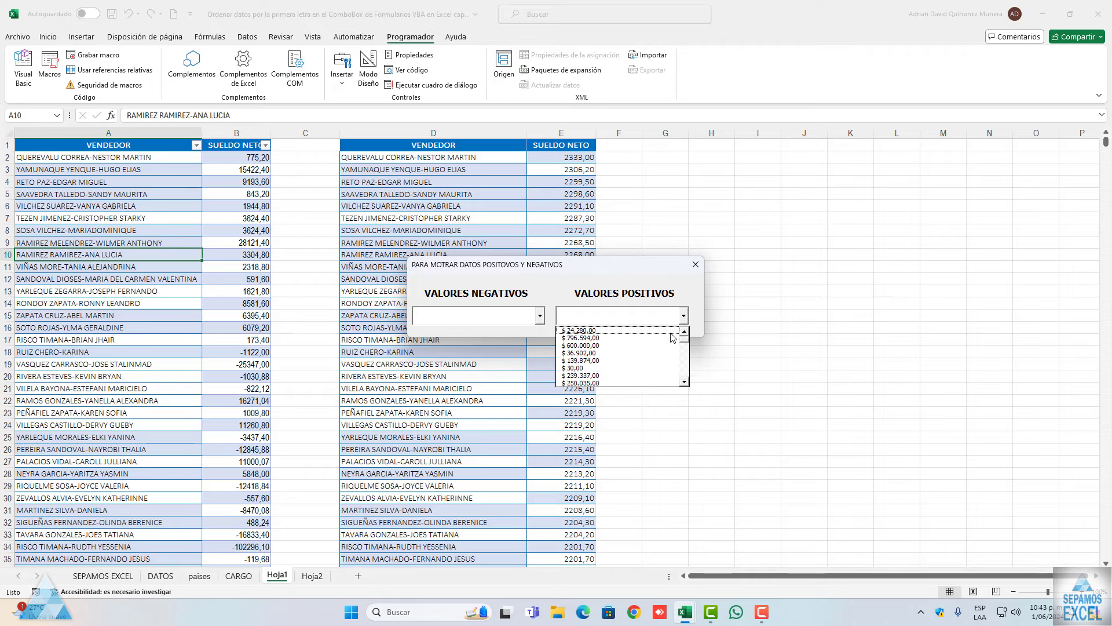
drag(525, 264, 411, 208)
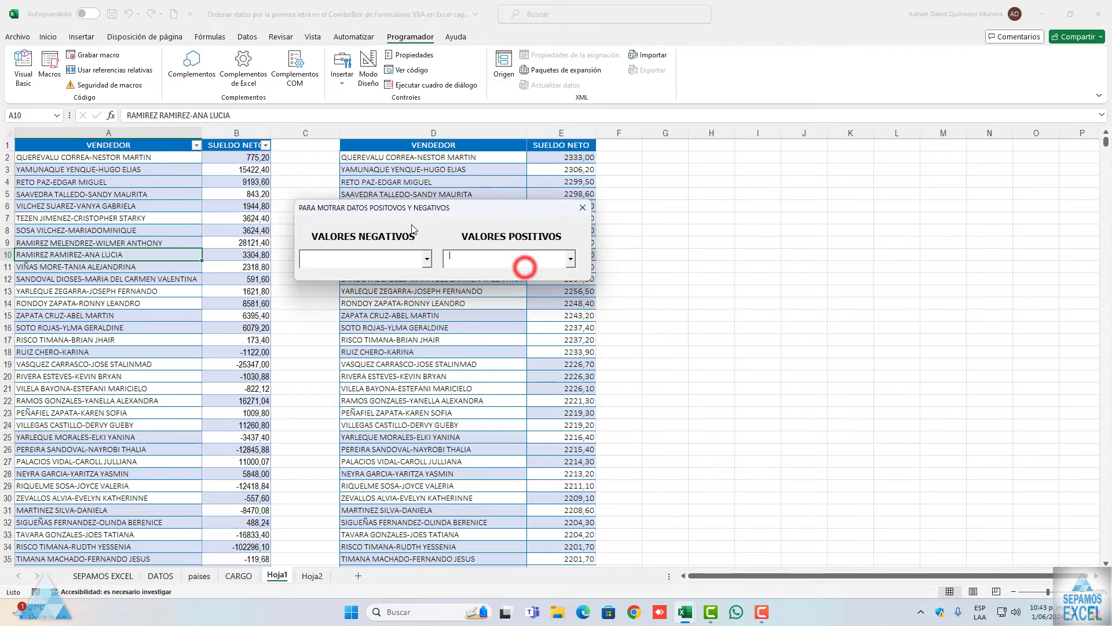
click(427, 259)
click(427, 282)
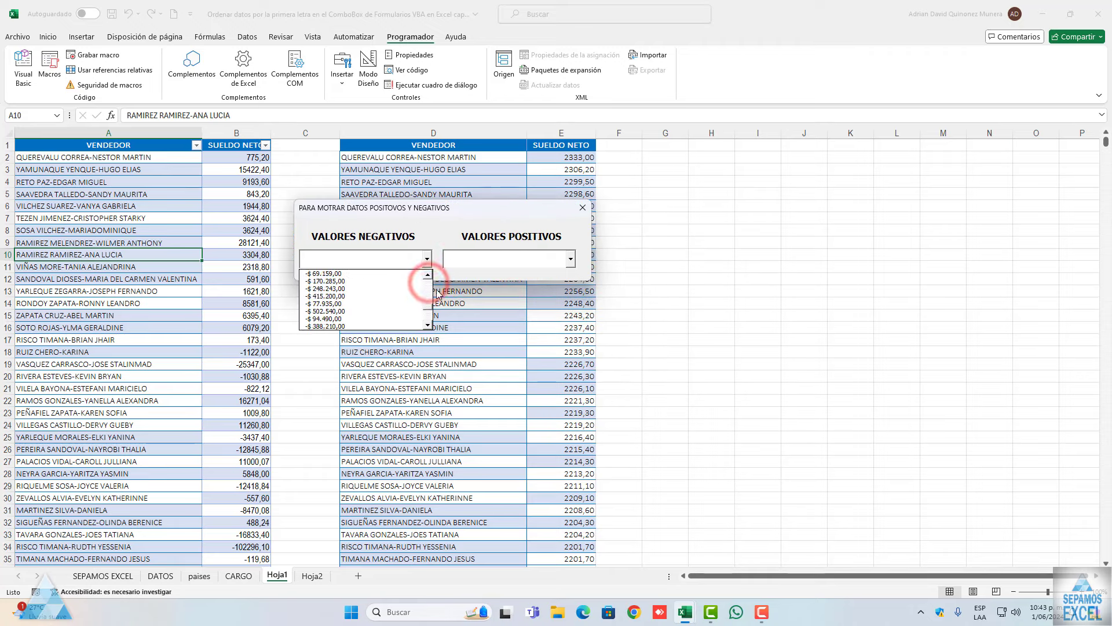
drag(438, 294, 436, 271)
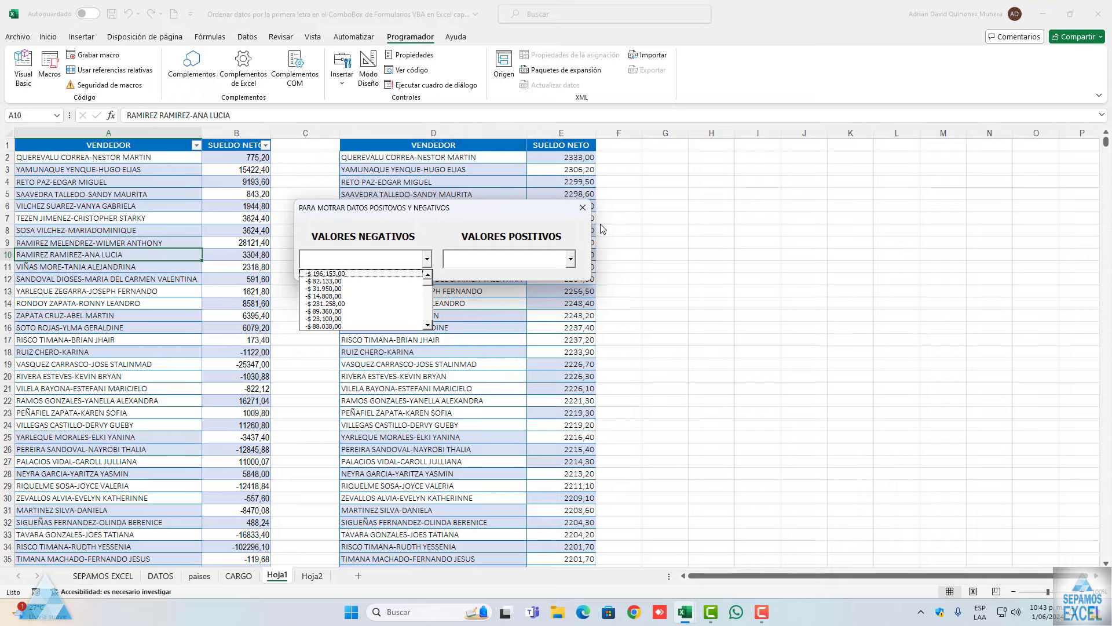
click(582, 207)
Insert a new UserForm, widen it, and draw a ComboBox near its top
click(137, 76)
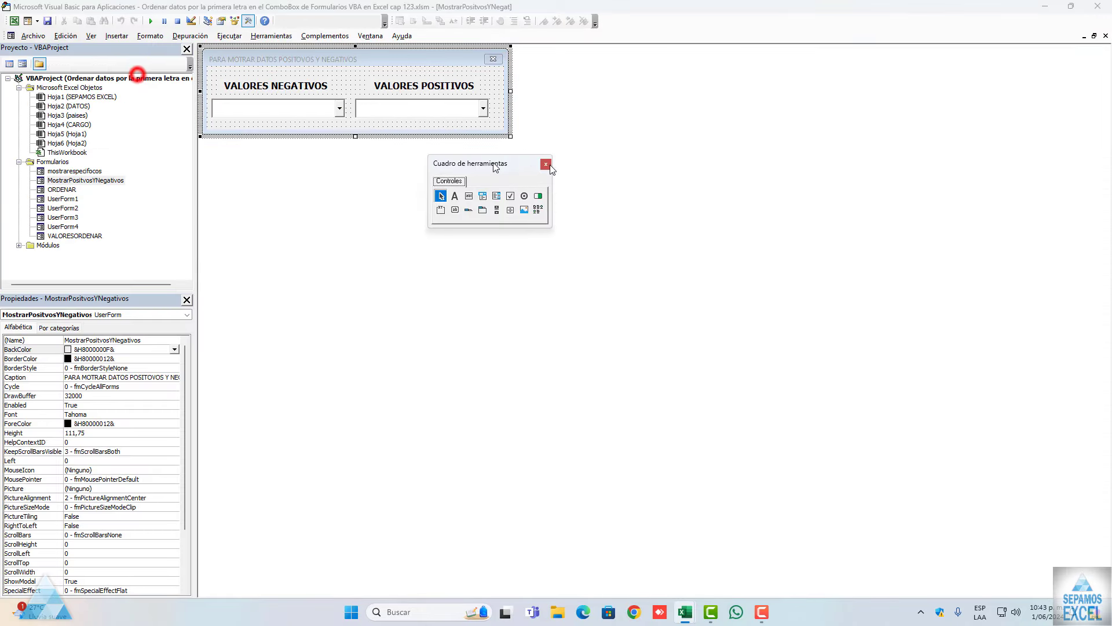
click(351, 128)
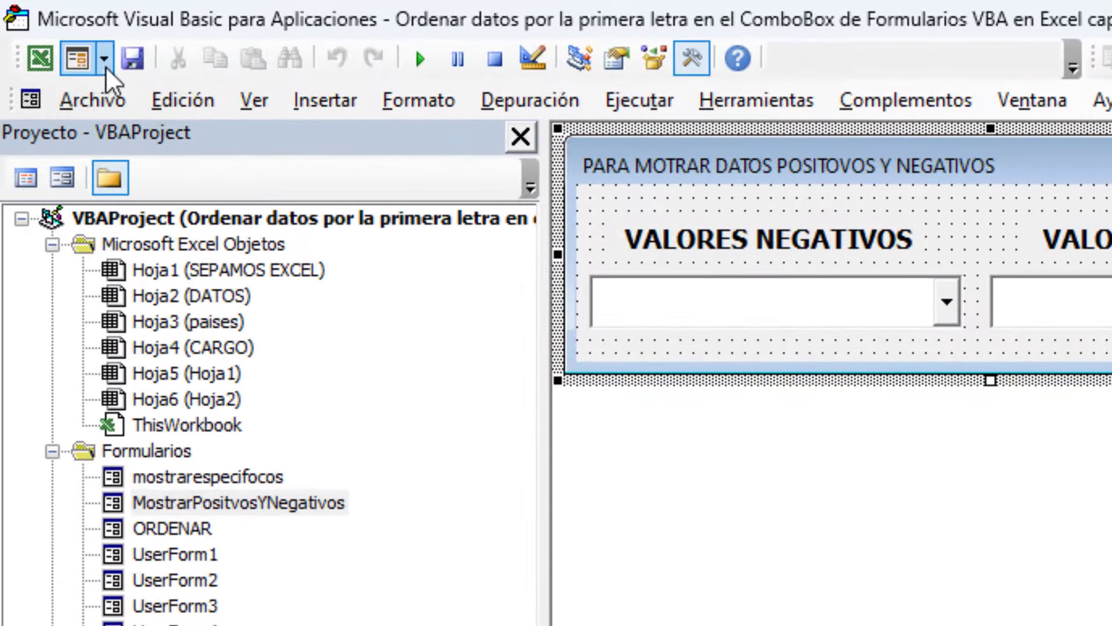
click(37, 21)
click(145, 95)
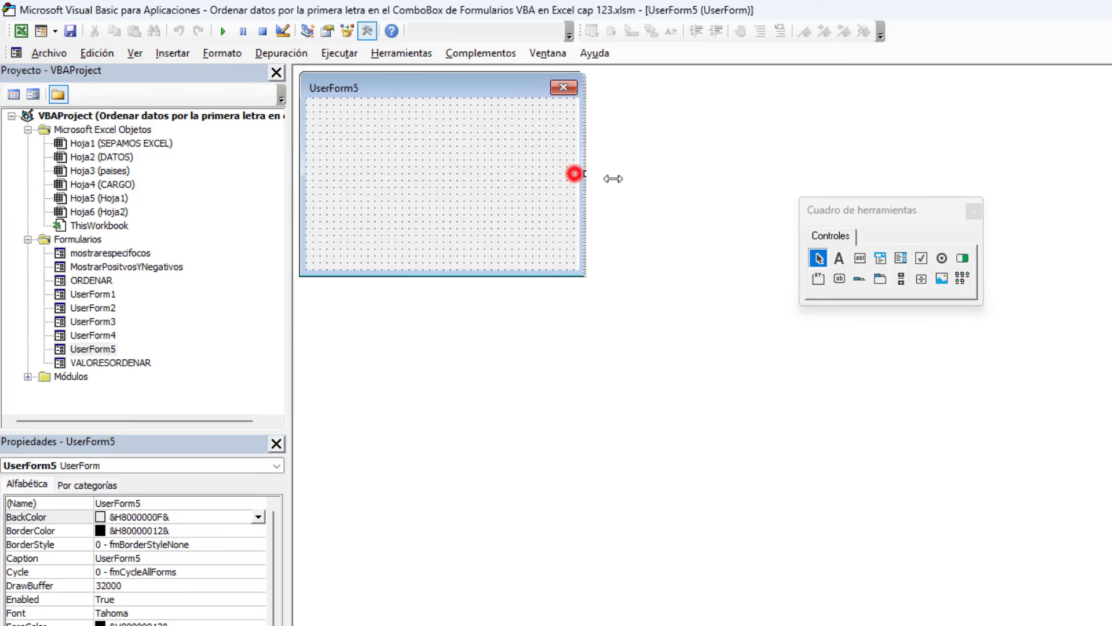
drag(576, 173, 710, 174)
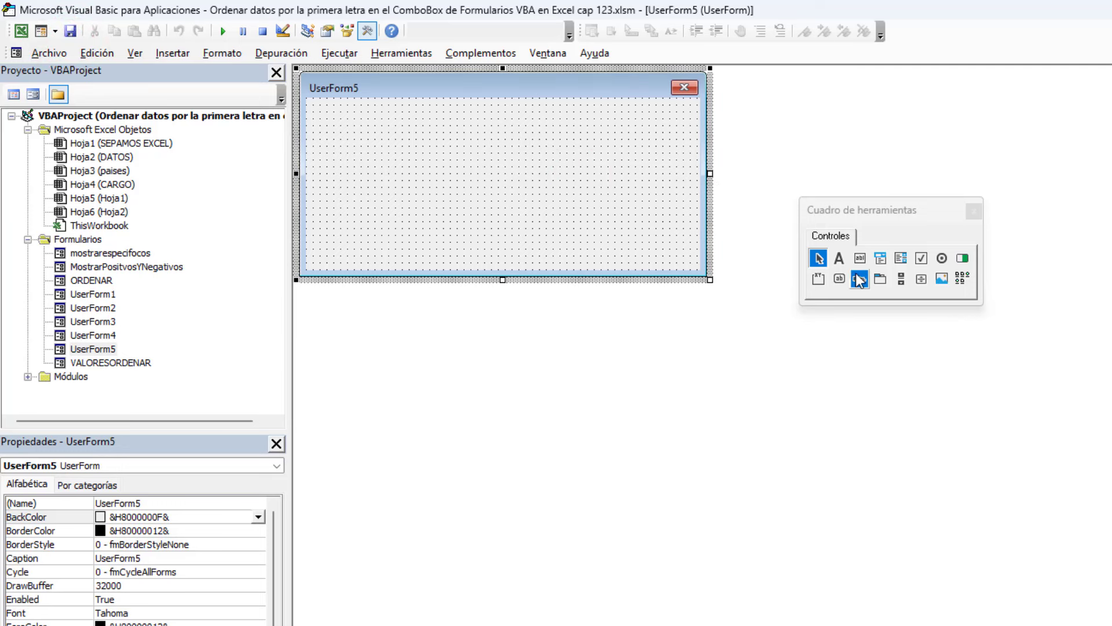
click(880, 258)
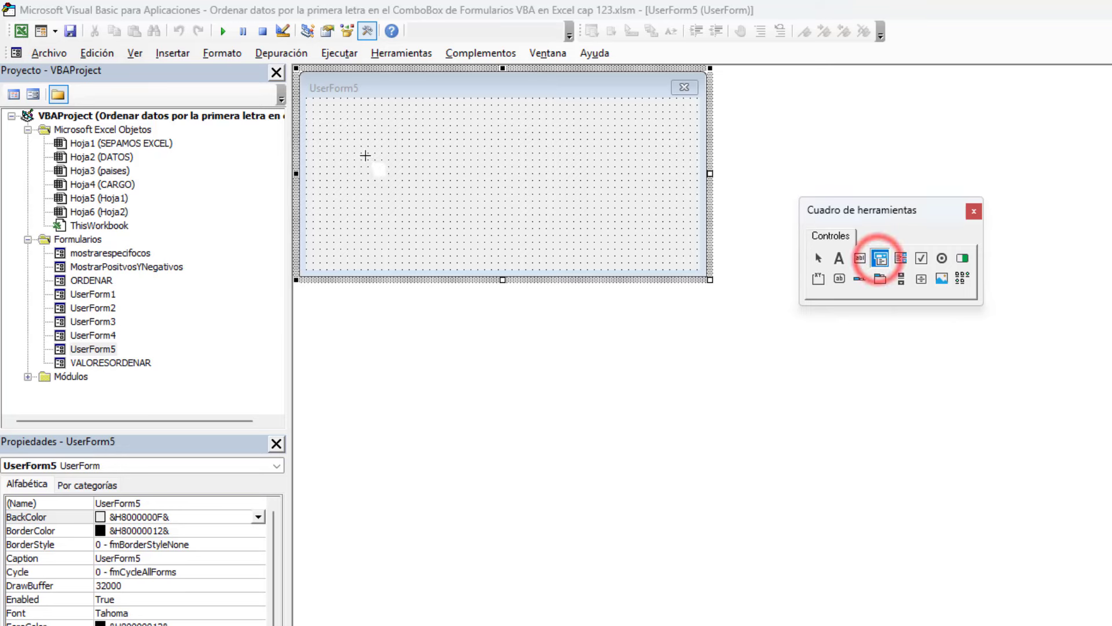
drag(356, 145, 580, 186)
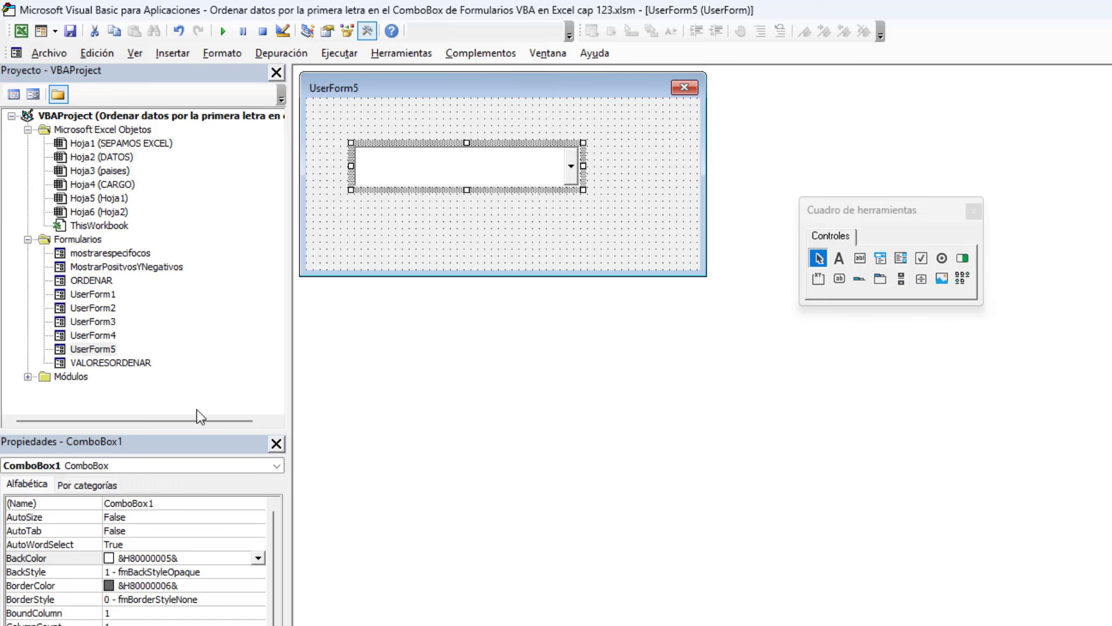
Rename the new form to ORDENARLETRAS in its (Name) property
drag(172, 429, 170, 423)
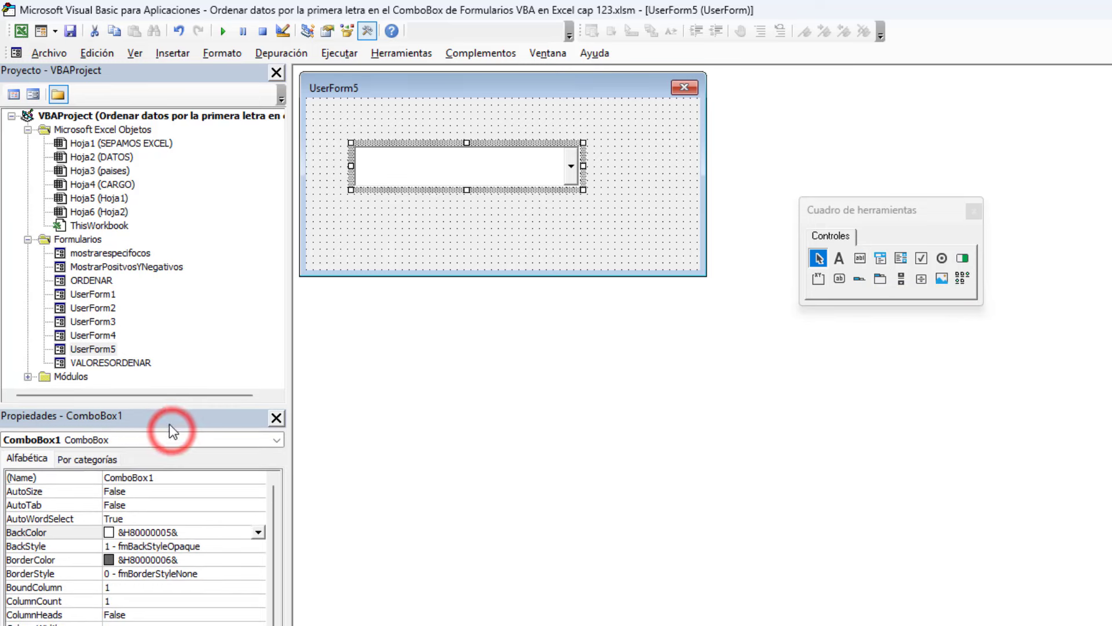
click(433, 246)
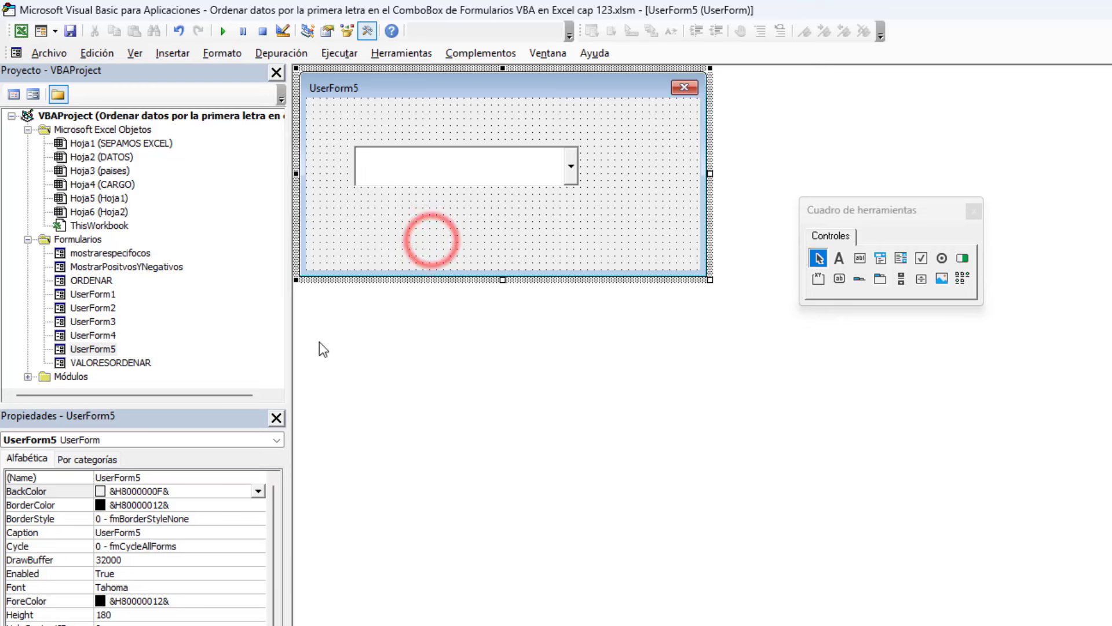
double_click(152, 477)
key(BackSpace)
text(ORDENARL)
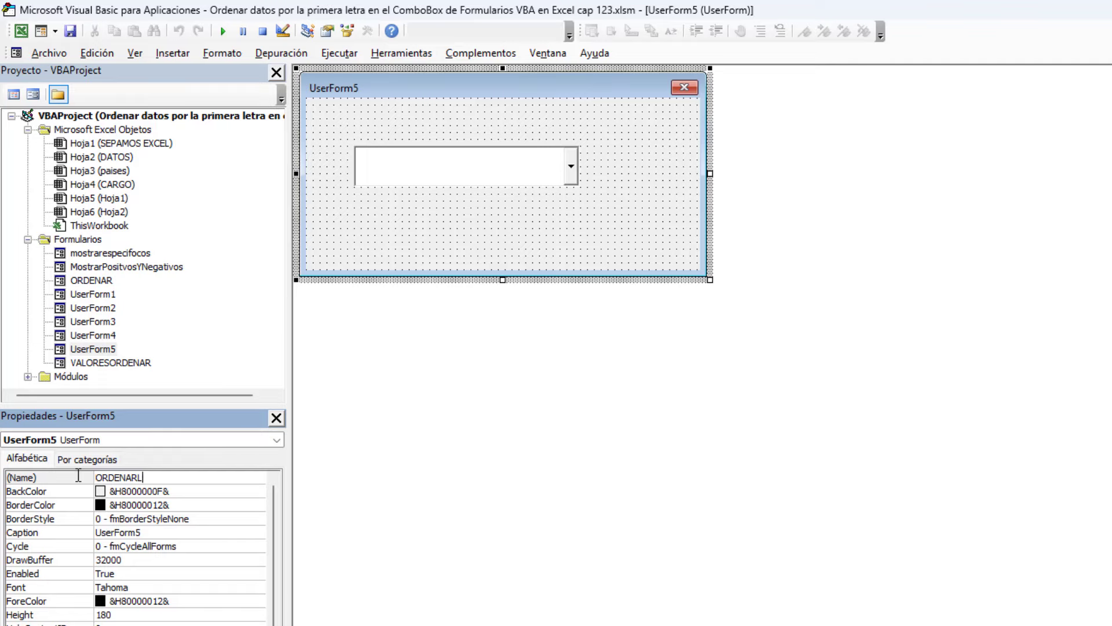
text(ETRAS)
key(Return)
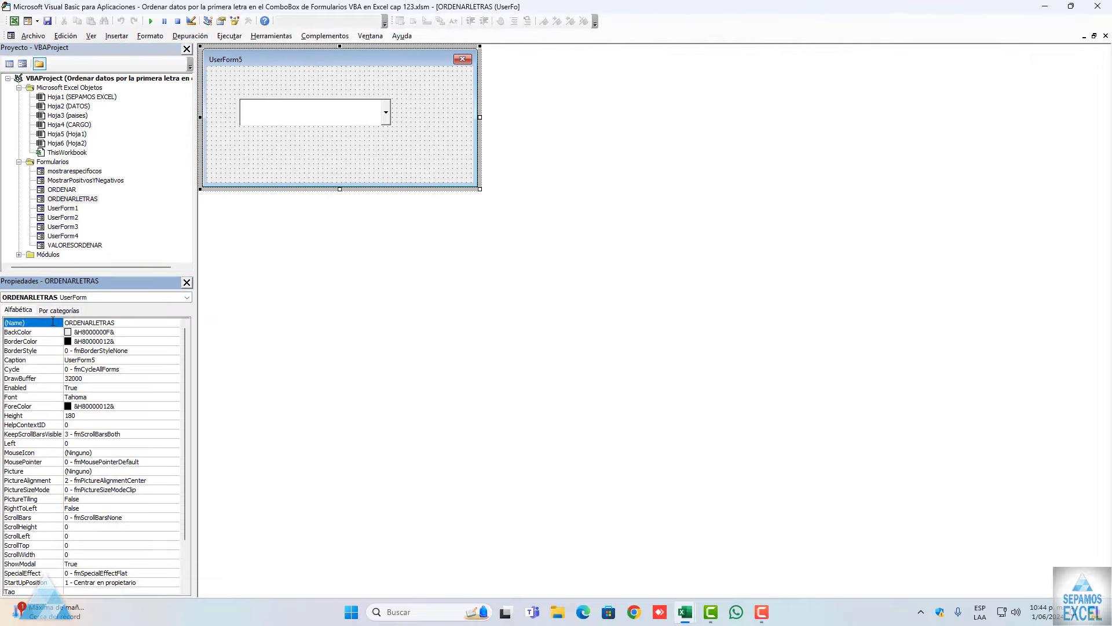
click(315, 160)
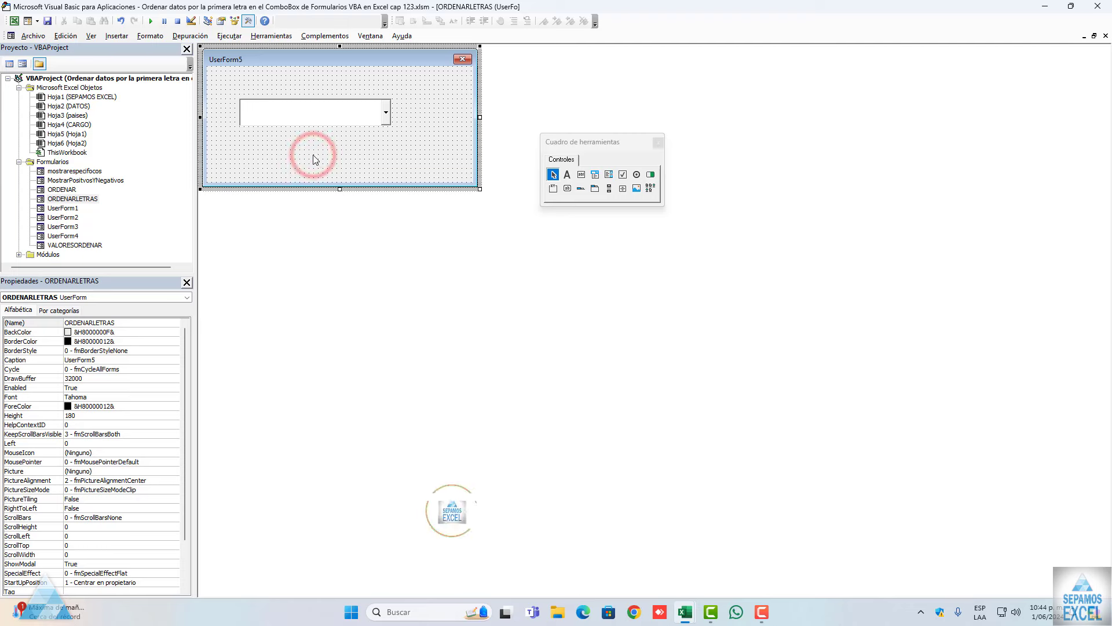
In the form's code, add UserForm_Initialize, delete UserForm_Click, and start typing Option Explicit
double_click(313, 156)
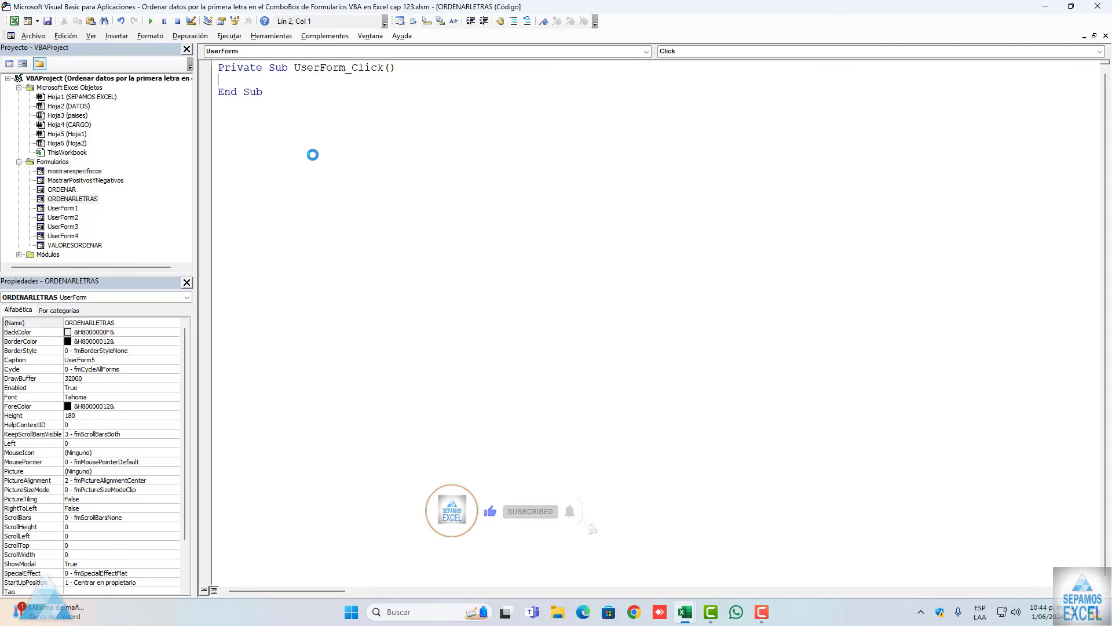
click(674, 55)
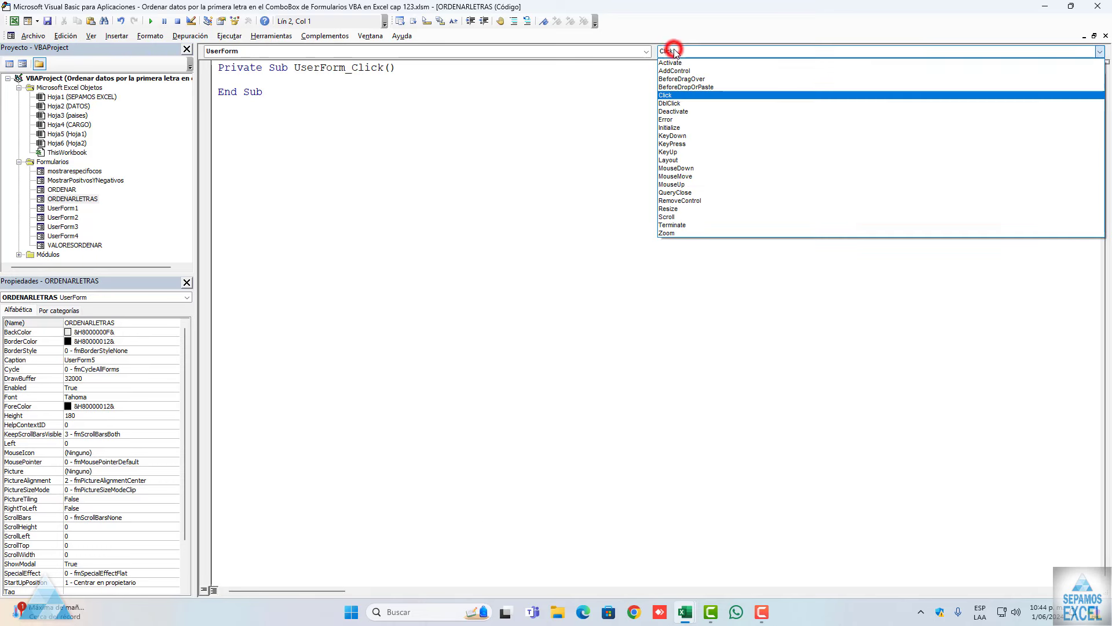
click(675, 124)
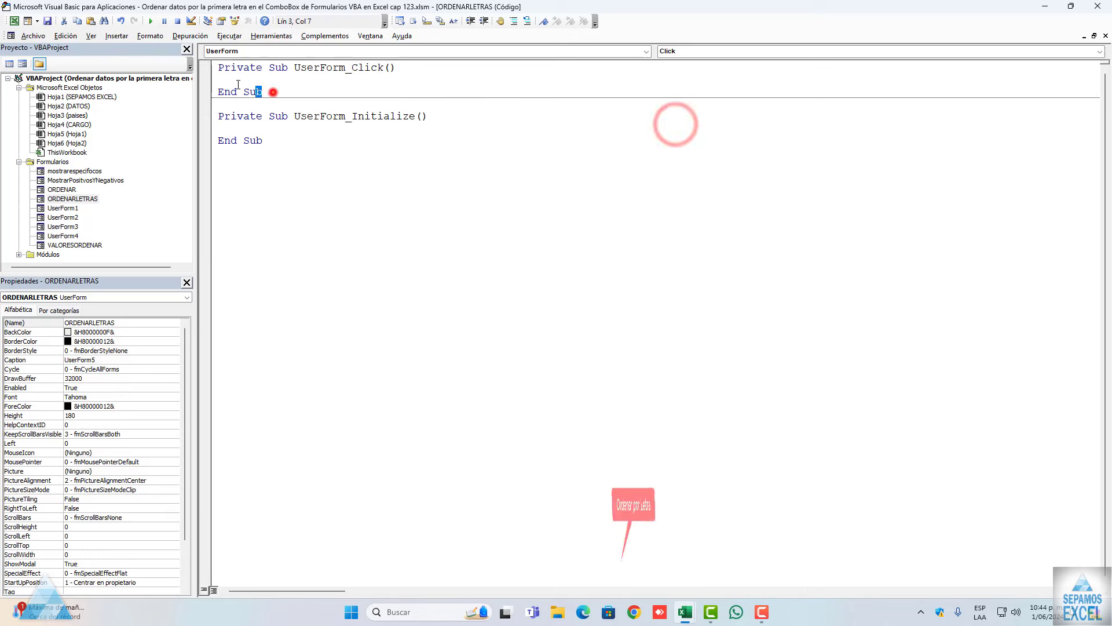
drag(266, 92, 214, 67)
key(Delete)
text(OPTI)
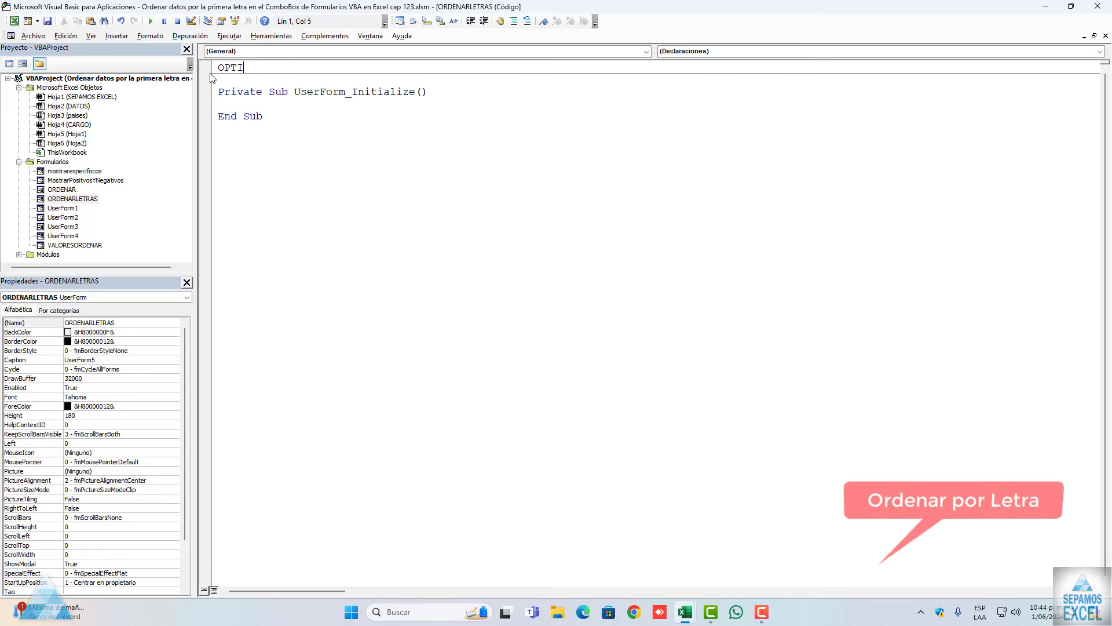
text(ION EXPL)
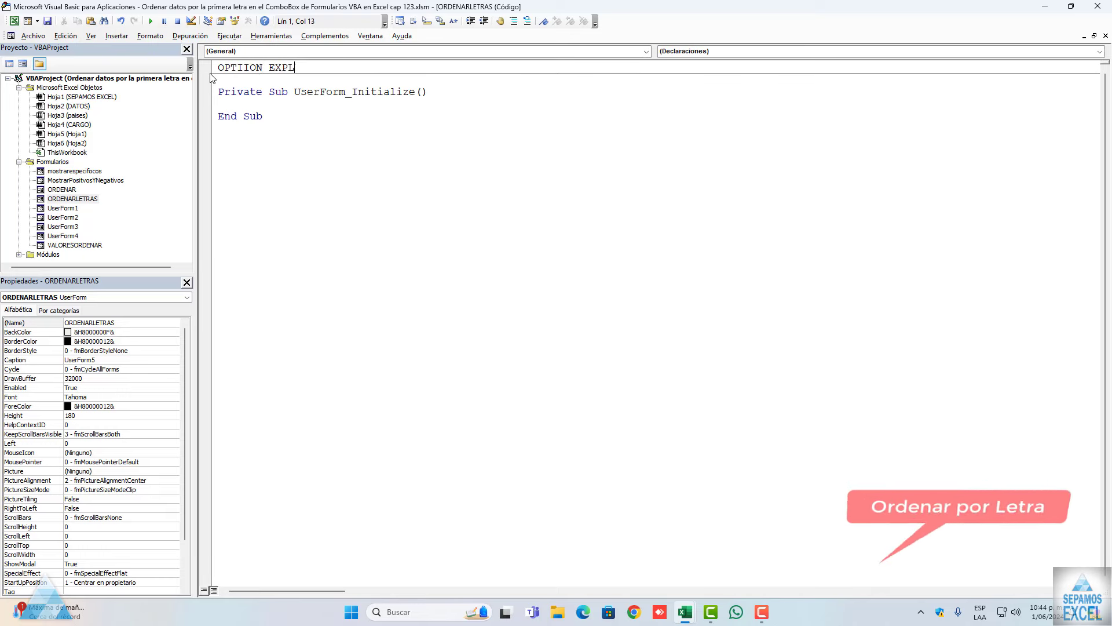
text(ICIT)
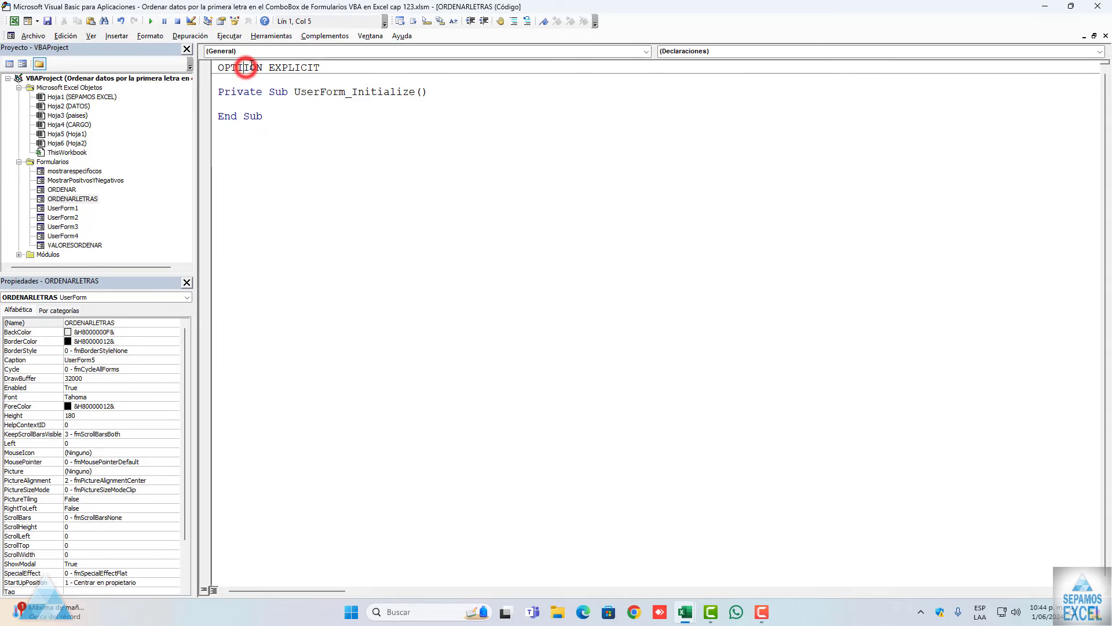
Declare WS As Worksheet inside UserForm_Initialize
click(279, 130)
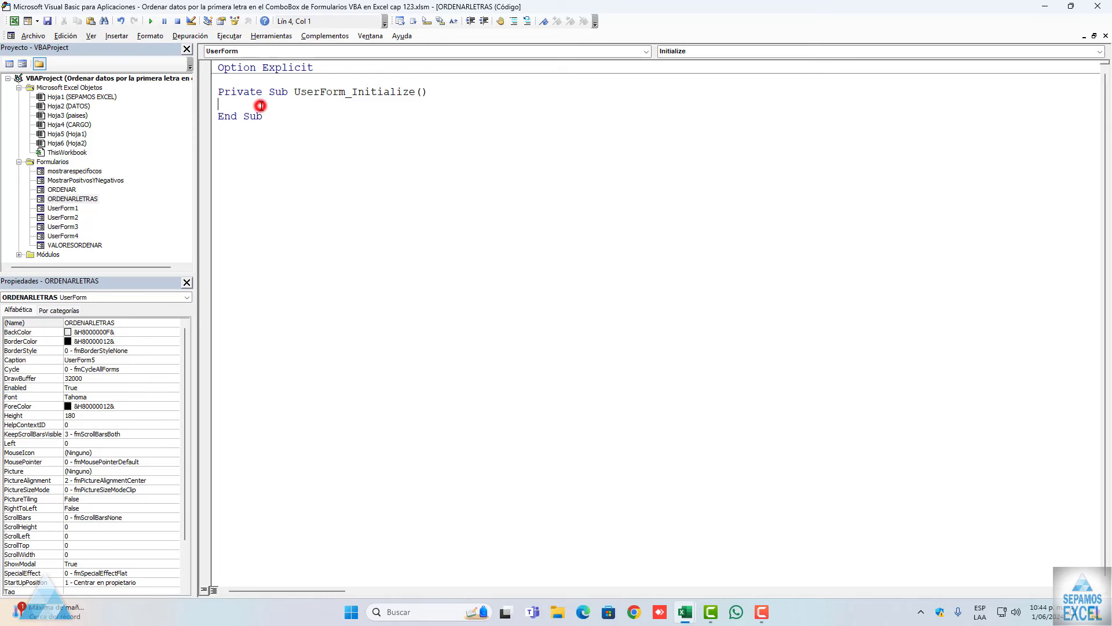
key(Return)
key(Return)
key(Return)
key(Return)
key(Return)
key(Return)
key(Return)
key(Return)
text(WS )
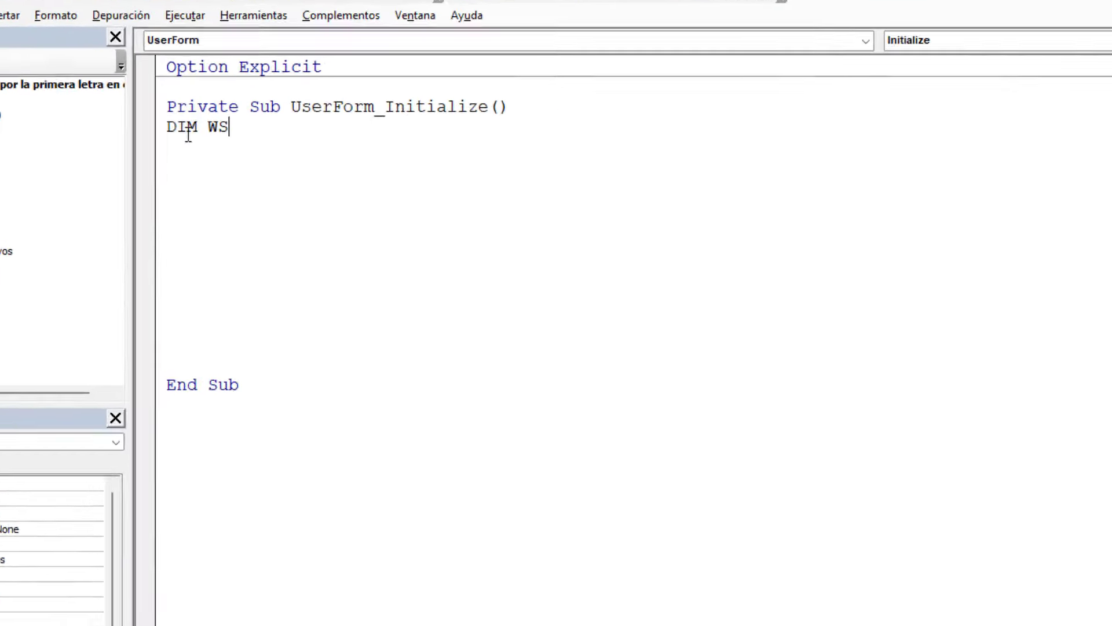
text(AS WOR)
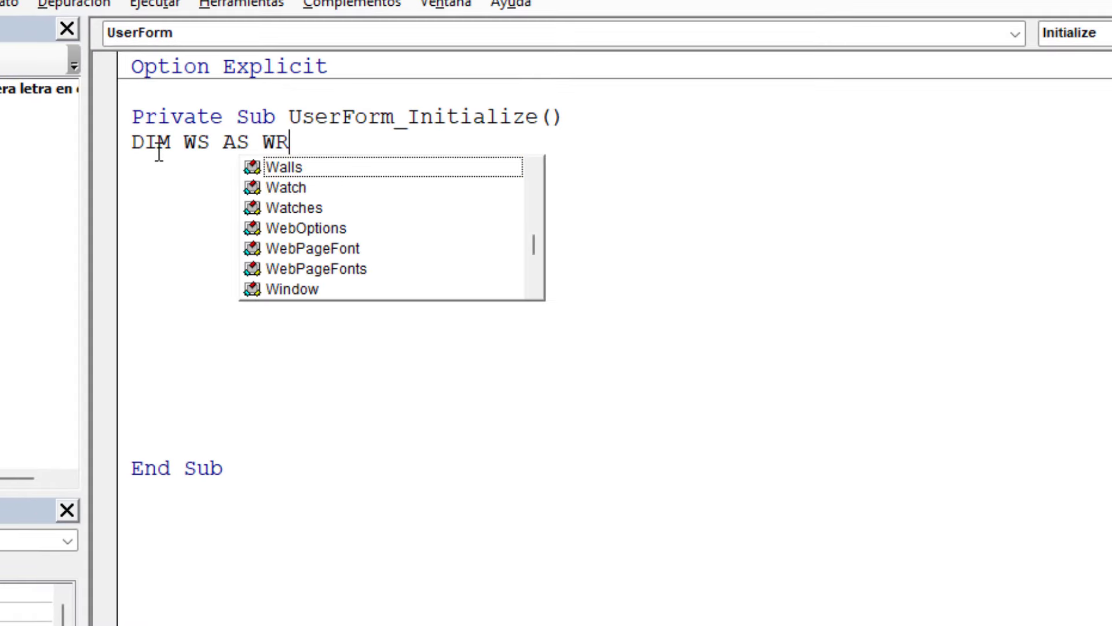
key(BackSpace)
text(OR)
text(S)
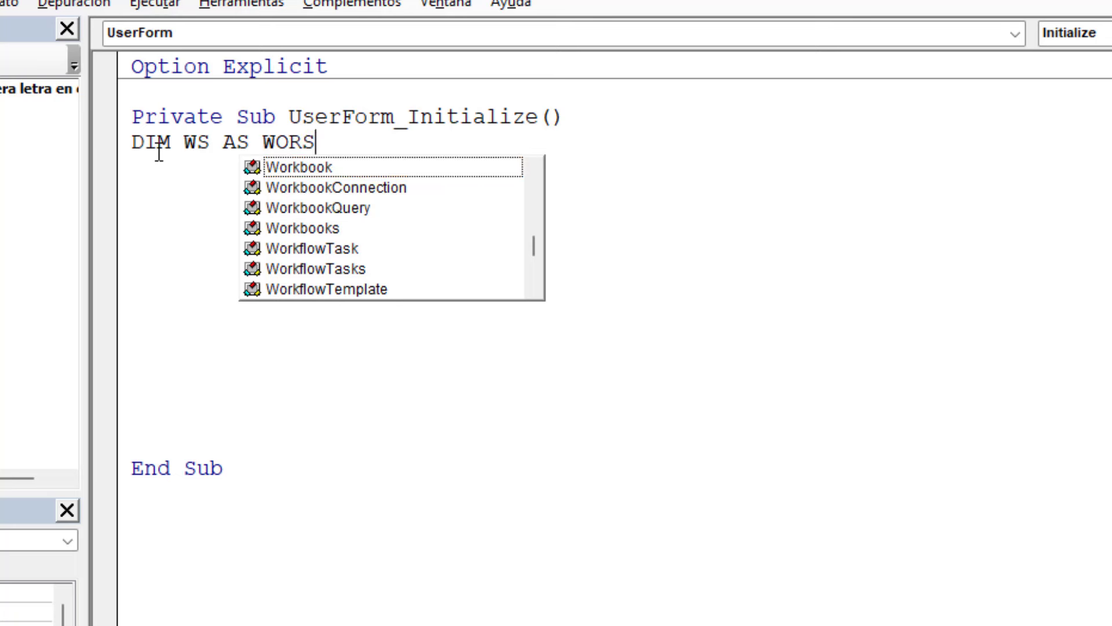
key(BackSpace)
text(B)
key(BackSpace)
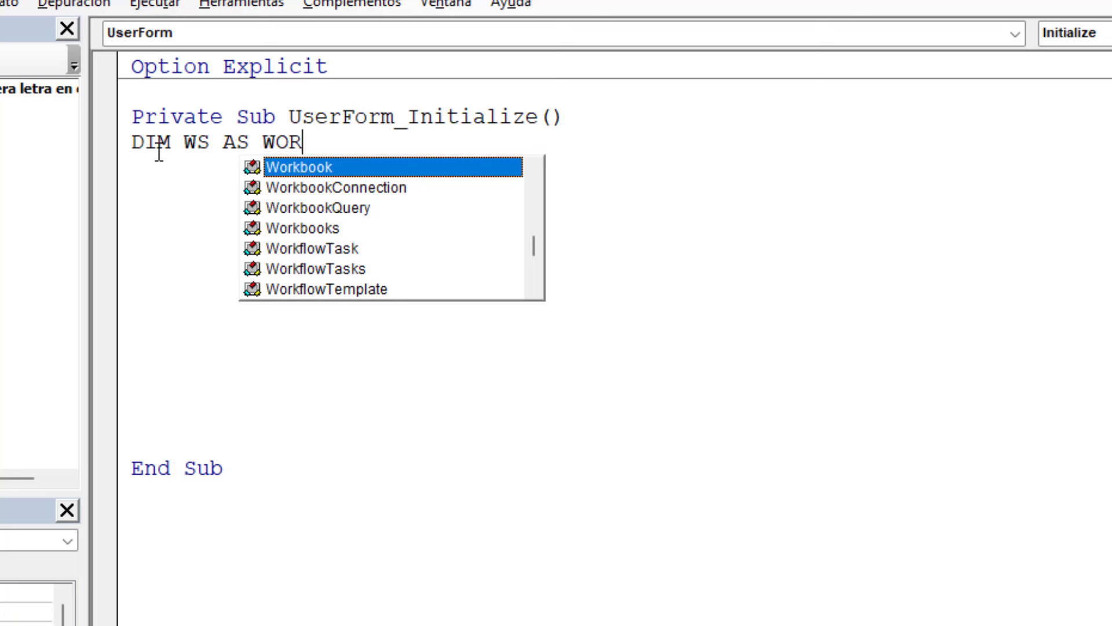
text(KBO)
text(S)
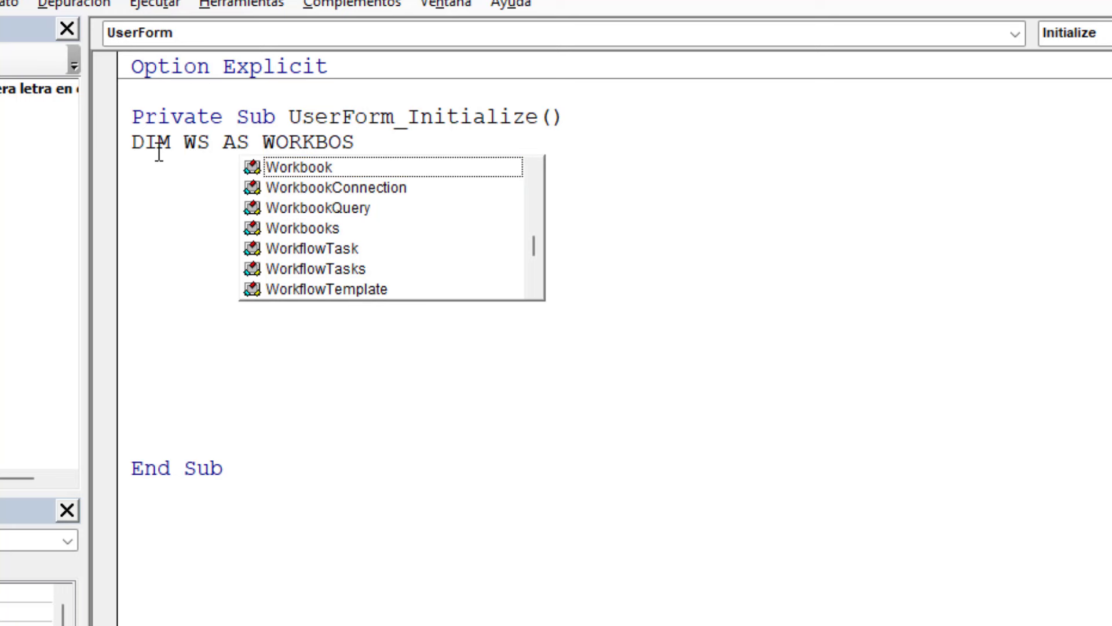
key(BackSpace)
key(BackSpace)
key(BackSpace)
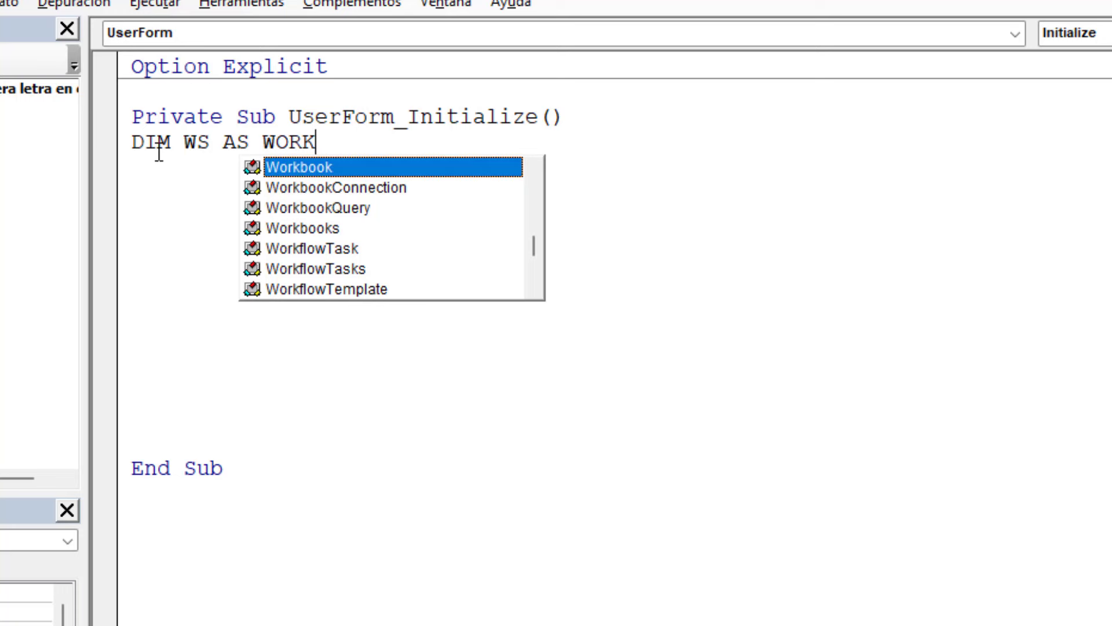
key(BackSpace)
text(KS)
key(space)
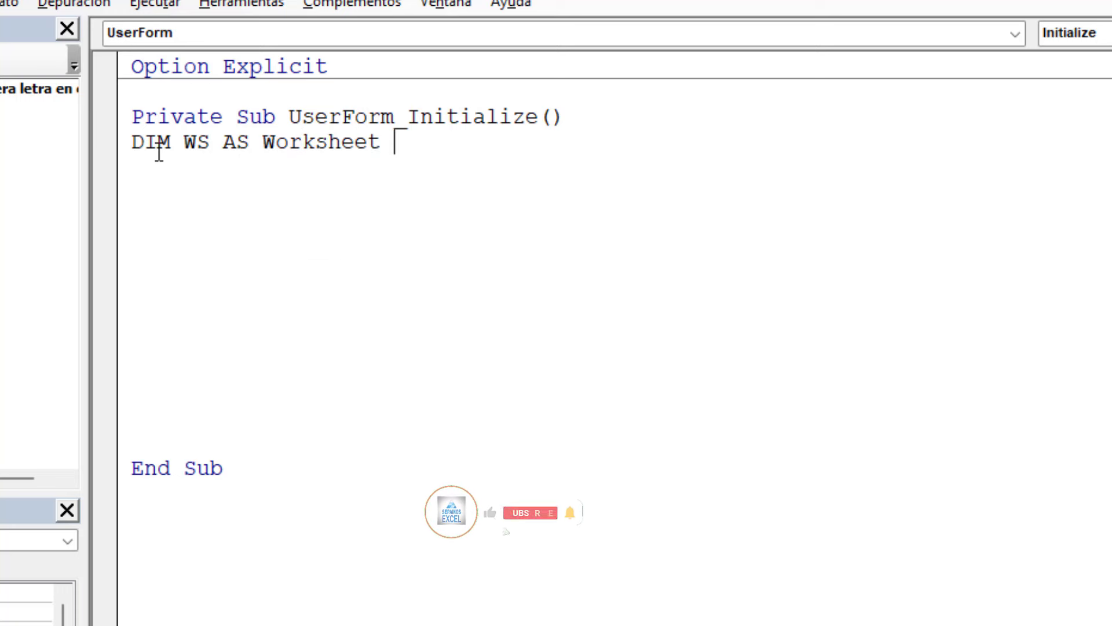
key(Return)
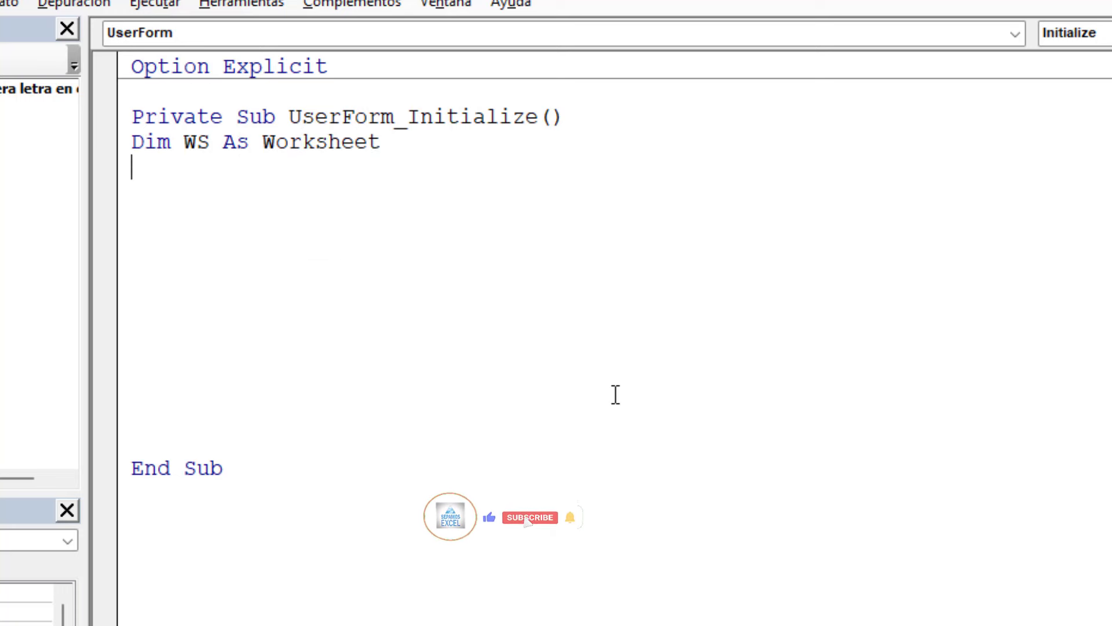
Add the declarations Dim rng As Range and Dim data As Variant
text(DIM R)
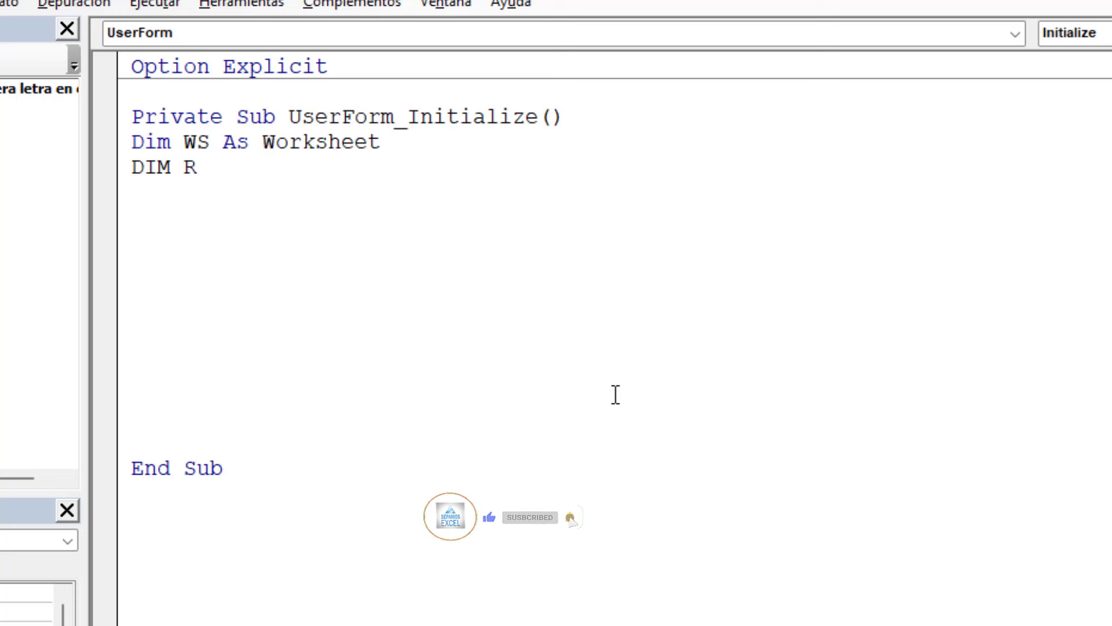
text(NG)
key(BackSpace)
key(BackSpace)
key(BackSpace)
text(t)
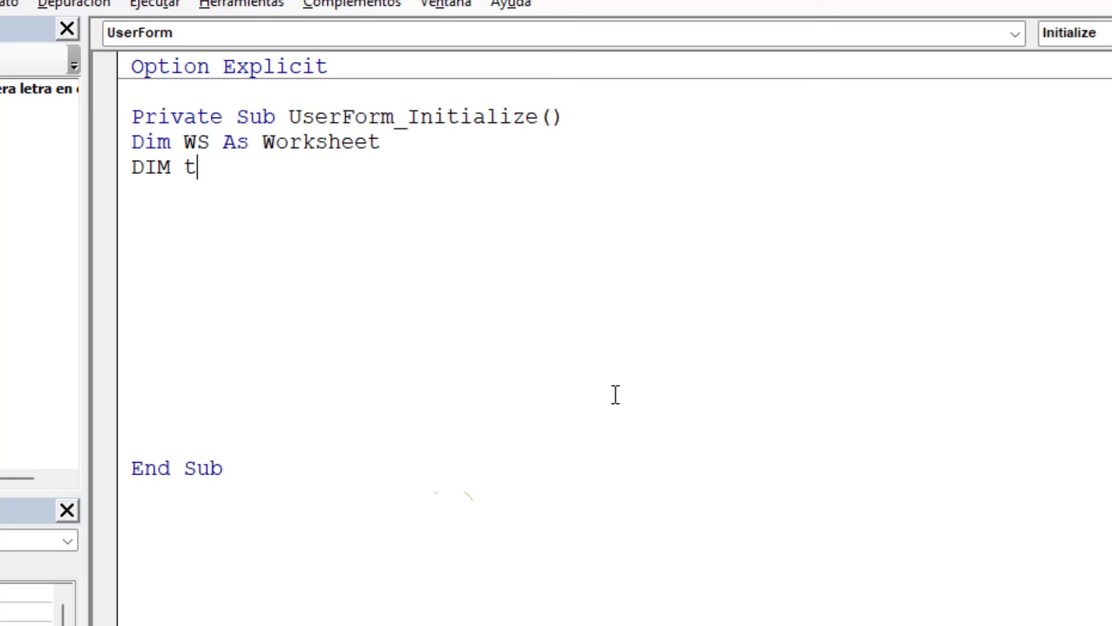
text(g)
key(BackSpace)
key(BackSpace)
text(rng)
text( as r)
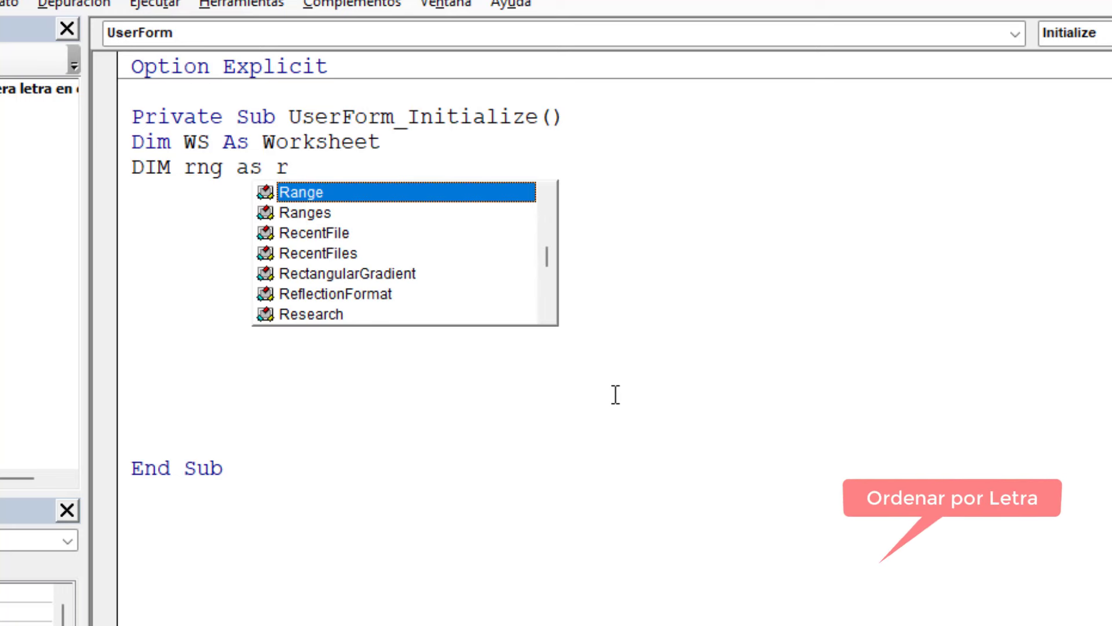
key(space)
key(Return)
text(d)
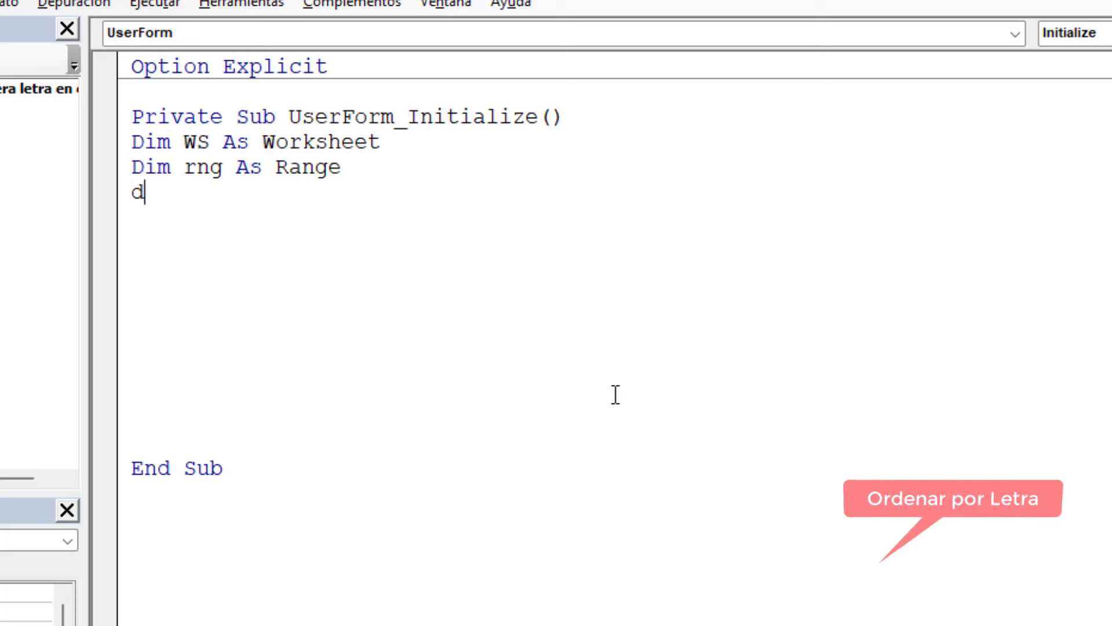
text(im data)
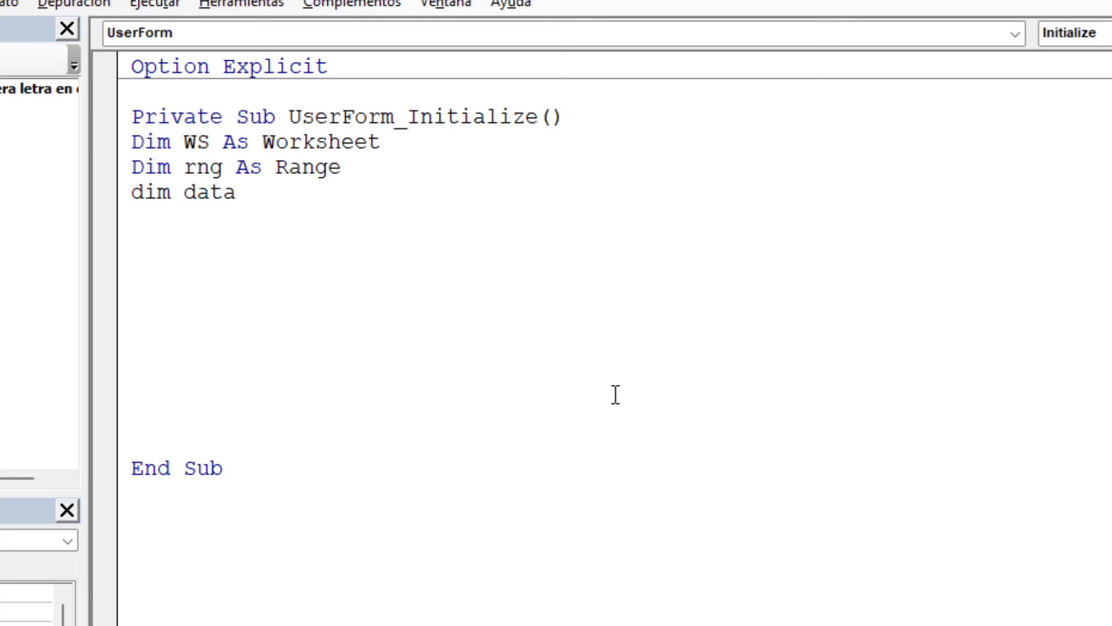
text( s vi)
key(BackSpace)
key(BackSpace)
key(BackSpace)
key(BackSpace)
text(as )
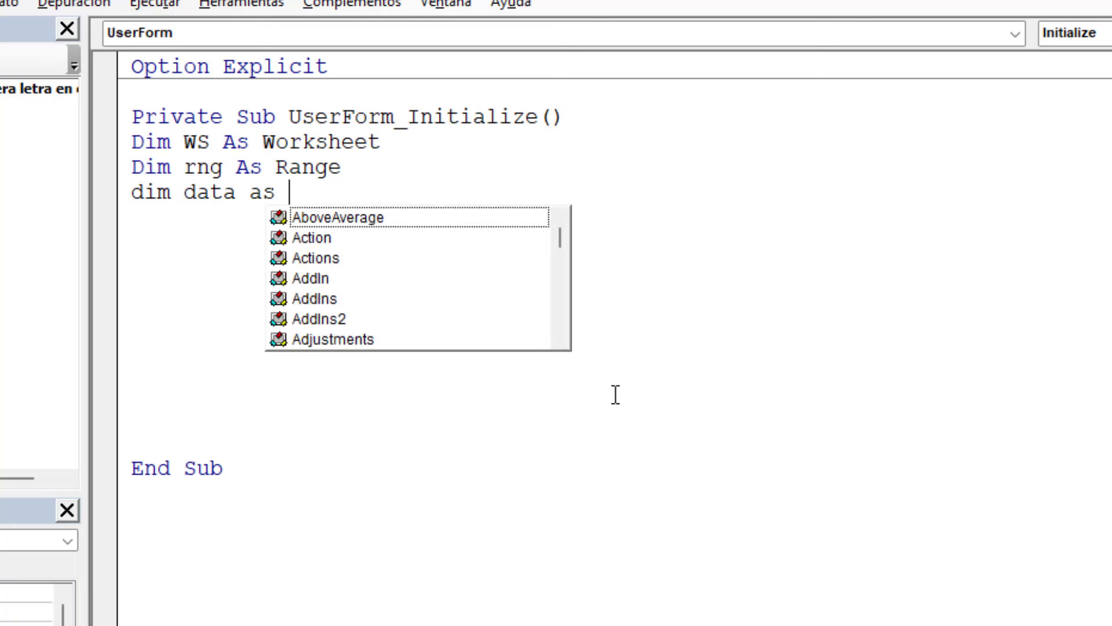
text(variant)
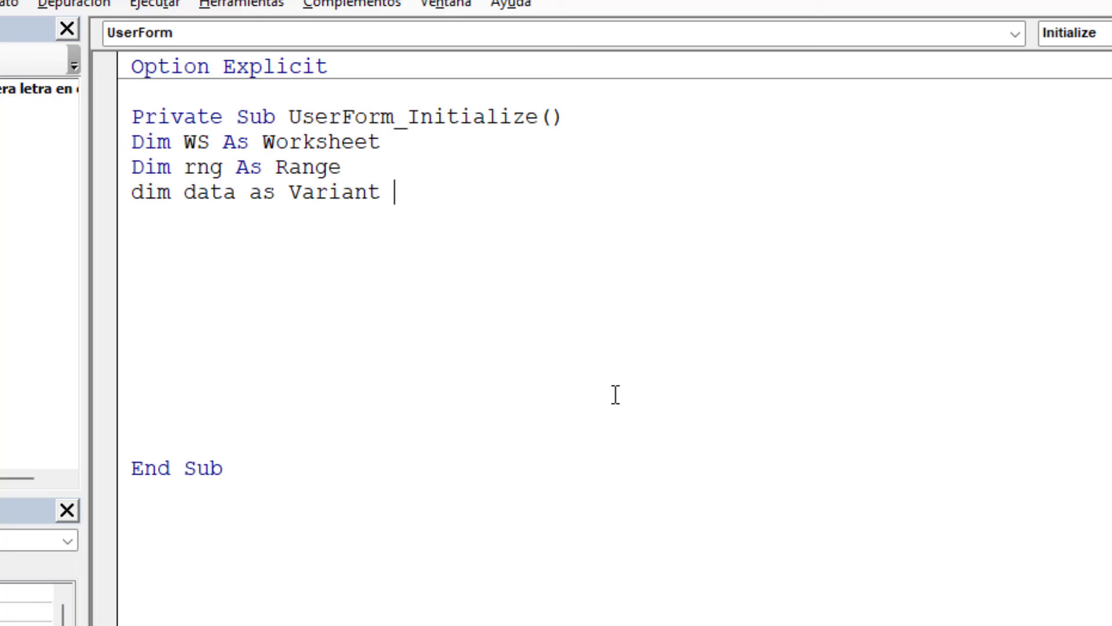
key(Return)
Type Set WS = ThisWorkbook.Sheets("hoja1") below the declarations
click(162, 259)
text(set)
text( ws)
text(=)
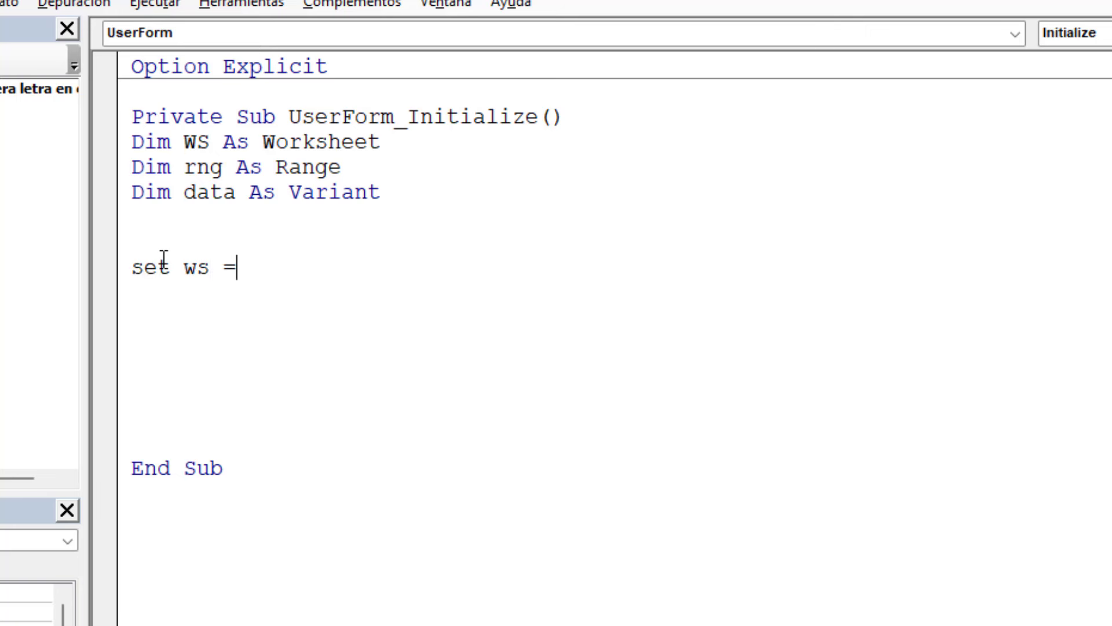
text( thui)
key(BackSpace)
key(BackSpace)
text(iswoor)
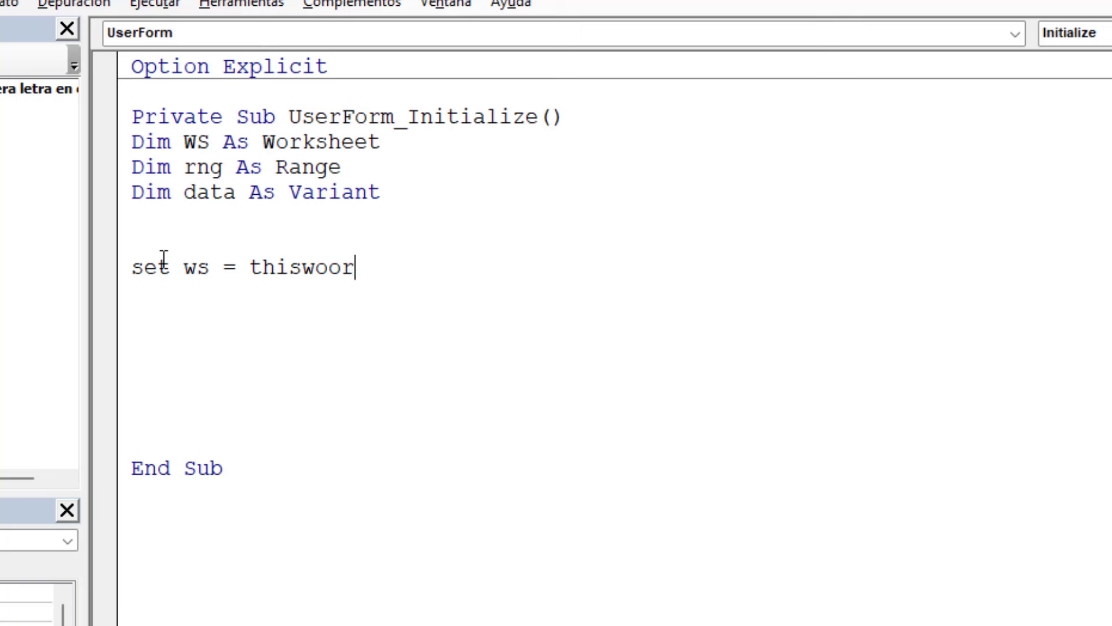
text(book.se)
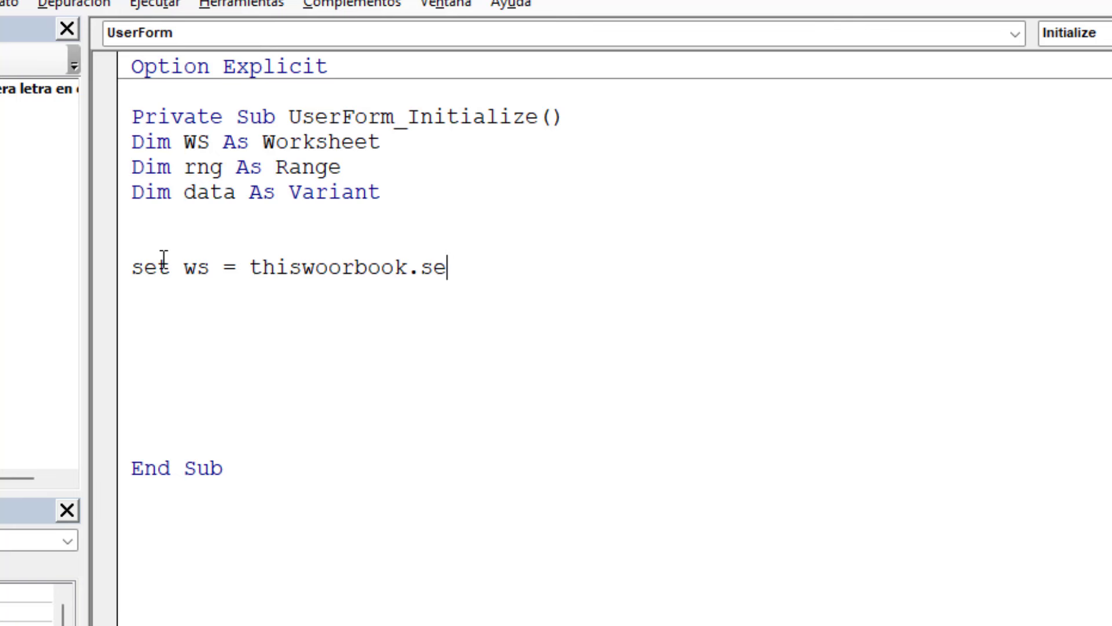
key(BackSpace)
key(BackSpace)
key(BackSpace)
key(BackSpace)
key(BackSpace)
key(BackSpace)
key(BackSpace)
key(BackSpace)
key(BackSpace)
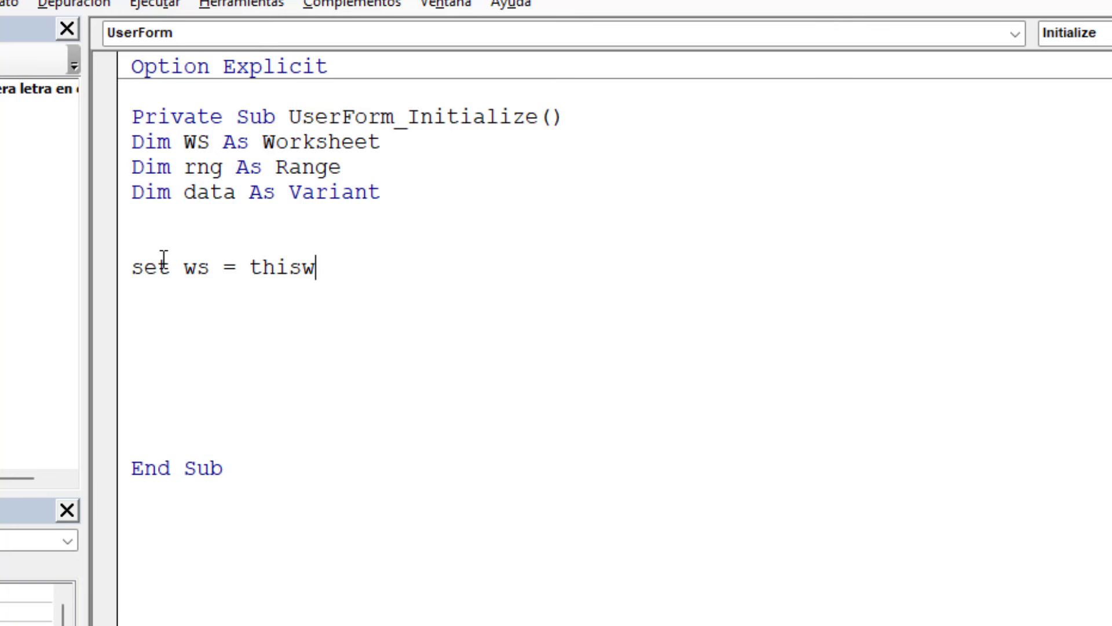
key(BackSpace)
text(wor)
text(book.)
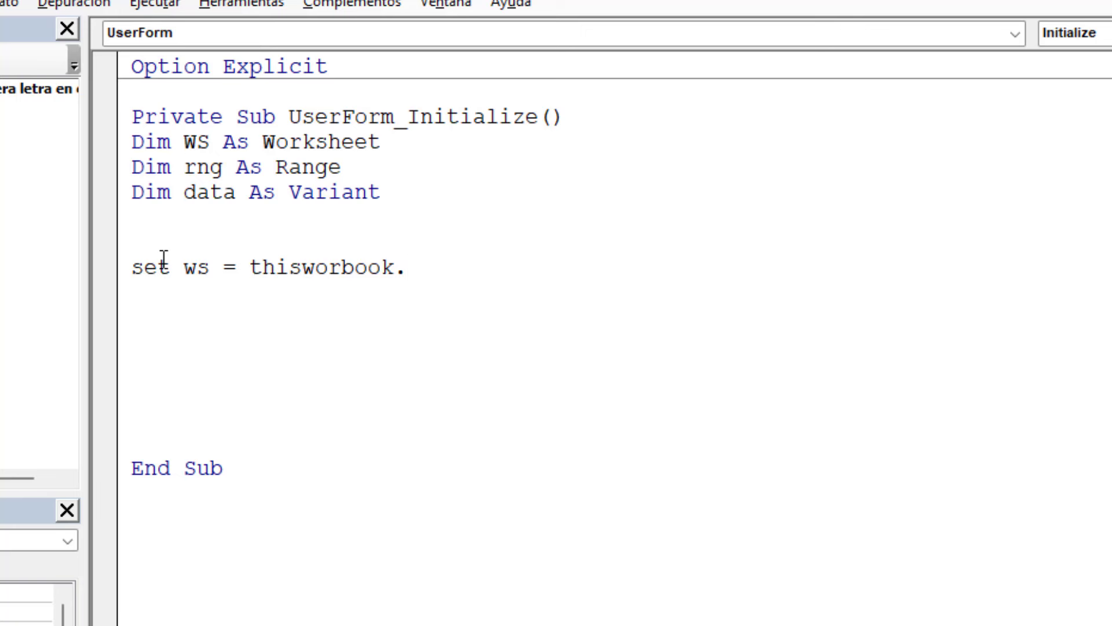
text(shh)
key(BackSpace)
text(eet)
text(s()
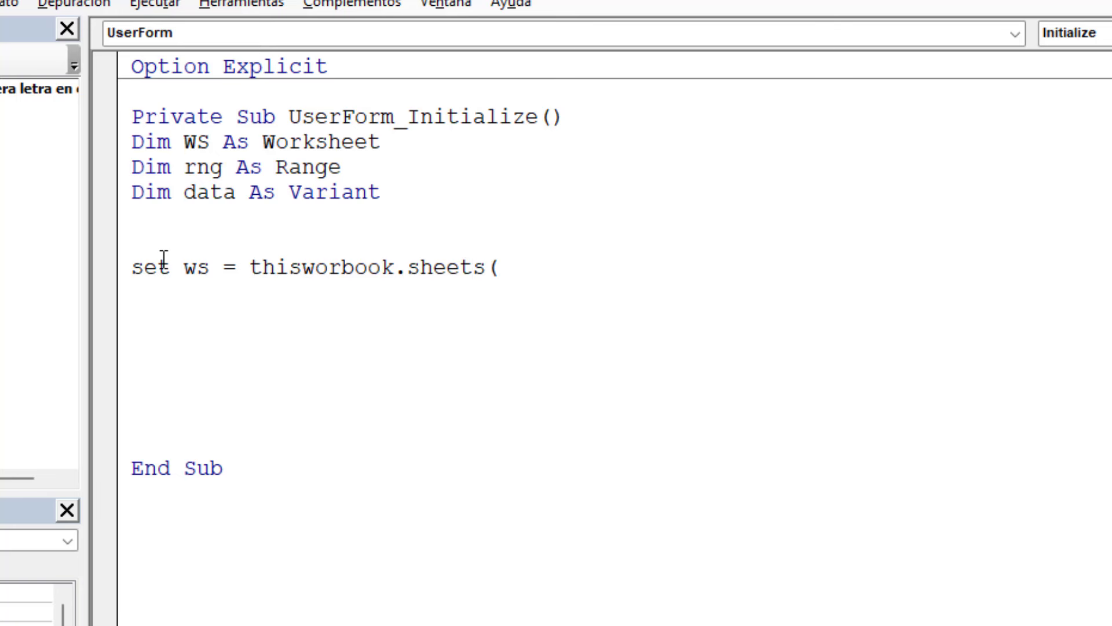
text("hoja2)
key(BackSpace)
text(1)
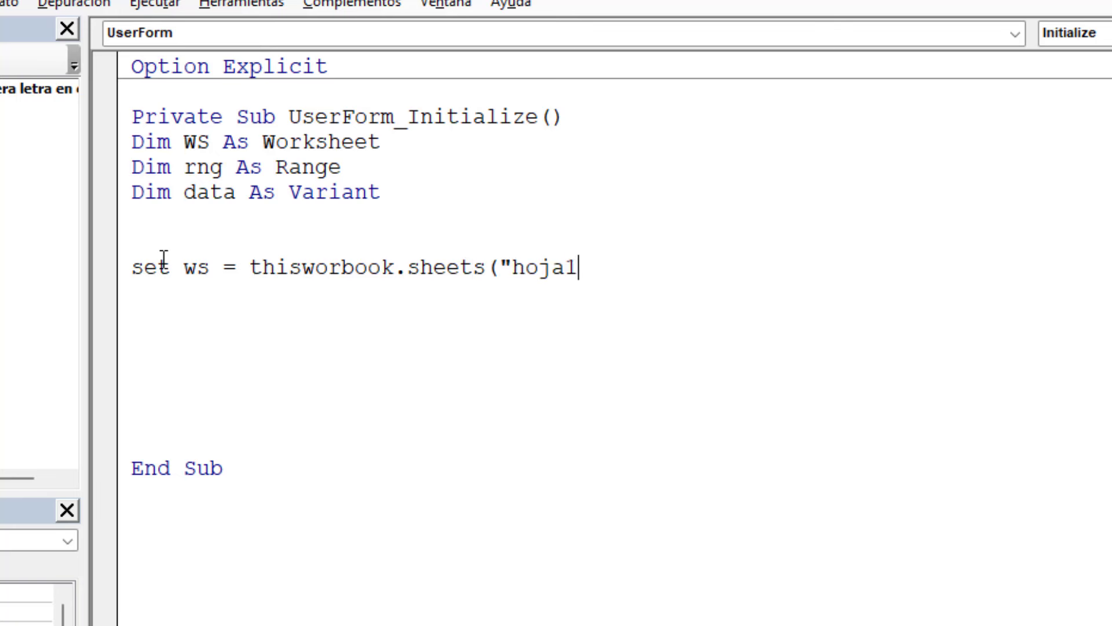
text("))
key(Return)
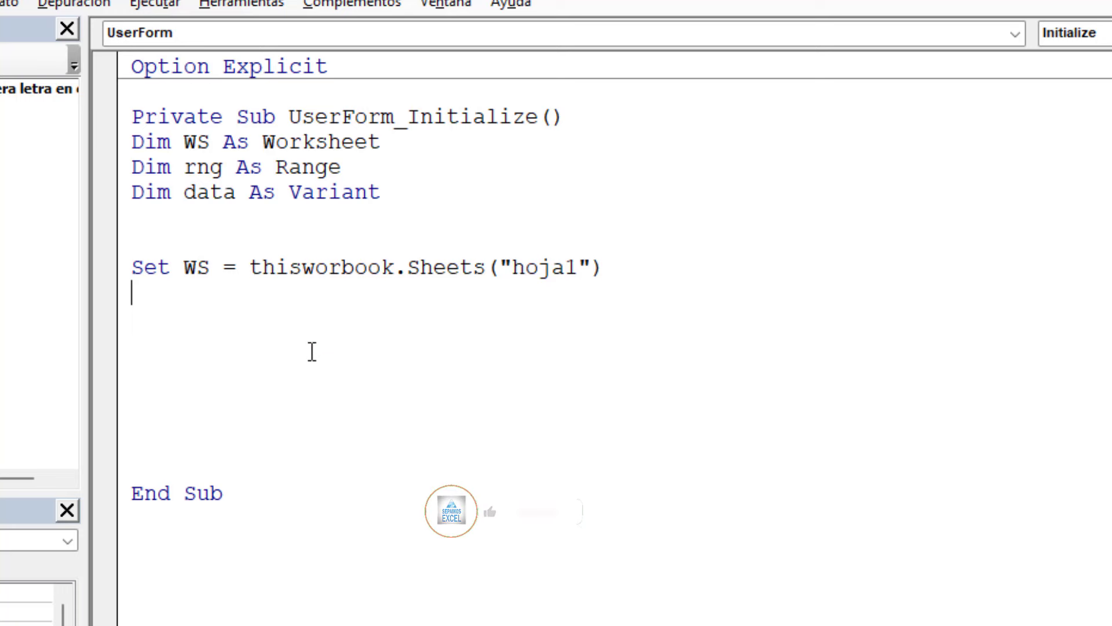
Insert the missing k so thisworbook reads ThisWorkbook
click(300, 268)
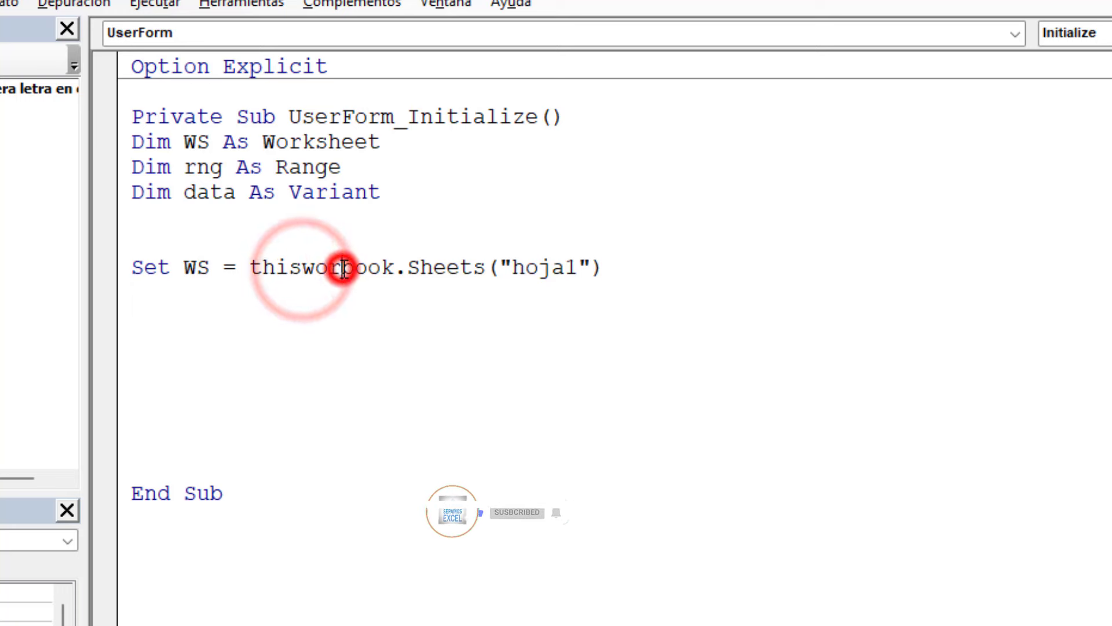
text(k)
click(330, 336)
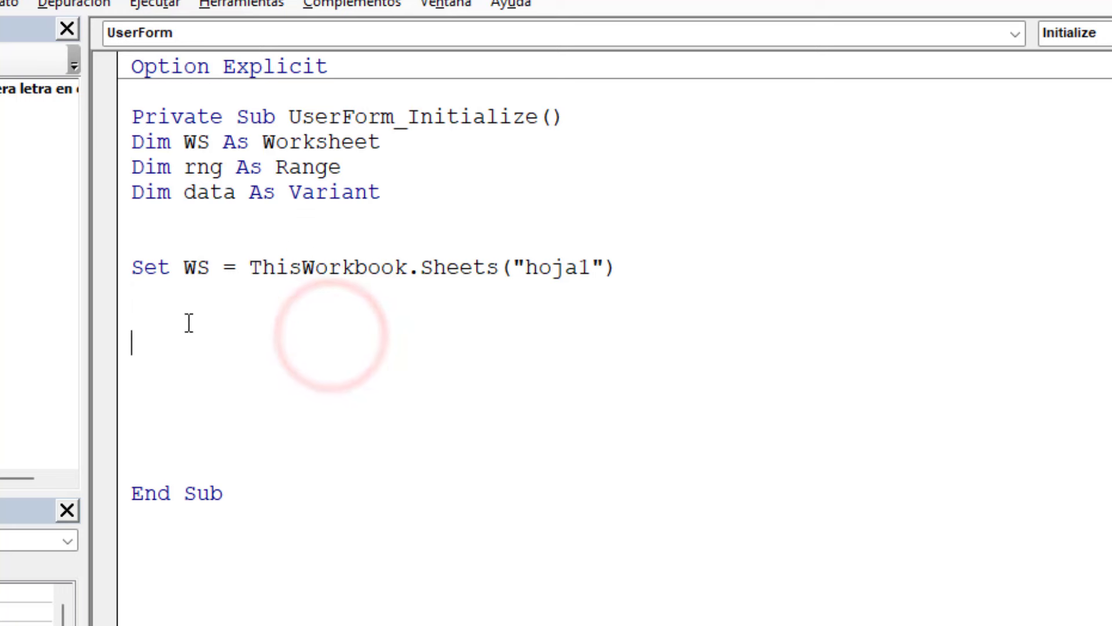
click(164, 314)
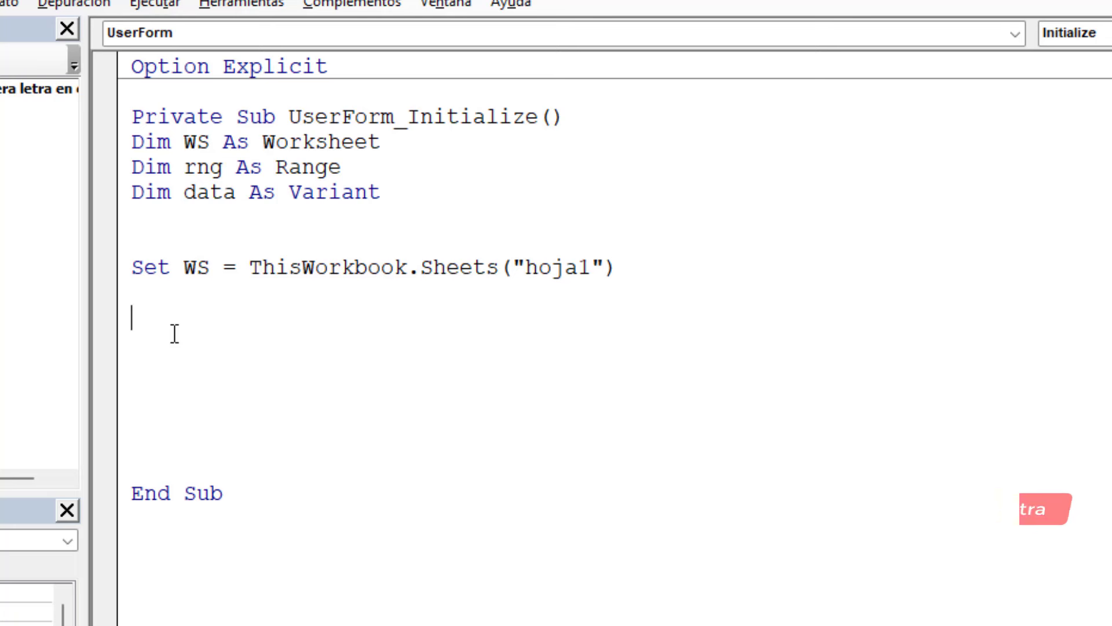
Add Set rng = WS.Range("a2:a2000") and begin the data assignment line
text(set )
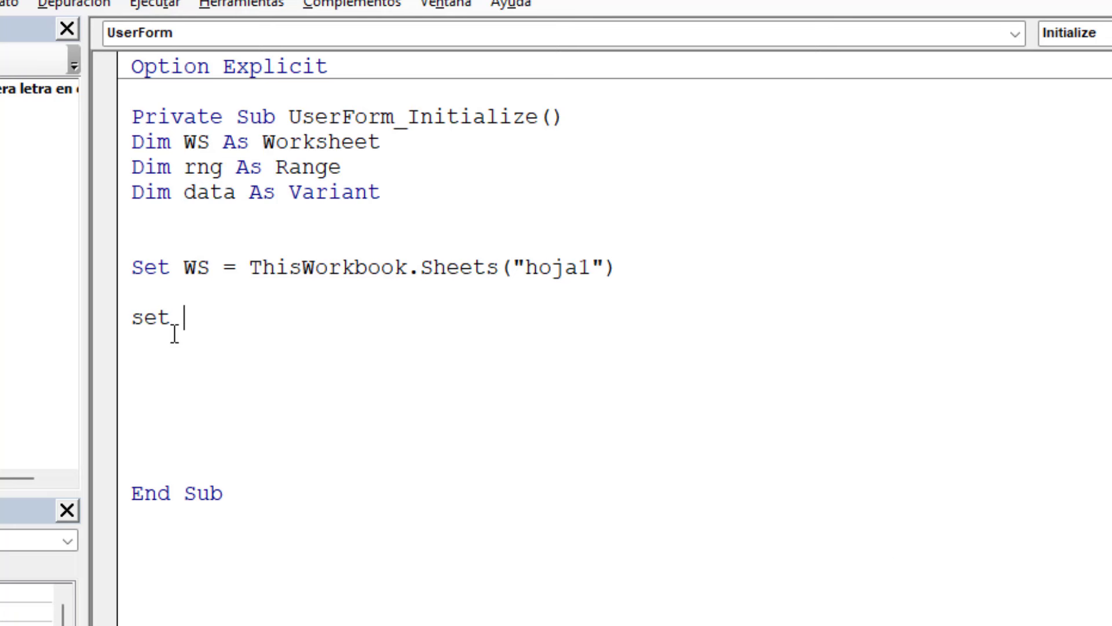
text(rng)
text( = ws)
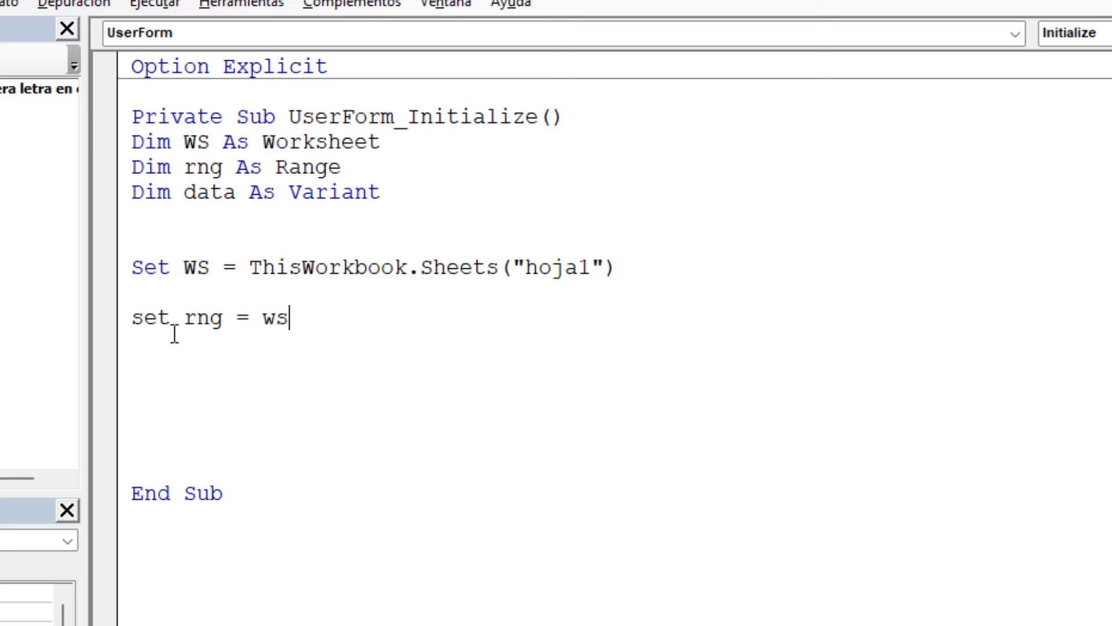
text(.t)
key(BackSpace)
text(rng)
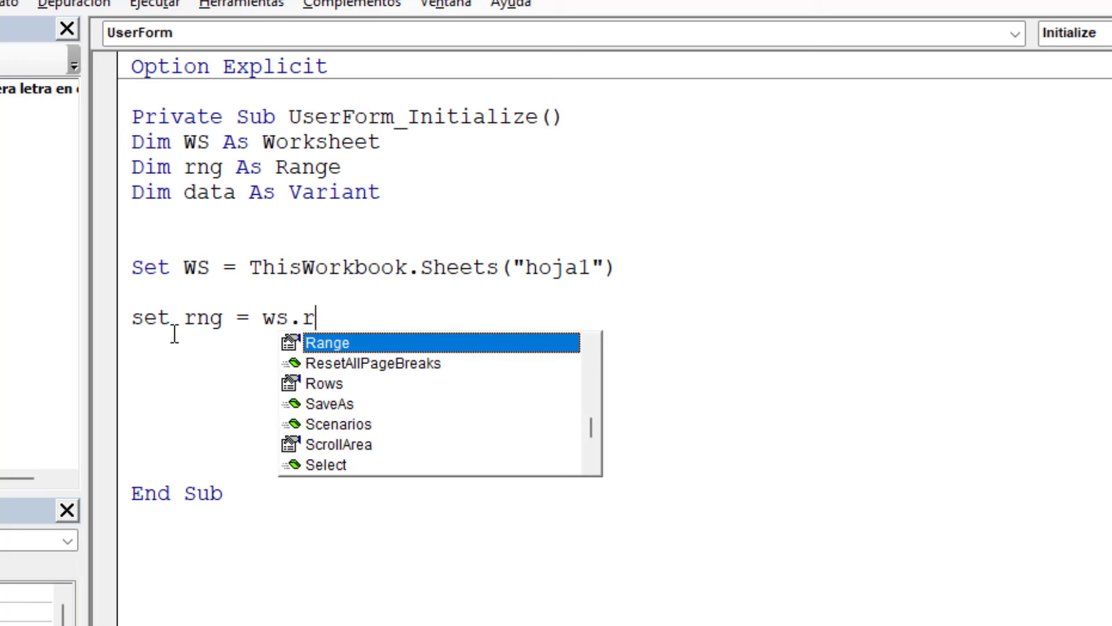
text( = WS.Range)
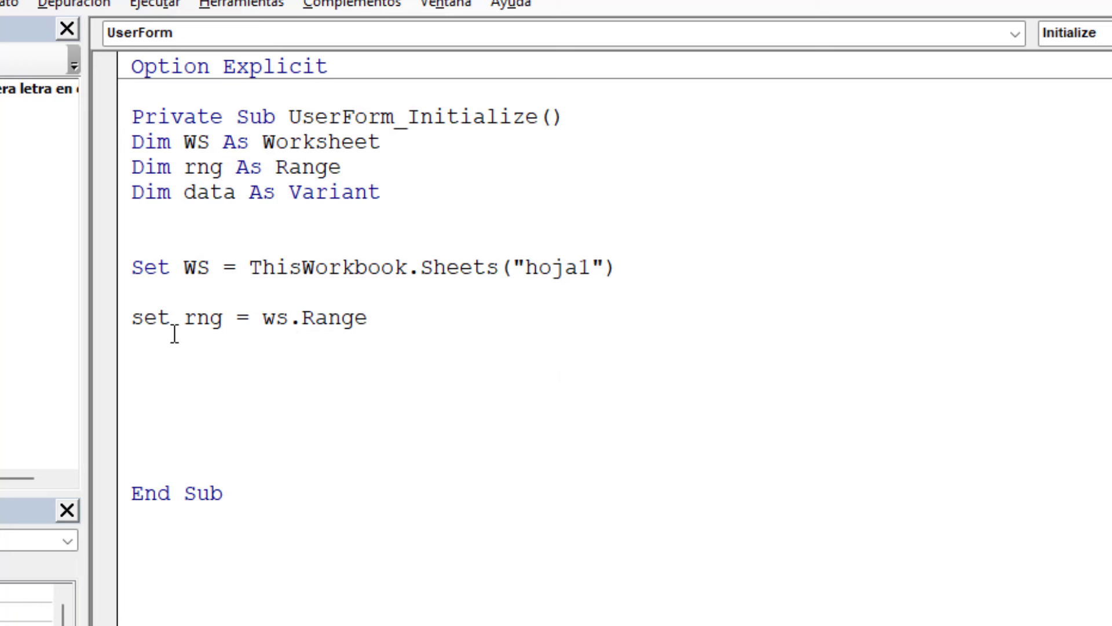
text((")
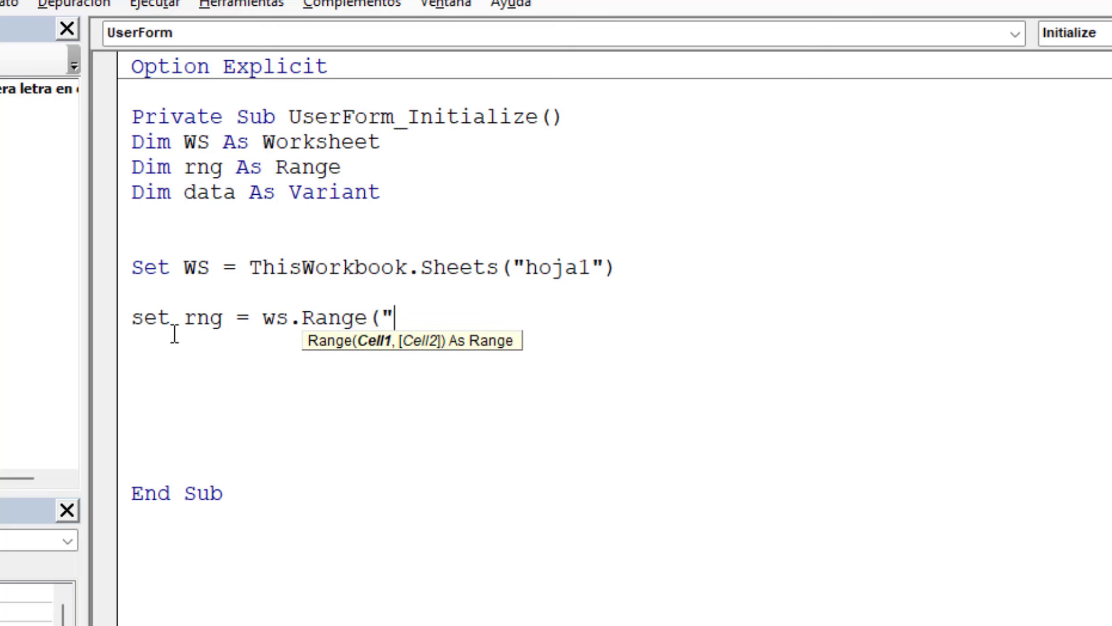
text(a2)
text(:)
text(a2000)
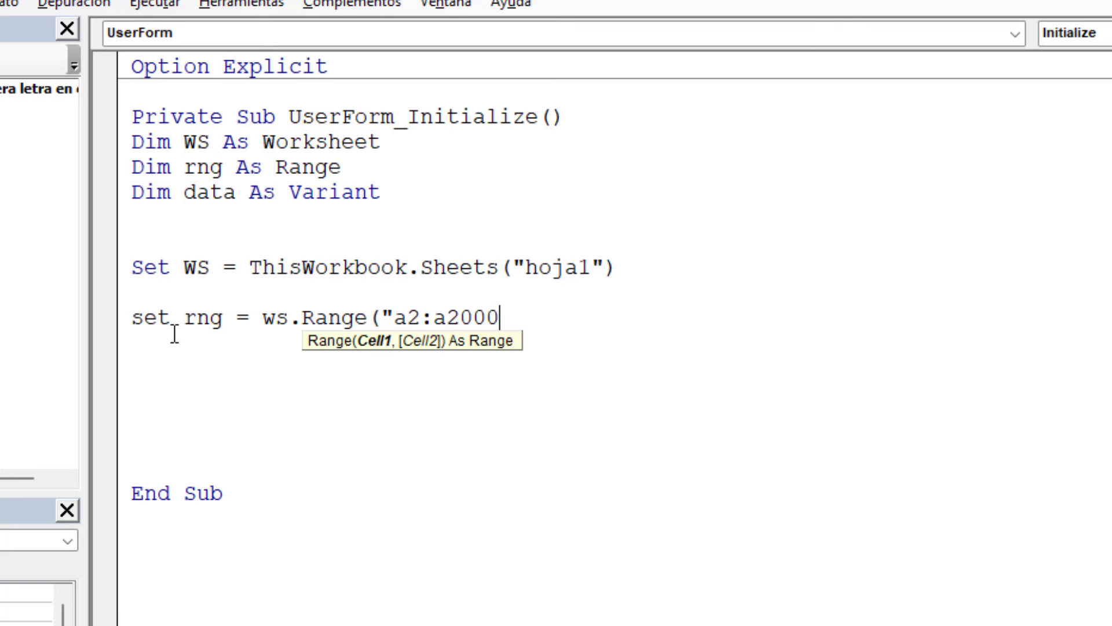
text("))
key(Return)
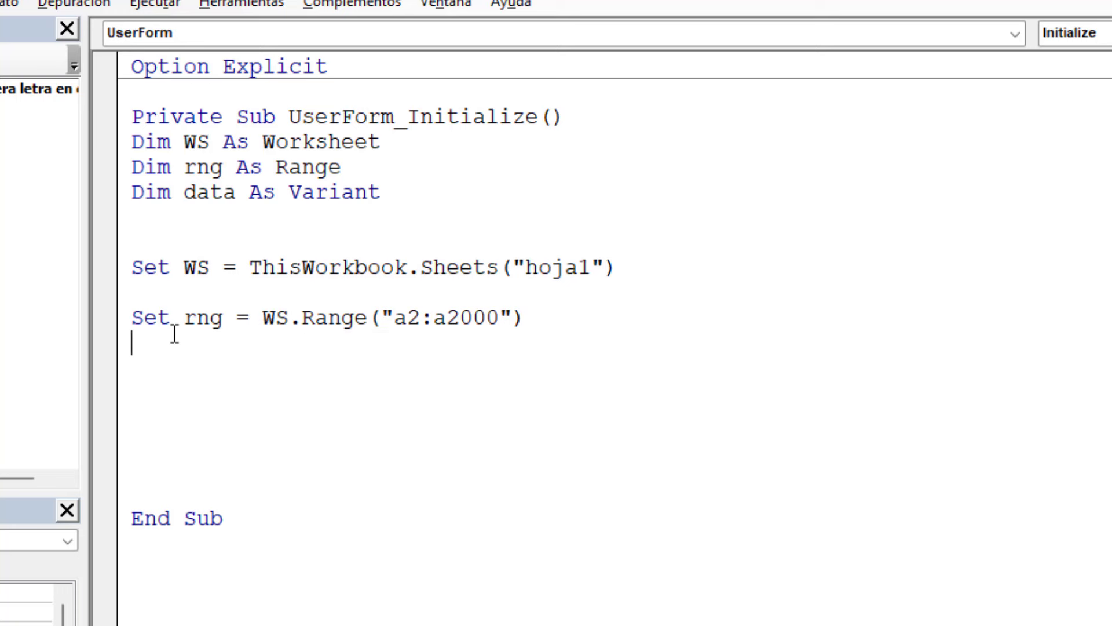
text(data )
text(= a)
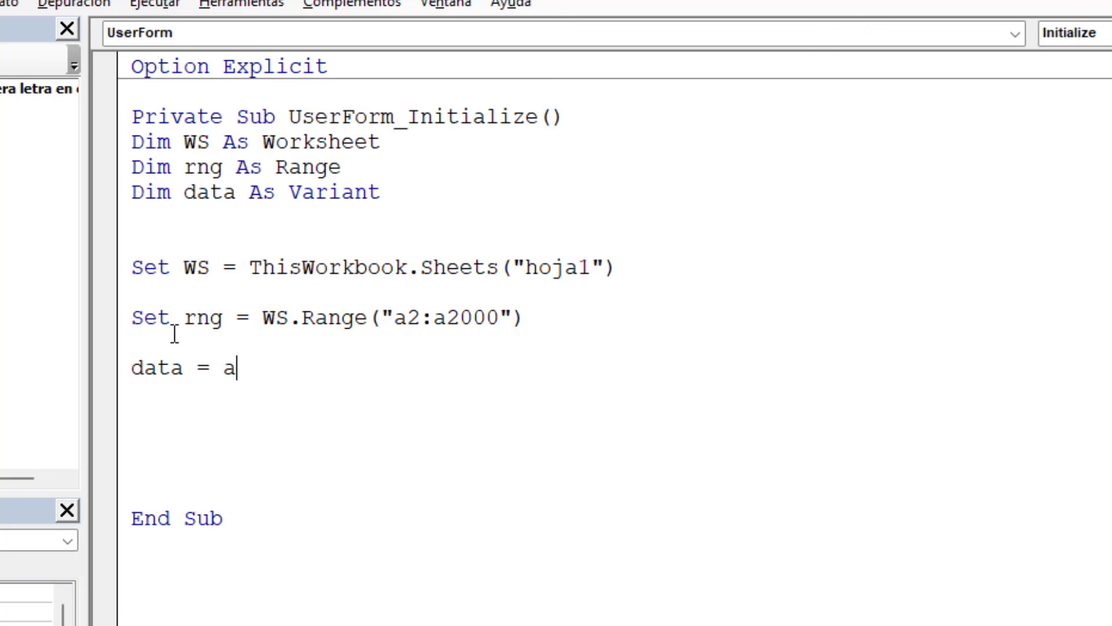
text(plic)
text(atacio)
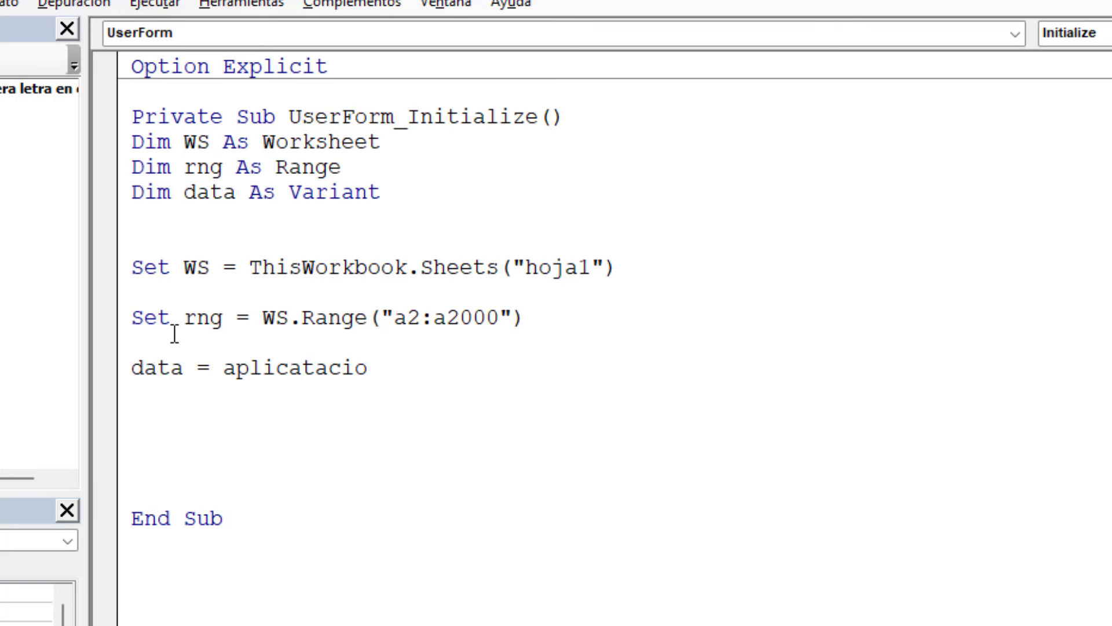
text(n)
Complete the line as data = Application.Transpose(rng.Value)
key(BackSpace)
key(BackSpace)
key(BackSpace)
key(BackSpace)
key(BackSpace)
key(BackSpace)
key(BackSpace)
key(BackSpace)
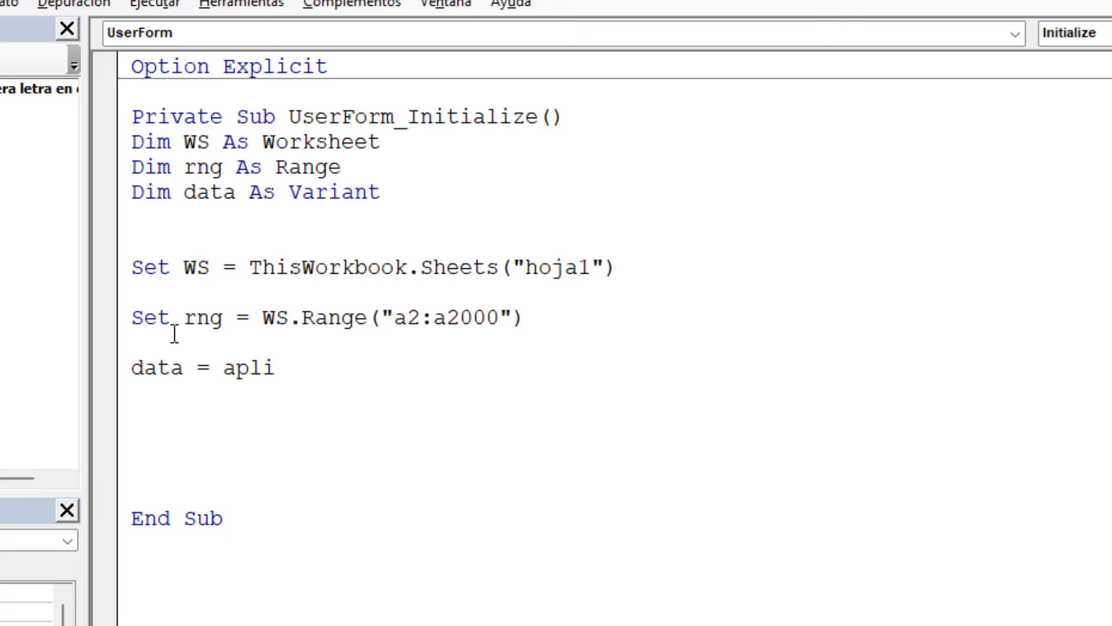
text(cation)
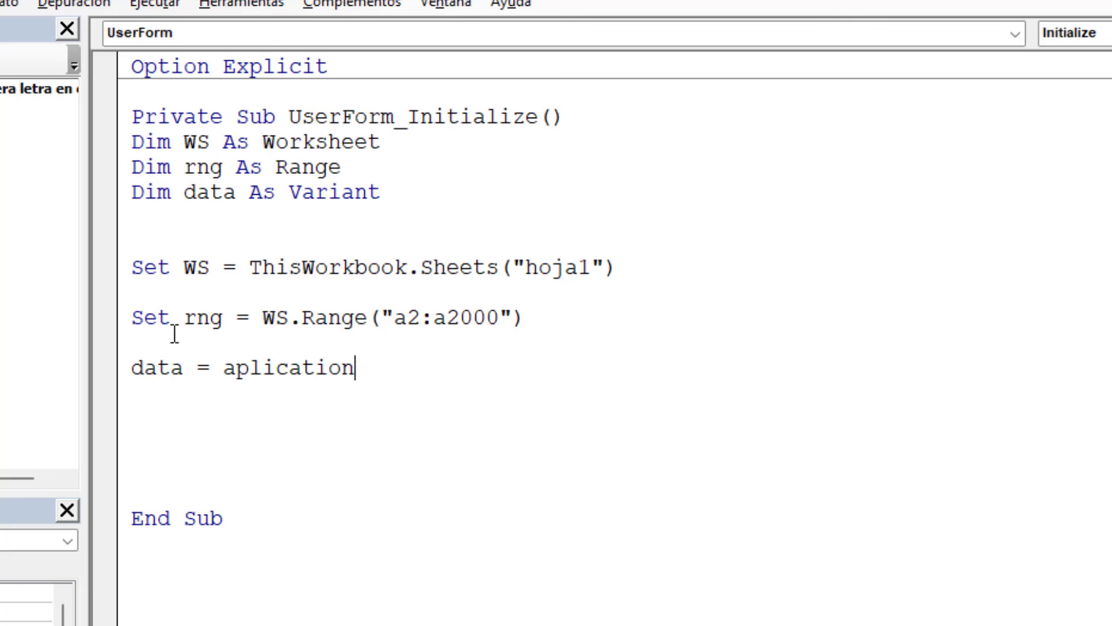
text(.)
key(Left)
key(Left)
key(Left)
key(Left)
key(Left)
key(Left)
key(Left)
text(p)
key(Right)
key(Right)
key(Right)
key(Right)
key(Right)
key(Right)
key(Right)
key(Right)
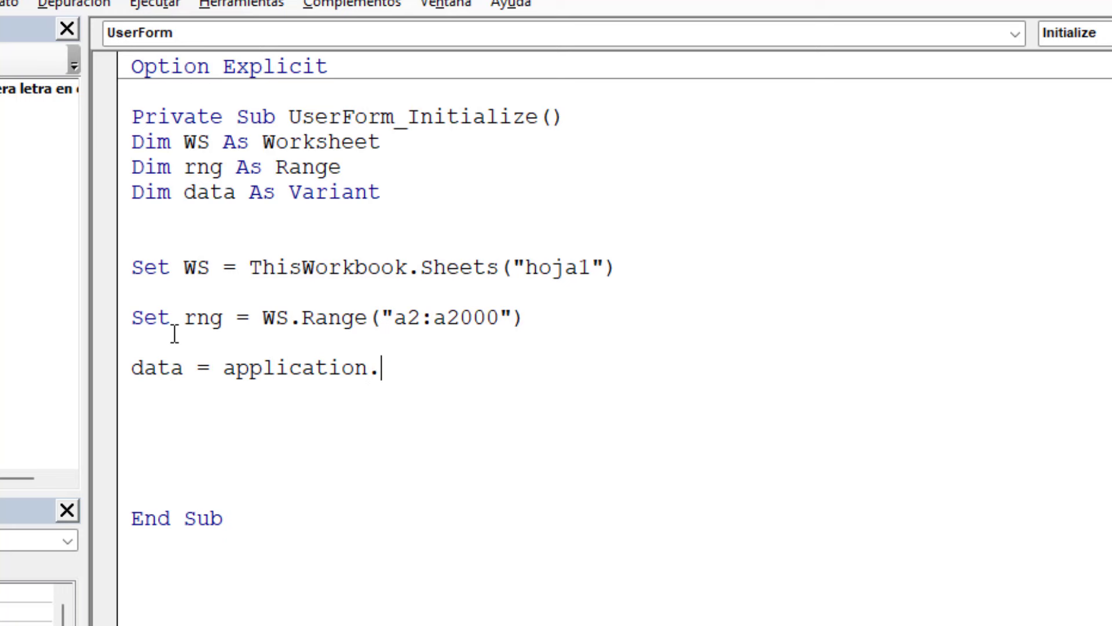
key(BackSpace)
text(.)
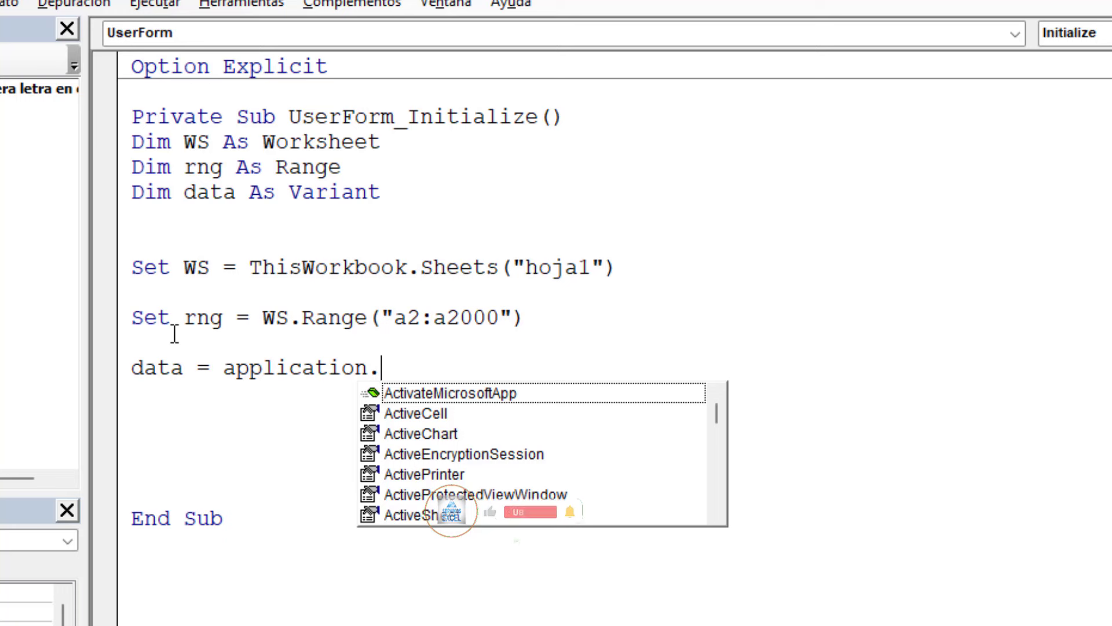
text(tra)
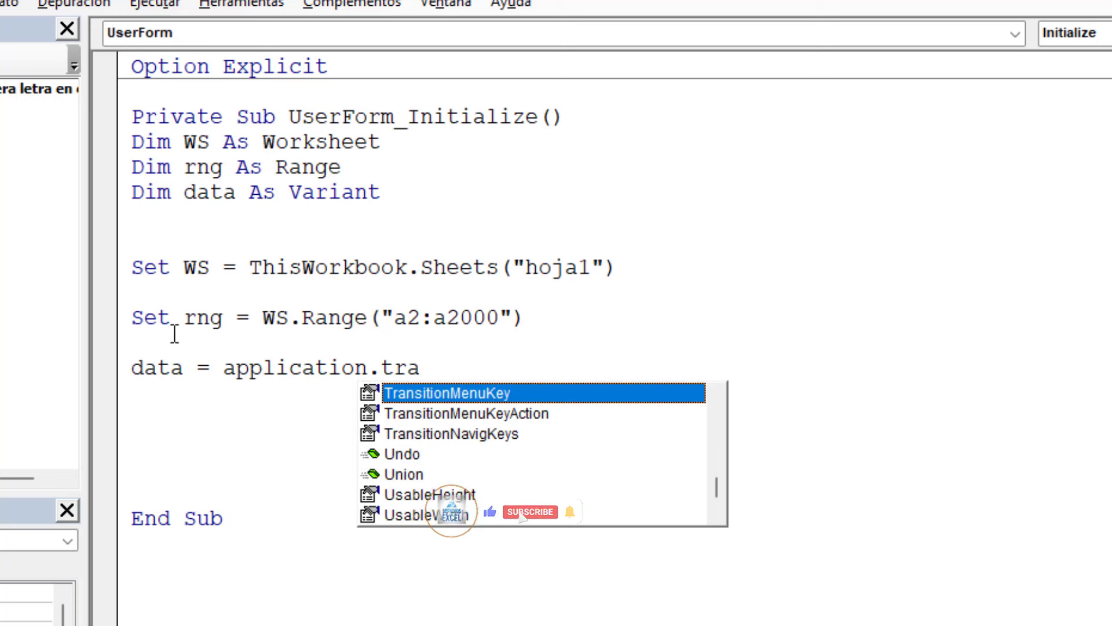
text(bs)
key(BackSpace)
key(BackSpace)
text(n)
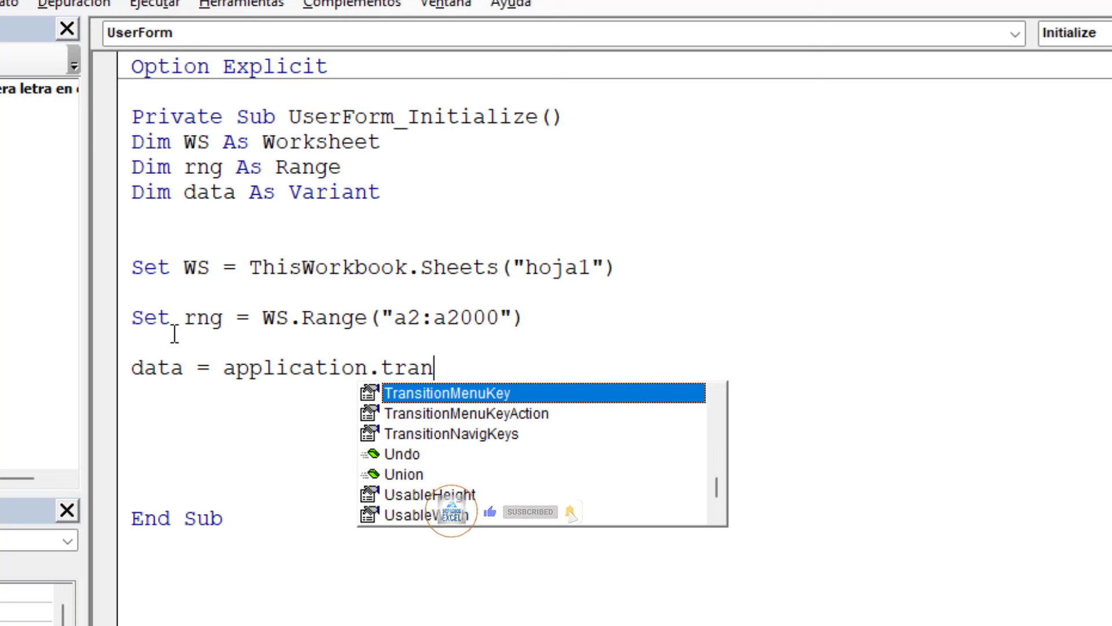
text(spo)
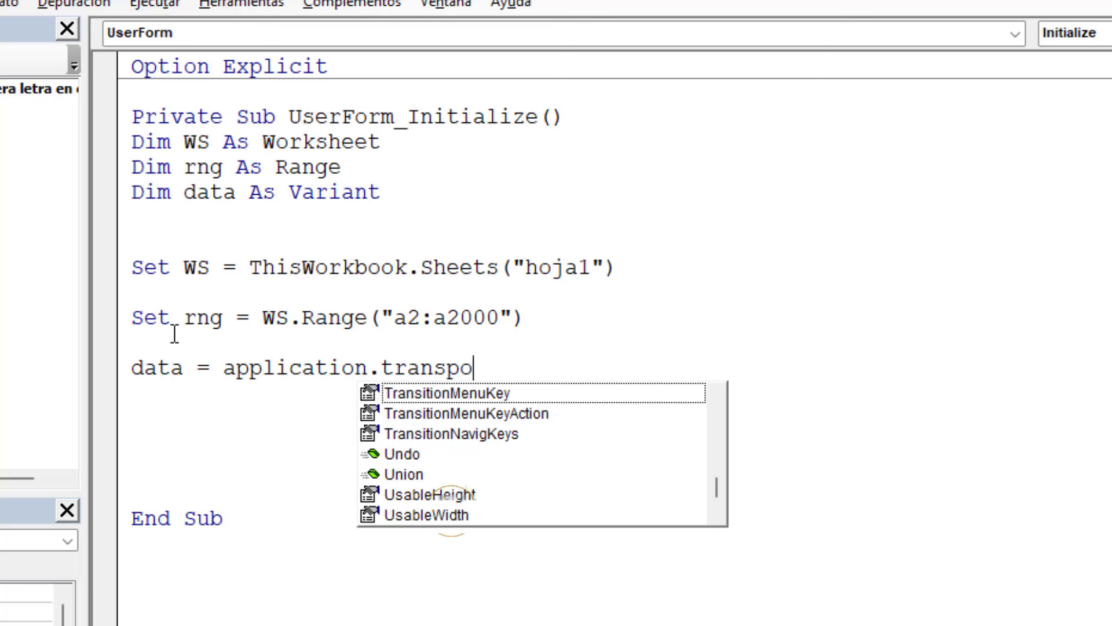
text(ne)
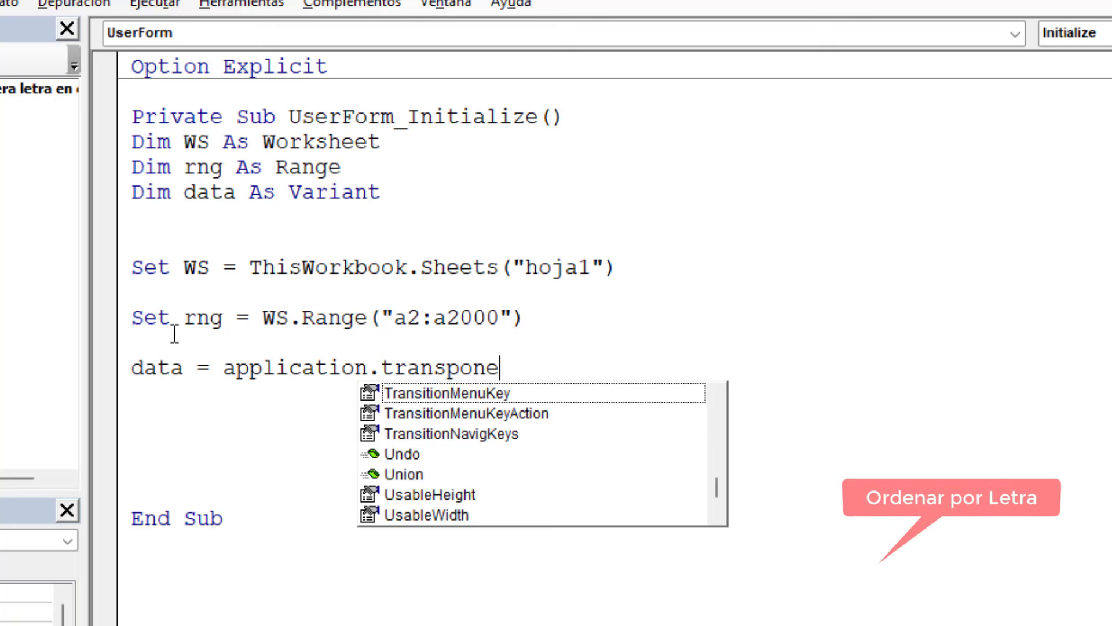
text(()
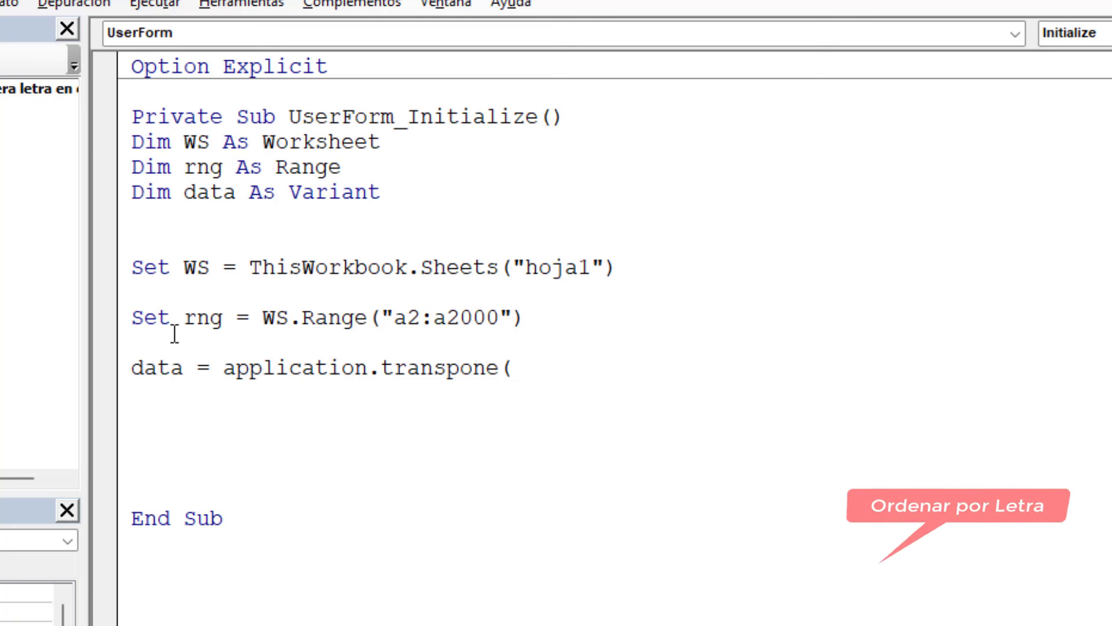
key(BackSpace)
key(BackSpace)
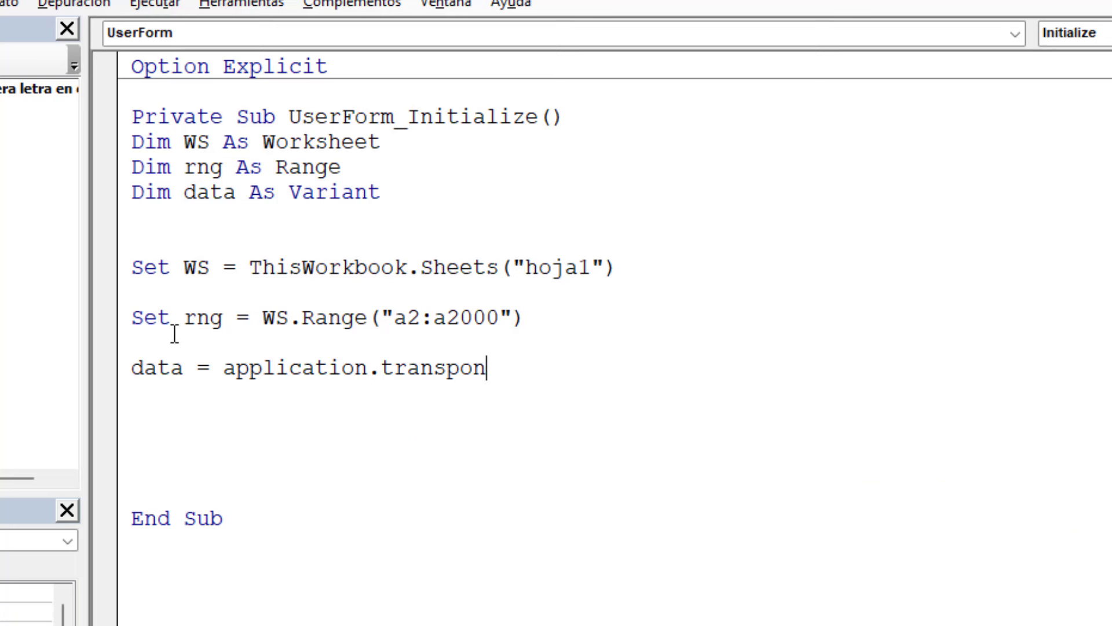
key(BackSpace)
text(se()
text(rn)
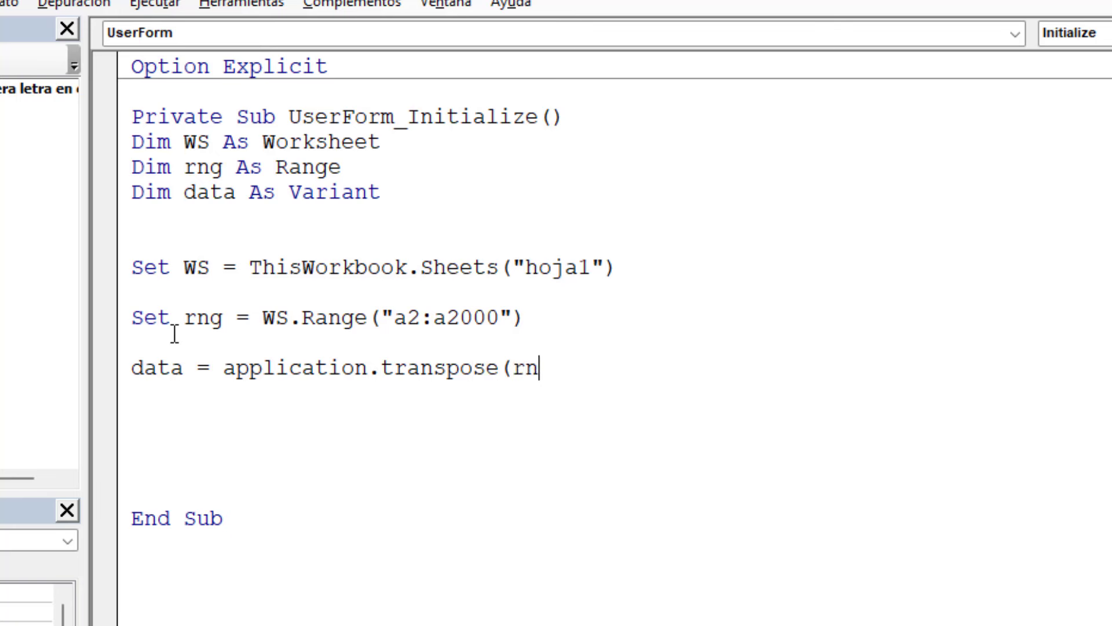
text(g.val)
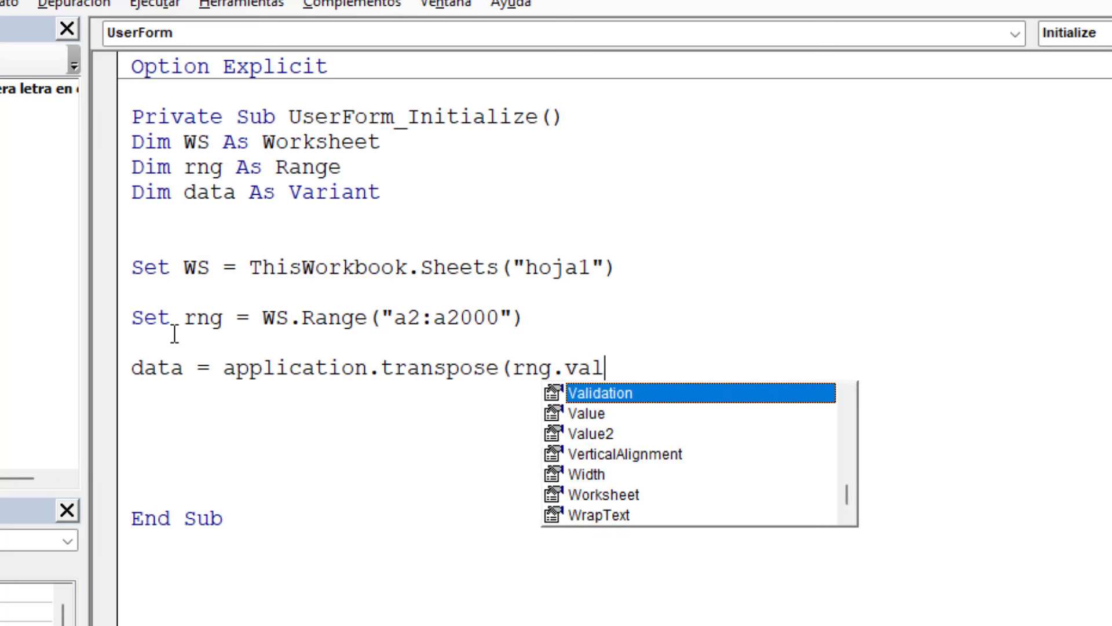
key(BackSpace)
text(lue )
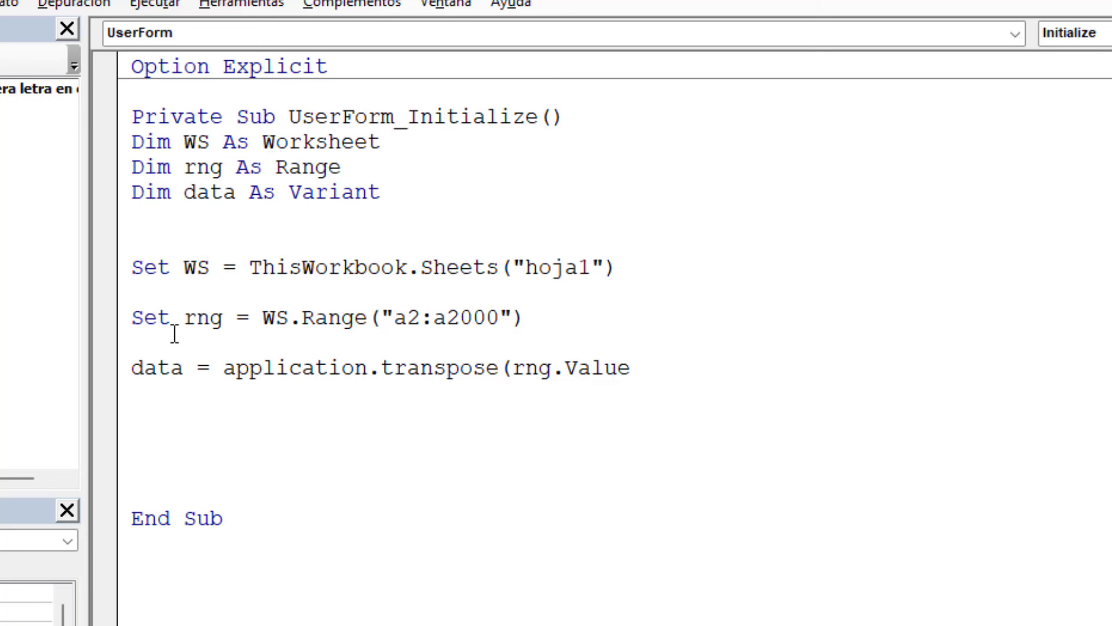
text())
key(Return)
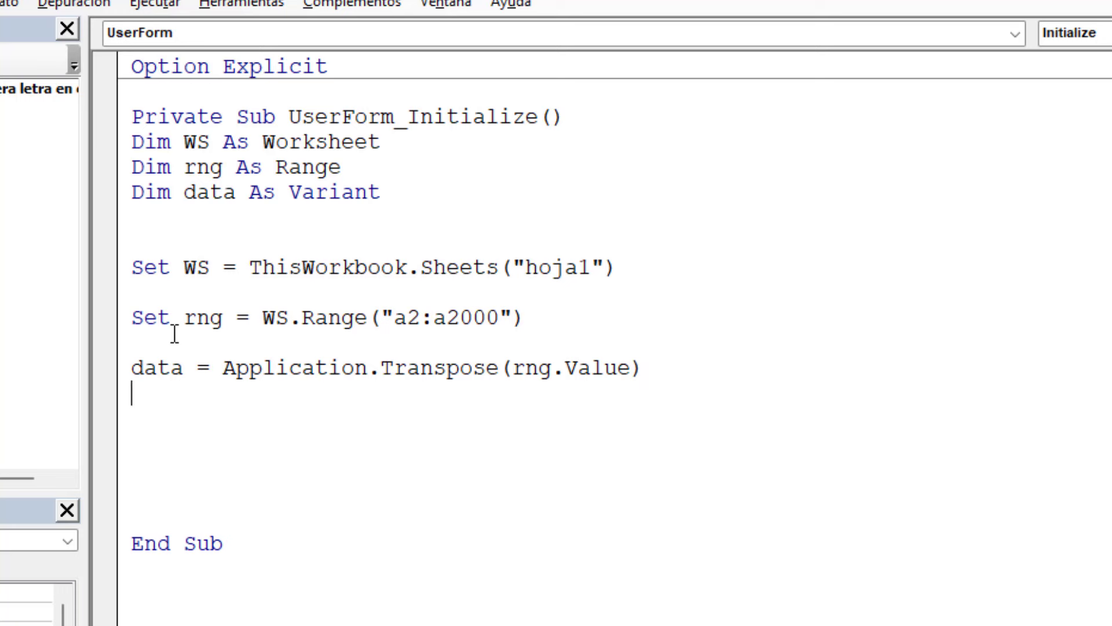
Add Me.ComboBox1.Clear on a new line below it
key(Return)
text(me)
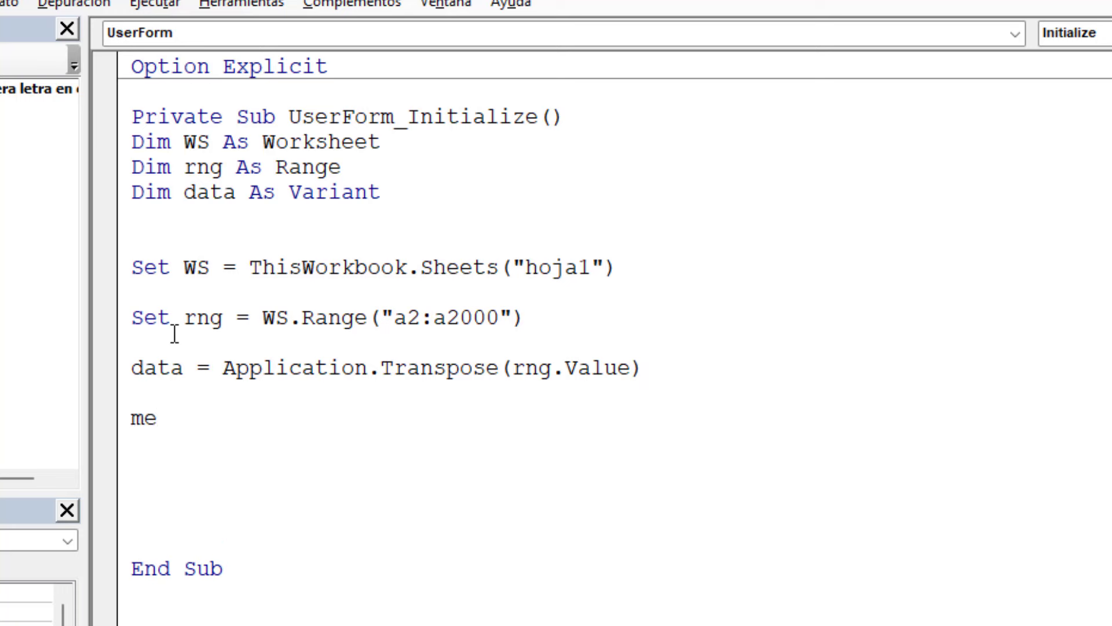
text(.com)
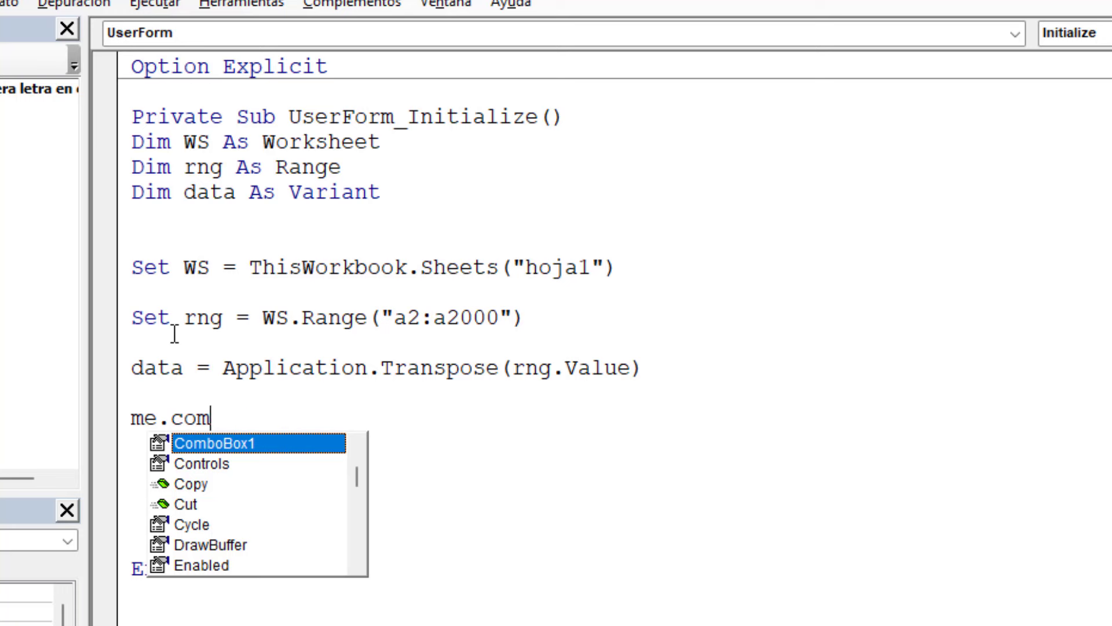
key(space)
key(BackSpace)
text(.ce)
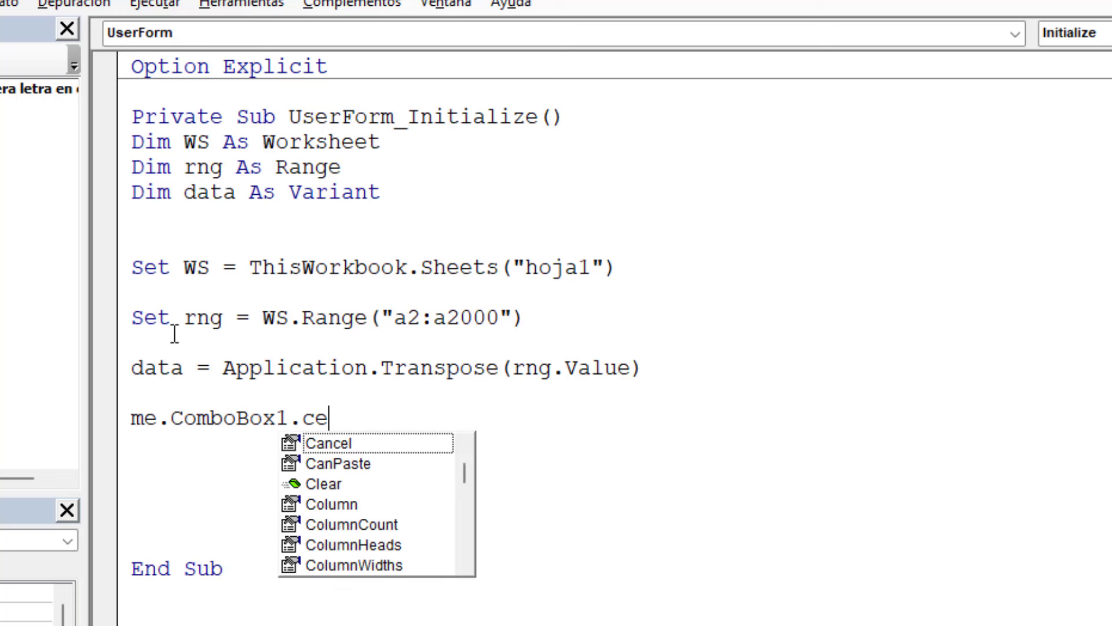
key(BackSpace)
text(le)
key(space)
key(Return)
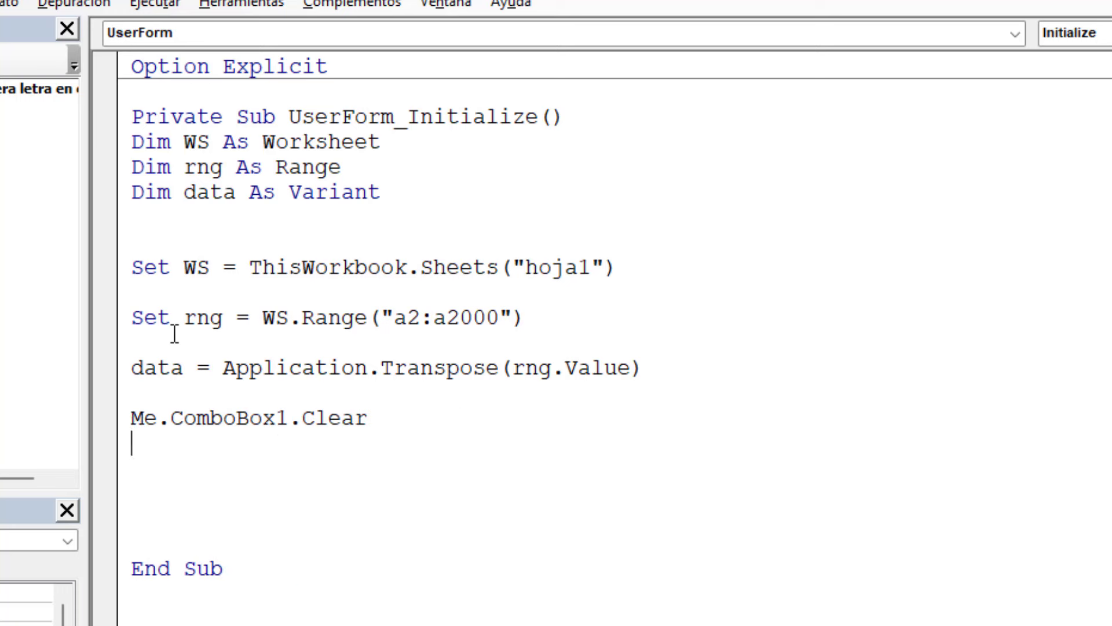
key(Return)
Write the loop header For i = LBound(data) To UBound(data)
text(for )
text(i )
text(= )
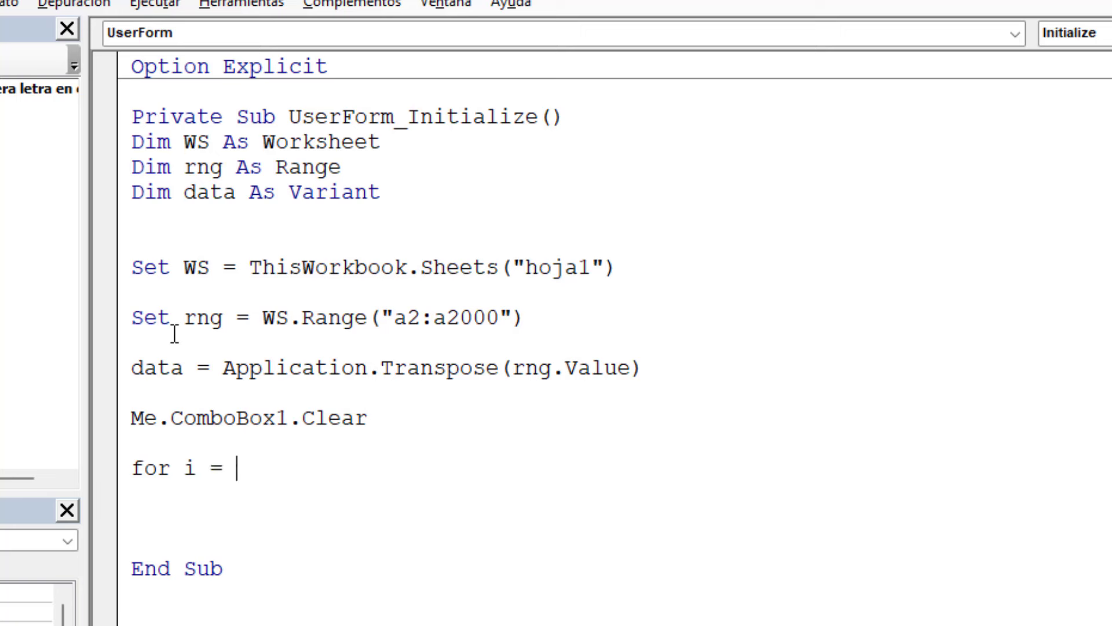
text(1vou)
key(BackSpace)
key(BackSpace)
key(BackSpace)
text(bo)
text(und()
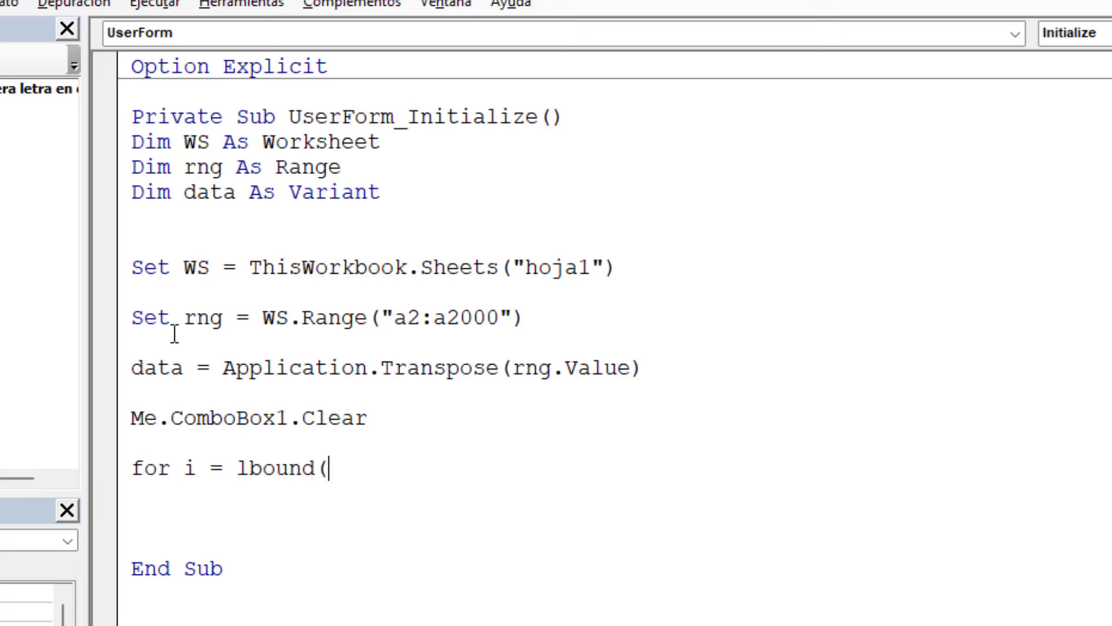
text(data)
text() t)
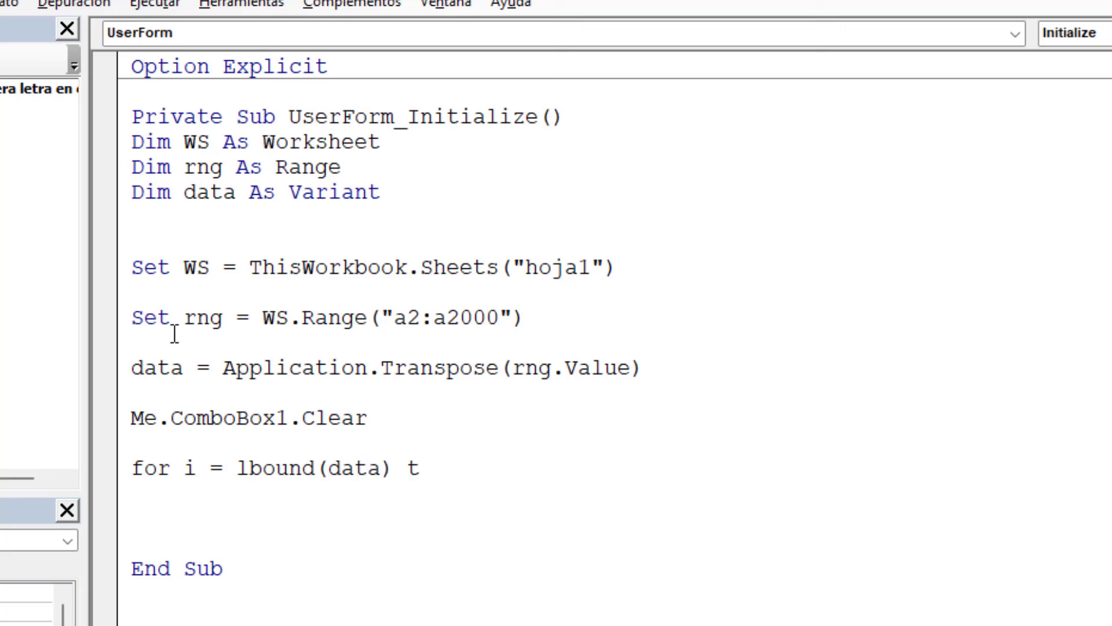
text(o )
text(ubo)
text(und)
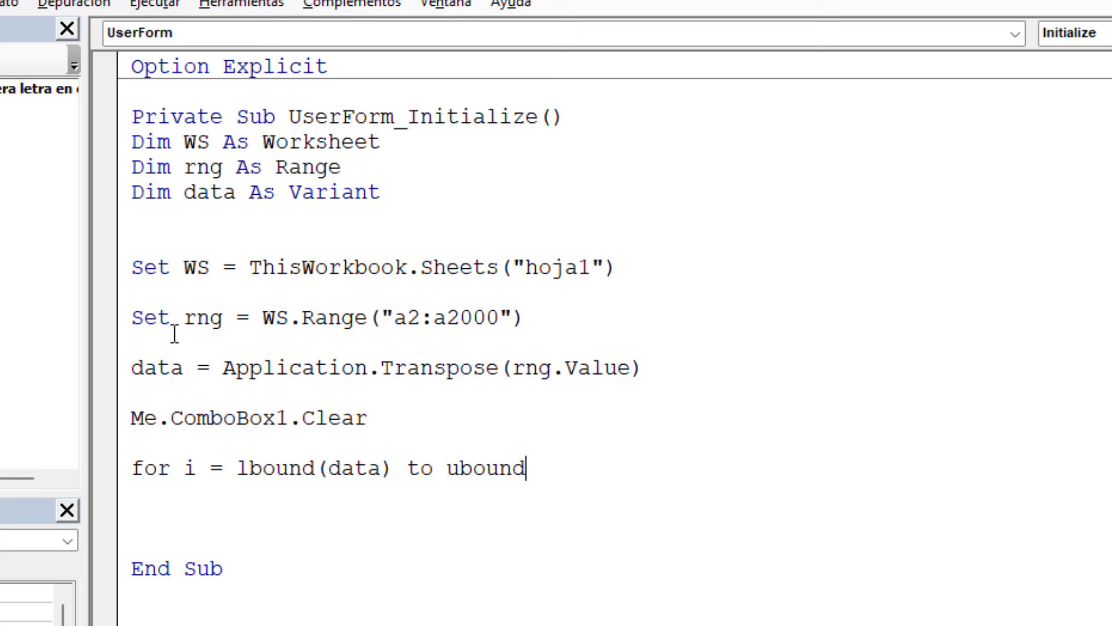
text((data)
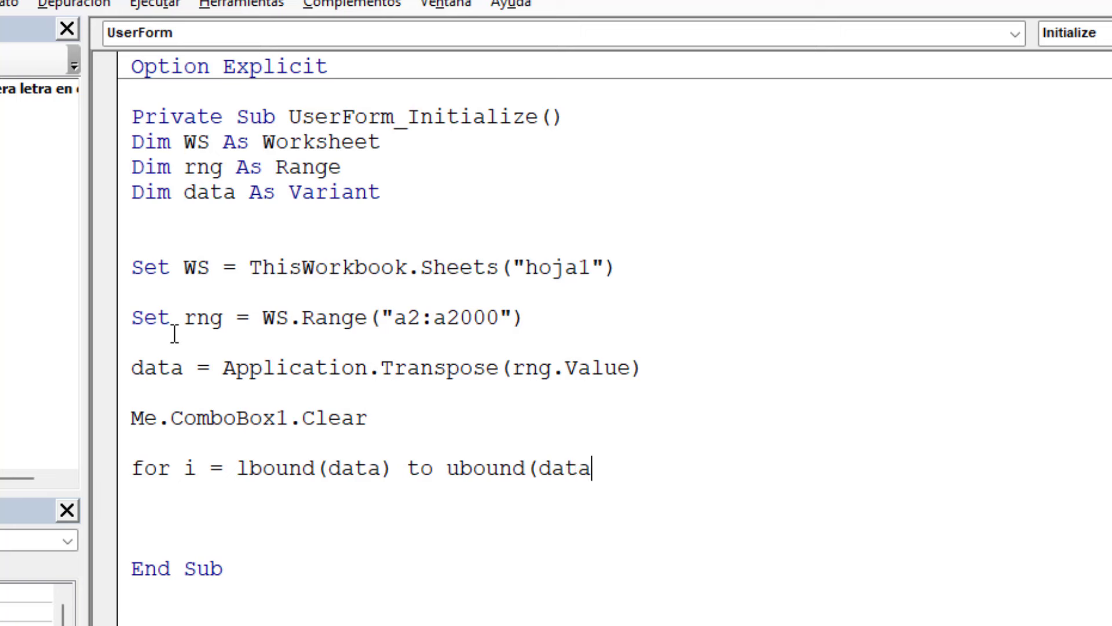
key(Return)
text(if not ismep)
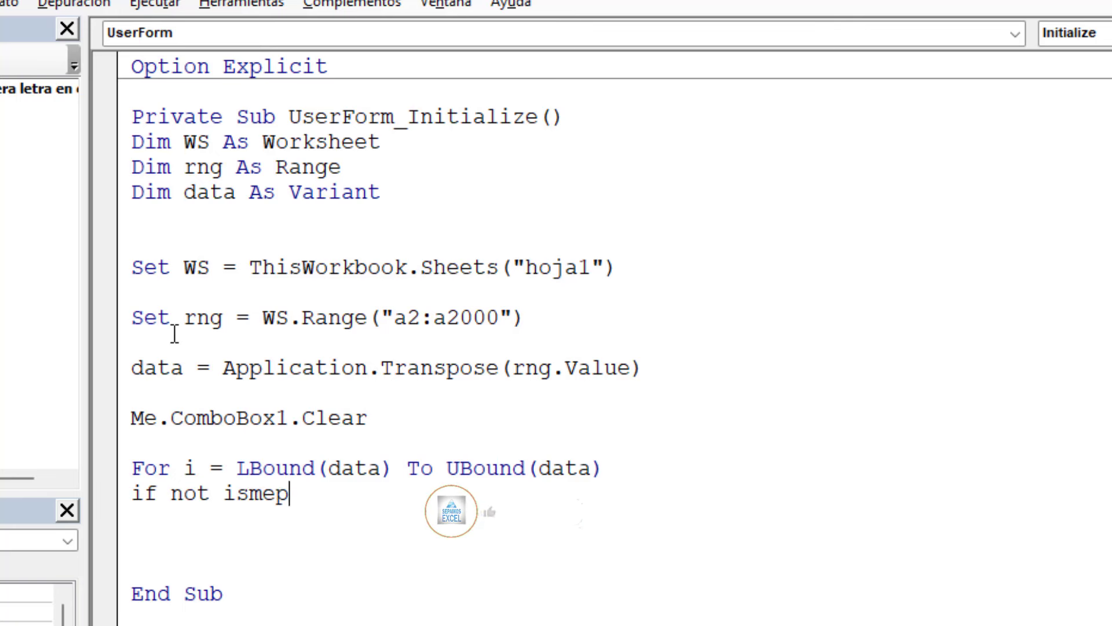
Add the check If Not IsEmpty(data(i)) Then inside the loop
text(ty)
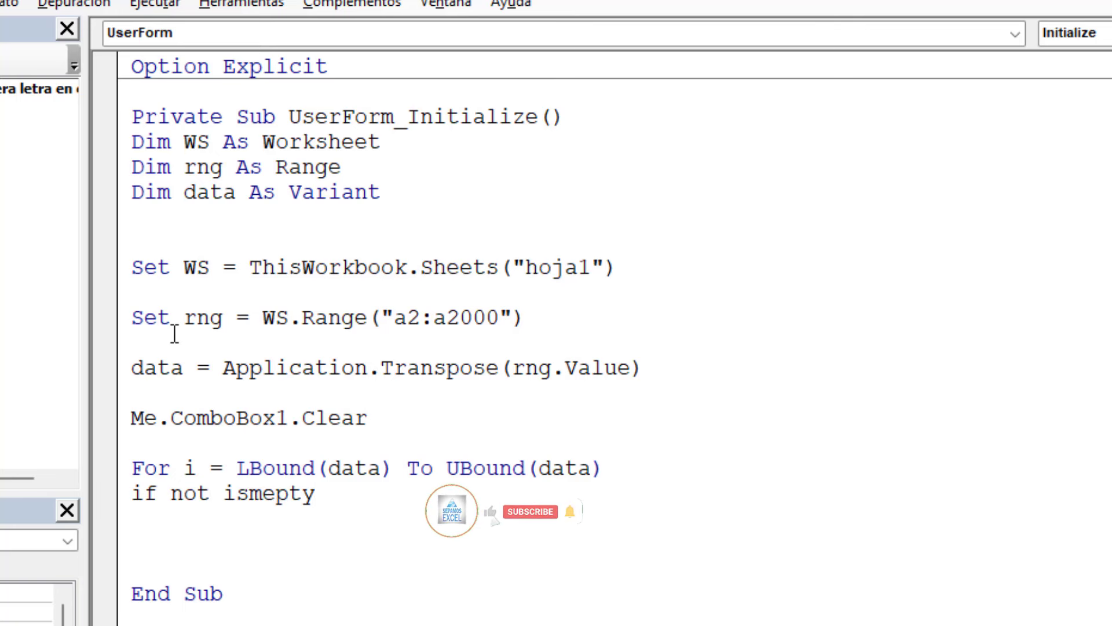
text(()
key(BackSpace)
key(BackSpace)
key(BackSpace)
key(BackSpace)
key(BackSpace)
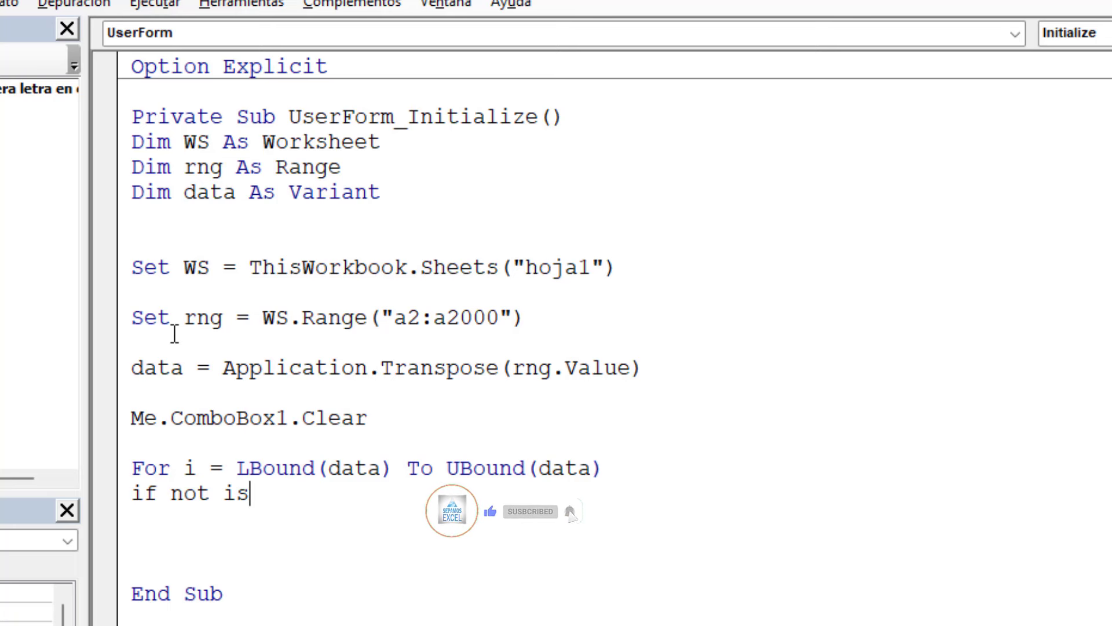
text(empty)
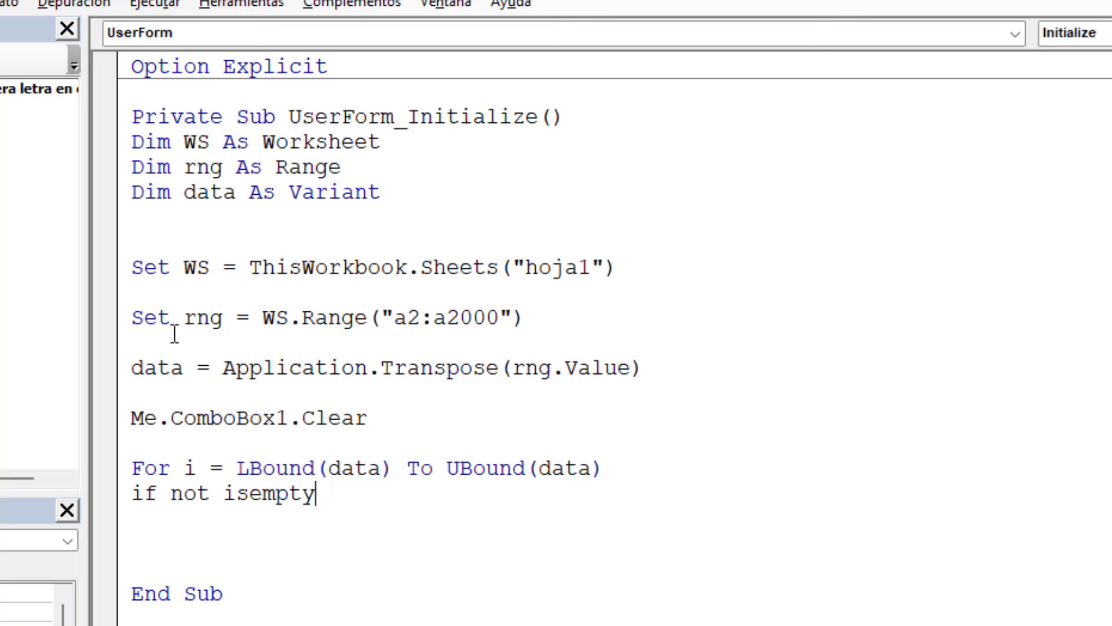
text((da)
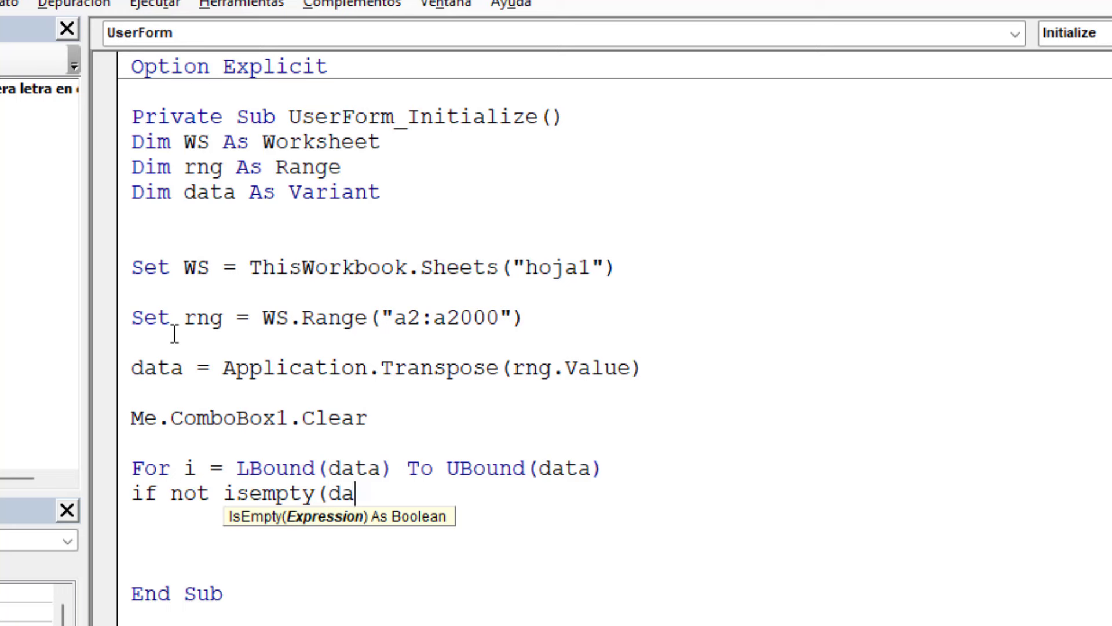
text(ta)
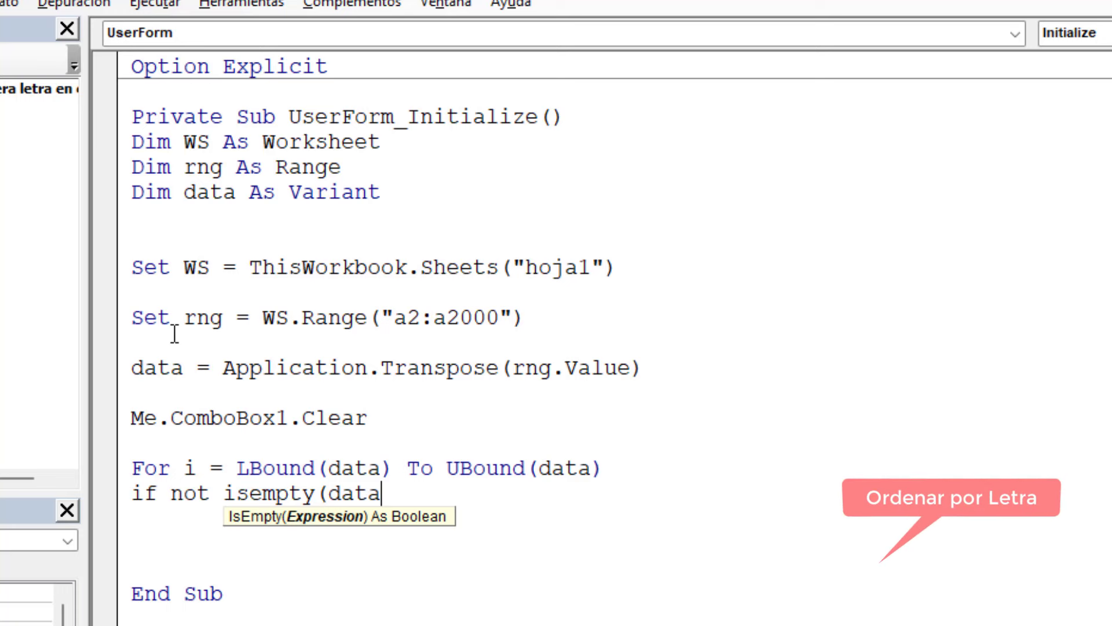
text((i)
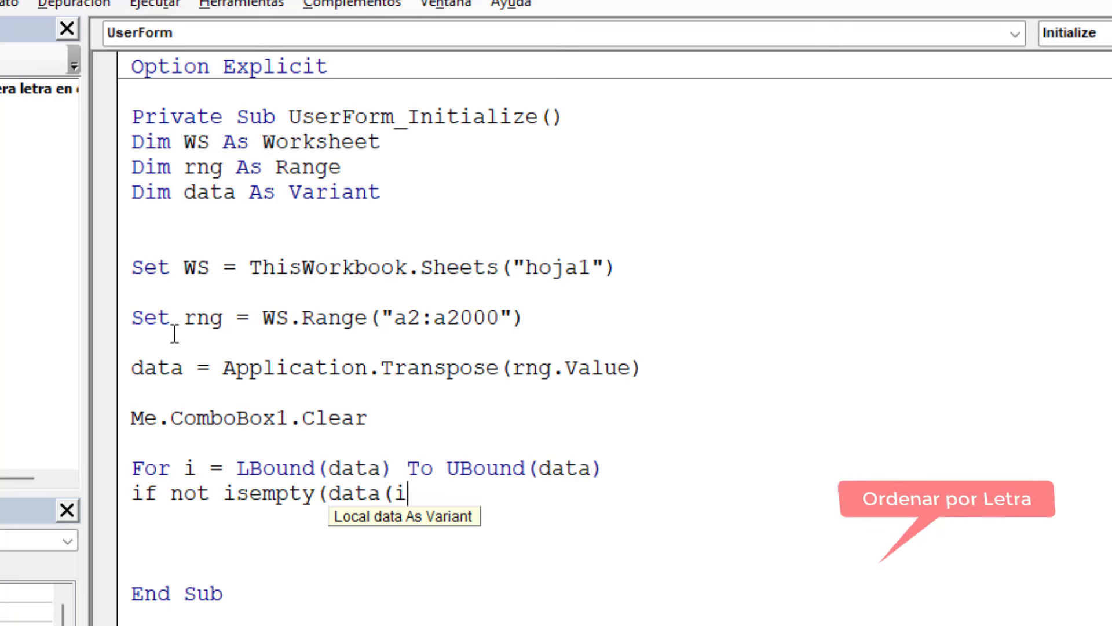
text()) then)
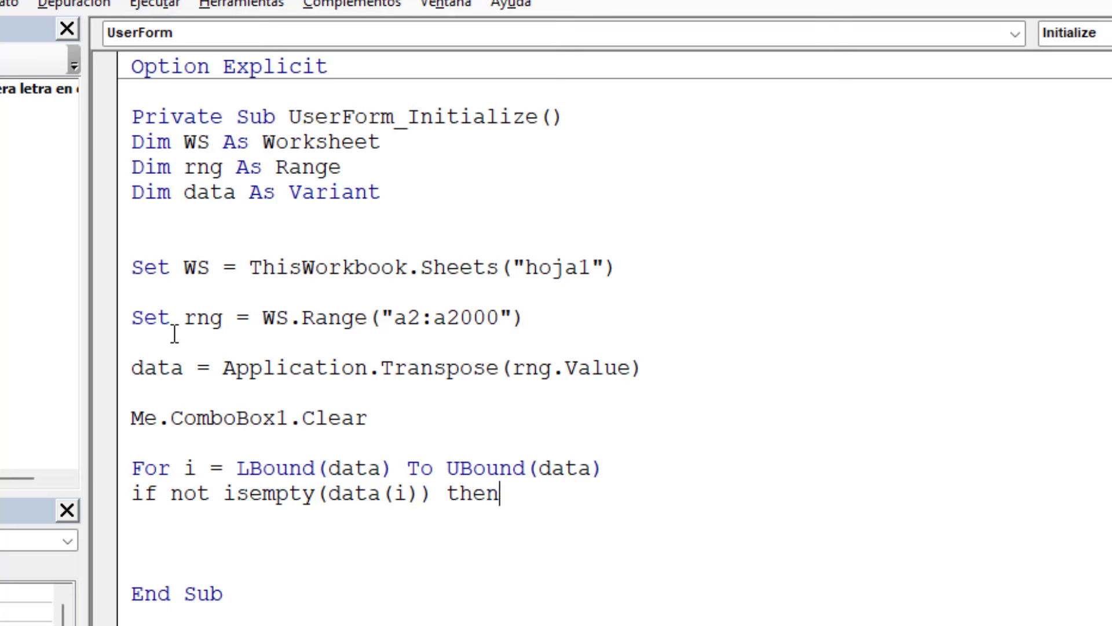
key(Return)
text(if ucase)
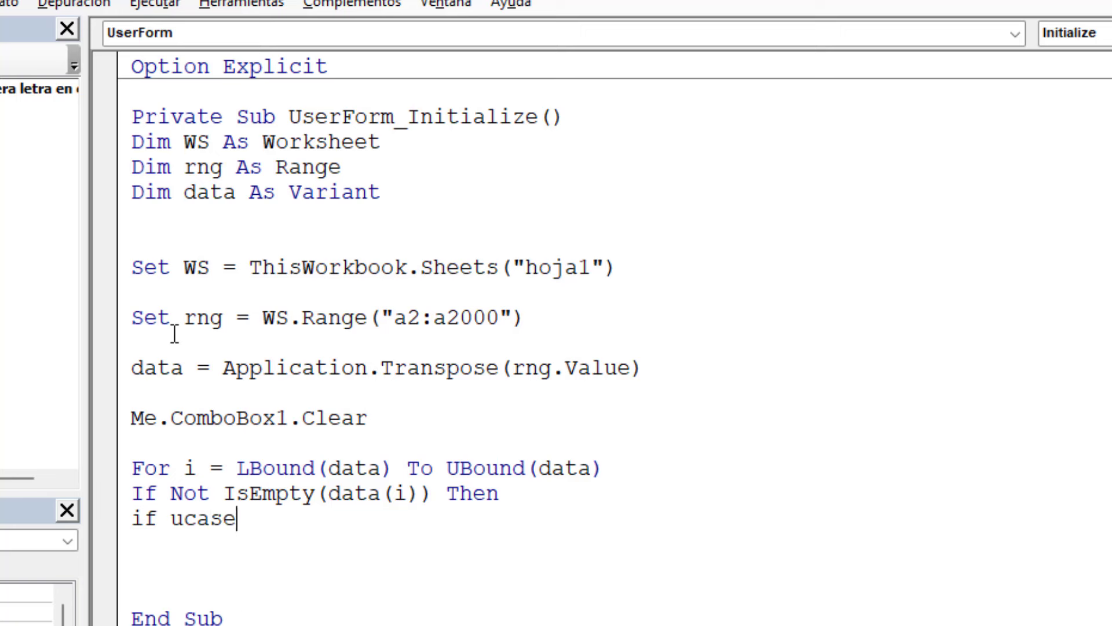
Add the UCase(Left(...,1))="A" test and Me.ComboBox1.AddItem data(i) line
text((left)
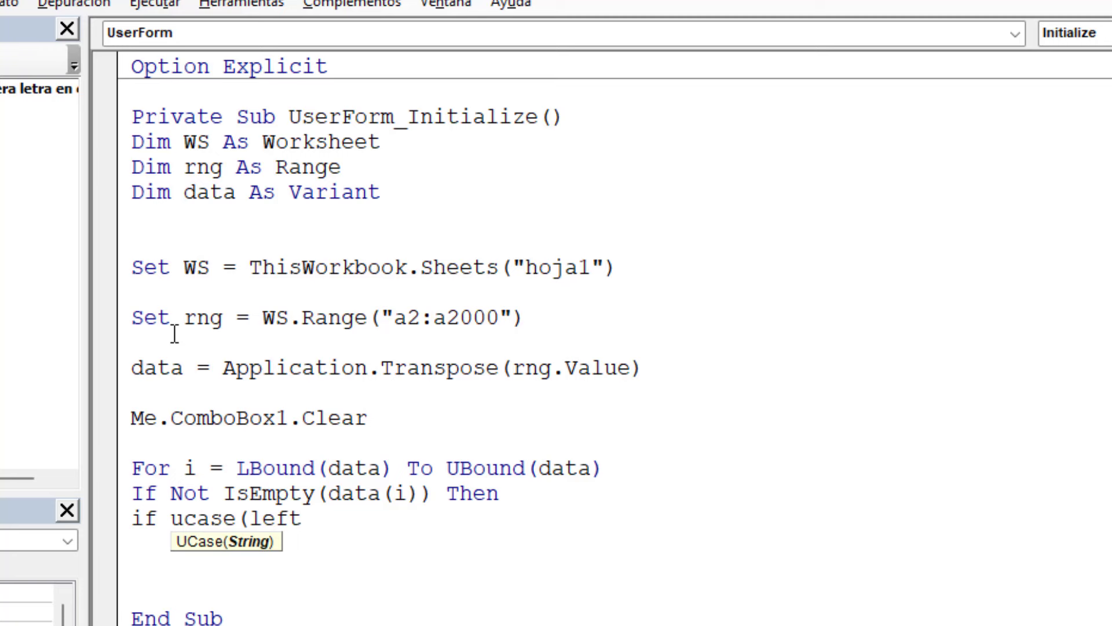
text(()
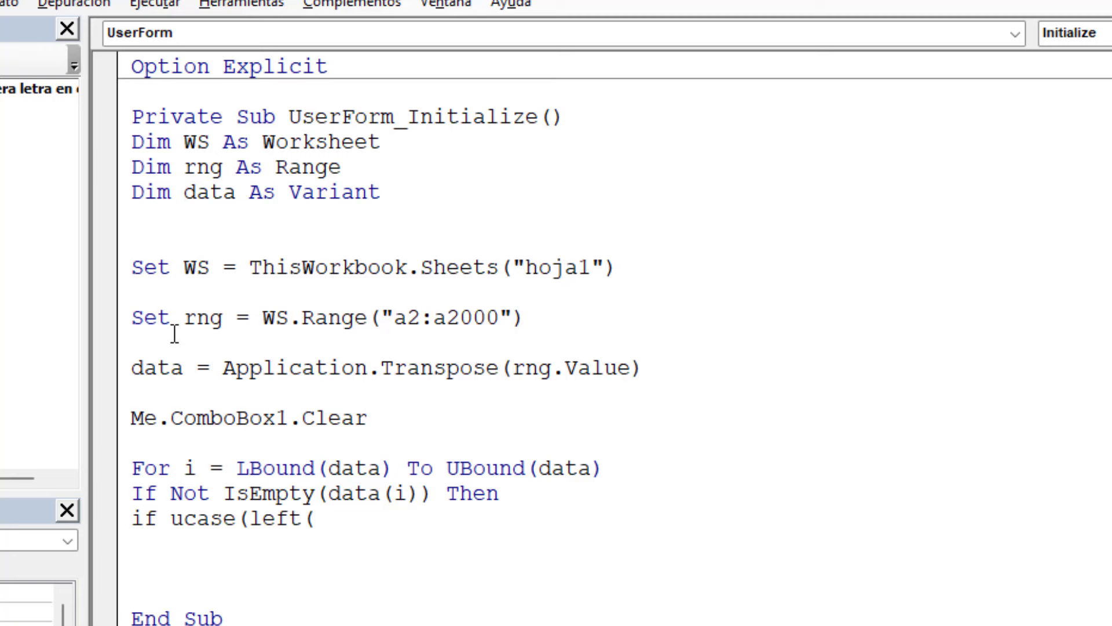
text(csr)
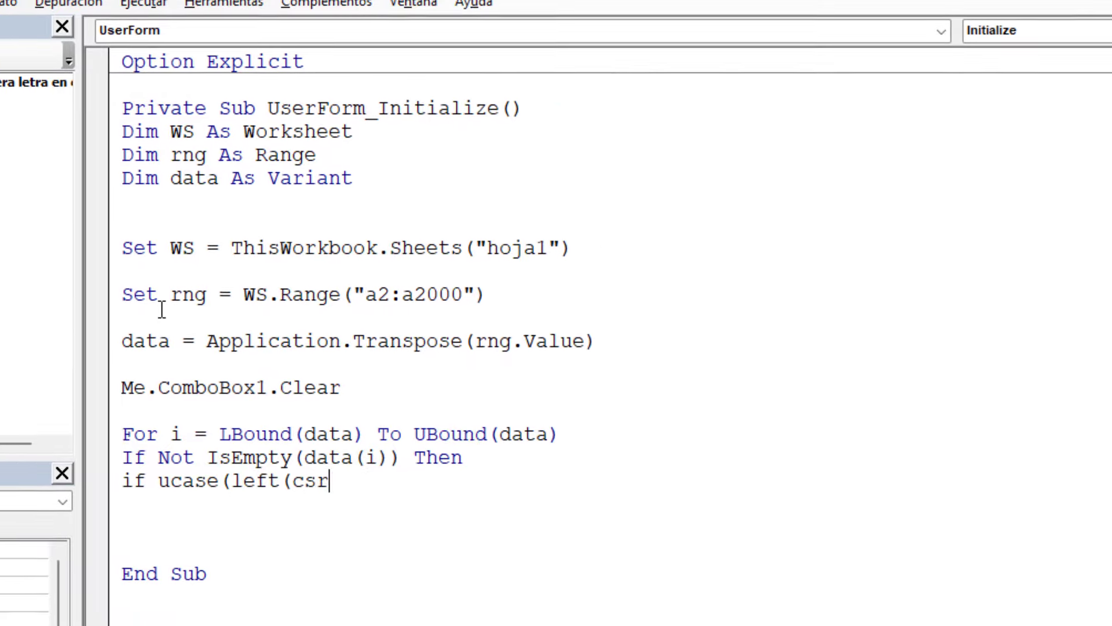
text(t)
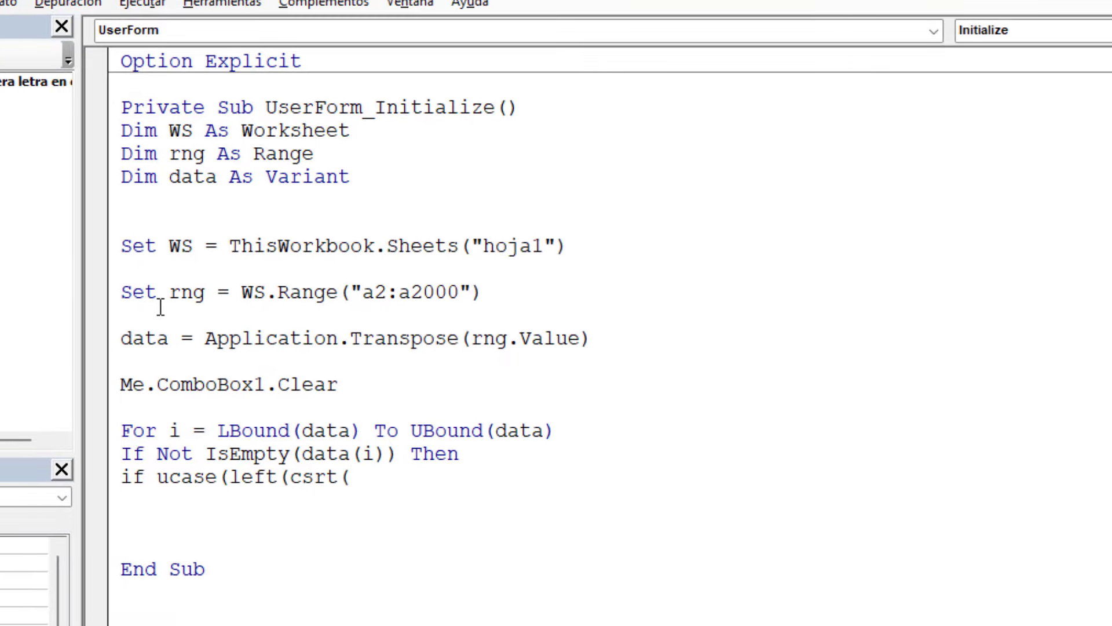
text(()
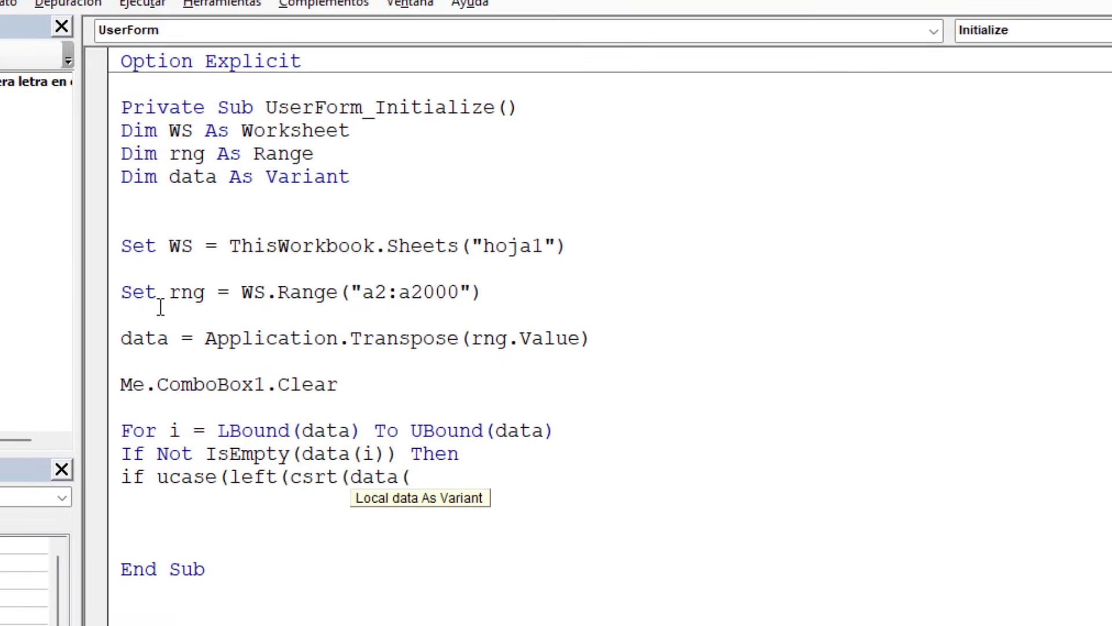
text(i)))
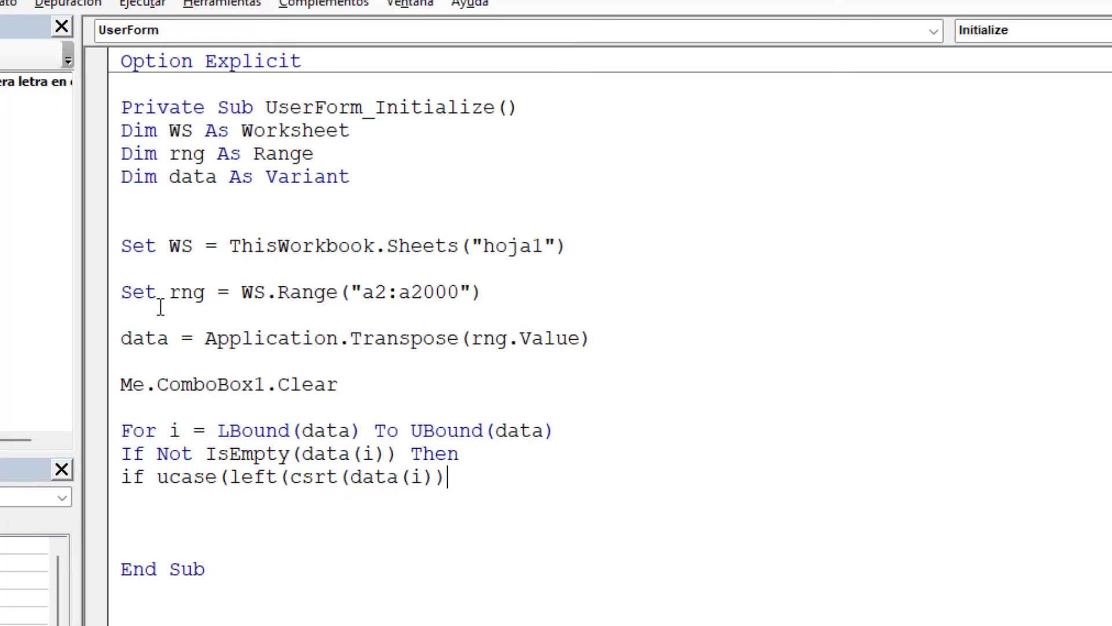
text(,1))
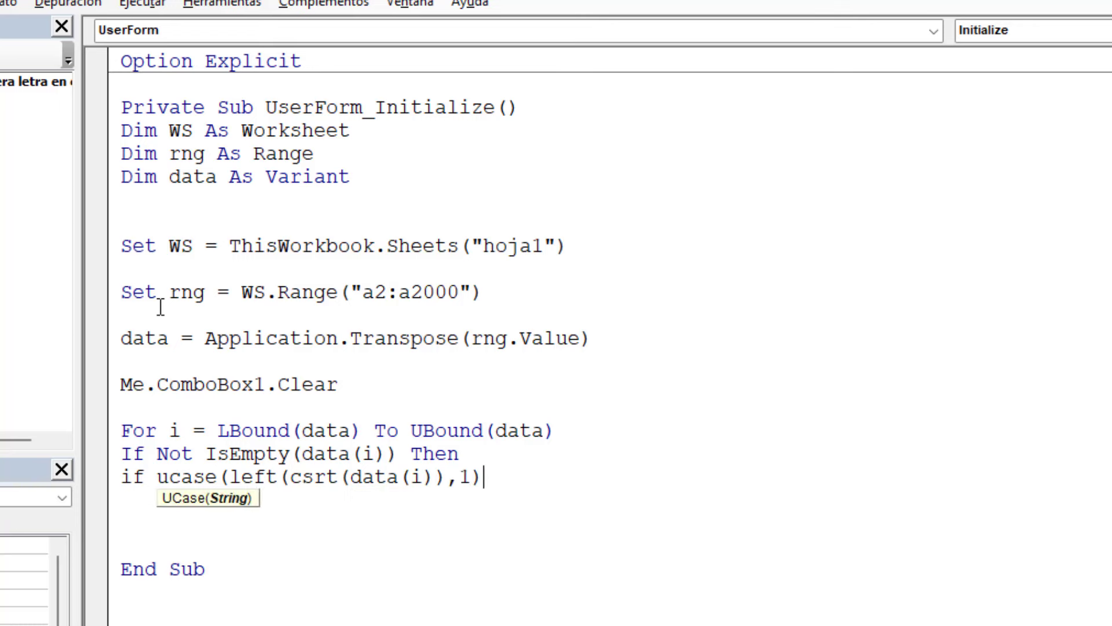
text()="A" THEN)
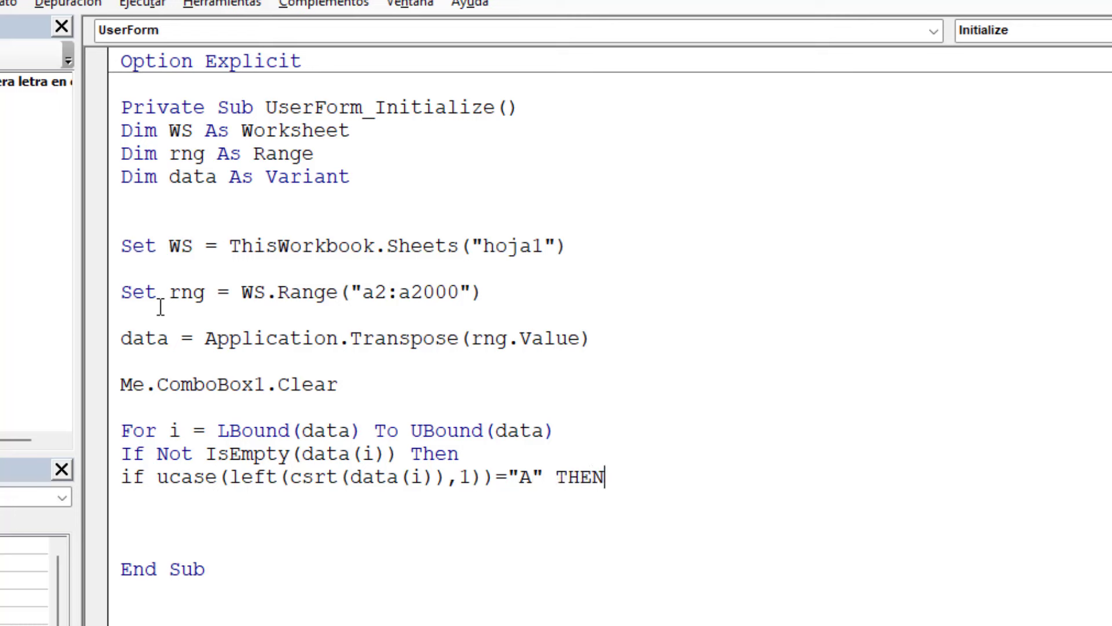
key(Return)
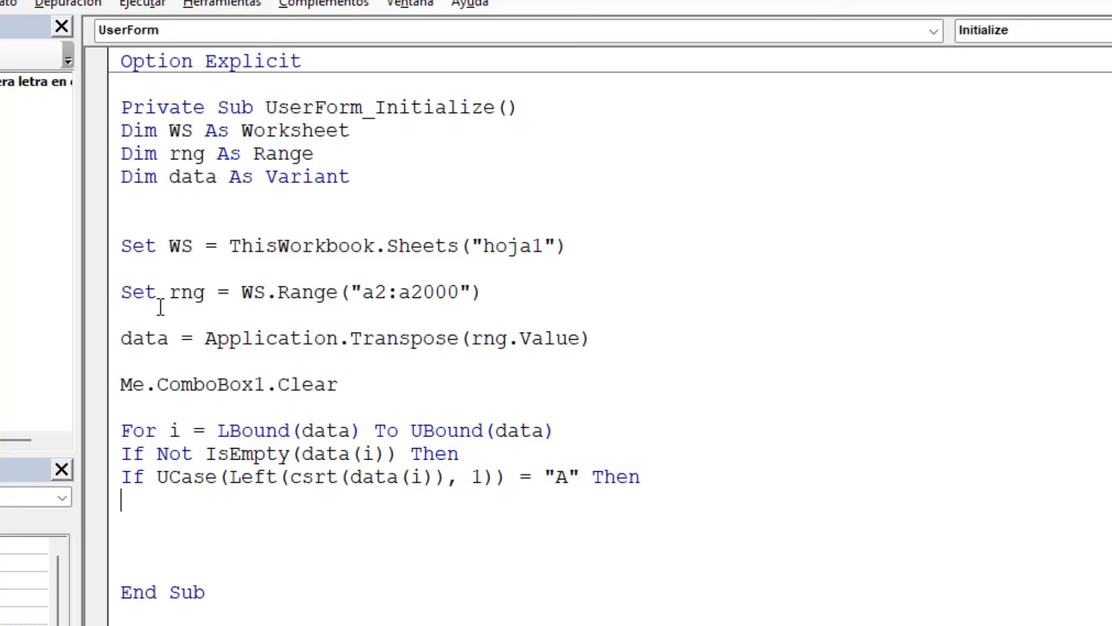
text(ME.)
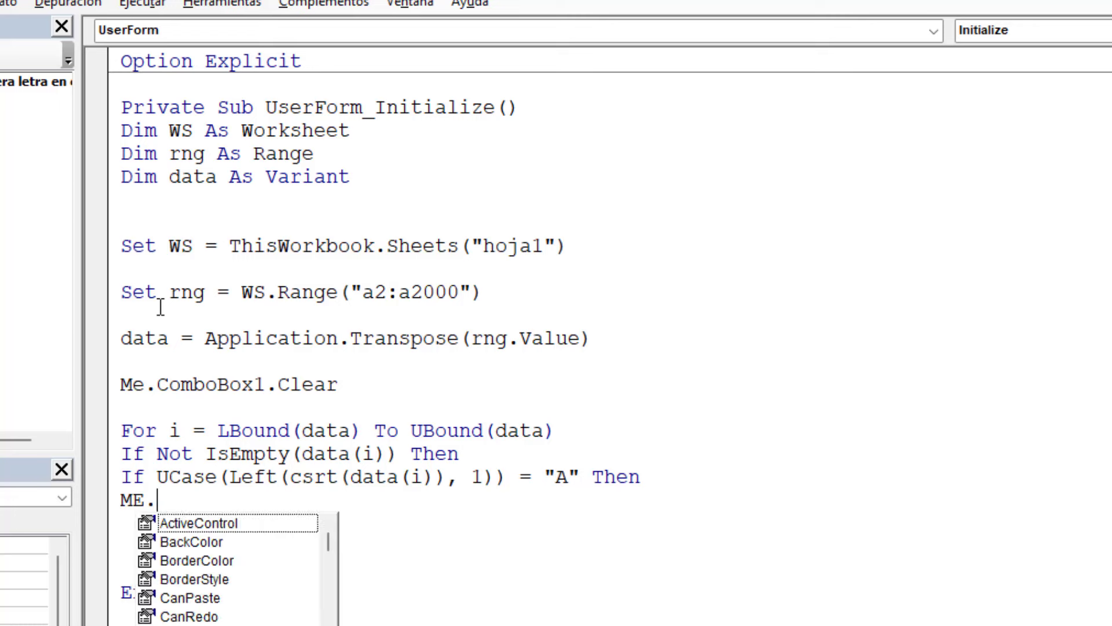
text(co )
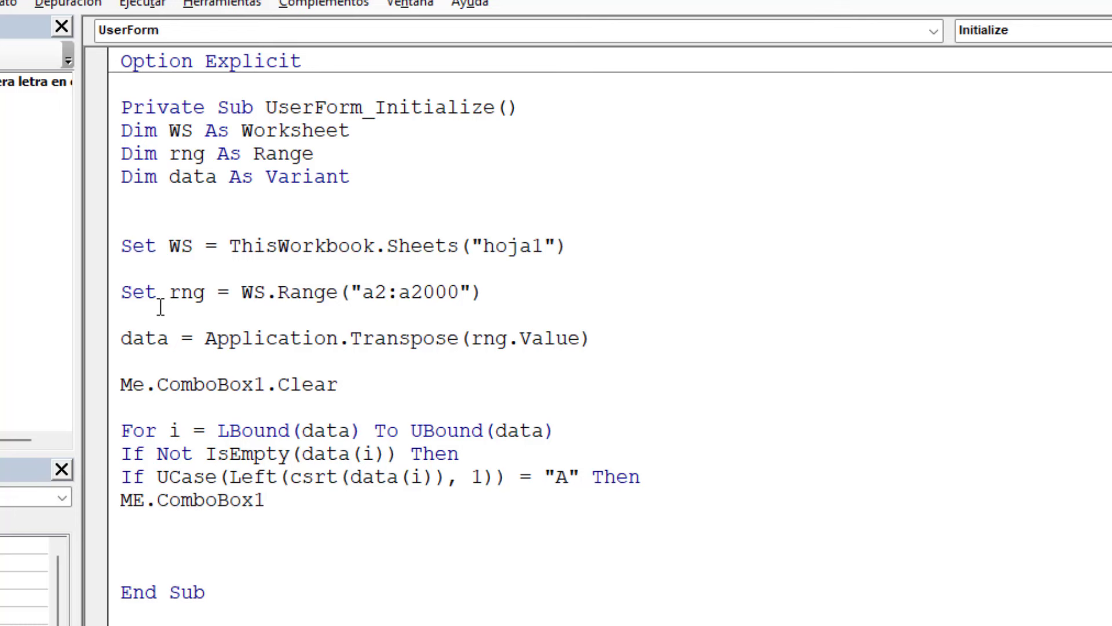
text(.AddItem DATA)
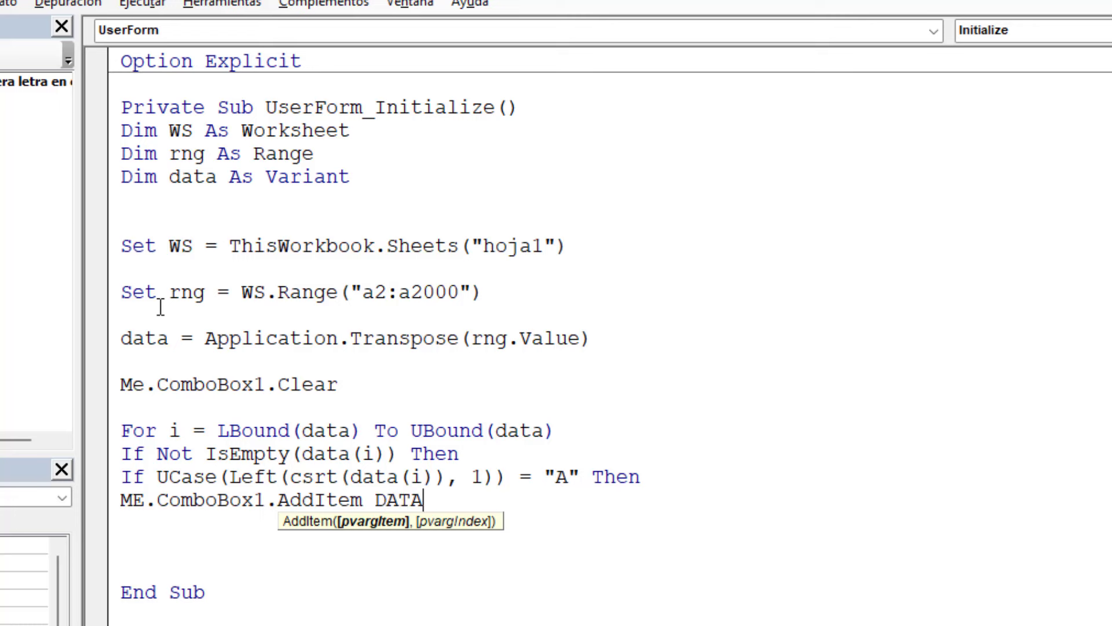
text( ()
text())
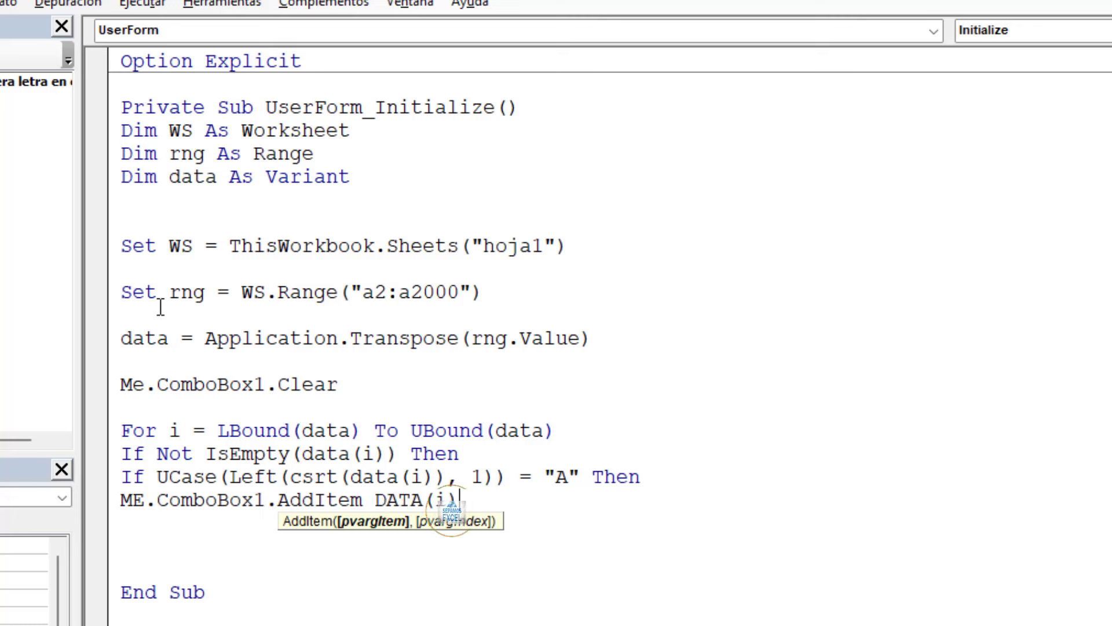
key(Return)
Close the loop body with two End If lines and Next i
text(END)
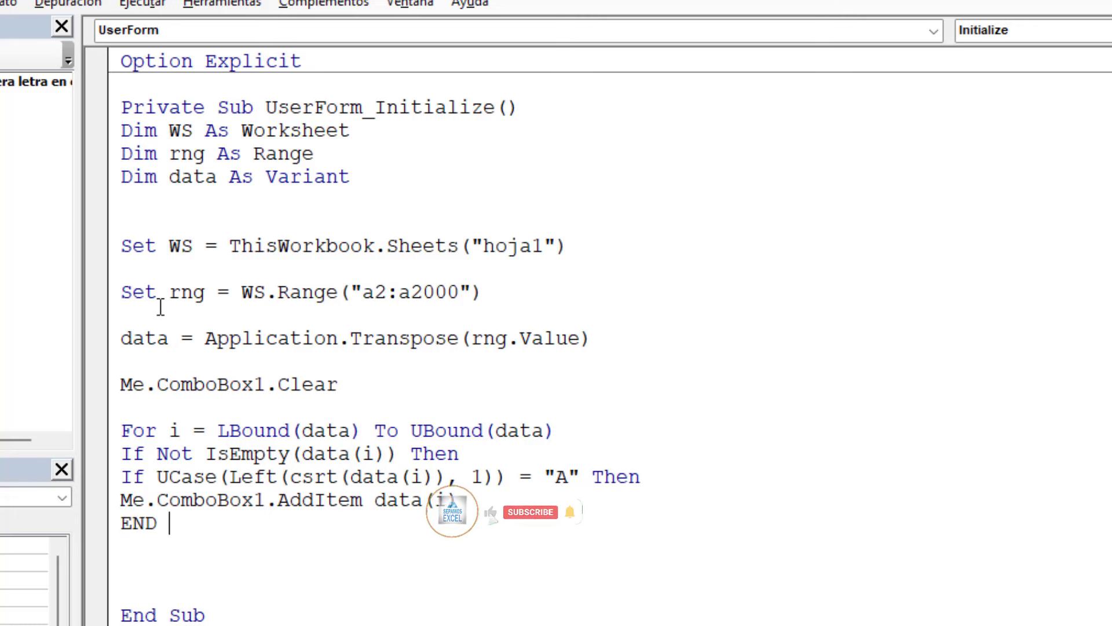
text( IF)
key(Return)
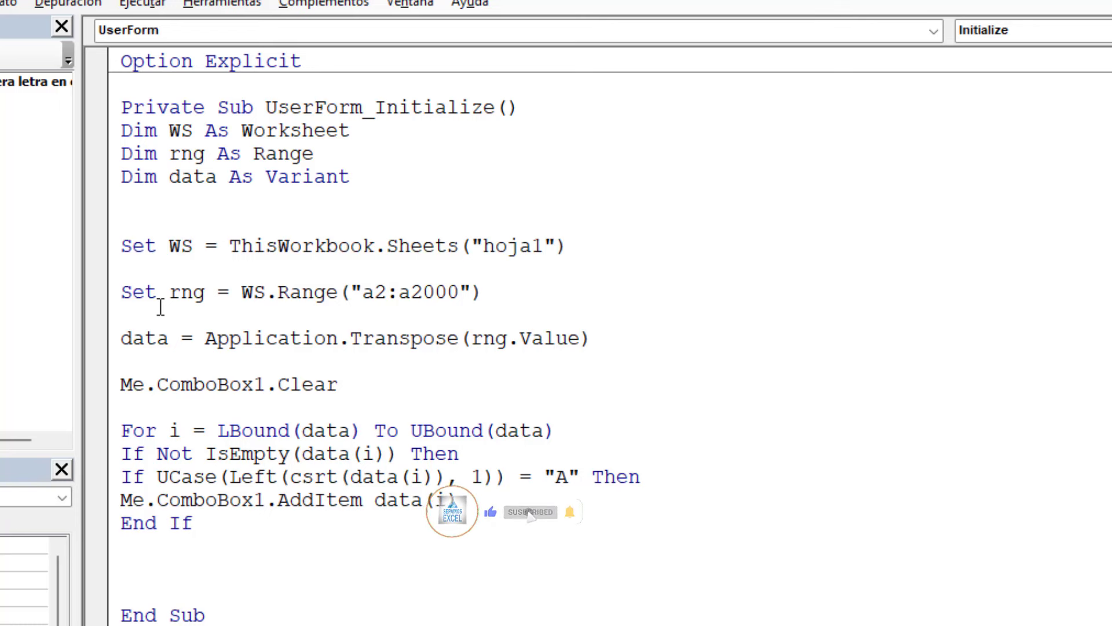
text(ENDI F)
key(BackSpace)
key(BackSpace)
key(BackSpace)
text(I)
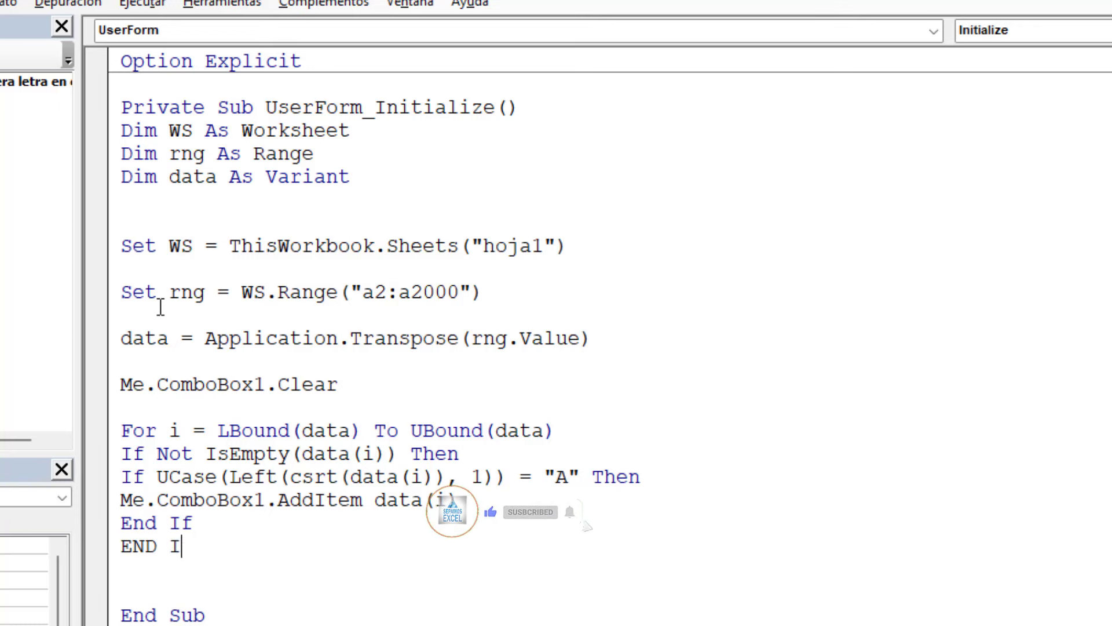
text(f)
key(Return)
text(NEXT)
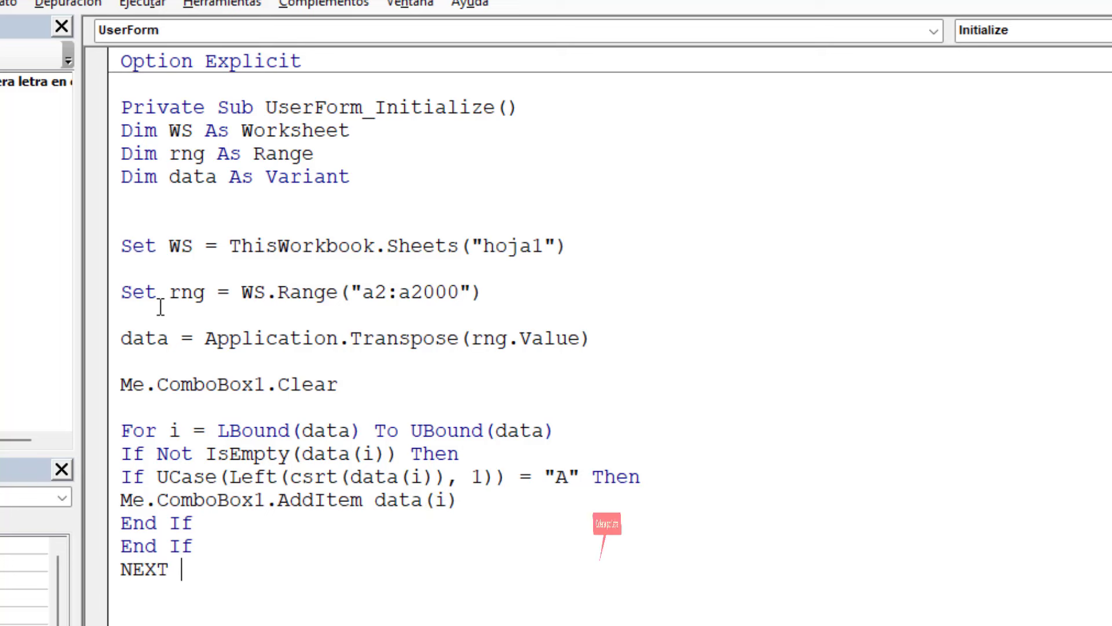
text(I)
click(290, 569)
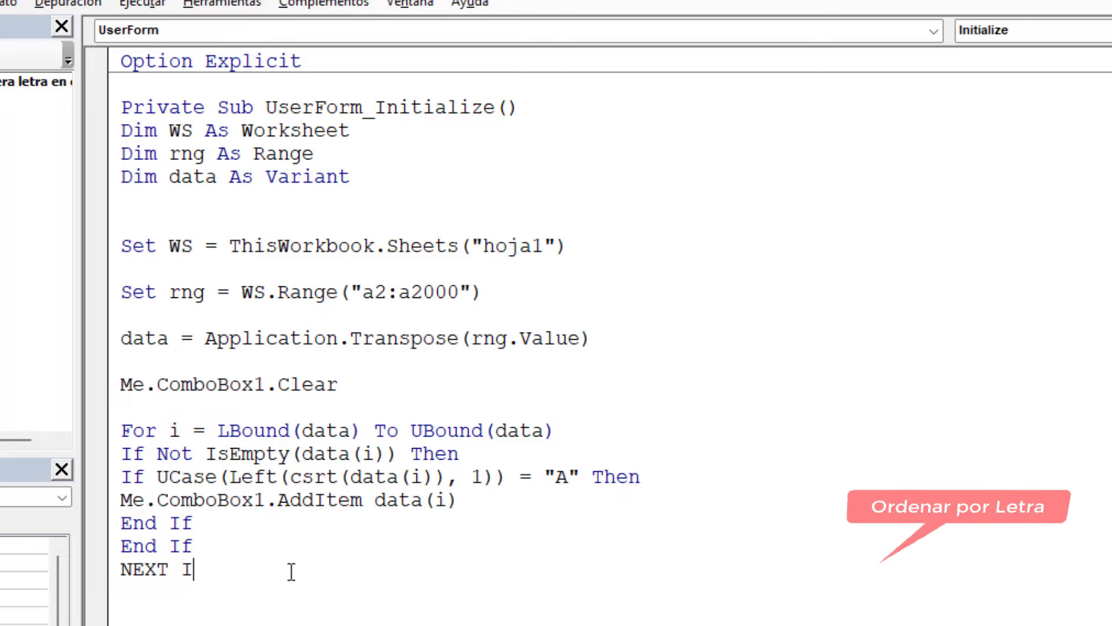
click(252, 150)
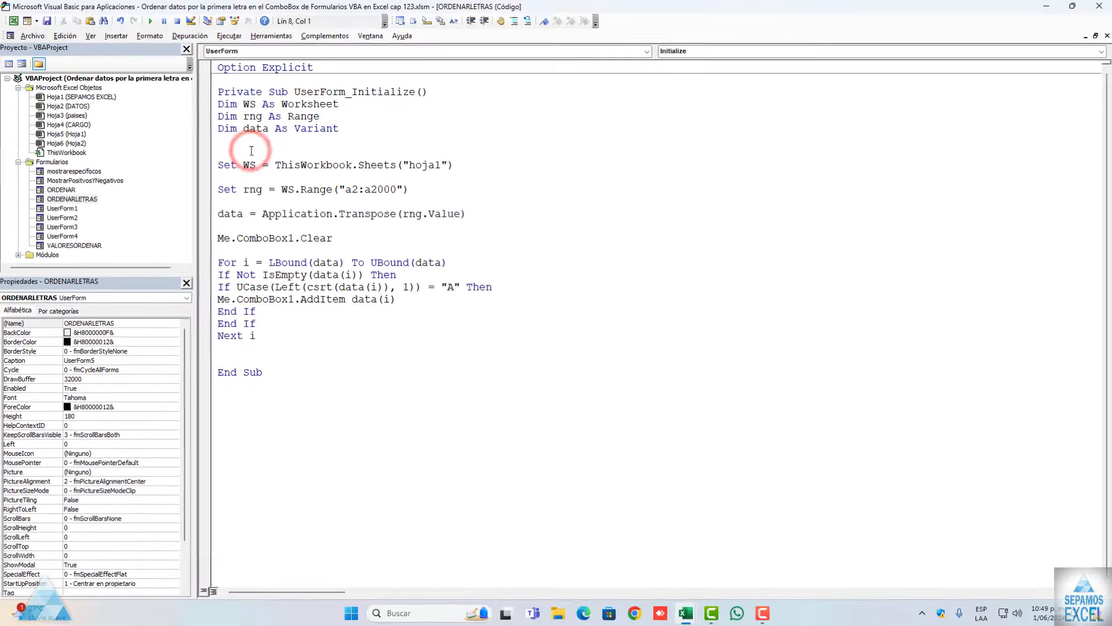
Declare the counter I As Long after the run flags it as undefined
key(Delete)
key(F5)
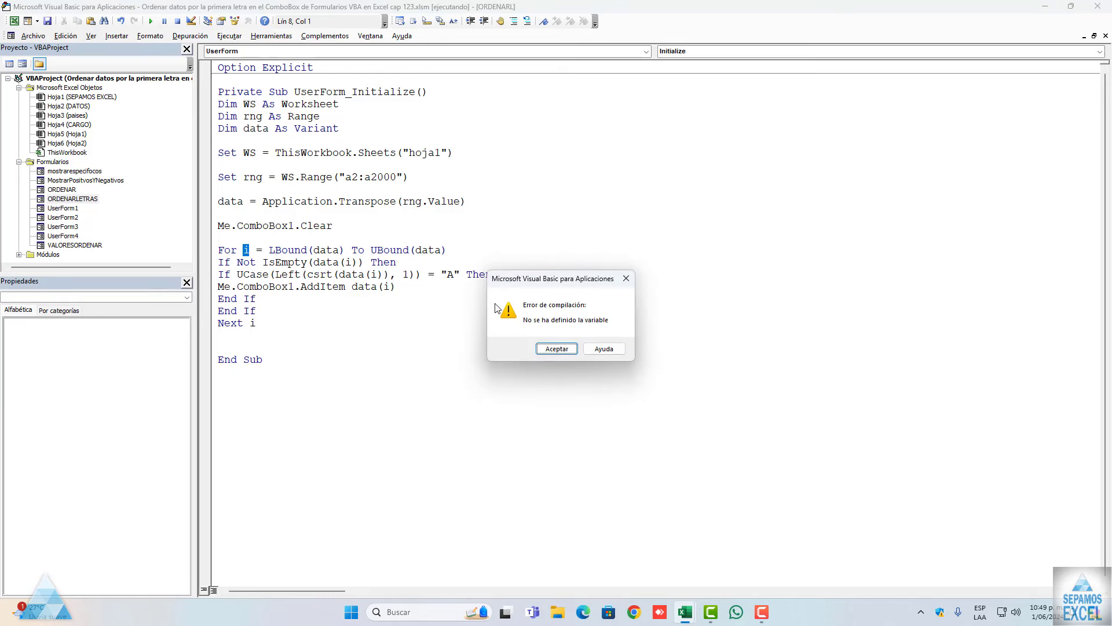
click(556, 348)
click(350, 130)
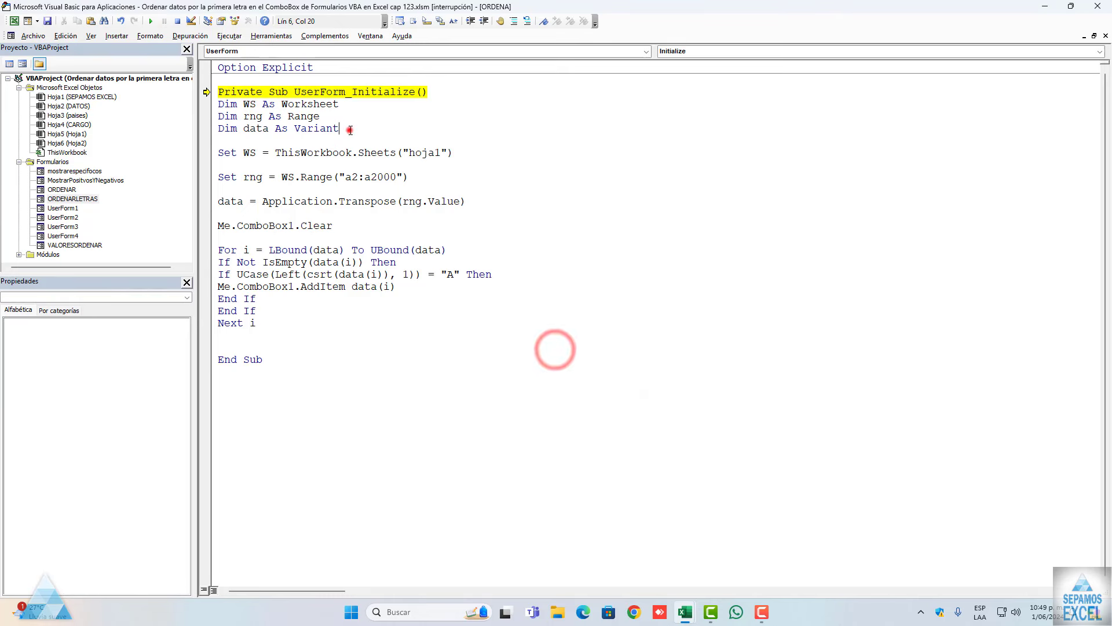
key(Return)
text(DIM I)
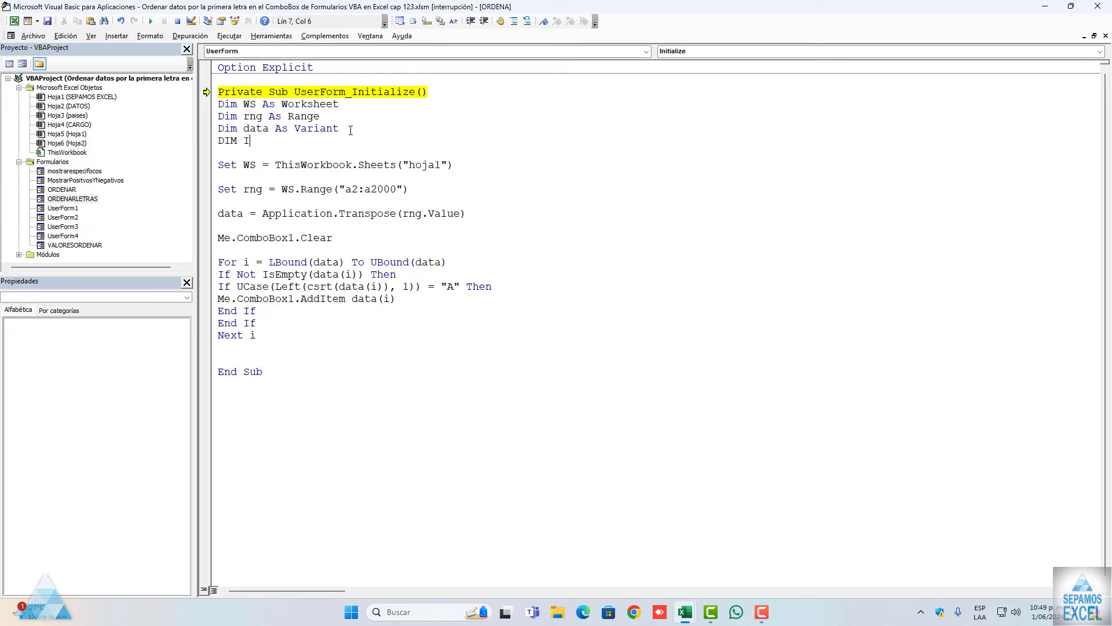
text(AS RI)
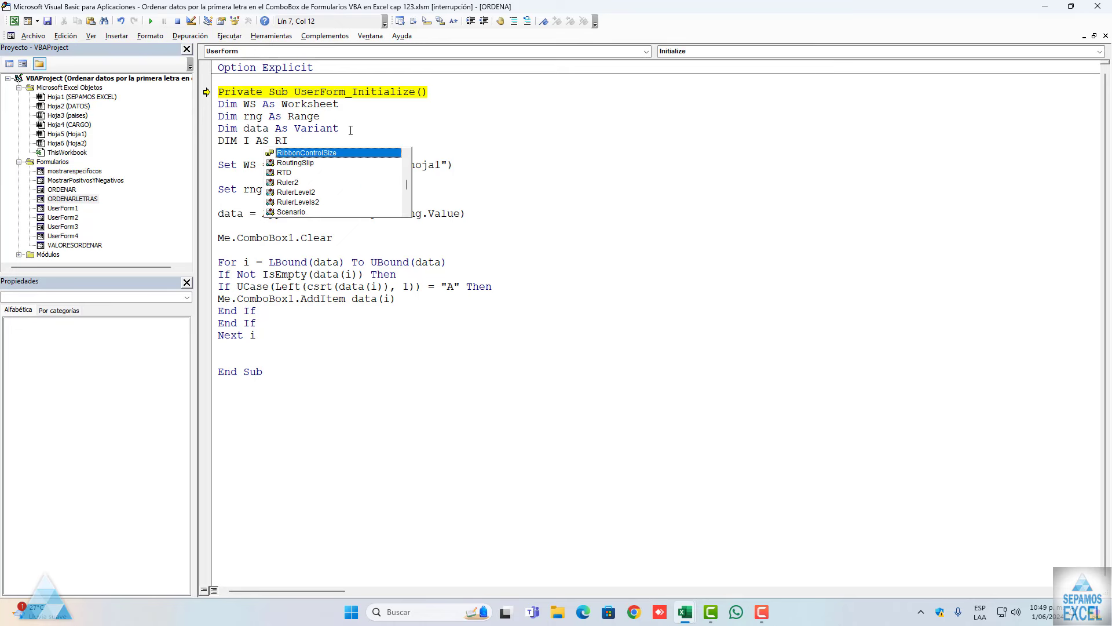
key(BackSpace)
key(BackSpace)
text(LO)
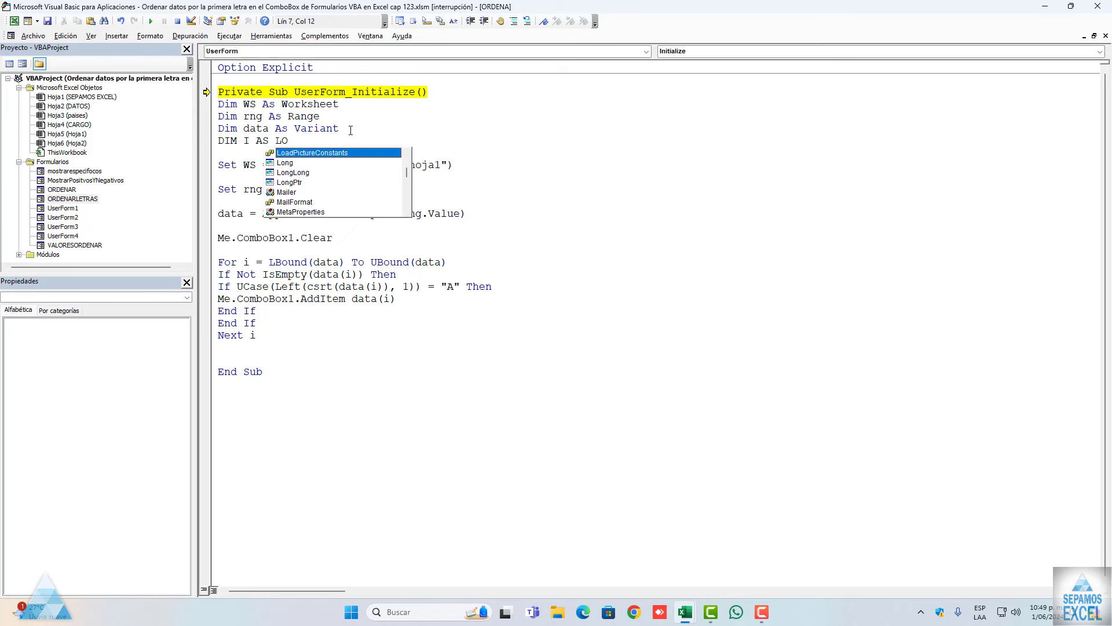
text(N)
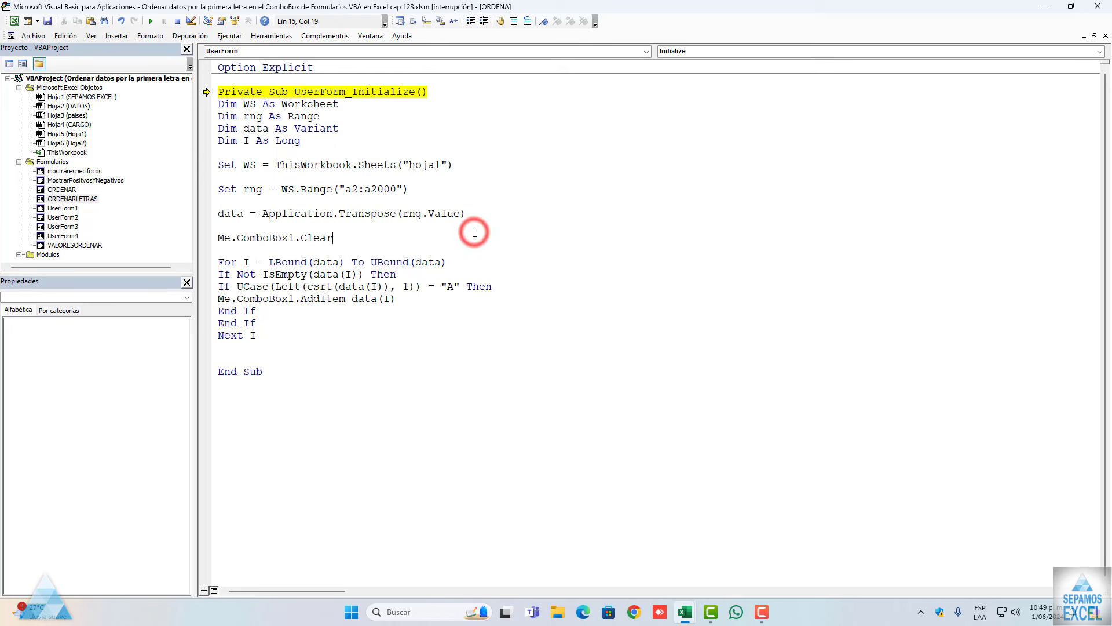
Rerun the form past the misspelled csrt compile error and close it
key(F5)
click(542, 350)
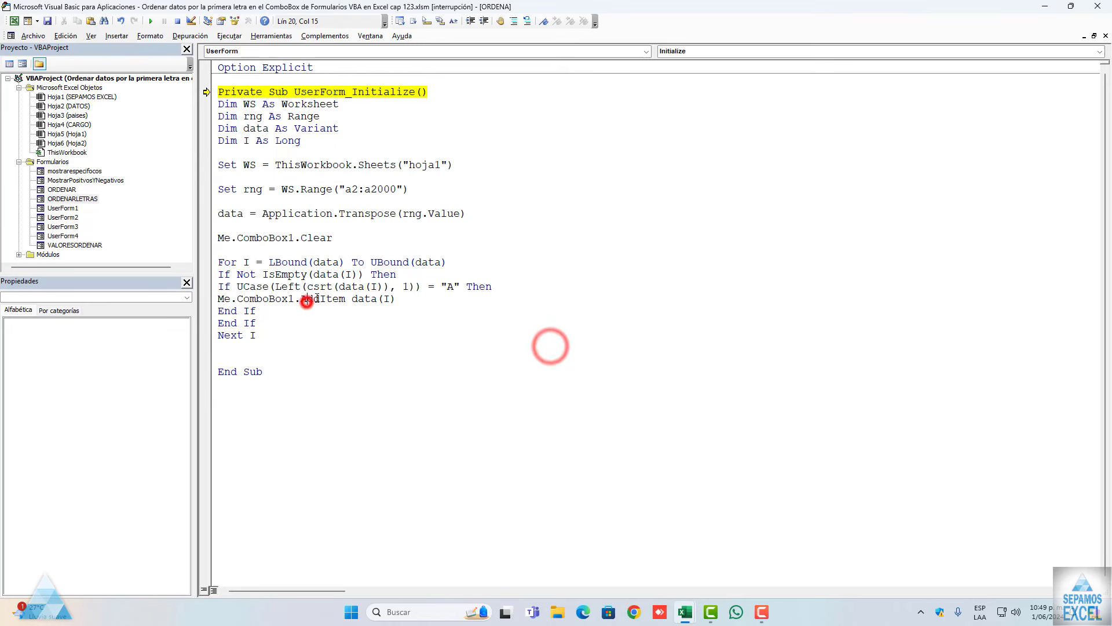
click(334, 287)
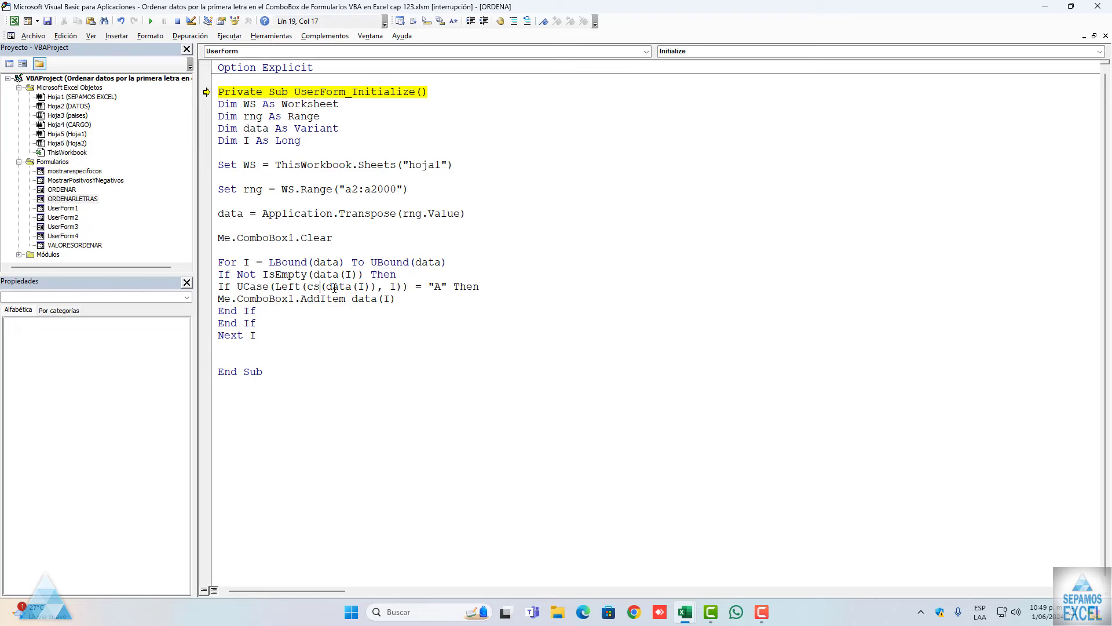
key(F5)
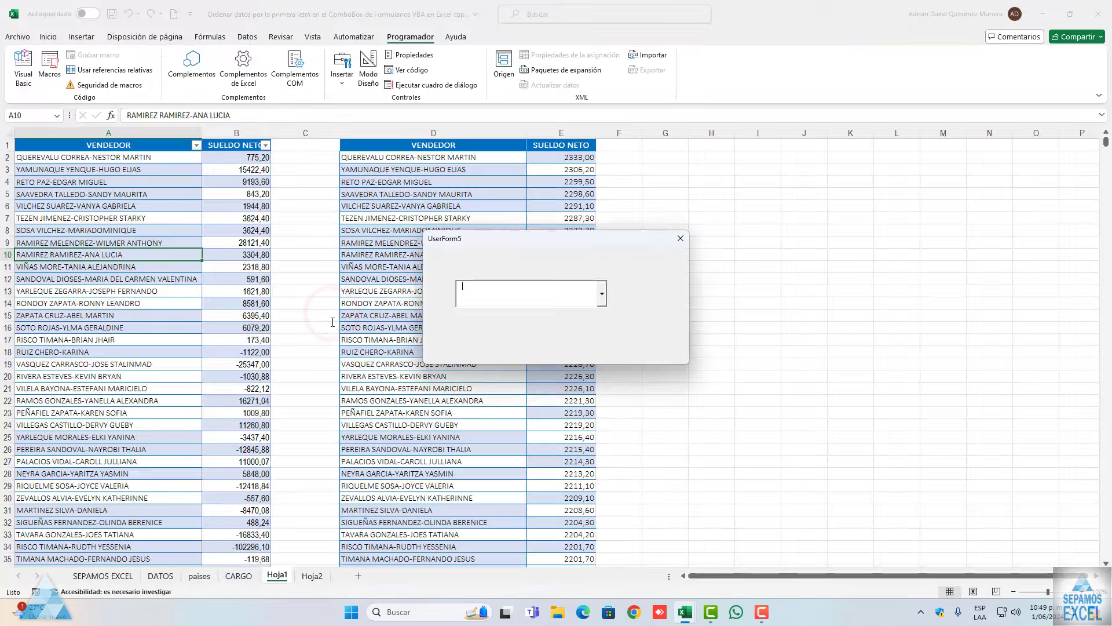
click(680, 238)
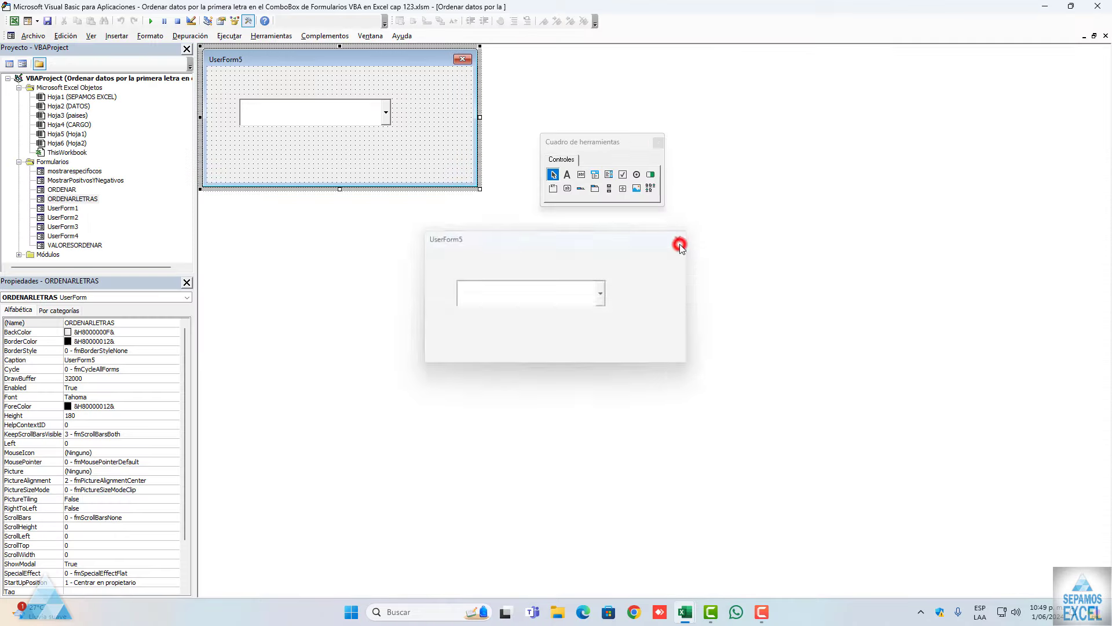
Run the form again over Hoja1 and open its combo box list
double_click(324, 155)
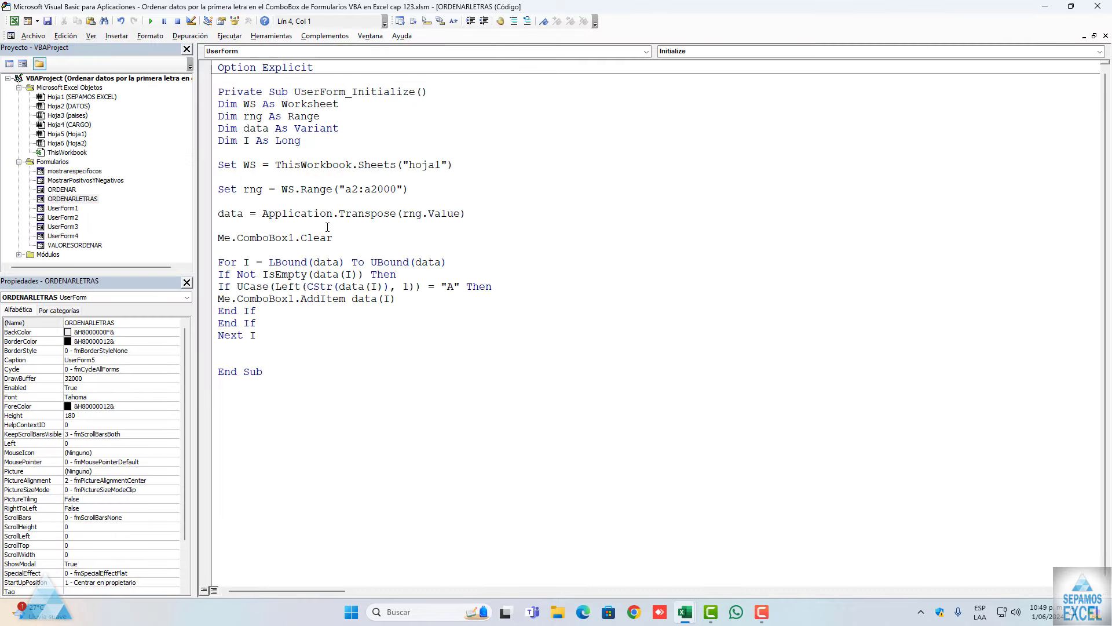
key(F5)
drag(504, 242, 287, 168)
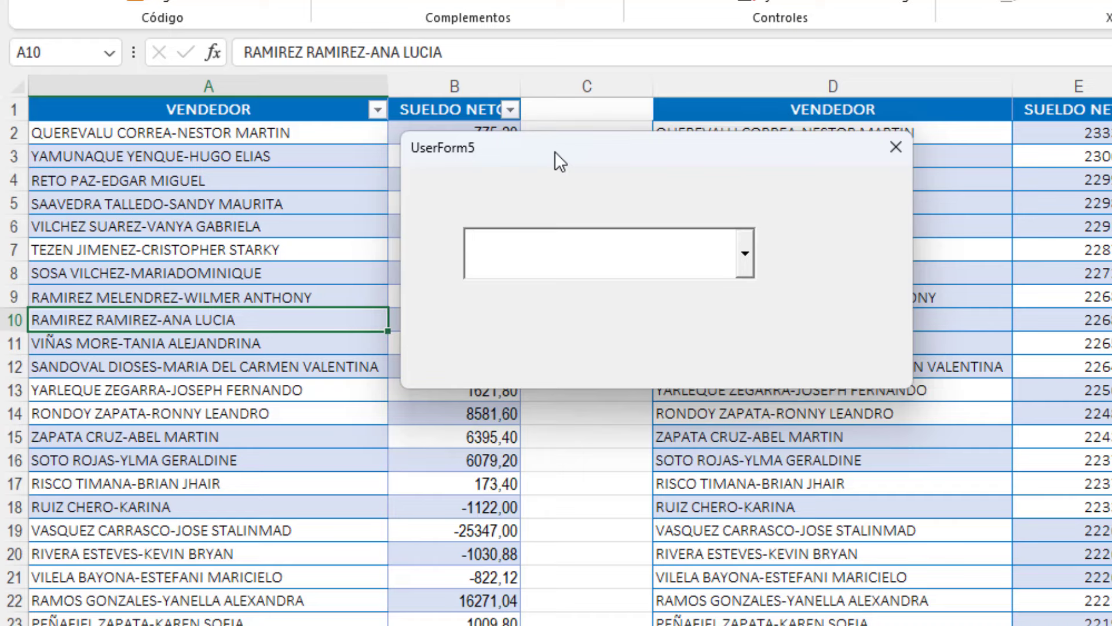
click(744, 252)
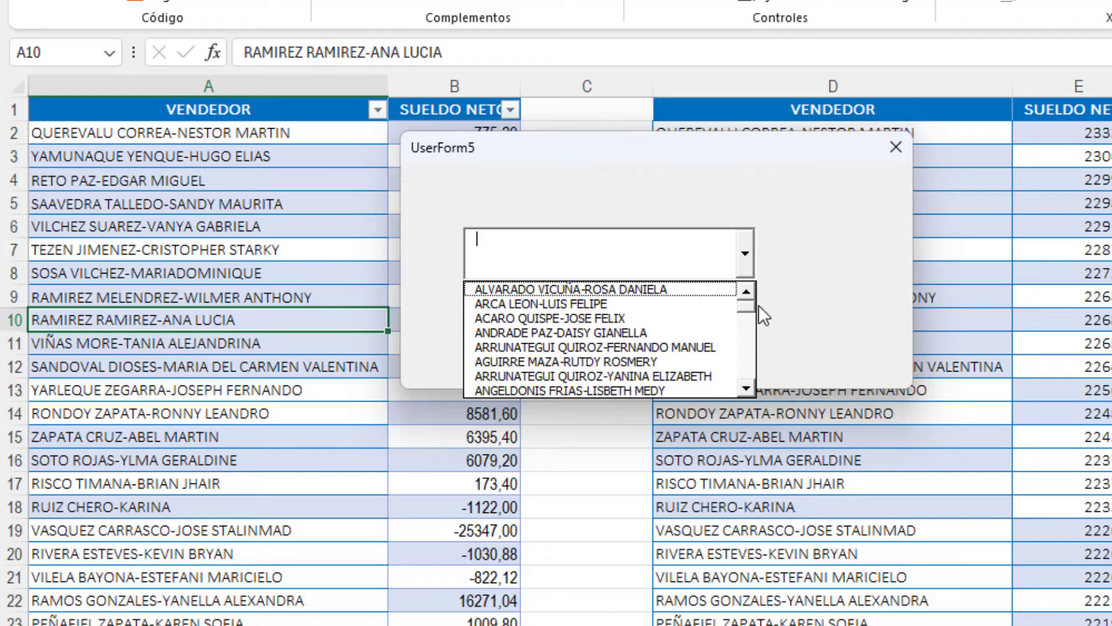
Step down and back up through the listed names starting with A
drag(749, 309, 750, 377)
key(Down)
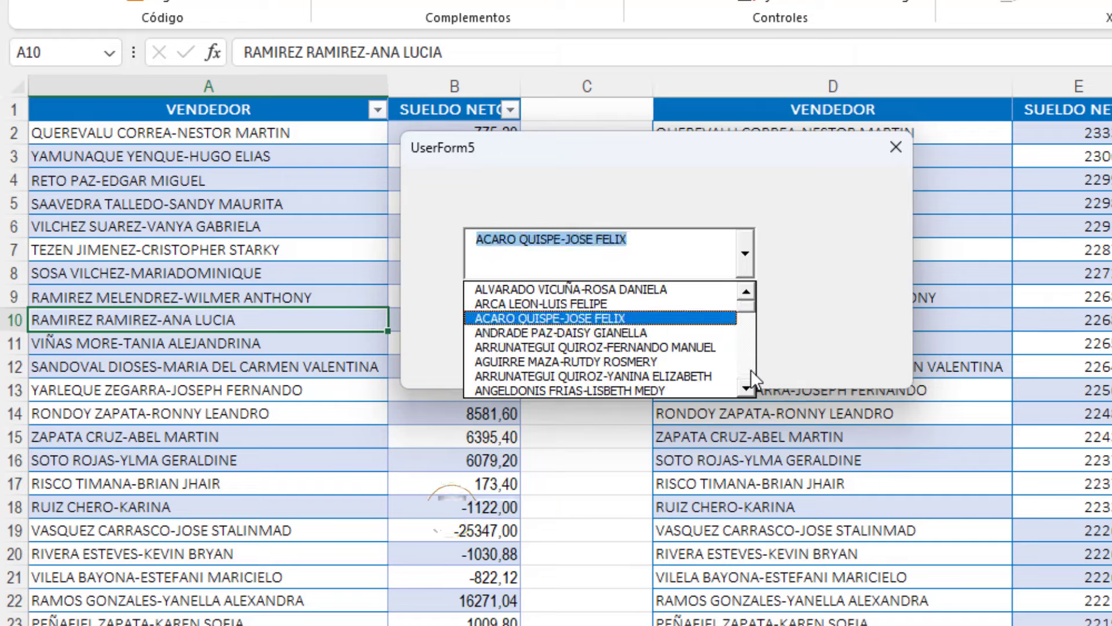
key(Down)
key(Down)
key(Down)
key(Down)
key(Down)
key(Down)
key(Down)
key(Down)
key(Down)
key(Down)
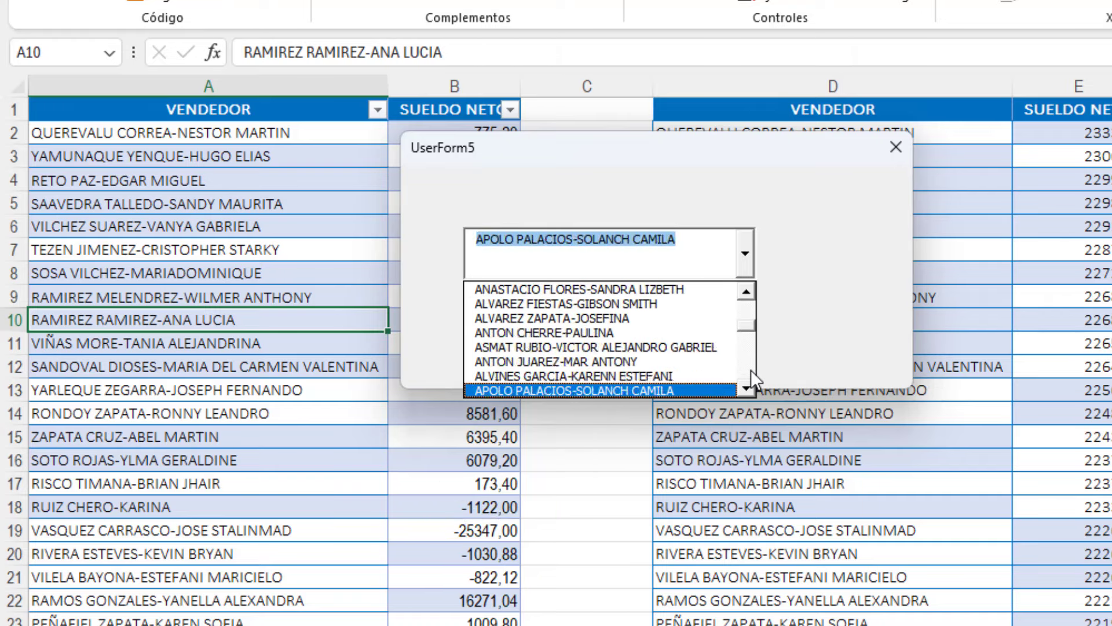
key(Down)
key(Down)
key(Down)
key(Down)
key(Down)
key(Down)
key(Down)
key(Down)
key(Down)
key(Down)
key(Down)
key(Down)
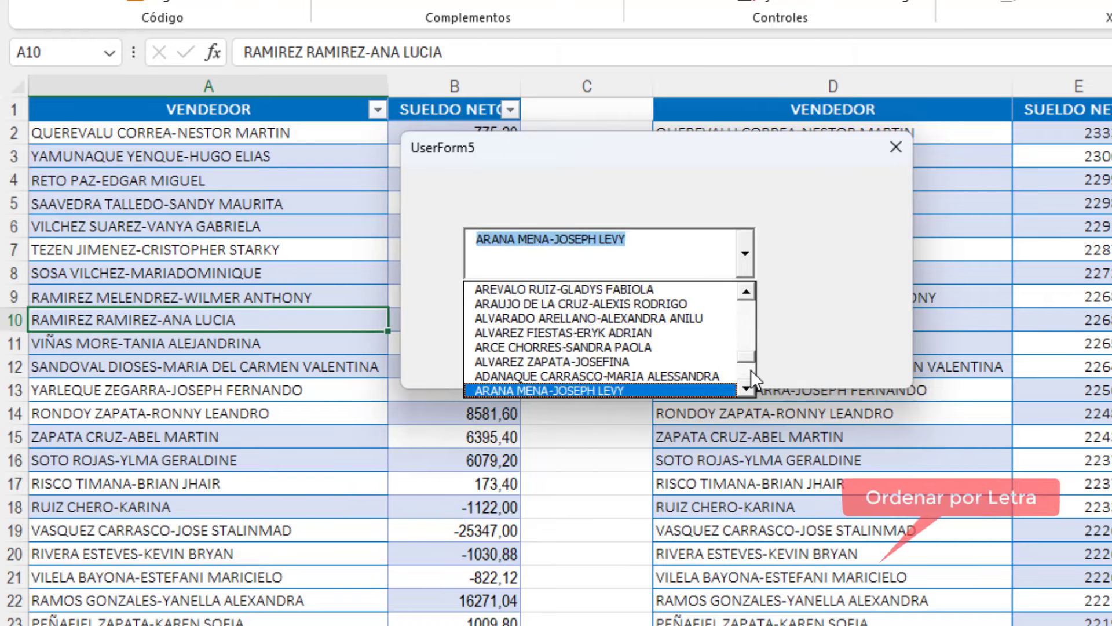
key(Down)
key(Down)
key(Down)
key(Down)
key(Down)
key(Down)
key(Up)
key(Up)
key(Up)
key(Up)
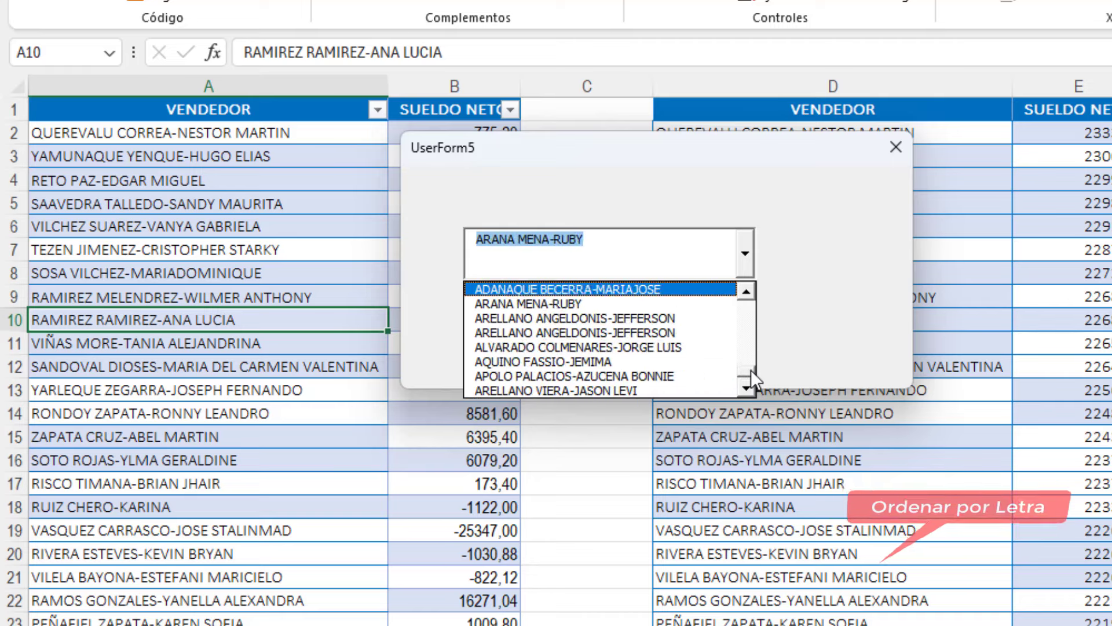
key(Up)
key(Up)
key(Up)
key(Up)
key(Up)
key(Up)
key(Up)
key(Up)
key(Up)
key(Up)
key(Up)
key(Up)
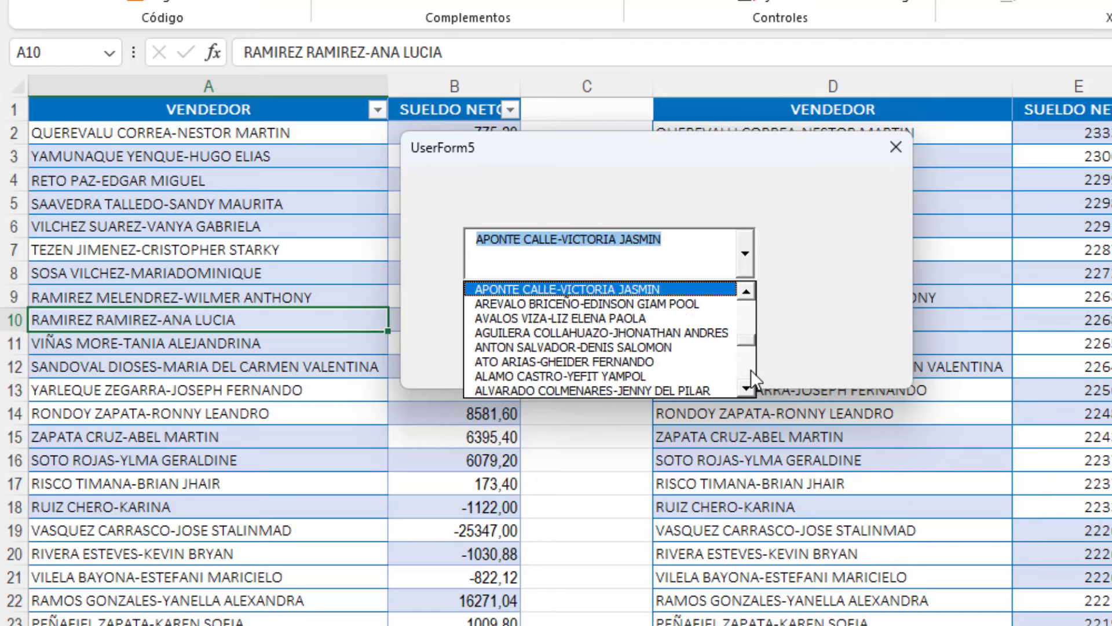
key(Up)
key(Up)
key(Up)
key(Up)
key(Up)
key(Up)
key(Up)
key(Up)
key(Up)
key(Up)
key(Up)
key(Up)
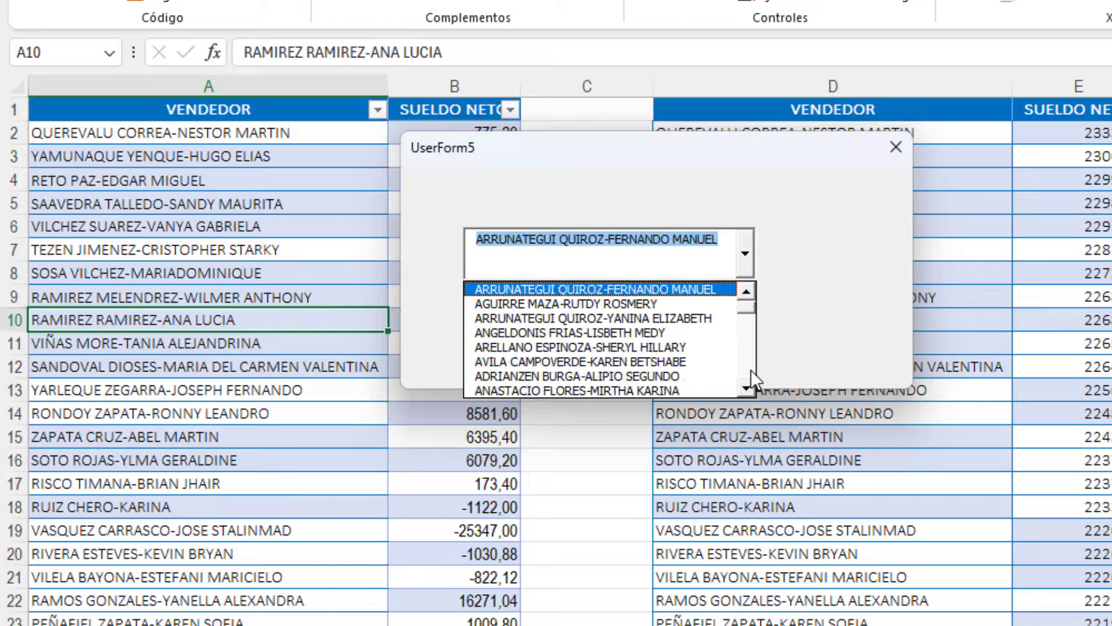
key(Up)
key(Up)
key(Up)
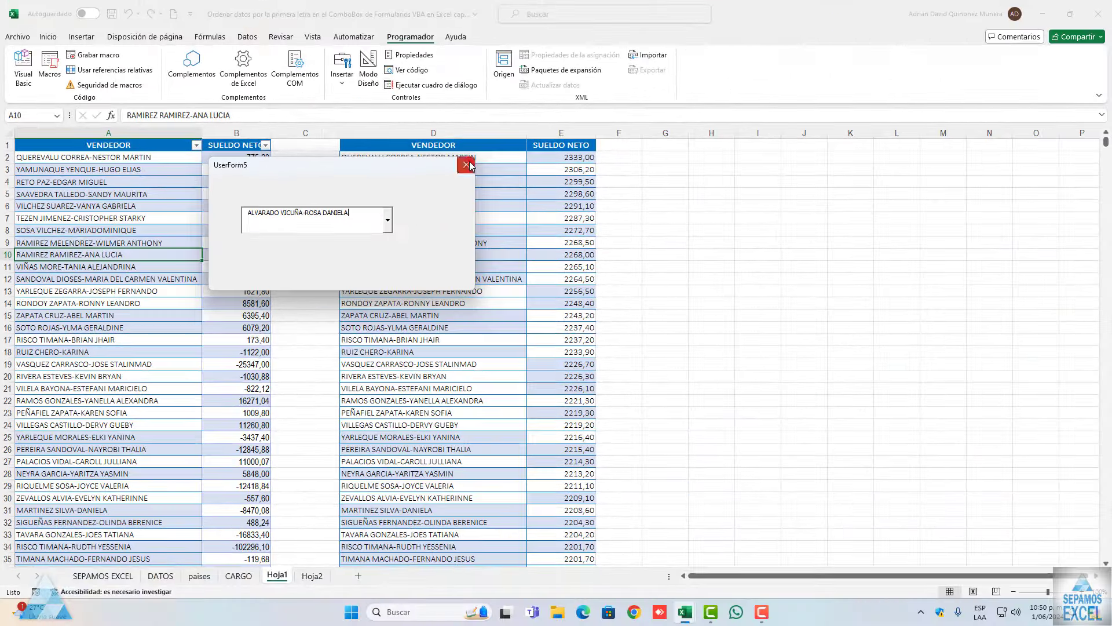
Move the combo box to the top left and shrink the form to height 105,75
click(467, 159)
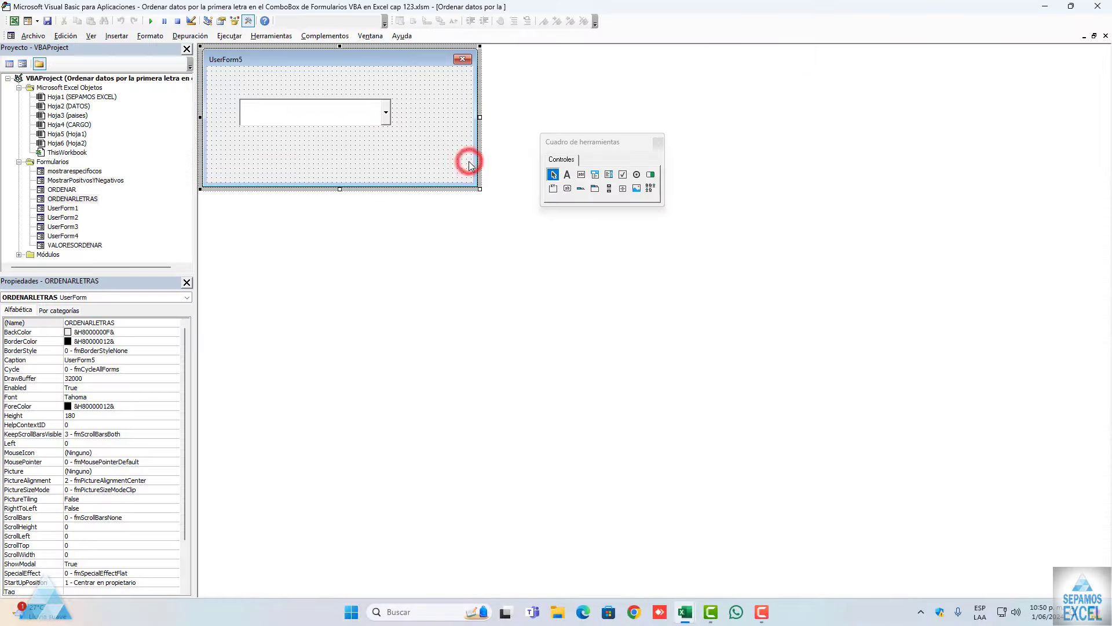
drag(339, 187, 334, 93)
click(338, 117)
click(444, 107)
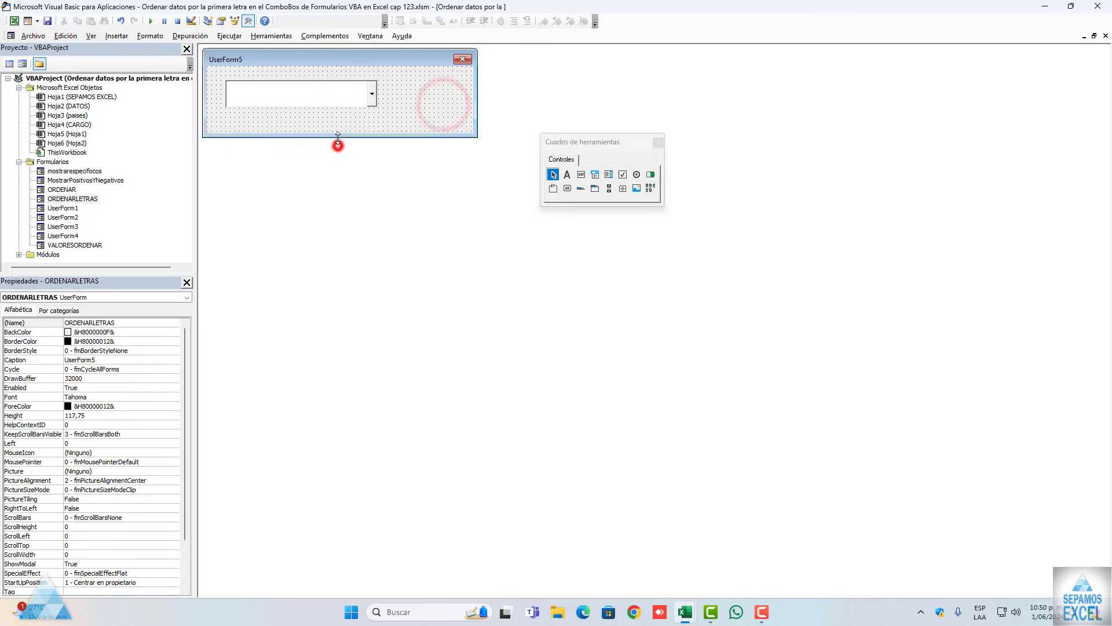
drag(340, 145, 339, 129)
click(333, 100)
click(453, 99)
drag(479, 89, 399, 89)
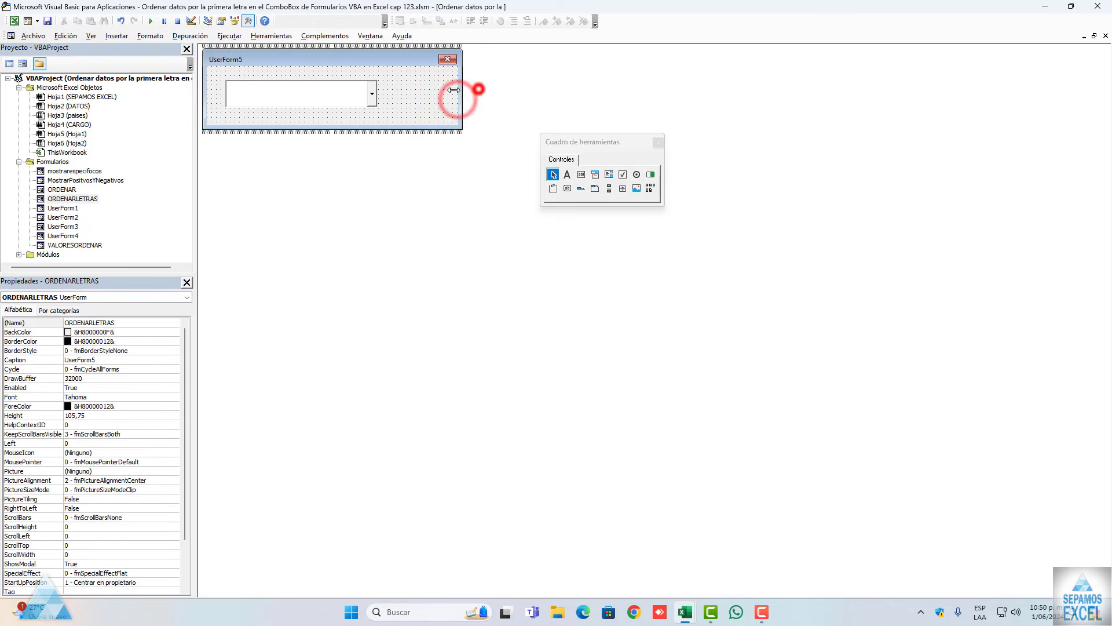
Test-run the resized form, check its dropdown, and return to the Initialize code
key(F5)
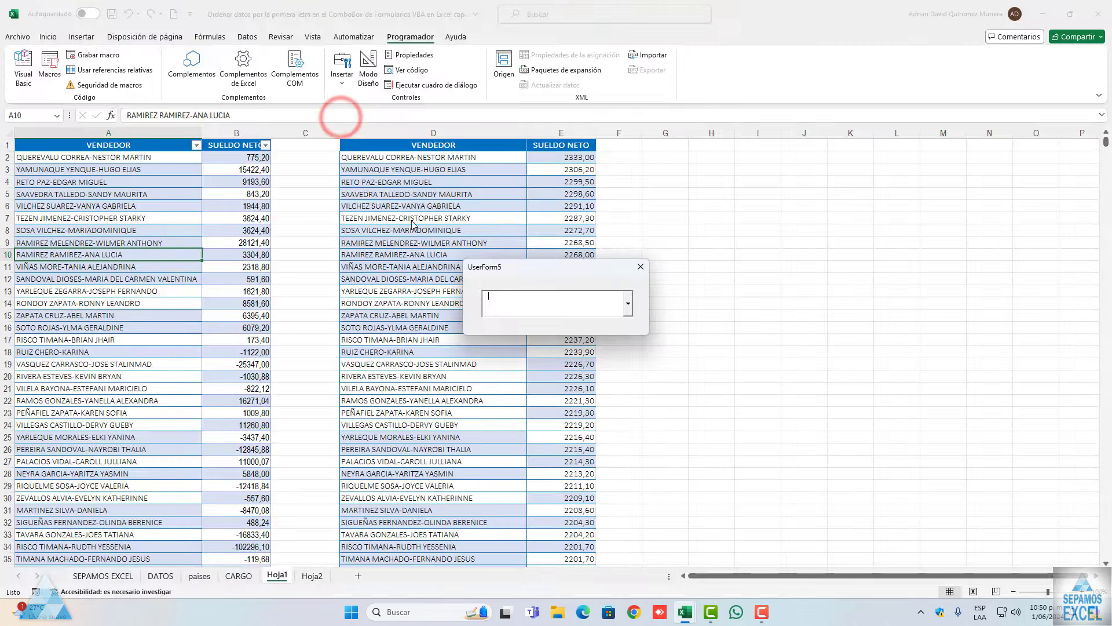
drag(530, 269, 280, 187)
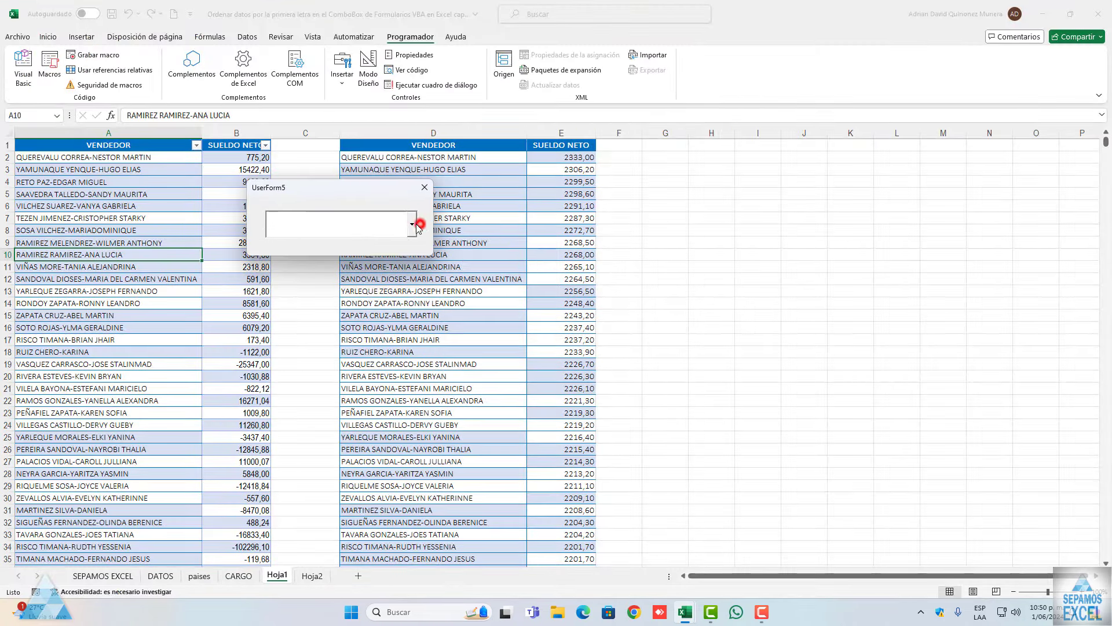
click(412, 223)
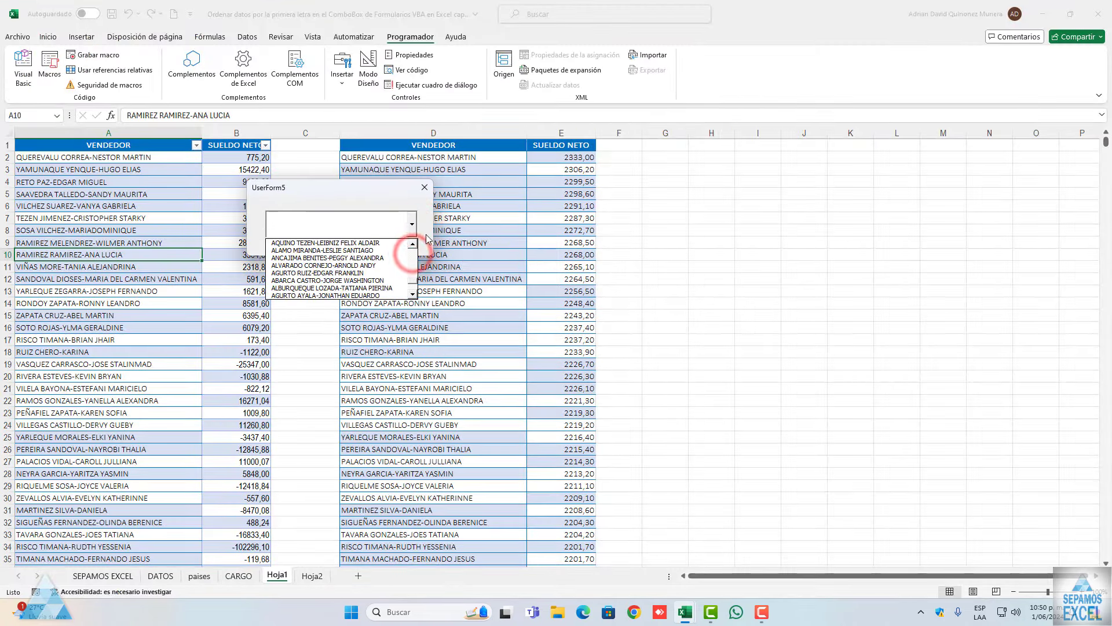
click(424, 187)
double_click(334, 120)
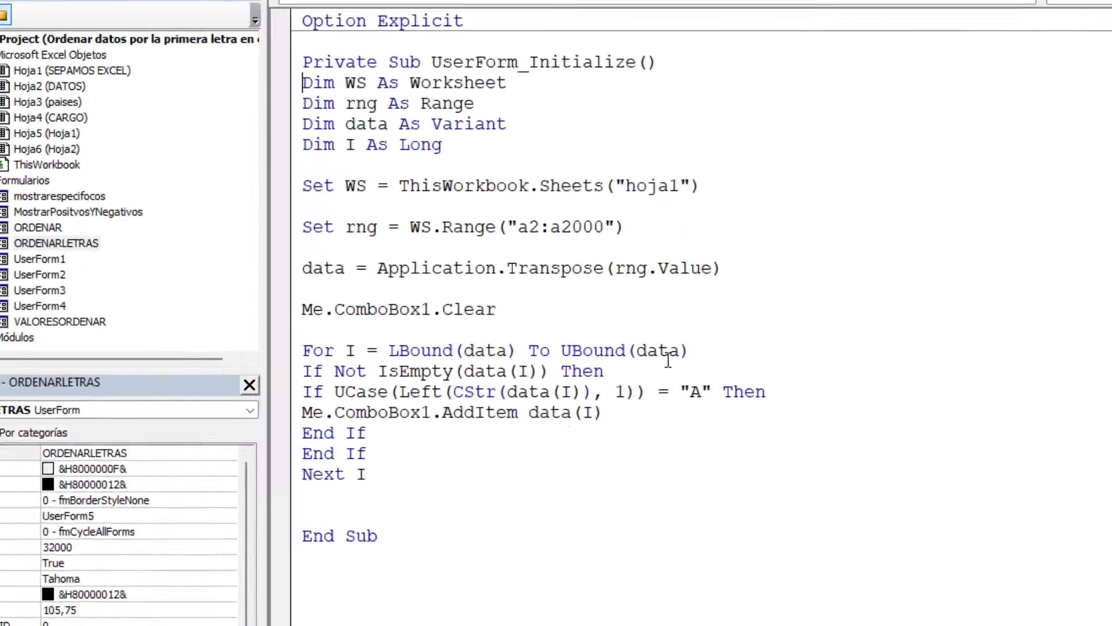
Change the filter letter in the UCase test from "A" to "B"
click(478, 296)
key(BackSpace)
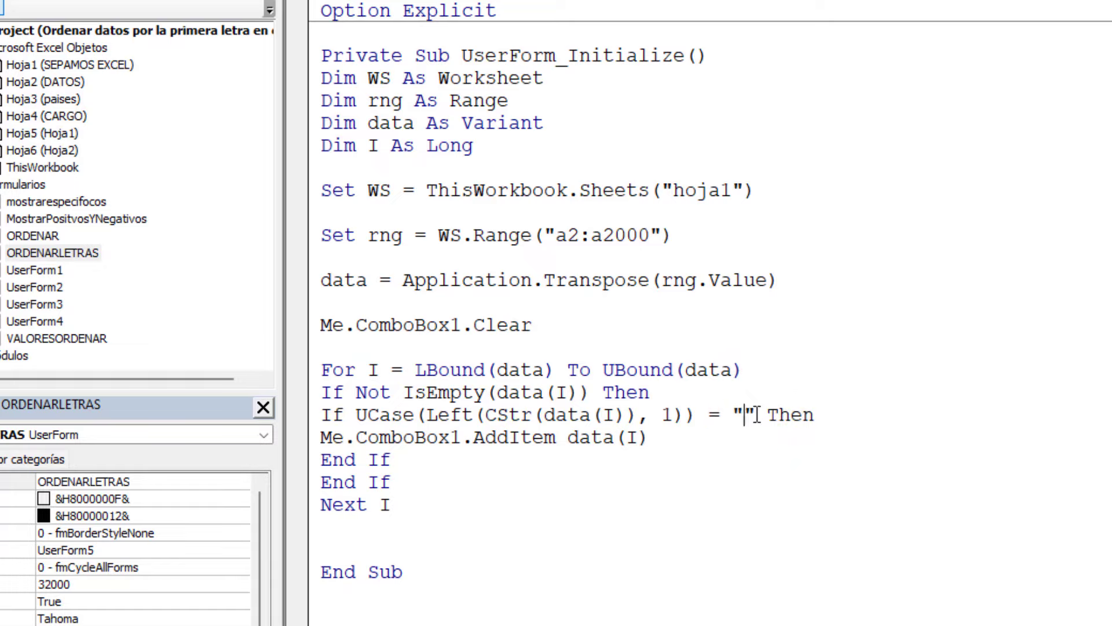
text(B)
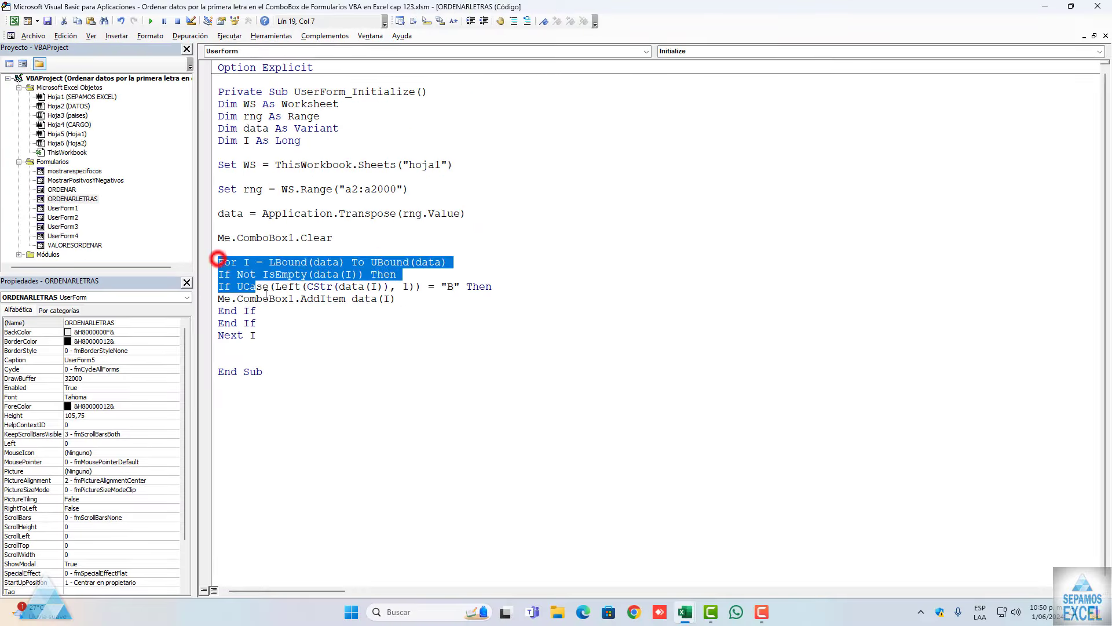
drag(216, 259, 492, 288)
click(300, 333)
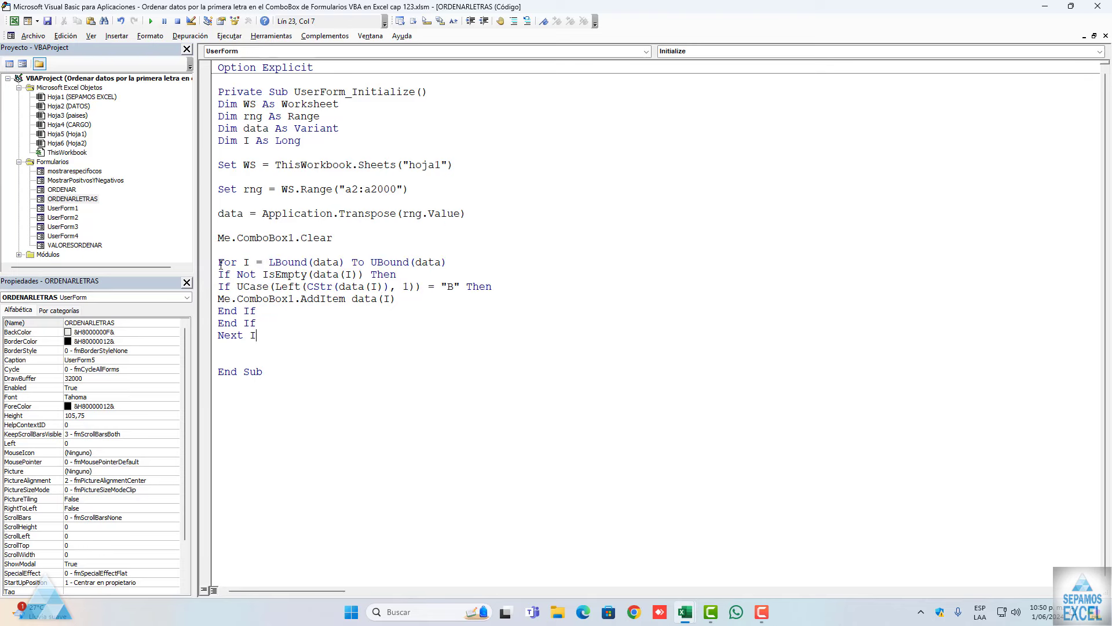
drag(220, 265, 273, 328)
click(289, 341)
Test-run the form and browse the combo box list of names starting with B
key(F5)
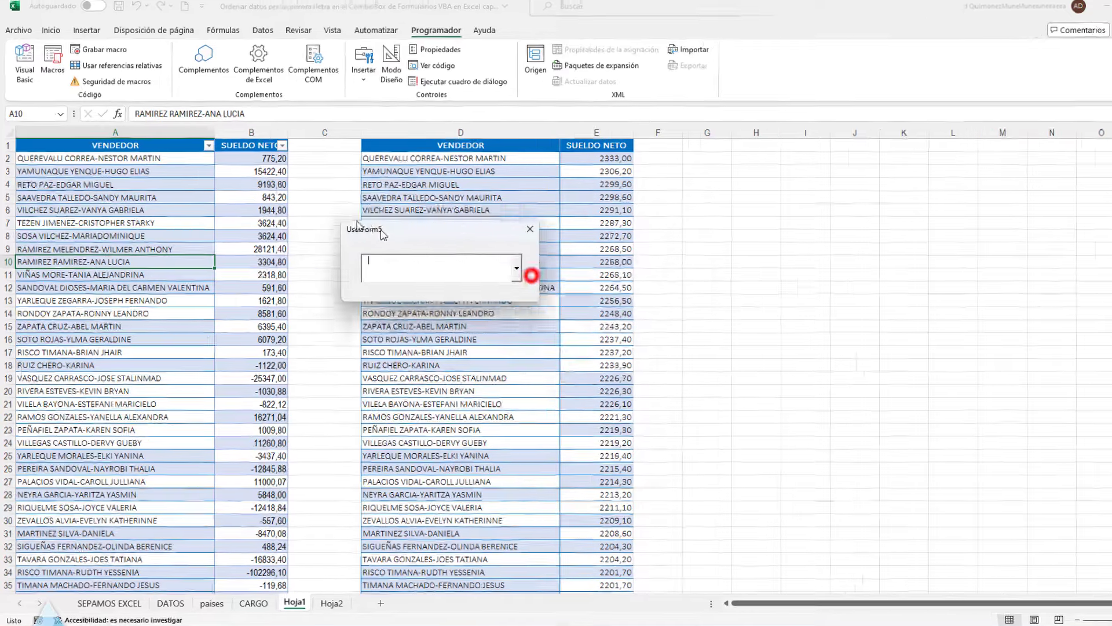
drag(482, 270, 220, 170)
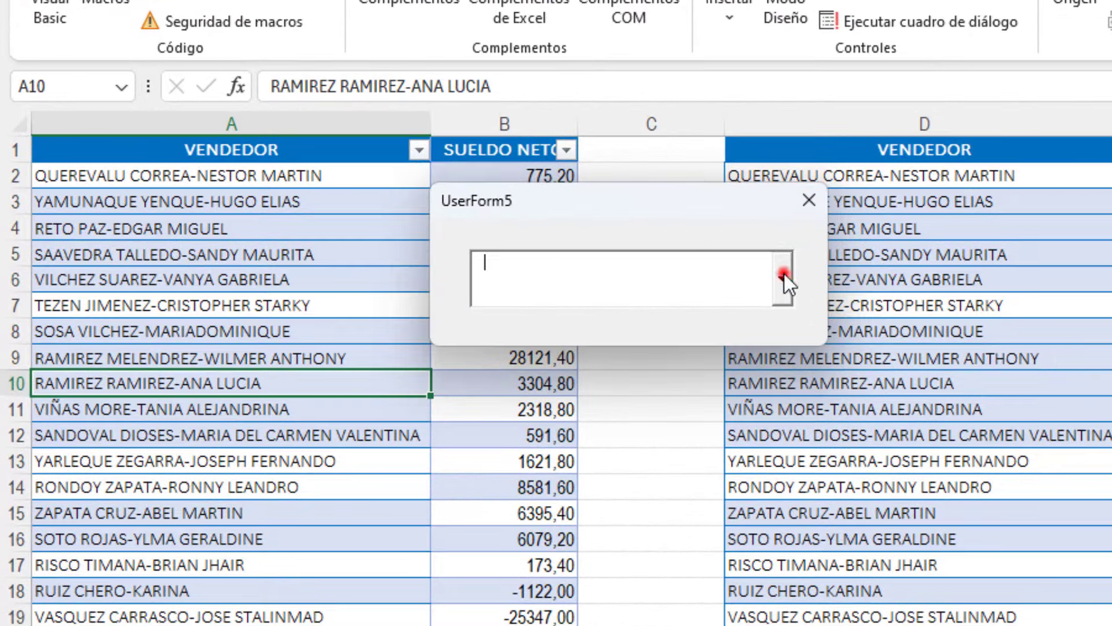
click(783, 277)
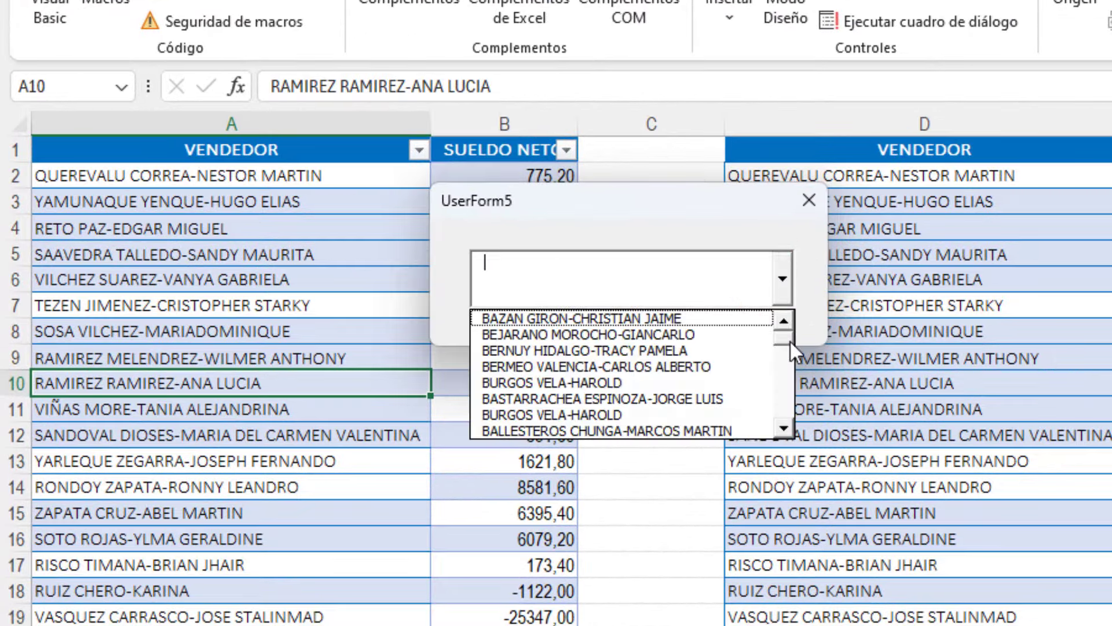
key(Down)
key(Down)
key(Down)
key(Down)
key(Down)
key(Down)
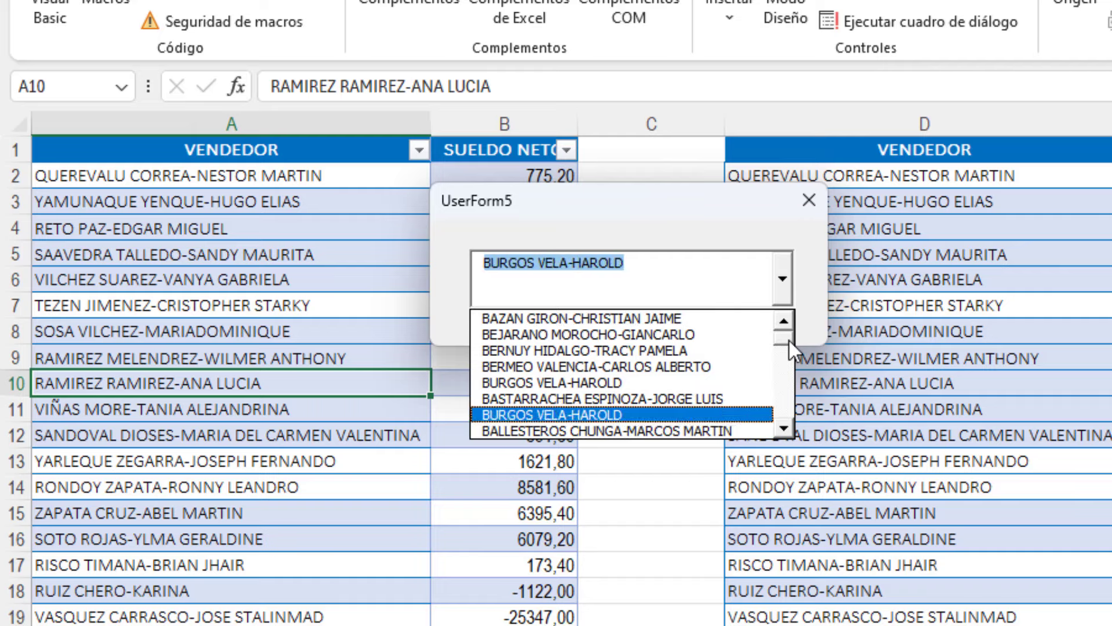
key(Down)
key(Down)
key(Down)
key(Down)
key(Down)
key(Down)
key(Down)
key(Down)
key(Down)
key(Down)
key(Down)
key(Down)
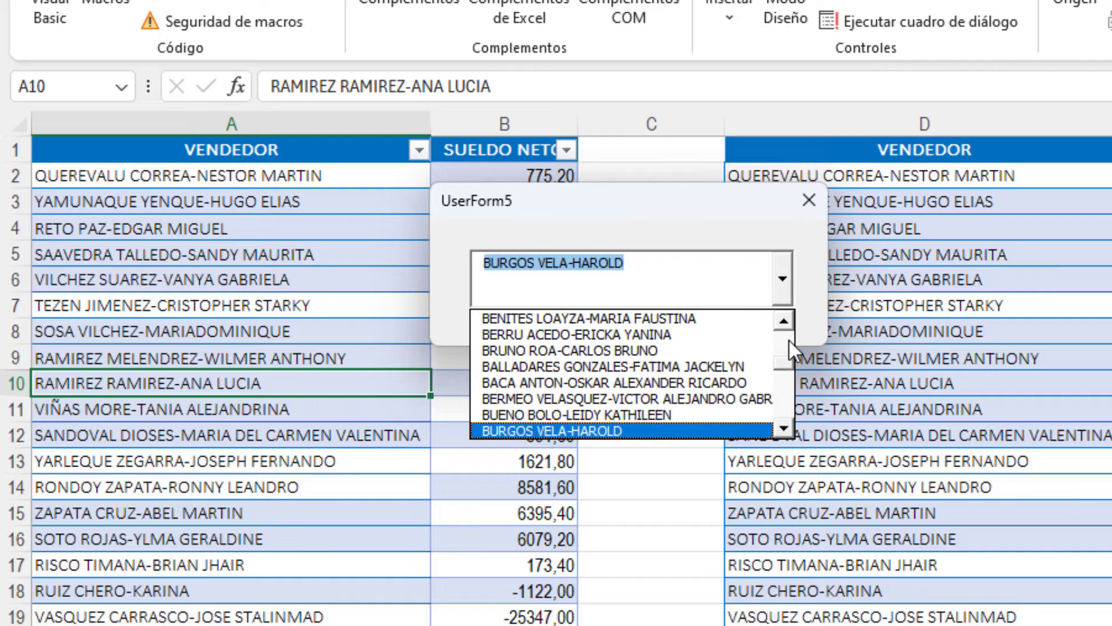
key(Down)
key(Down)
key(Down)
key(Down)
key(Down)
key(Down)
key(Down)
key(Down)
key(Down)
key(Down)
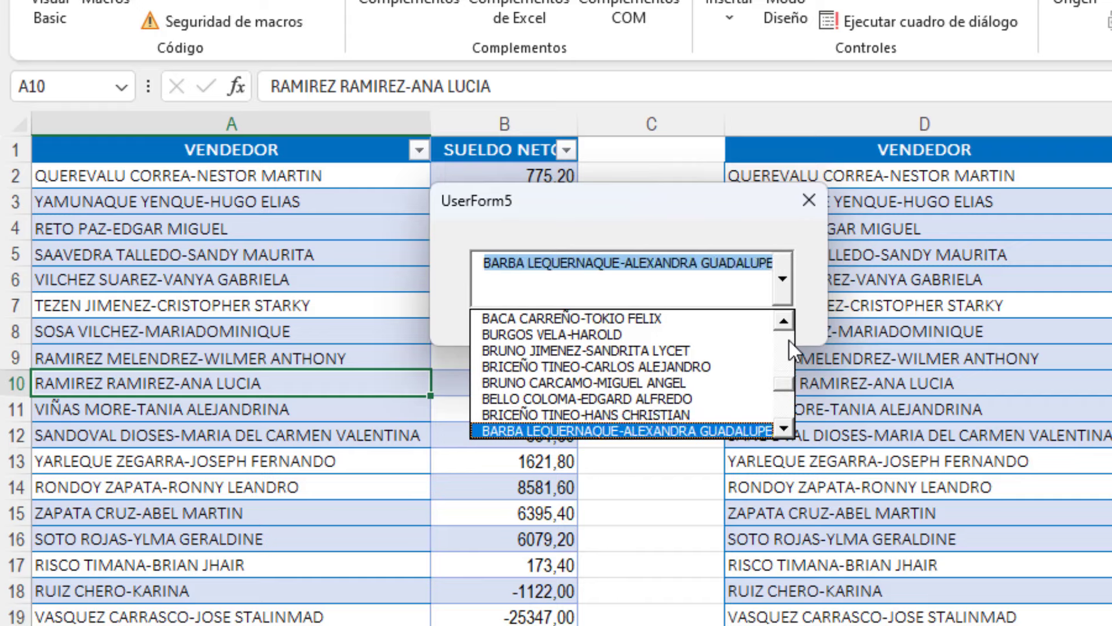
key(Down)
key(Down)
key(Down)
key(Down)
key(Down)
key(Down)
key(Down)
key(Down)
key(Down)
key(Down)
key(Down)
key(Down)
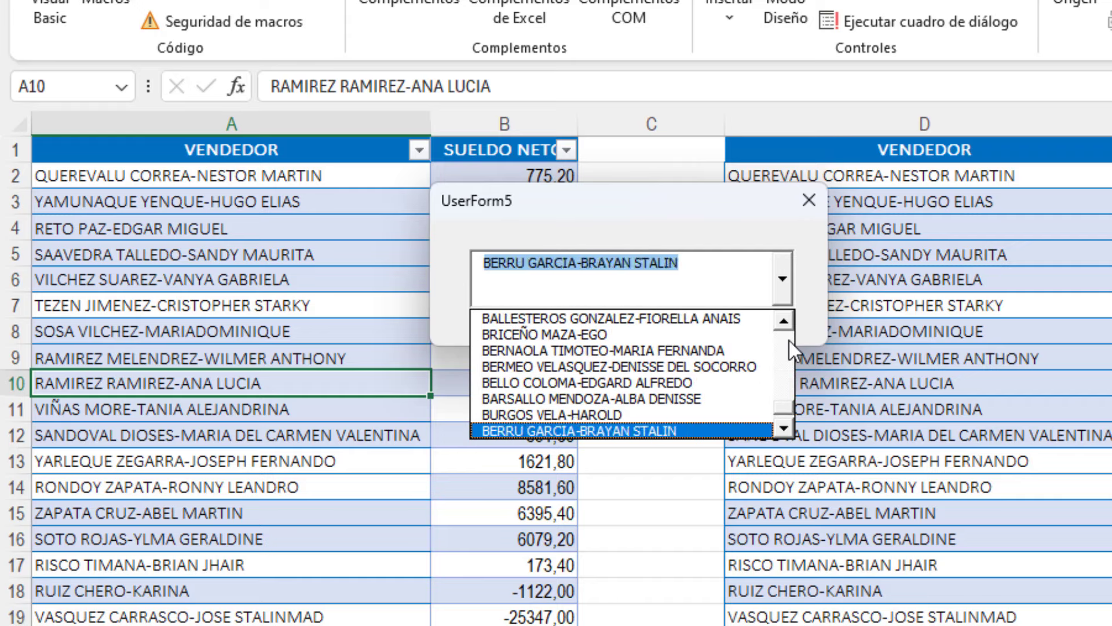
key(Down)
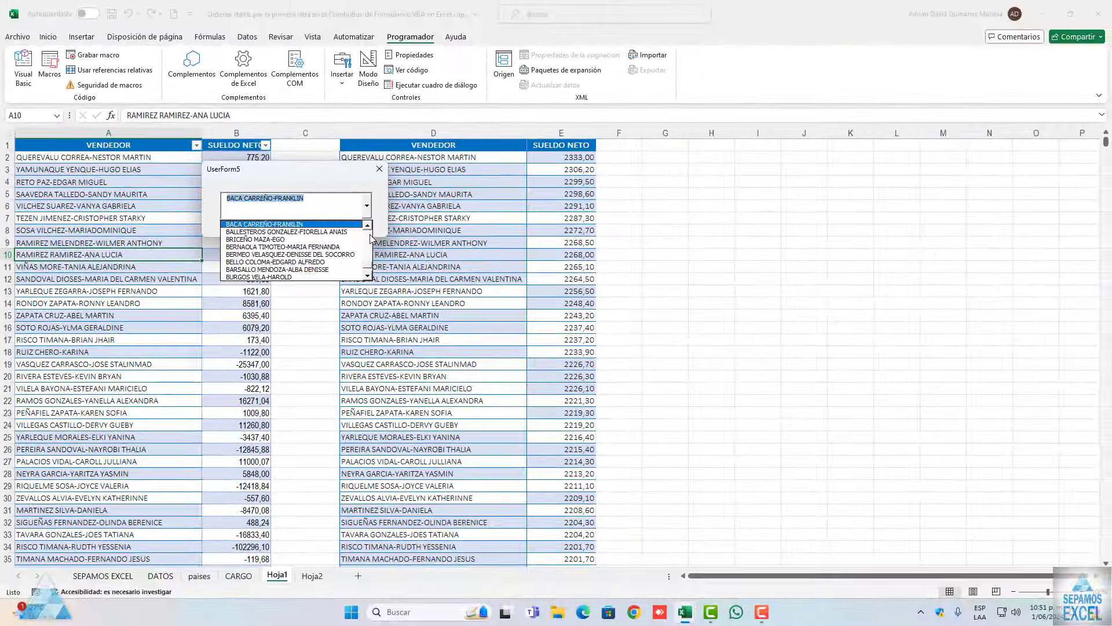
key(Up)
key(Up)
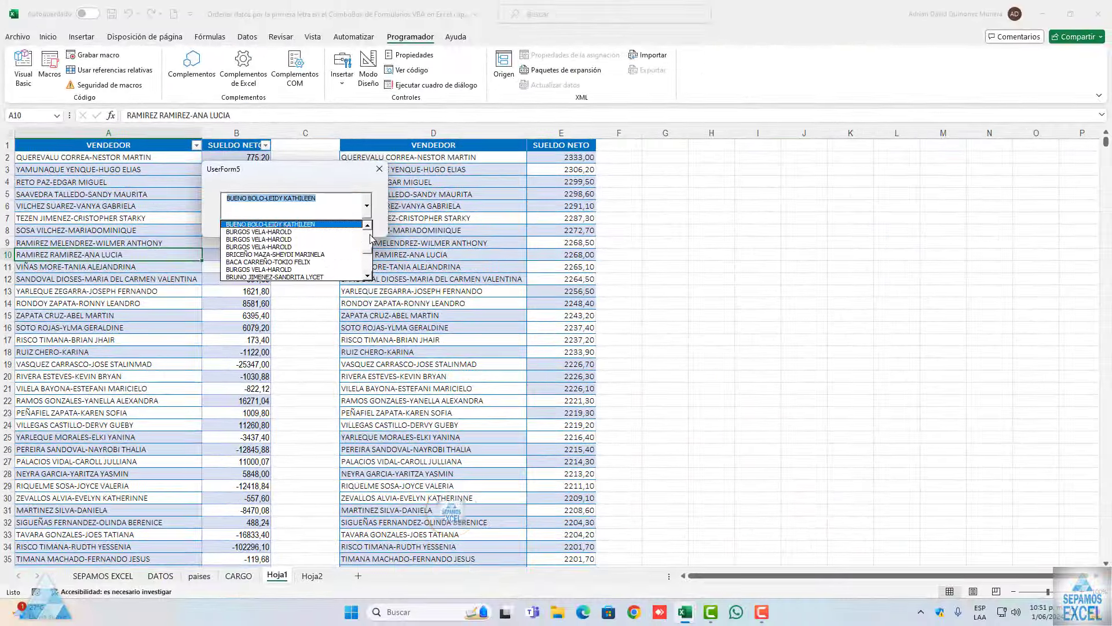
key(Up)
key(Up)
key(Up)
key(Up)
key(Up)
key(Up)
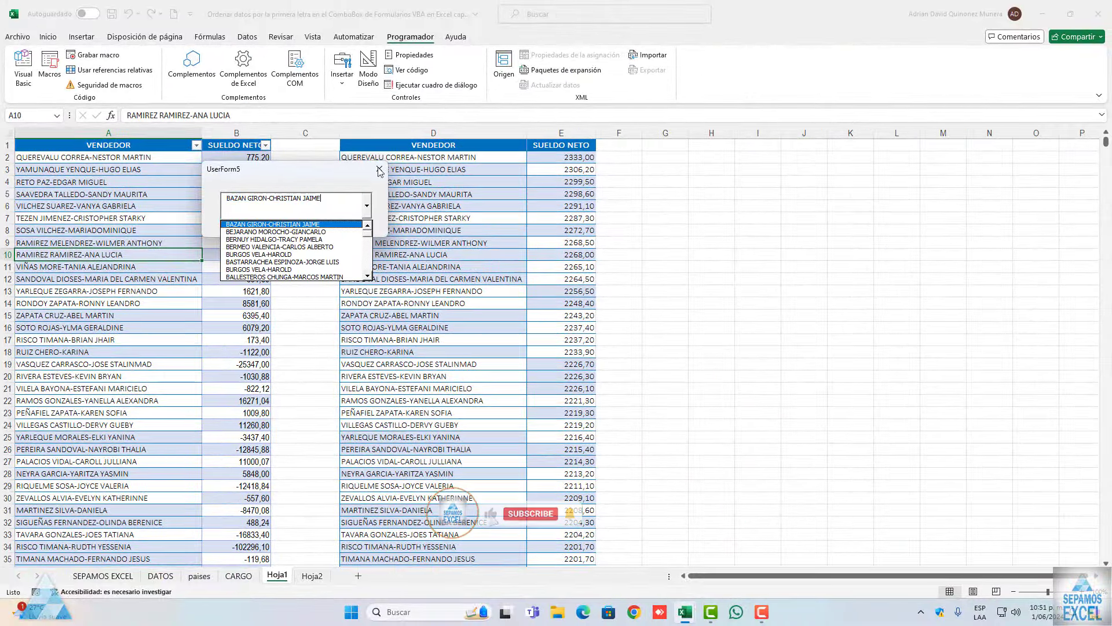
click(380, 171)
key(F7)
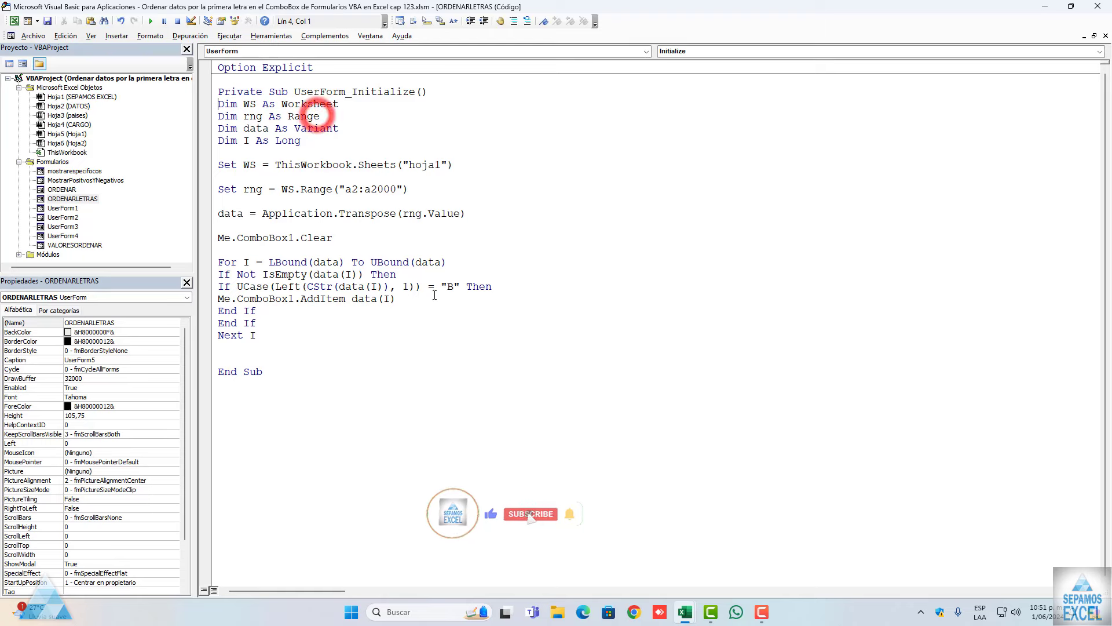
Test-run the form with the filter letter C and check its dropdown
click(454, 286)
key(alt+F11)
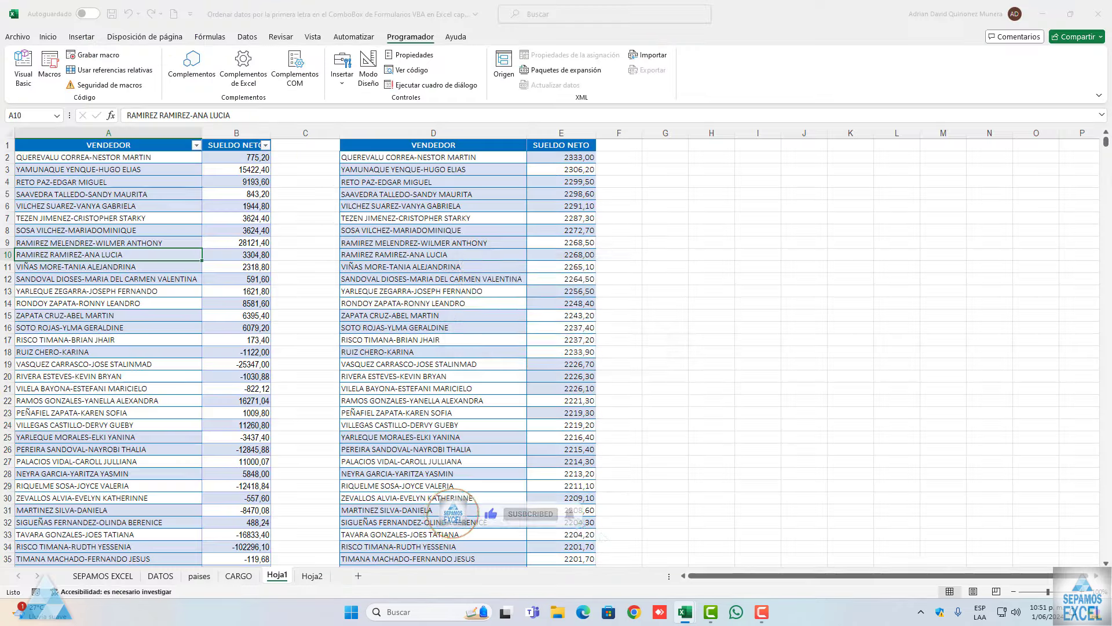
drag(496, 264, 251, 182)
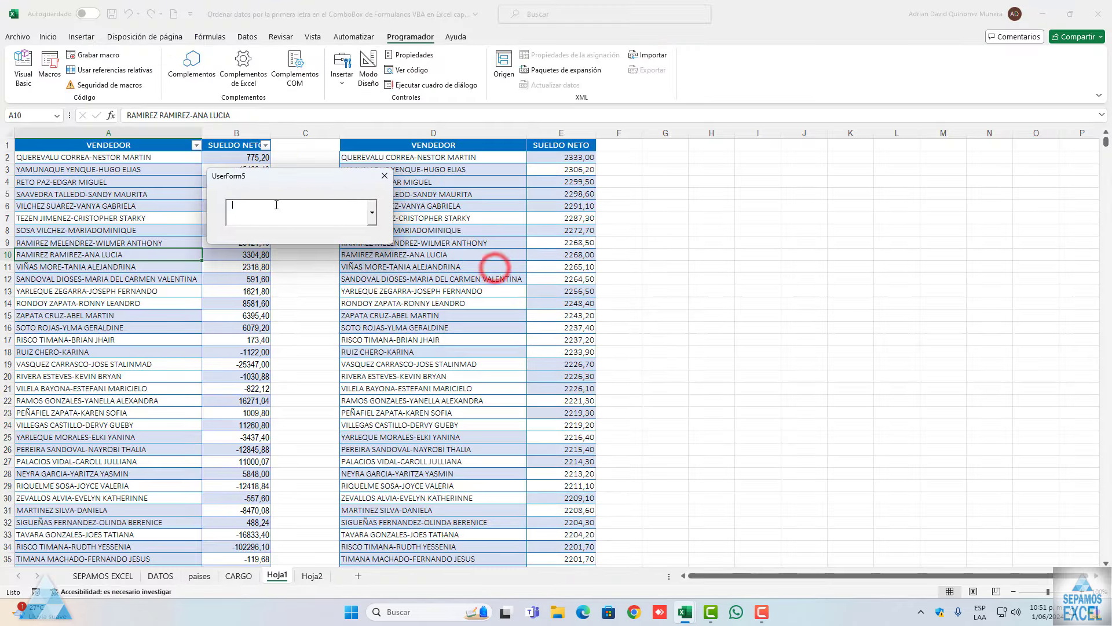
click(372, 215)
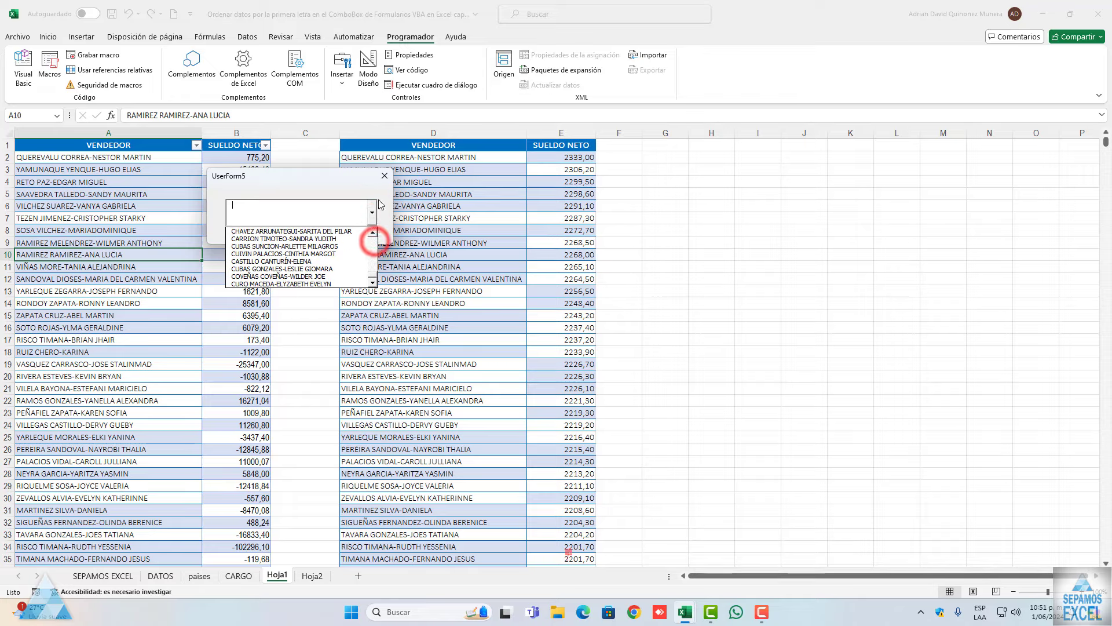
click(385, 175)
double_click(368, 119)
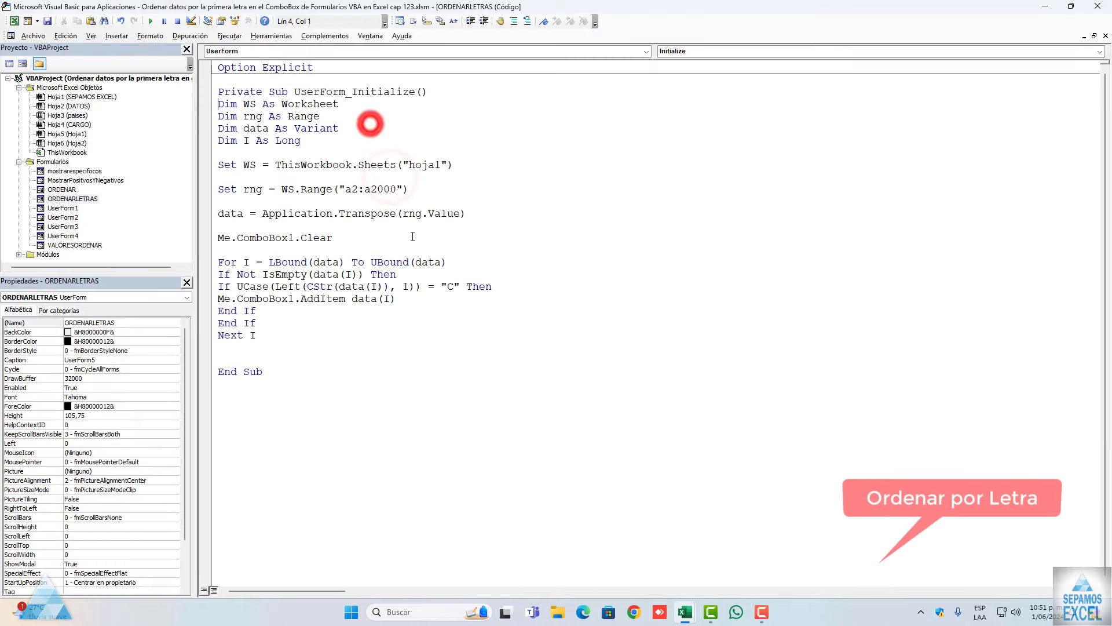
Switch the filter to D and browse the D names in a test run
click(451, 284)
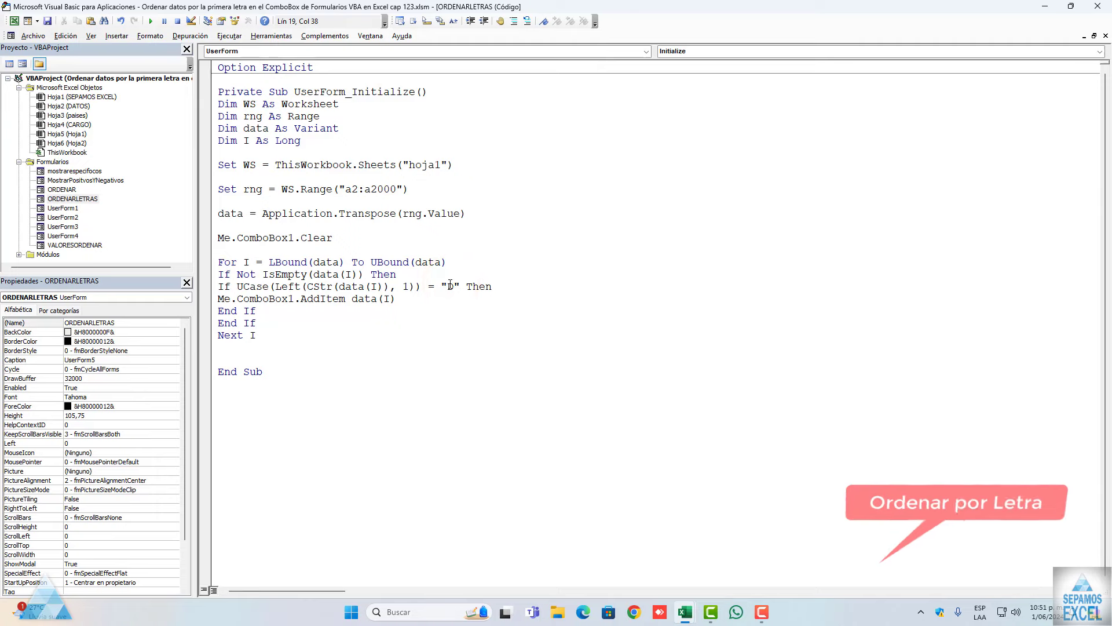
key(F5)
drag(274, 182, 264, 178)
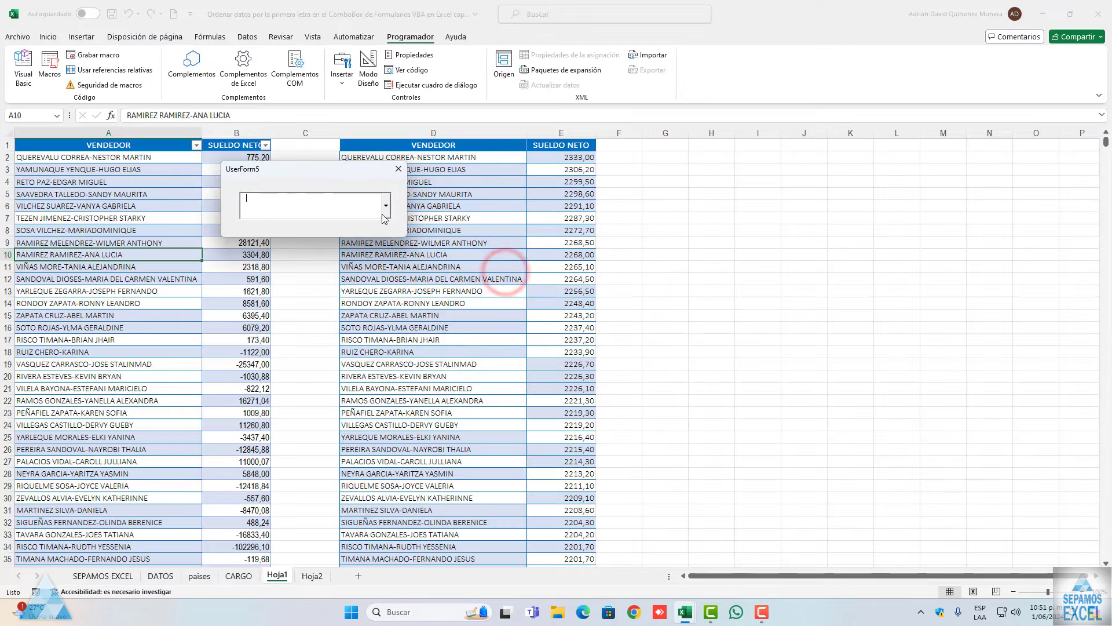
click(386, 205)
click(389, 232)
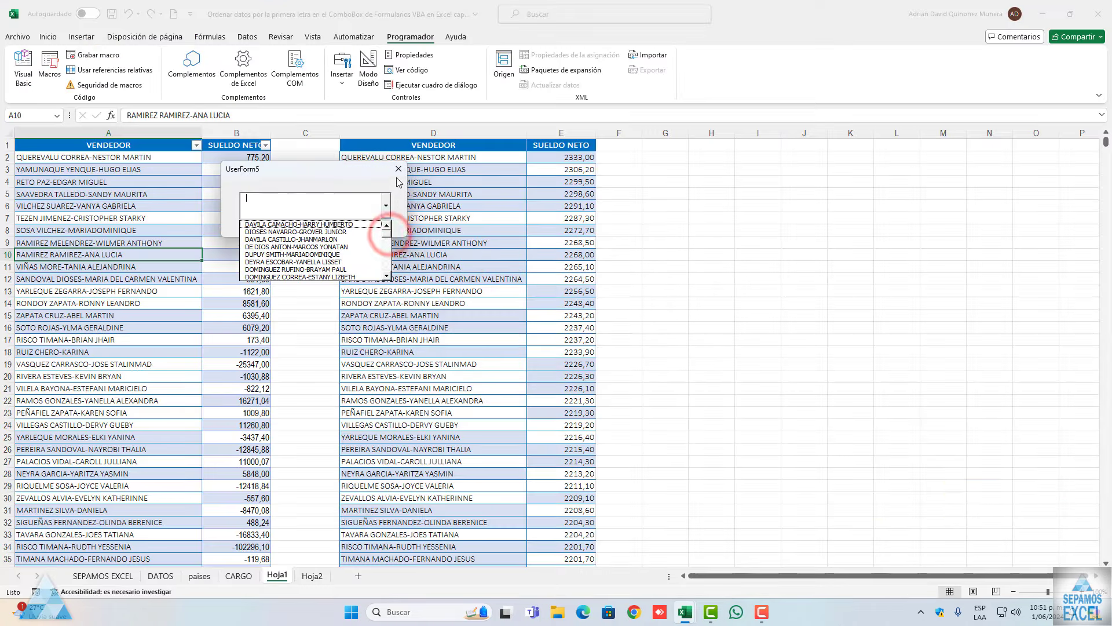
click(398, 168)
double_click(336, 122)
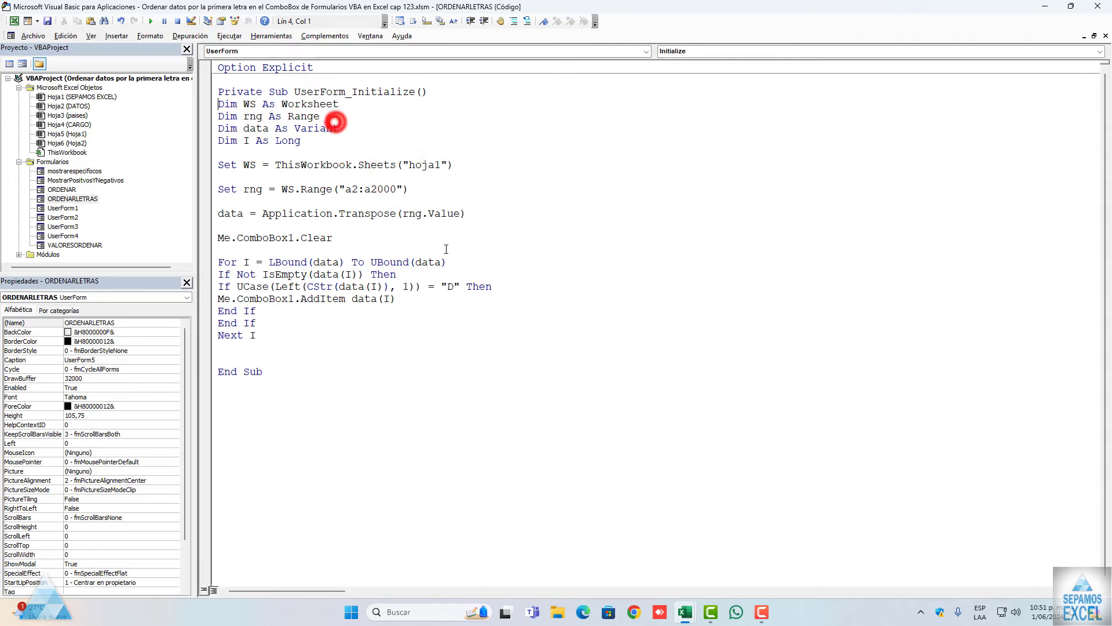
Replace the filter letter with M and test-run the form to show M names
double_click(454, 286)
text(M)
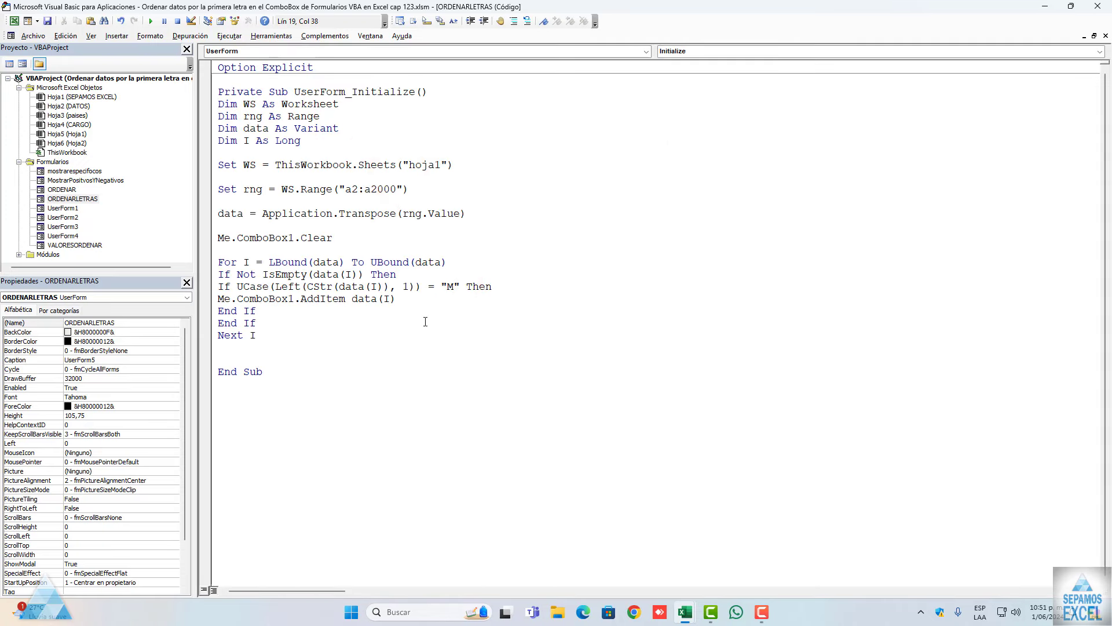
key(F5)
drag(485, 264, 219, 172)
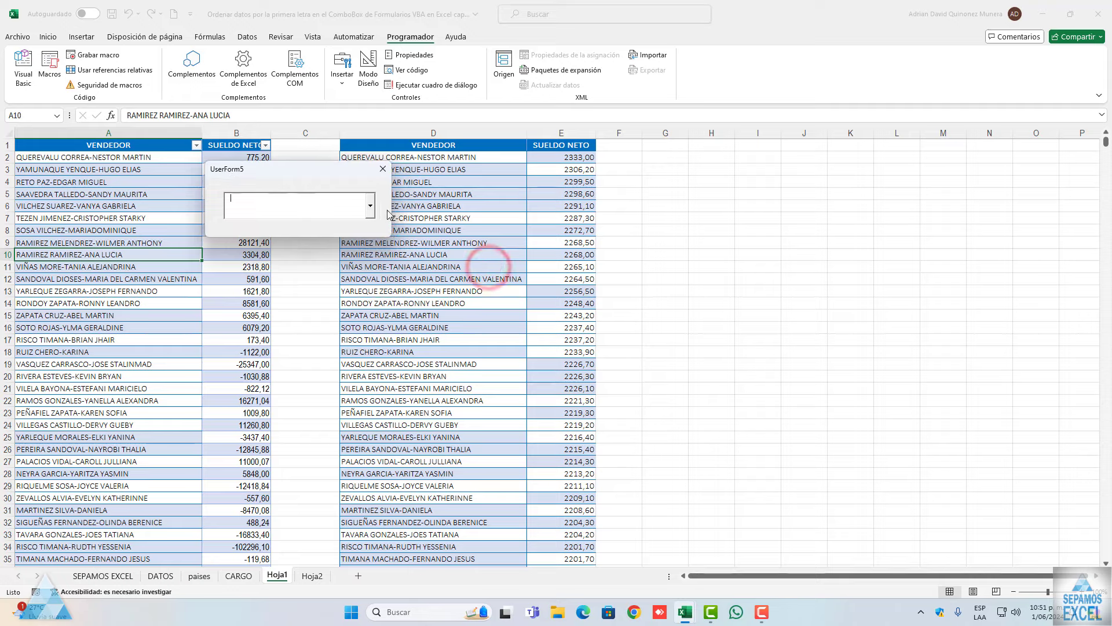
click(370, 205)
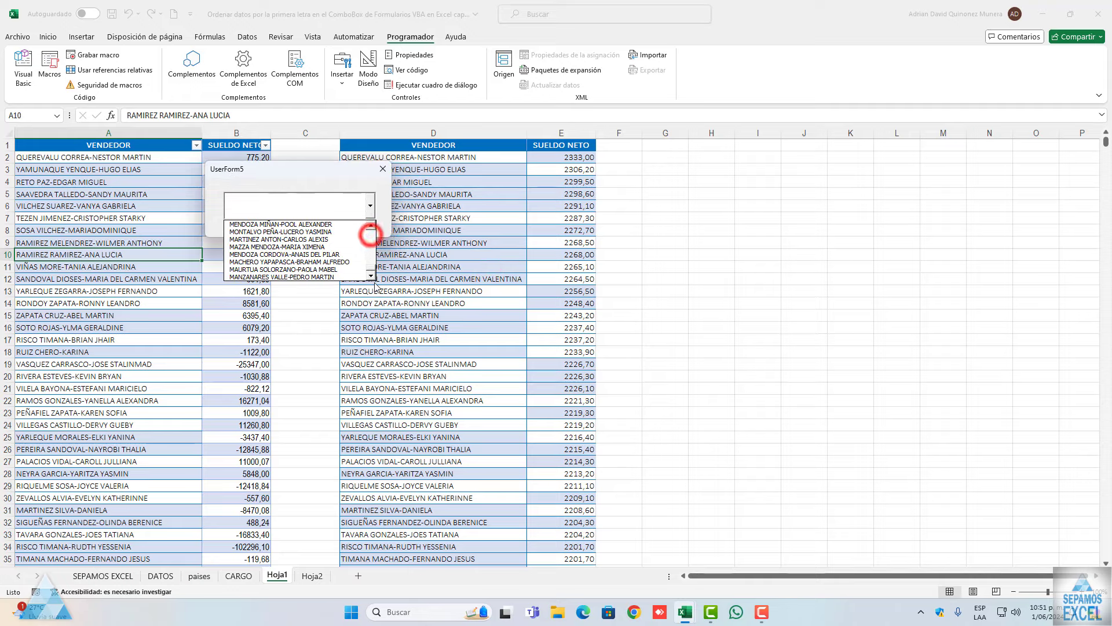
click(382, 169)
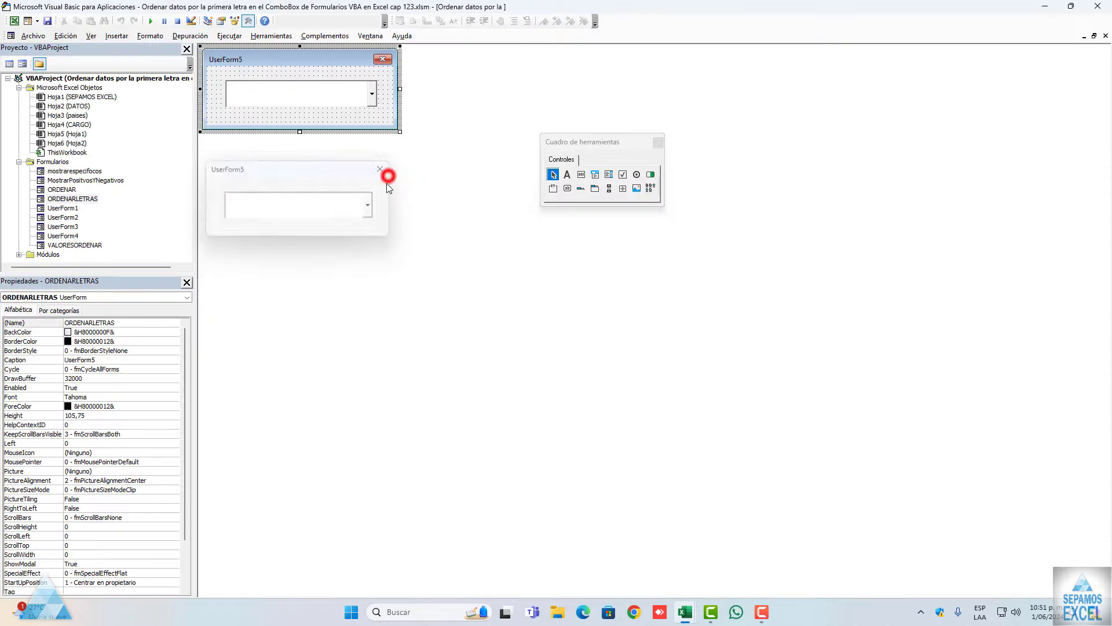
double_click(347, 125)
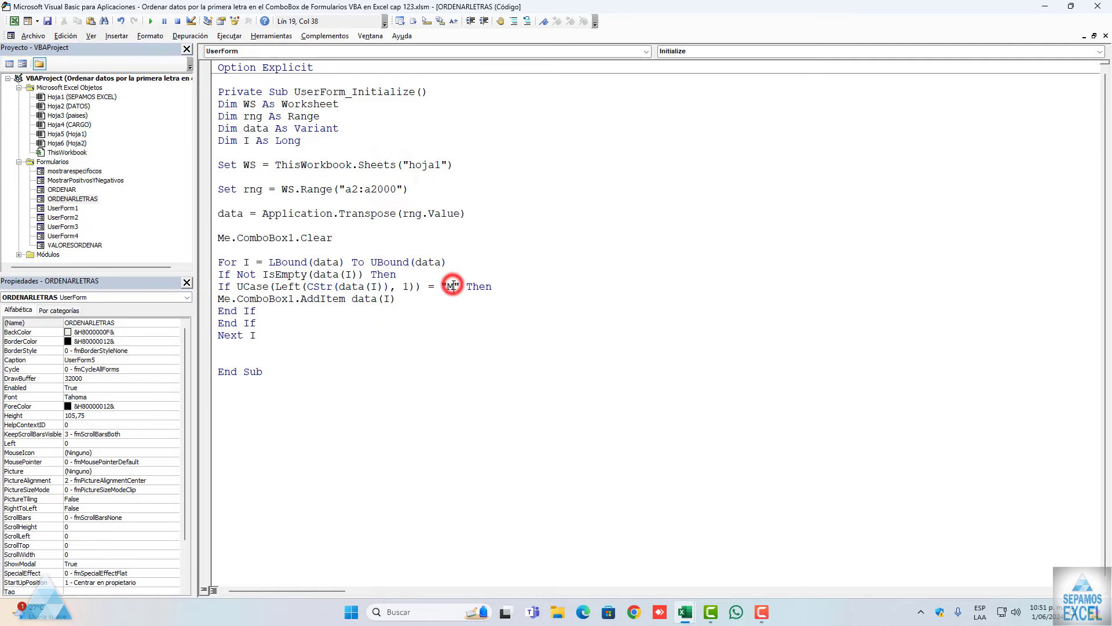
Test the Z filter, confirming the dropdown lists ZAPATA names
key(F5)
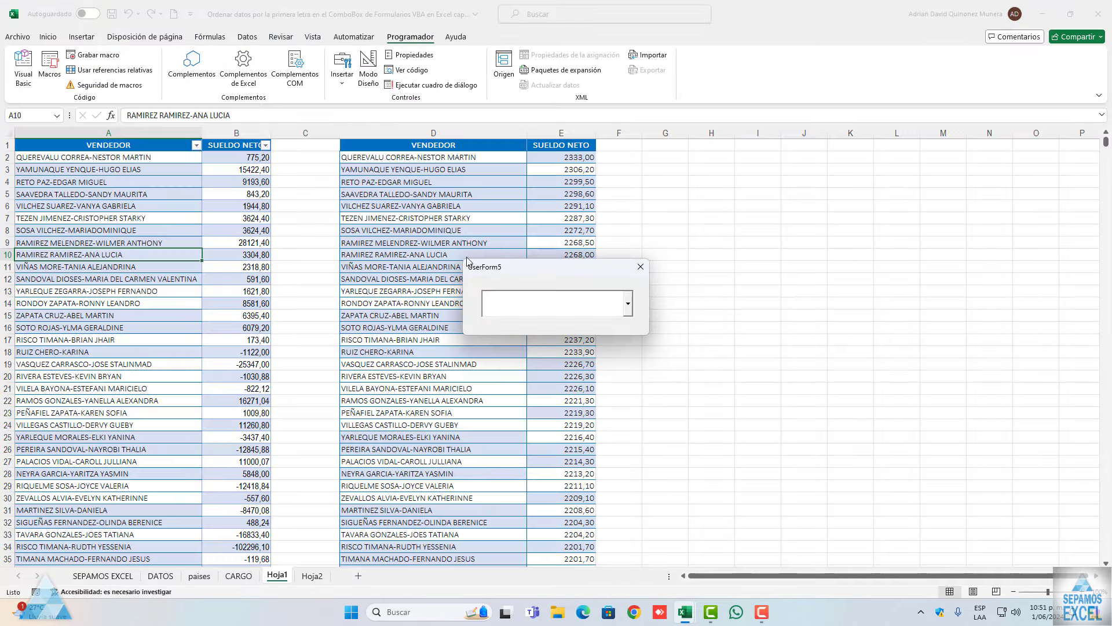
drag(467, 261, 221, 159)
click(383, 204)
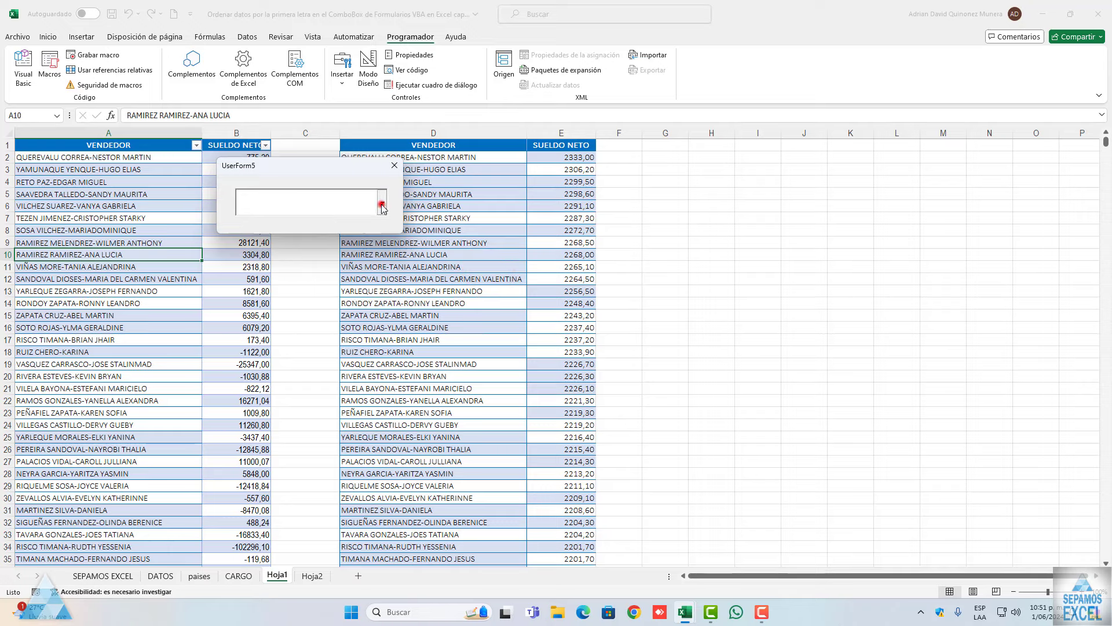
drag(382, 227, 393, 273)
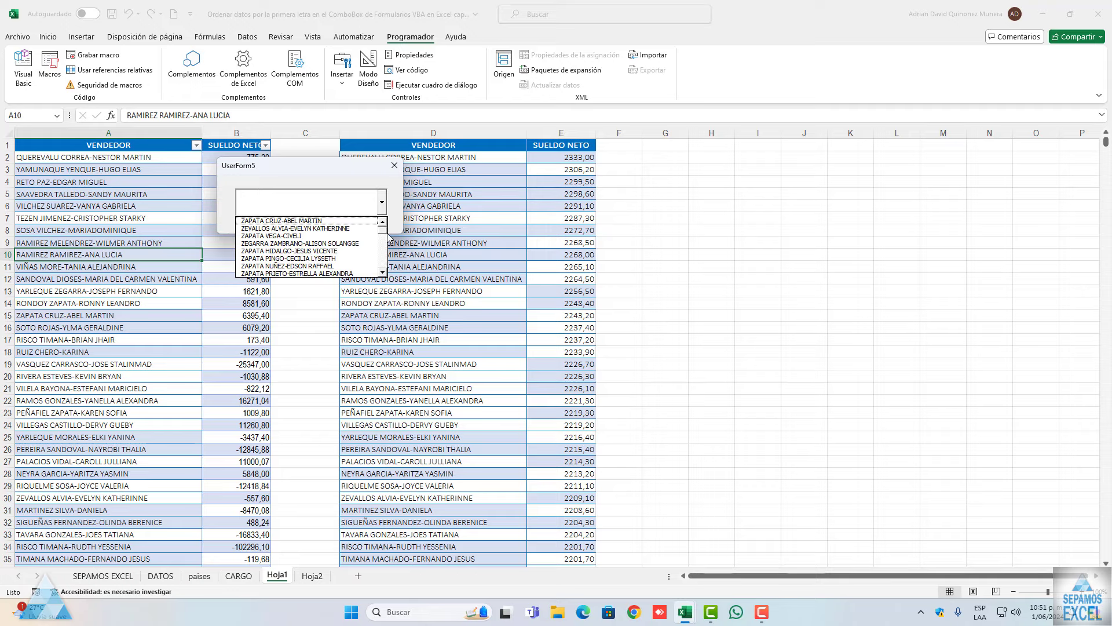
click(393, 172)
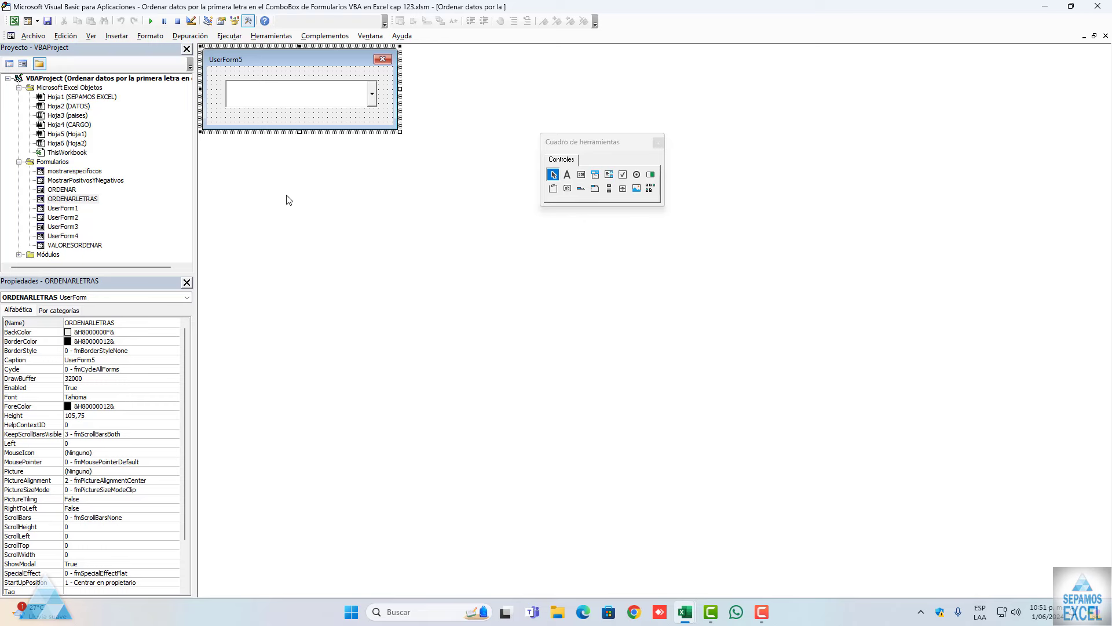
Show the form's UserForm_Initialize code with its "Z" filter
double_click(279, 123)
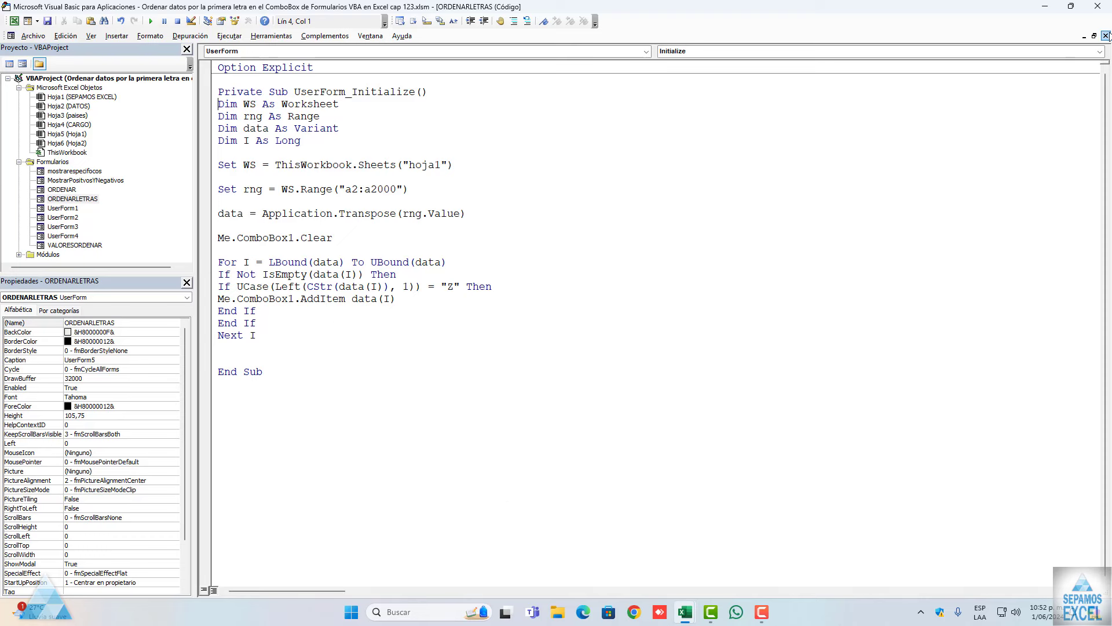
Close and reopen the form's code twice, ending on the ORDENARLETRAS form designer
click(1106, 35)
double_click(345, 120)
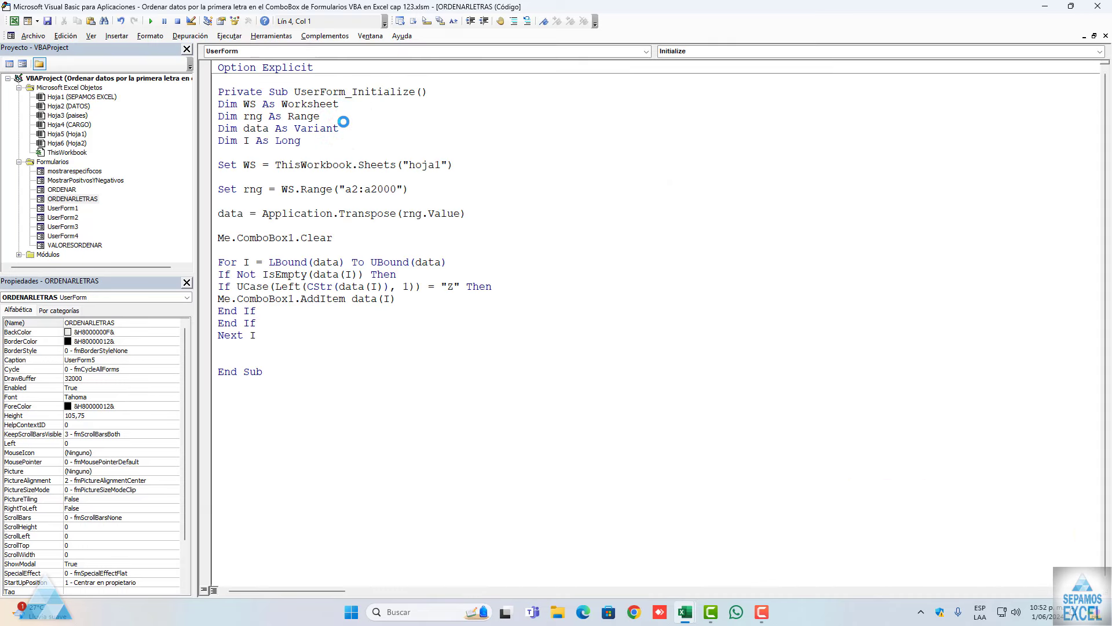
click(1106, 36)
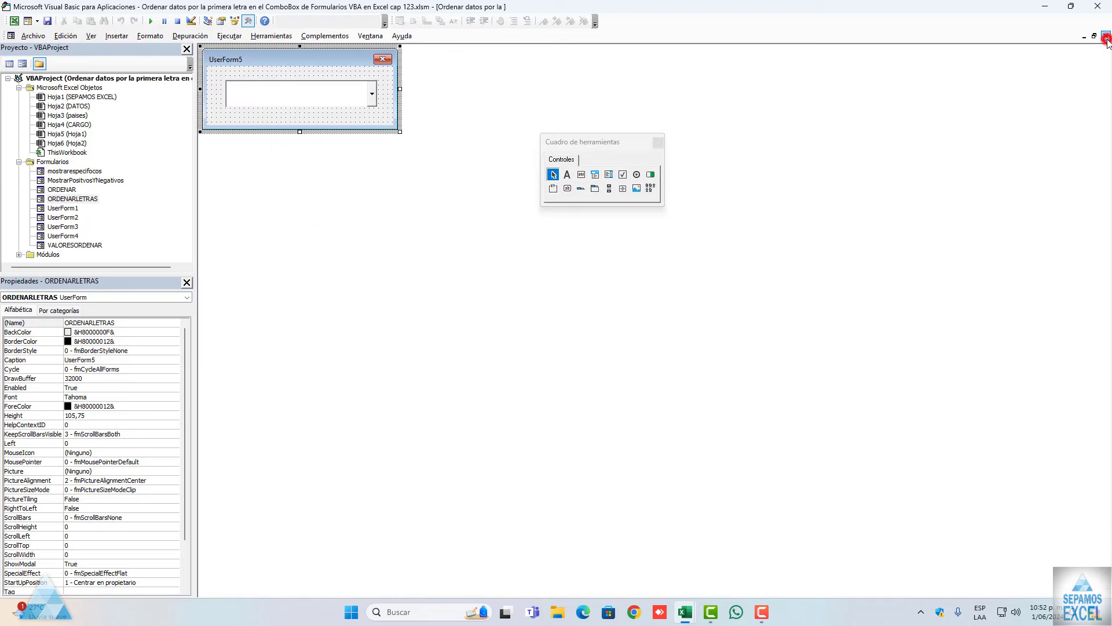
double_click(318, 123)
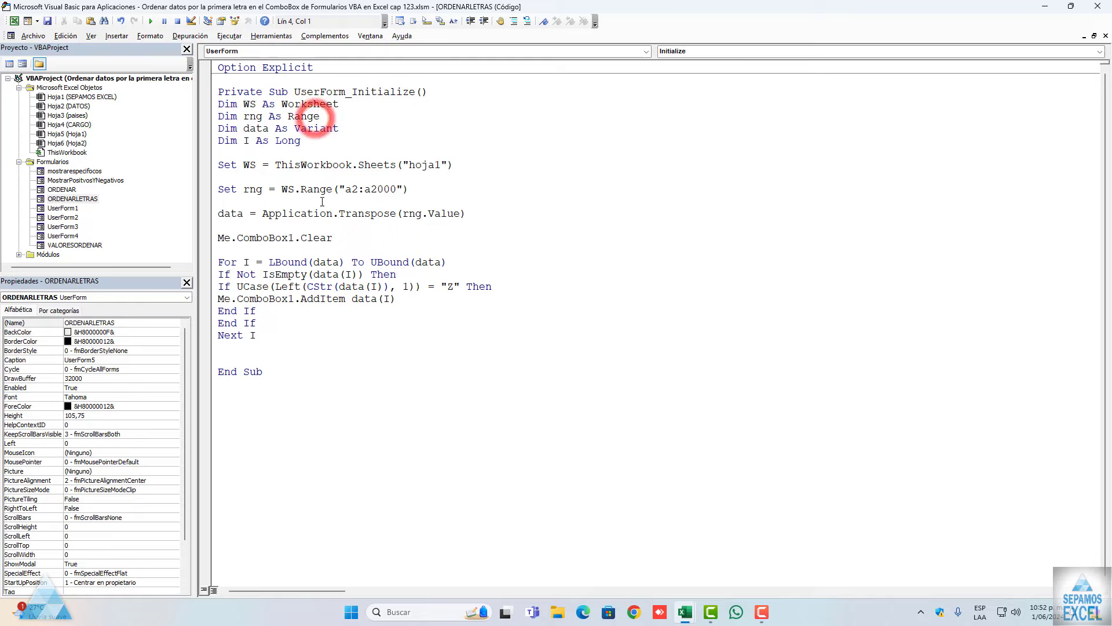
click(1105, 37)
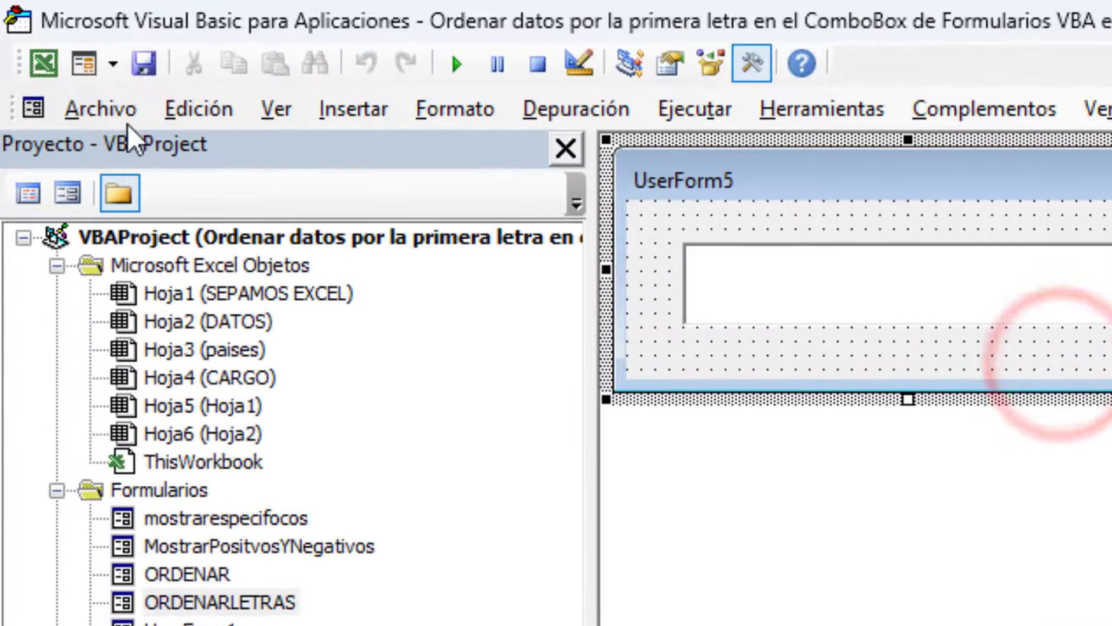
Insert a new UserForm, widen it, and draw a combo box near its top
click(59, 33)
click(74, 49)
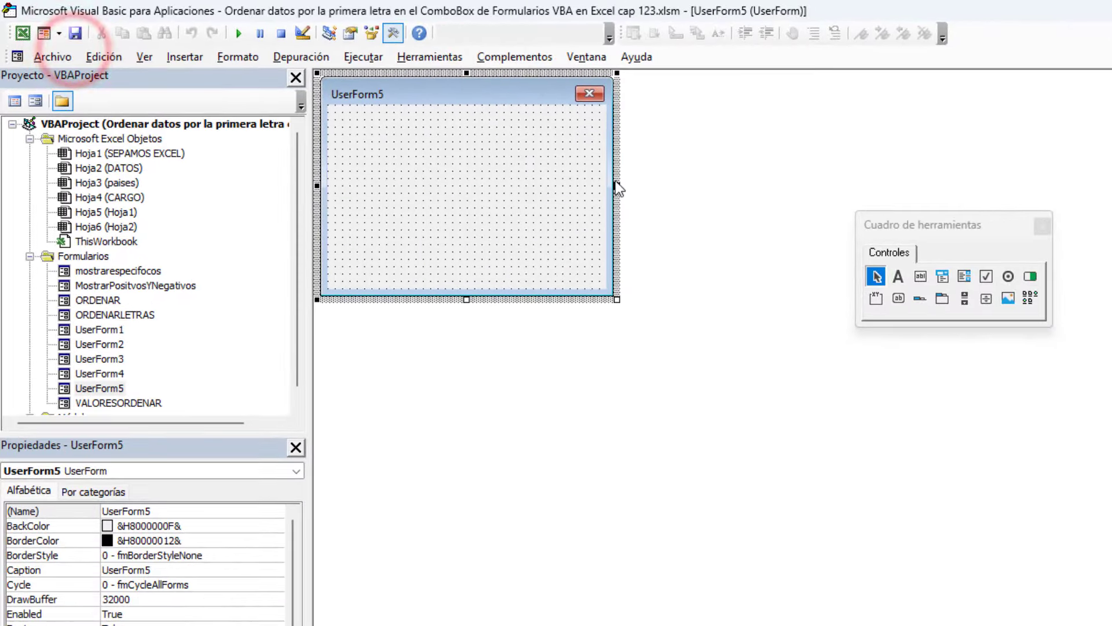
drag(616, 187, 821, 186)
drag(926, 217, 885, 182)
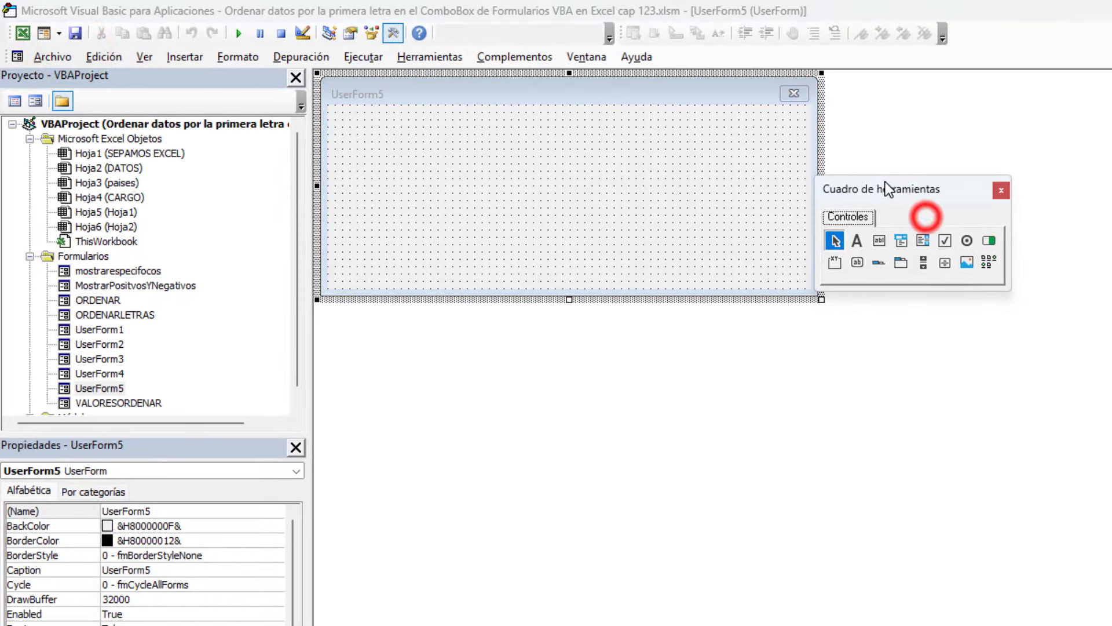
click(900, 239)
drag(385, 149, 631, 210)
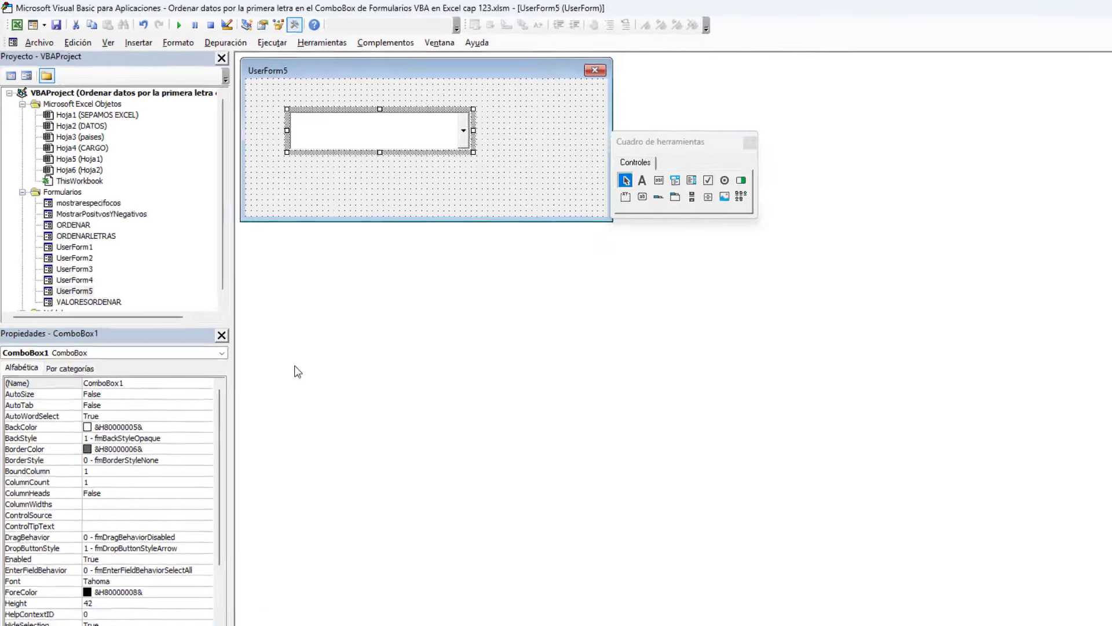
Set the new form's caption to ORDENARTODASLETRAS
click(326, 205)
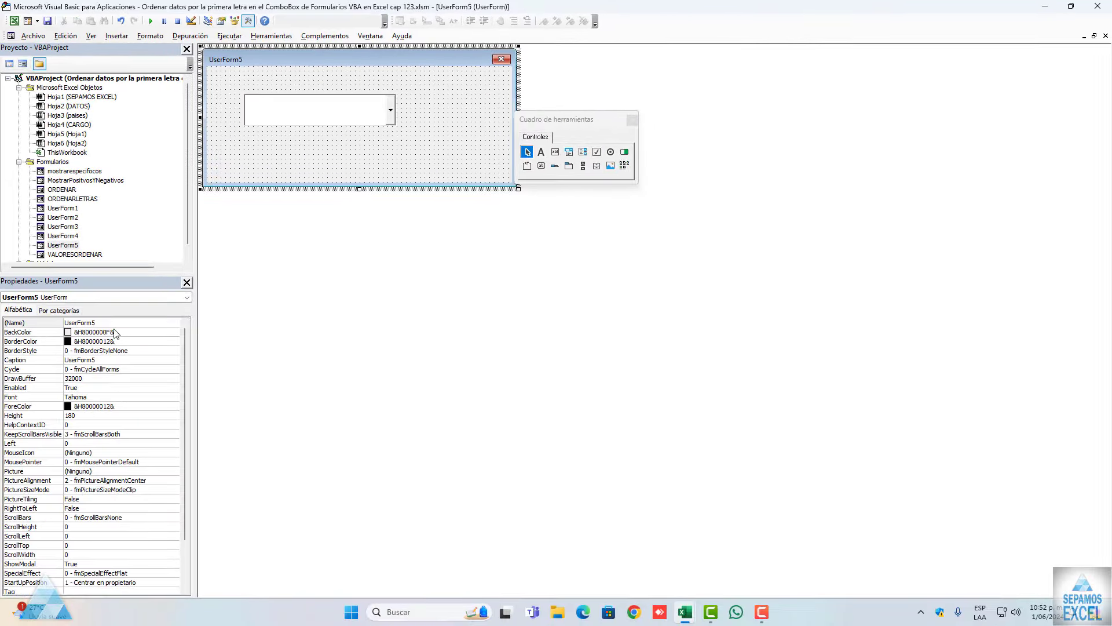
double_click(110, 359)
key(BackSpace)
text(ORDENARTODASLETRAS)
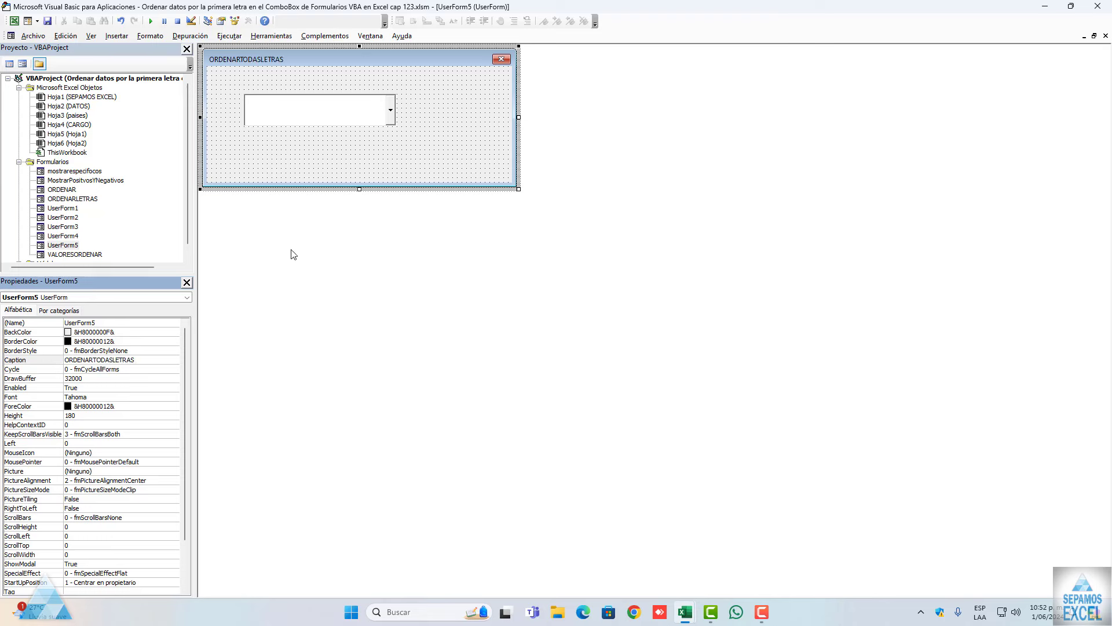
click(362, 164)
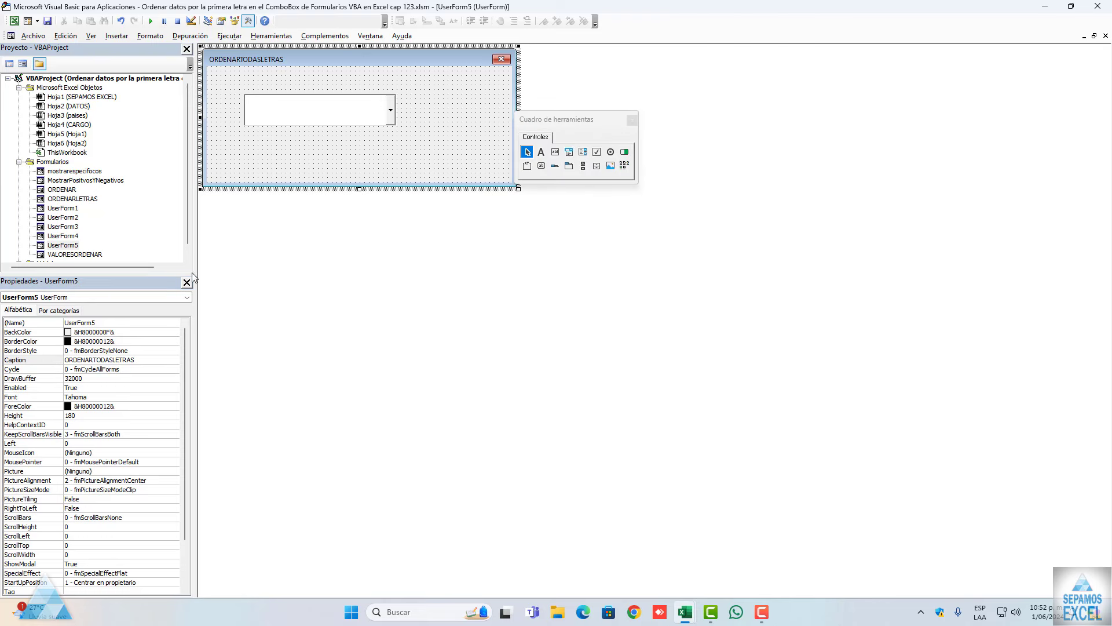
click(127, 359)
click(280, 166)
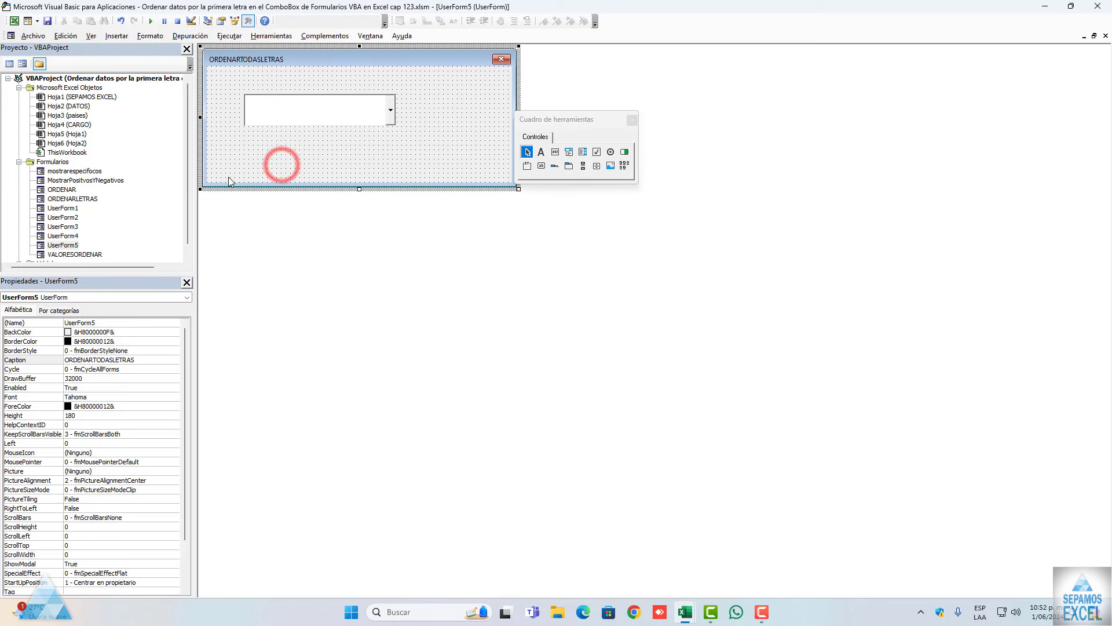
scroll(116, 260, down, 1)
Copy the caption into the Name property so the form is named ORDENARTODASLETRAS
double_click(104, 360)
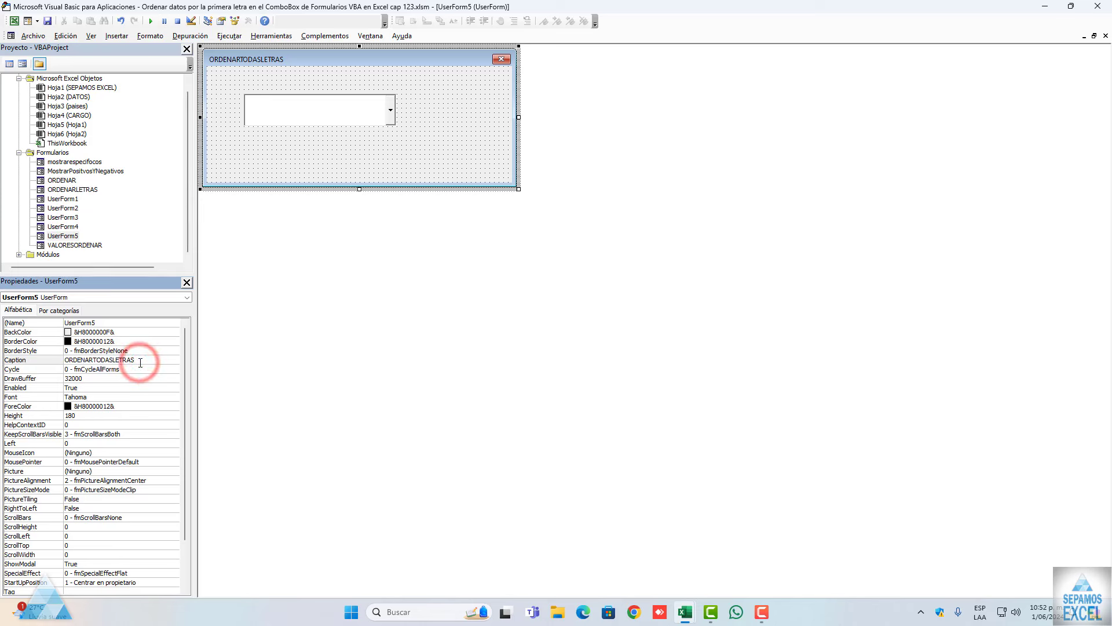
drag(127, 362, 50, 358)
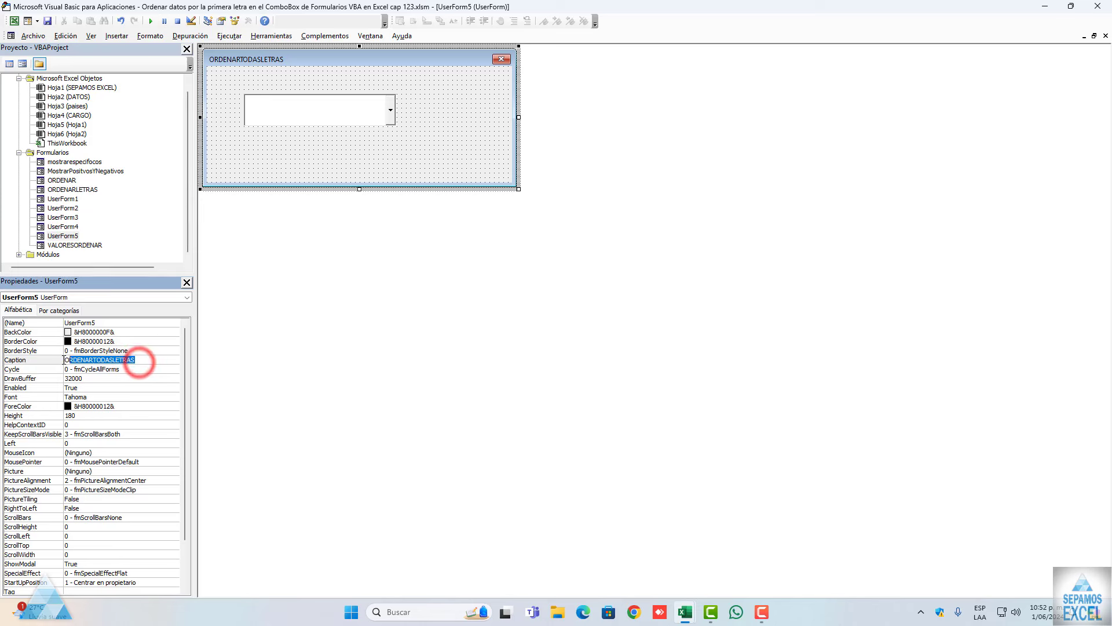
key(ctrl+c)
double_click(94, 322)
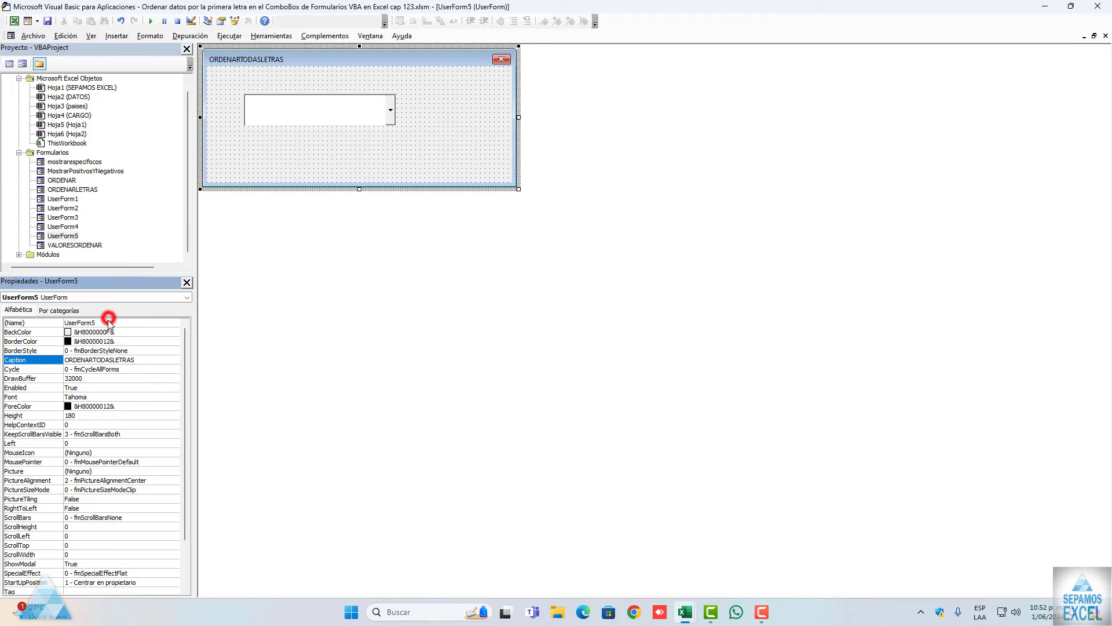
key(ctrl+v)
click(306, 166)
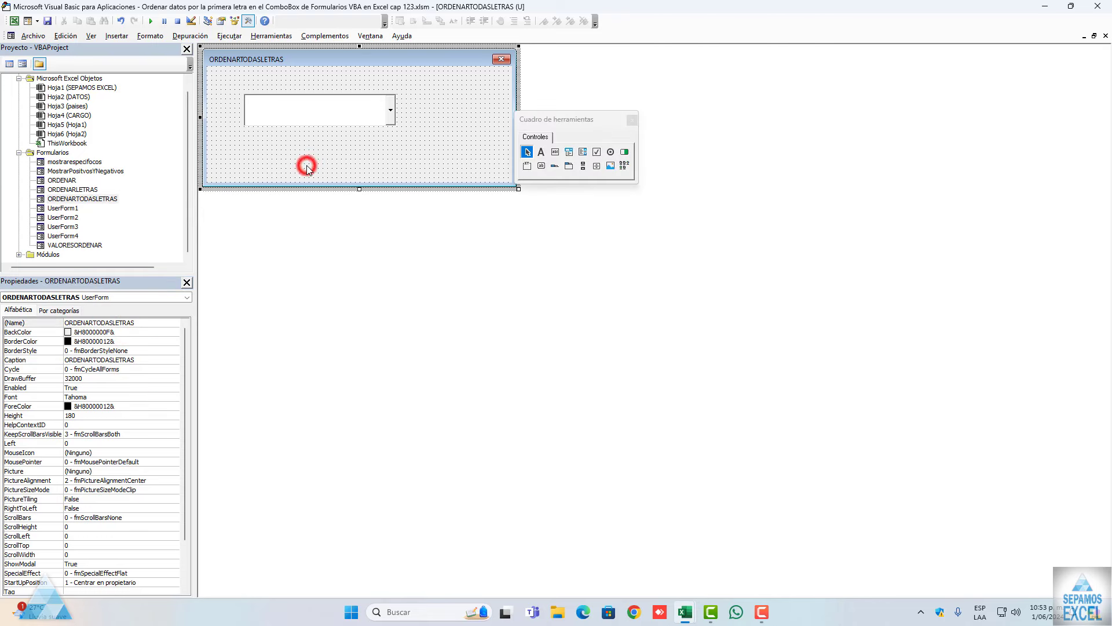
Move the first combo box further to the left on the form
click(442, 160)
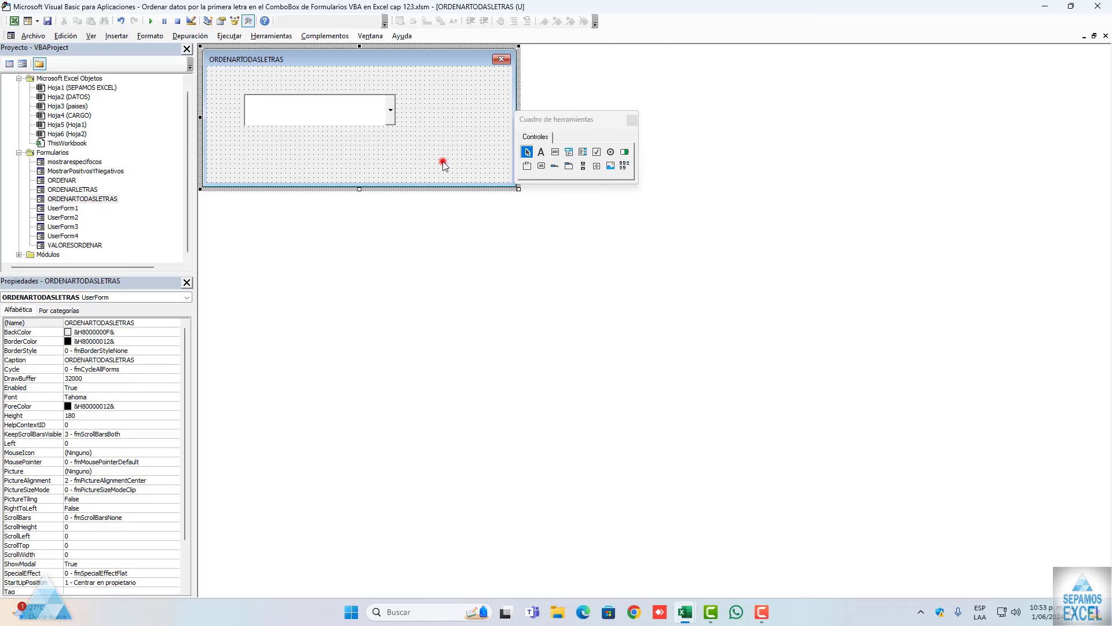
click(307, 116)
click(317, 123)
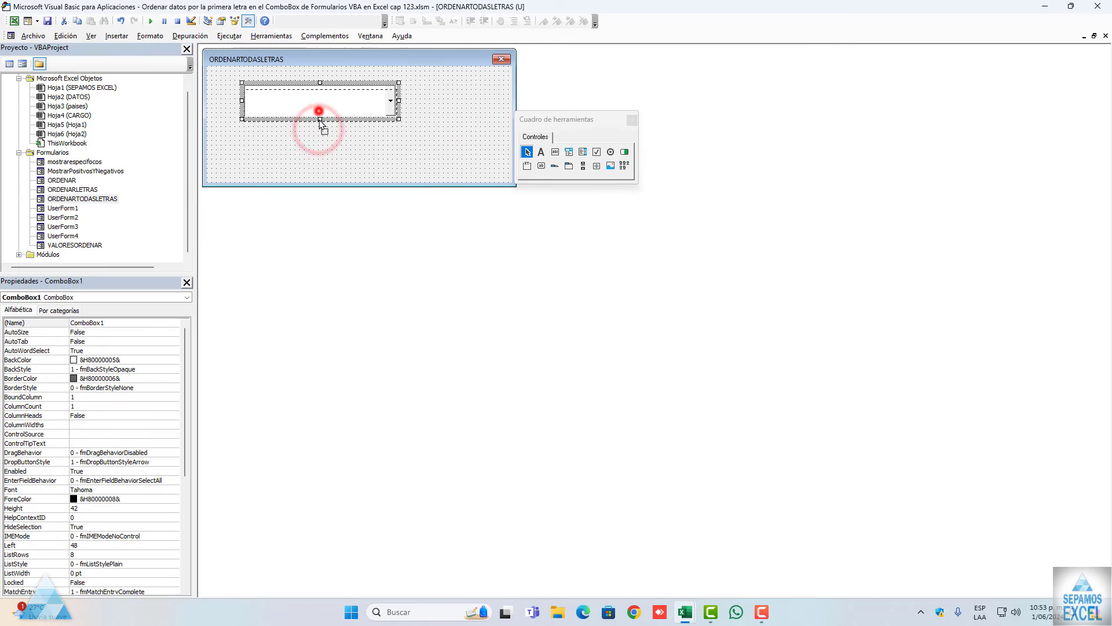
click(319, 111)
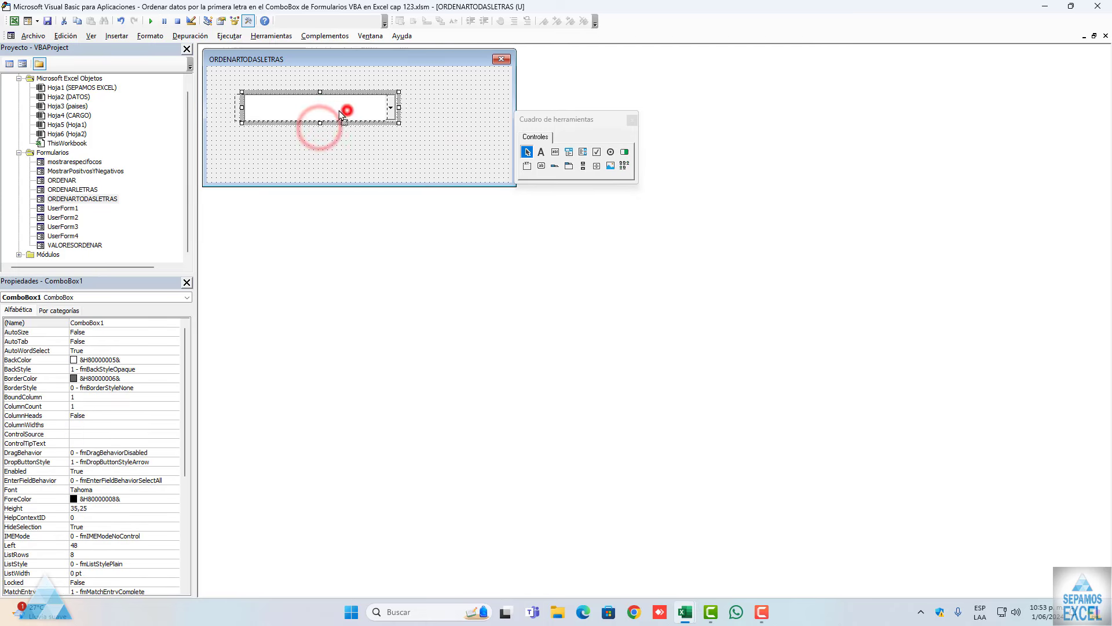
drag(348, 109, 330, 110)
Widen the form to make room for a second combo box
click(390, 139)
drag(537, 117, 561, 151)
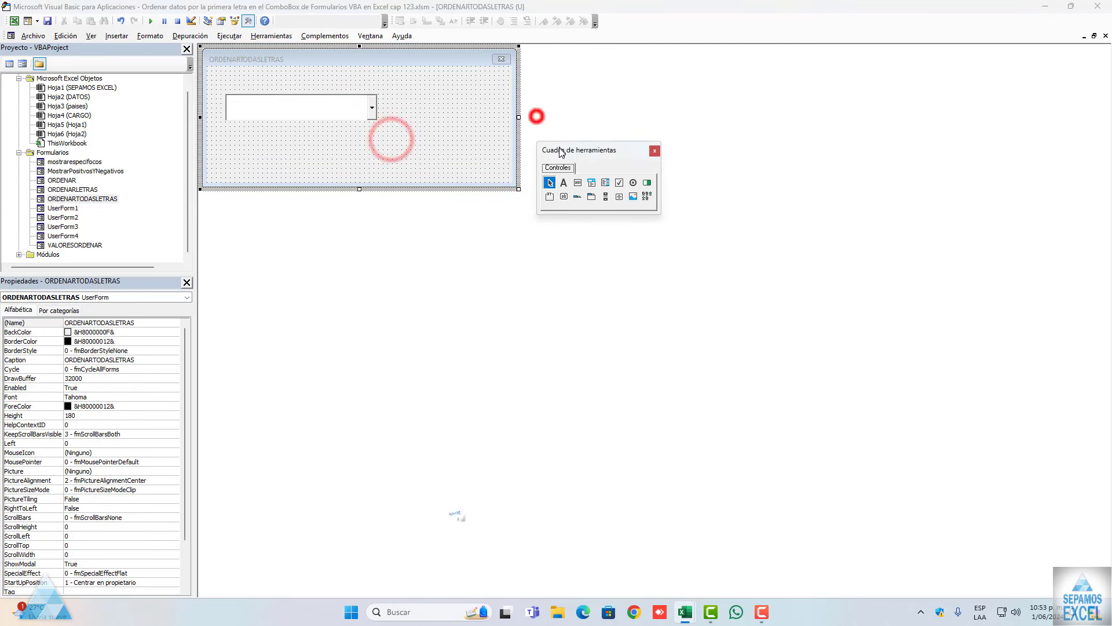
click(316, 104)
click(492, 112)
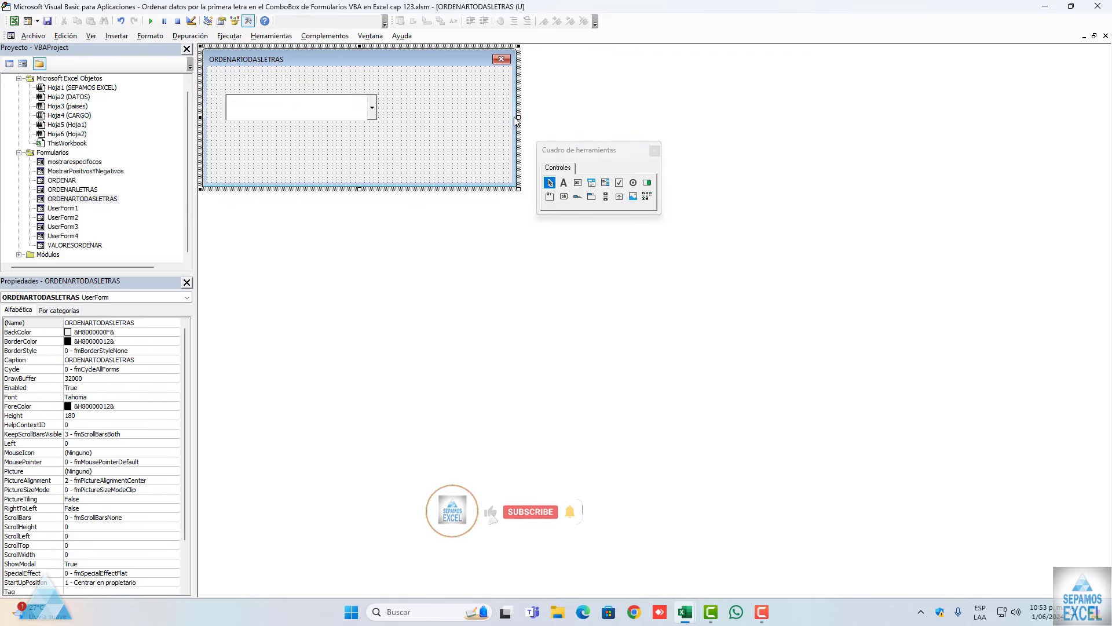
drag(518, 117, 608, 117)
Copy the combo box beside the first, then shrink the form to fit both
click(324, 109)
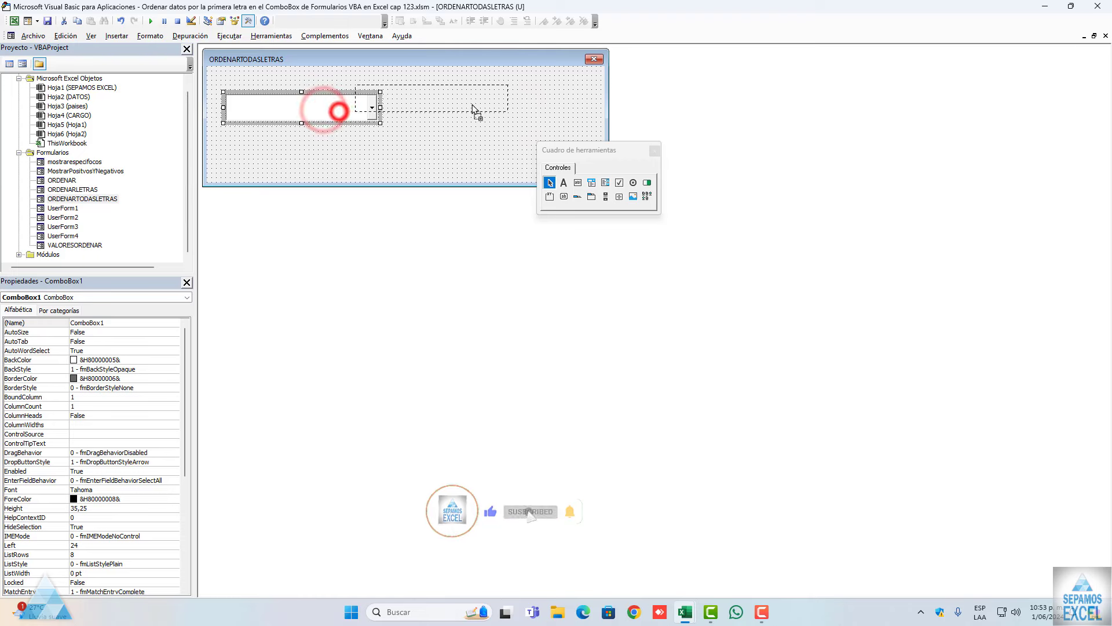
drag(340, 116, 506, 115)
click(505, 127)
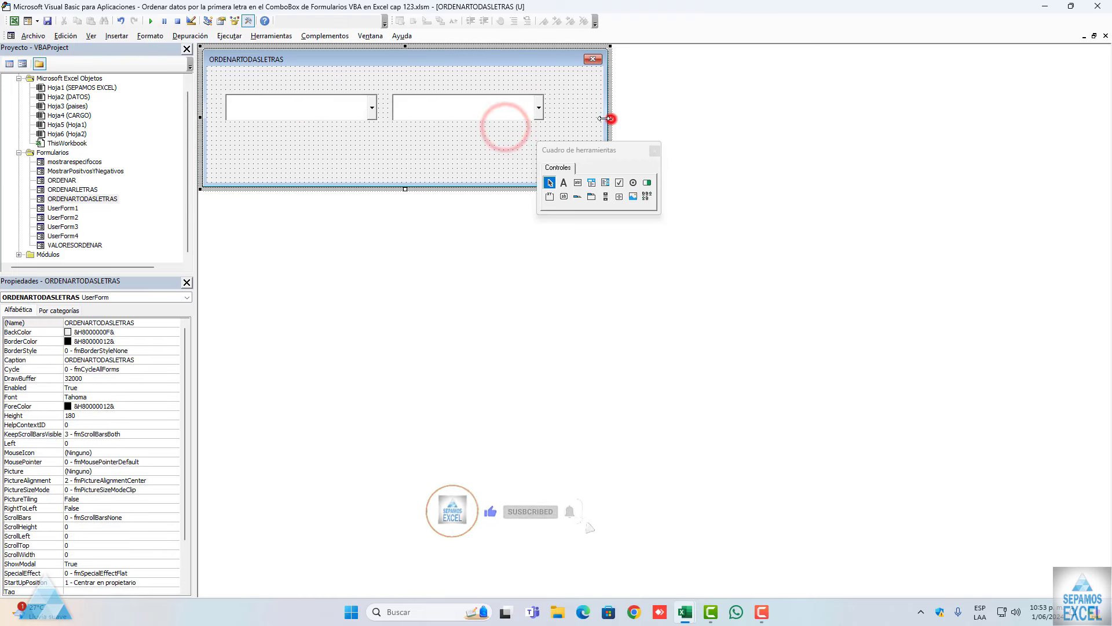
drag(611, 118, 564, 117)
drag(382, 190, 382, 143)
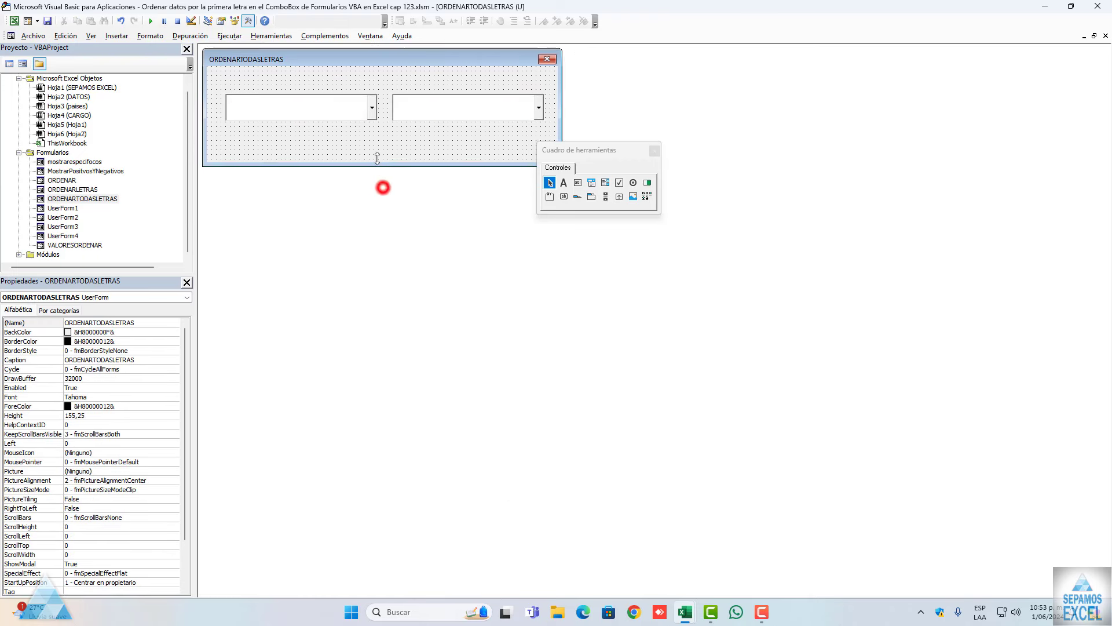
double_click(377, 73)
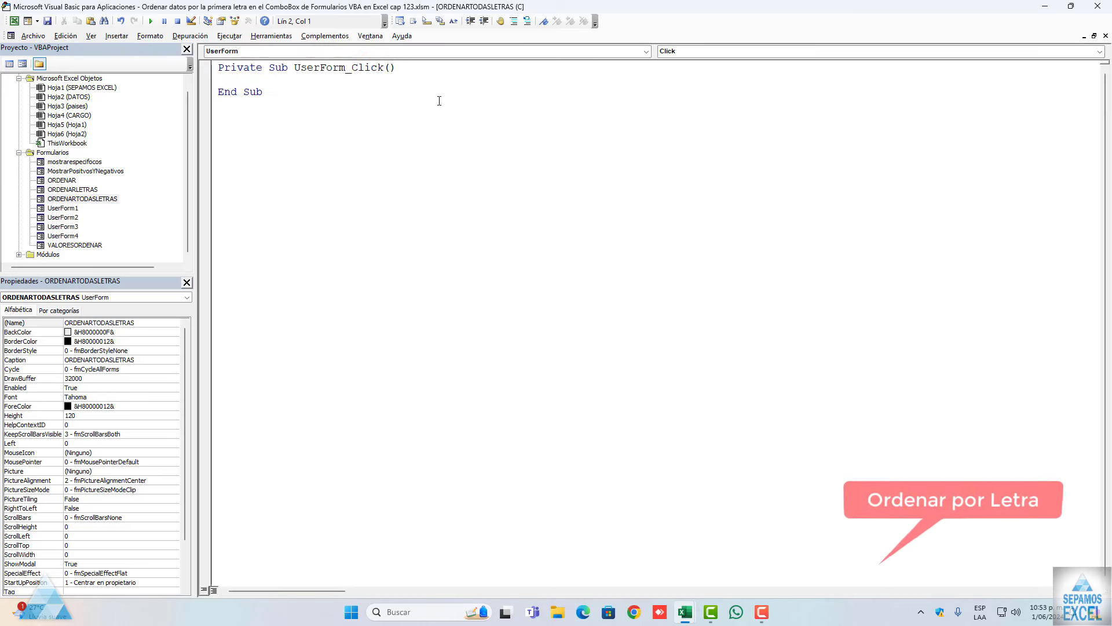
Add a UserForm_Initialize procedure and delete the empty UserForm_Click procedure
click(695, 57)
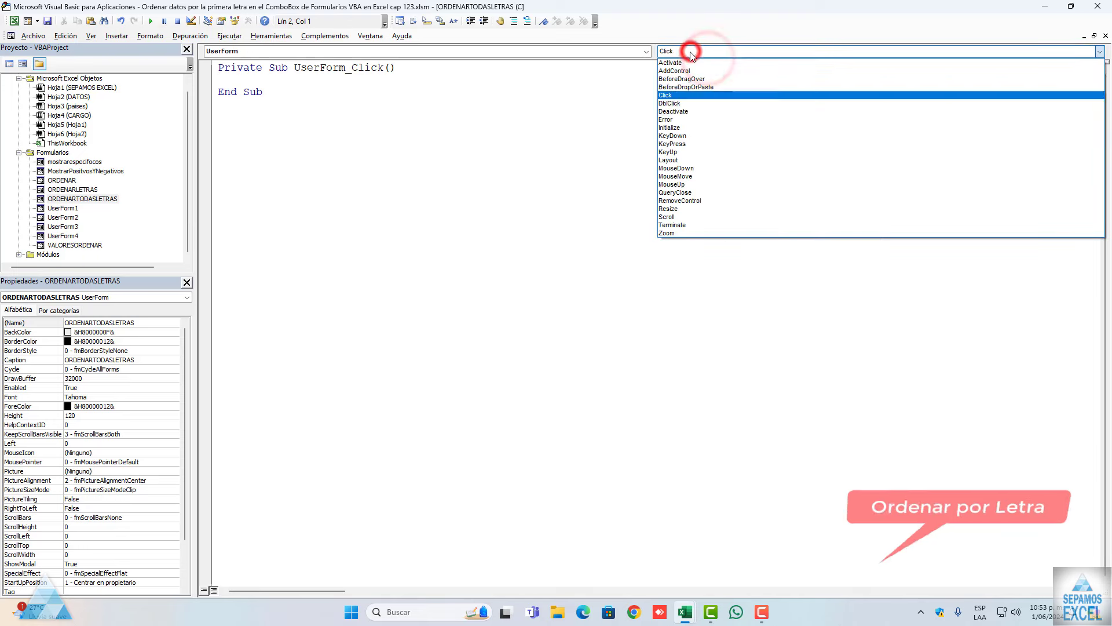
click(676, 126)
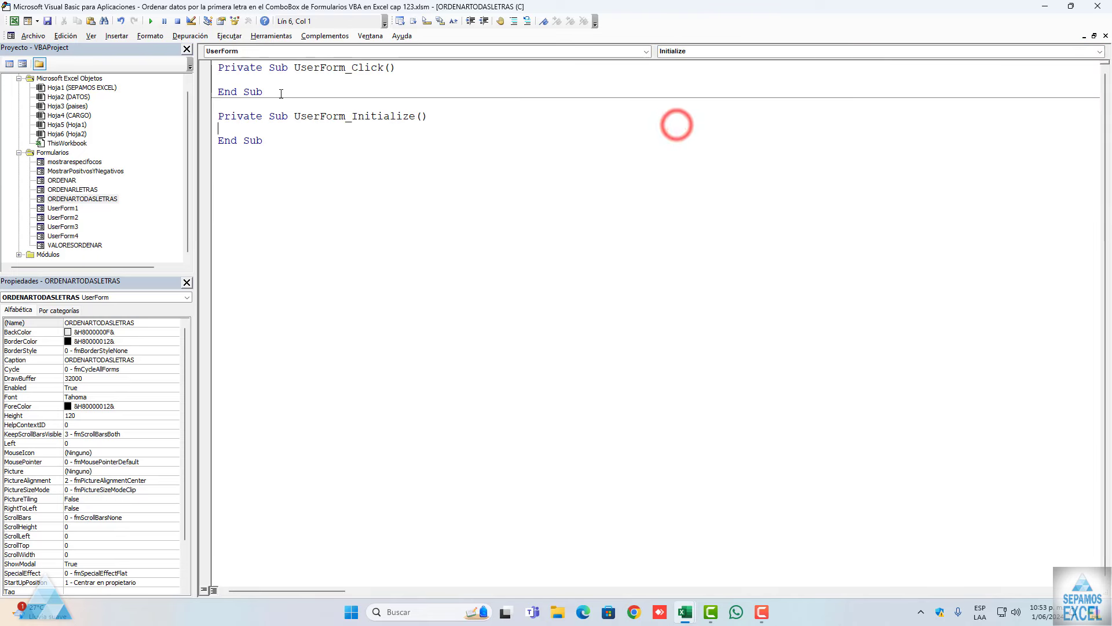
drag(218, 67, 278, 91)
key(Delete)
click(228, 106)
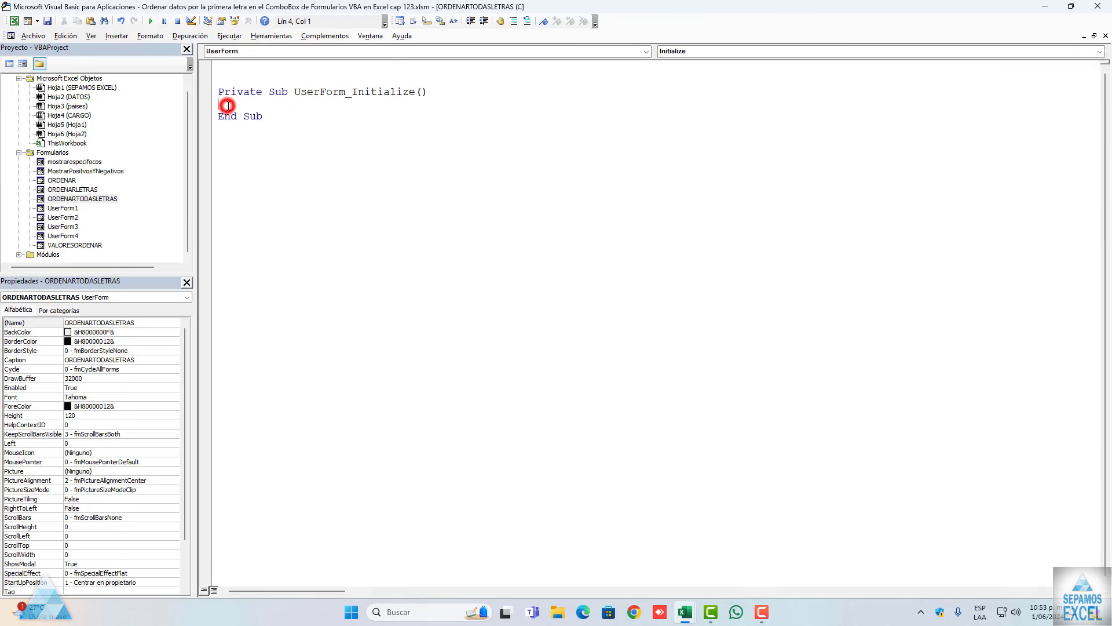
key(Return)
key(Return)
key(Return)
key(Return)
Copy ORDENARLETRAS's combo-box filling code into ORDENARTODASLETRAS's Initialize procedure
double_click(87, 190)
double_click(268, 117)
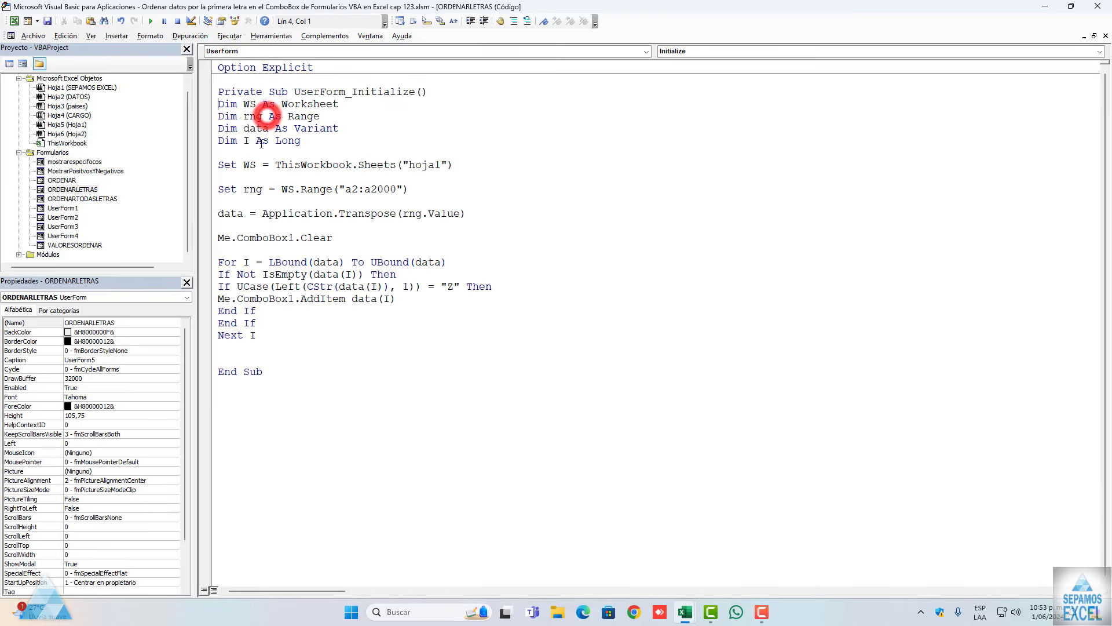
drag(272, 343, 207, 107)
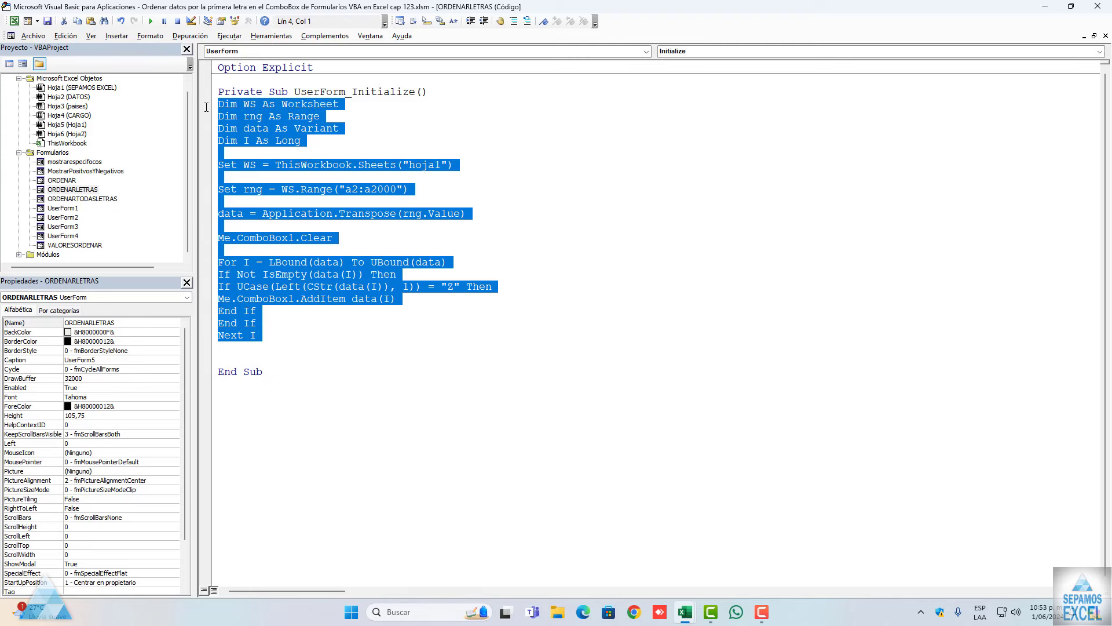
double_click(82, 199)
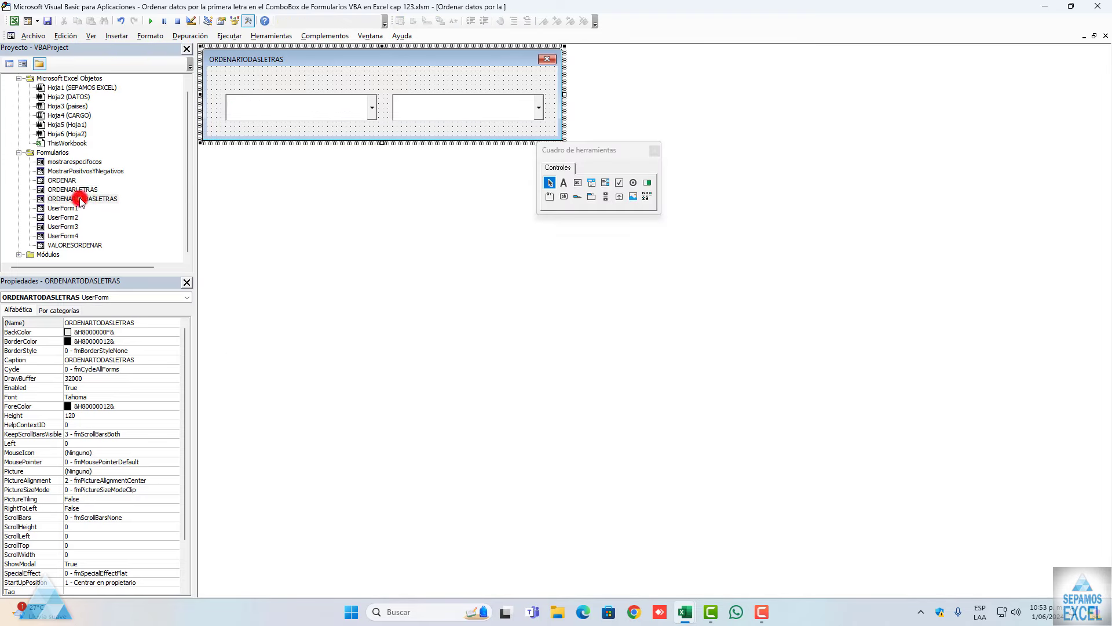
double_click(289, 129)
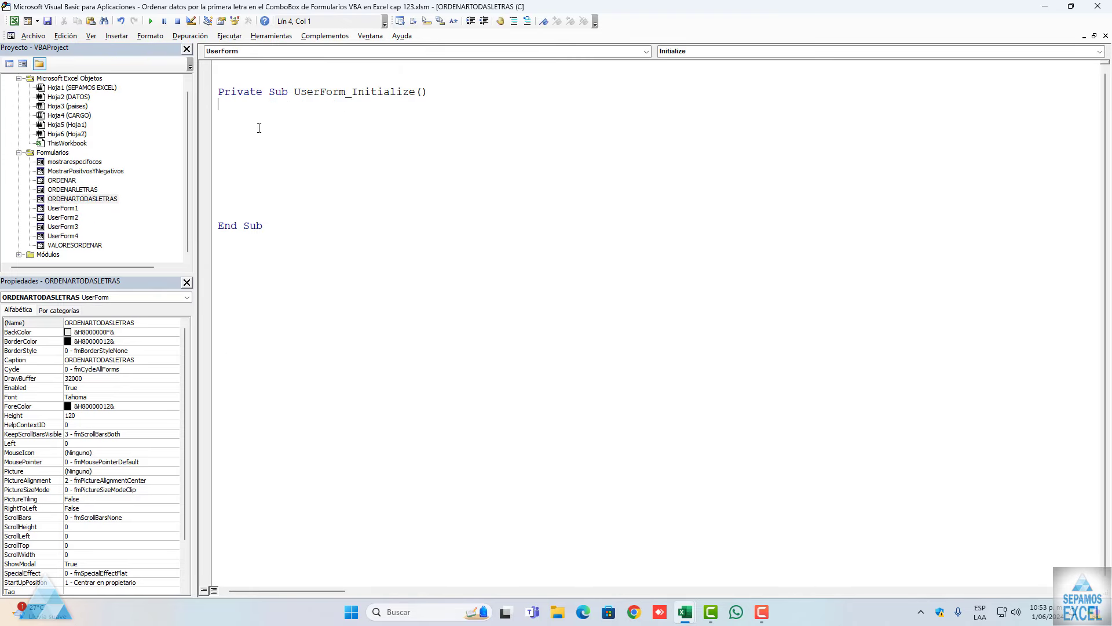
text(Dim WS As Worksheet Dim rng As Range Dim data As Variant Dim I As Long  Set WS = ThisWorkbook.Sheets("hoja1")  Set rng = WS.Range("a2:a2000")  data = Application.Transpose(rng.Value)  Me.ComboBox1.Clear  For I = LBound(data) To UBound(data) If Not IsEmpty(data(I)) Then If UCase(Left(CStr(data(I)), 1)) = "Z" Then Me.ComboBox1.AddItem data(I) End If End If Next I)
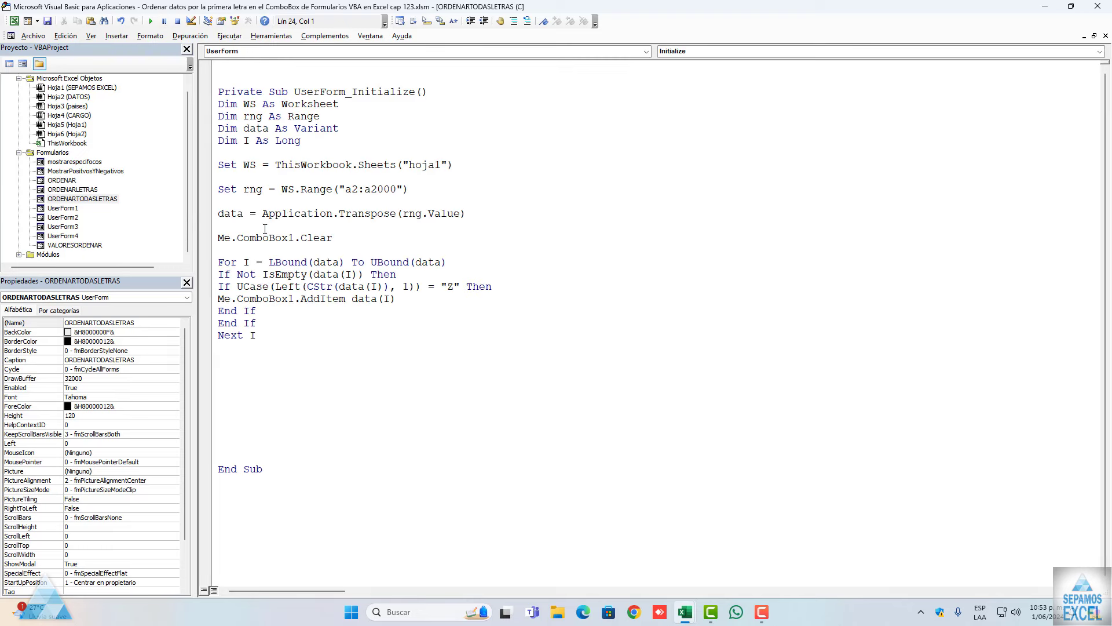
key(Delete)
key(Delete)
key(Delete)
Comment out the pasted block from Dim WS to Next I, leaving blank lines above
key(Delete)
key(Delete)
click(244, 360)
key(Delete)
drag(265, 336, 267, 111)
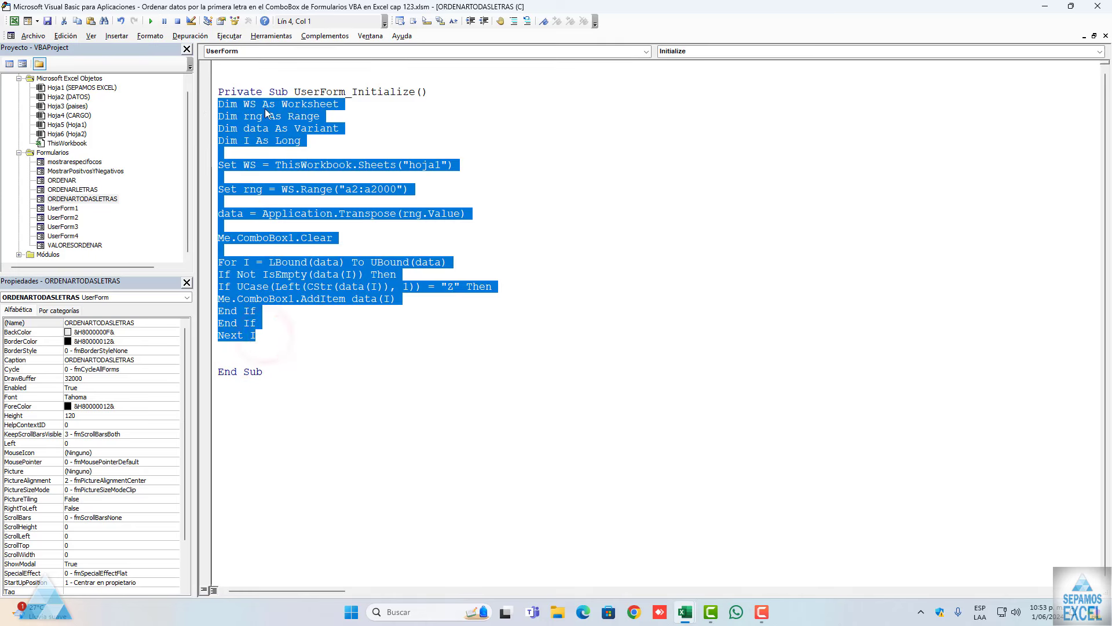
click(514, 21)
click(442, 86)
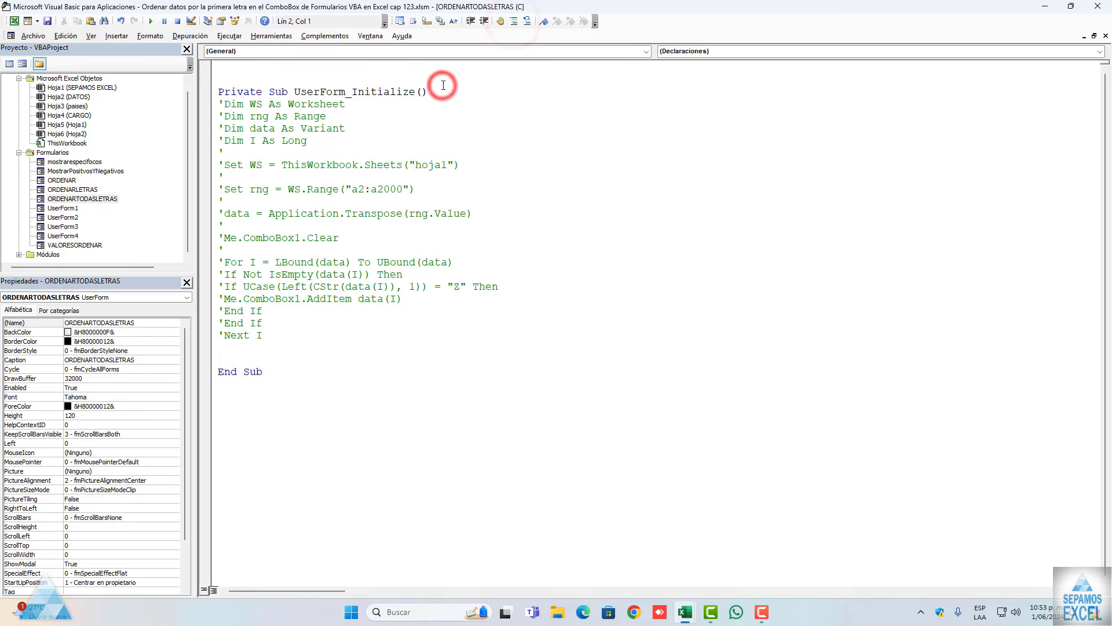
key(Return)
key(Return)
key(Return)
click(282, 111)
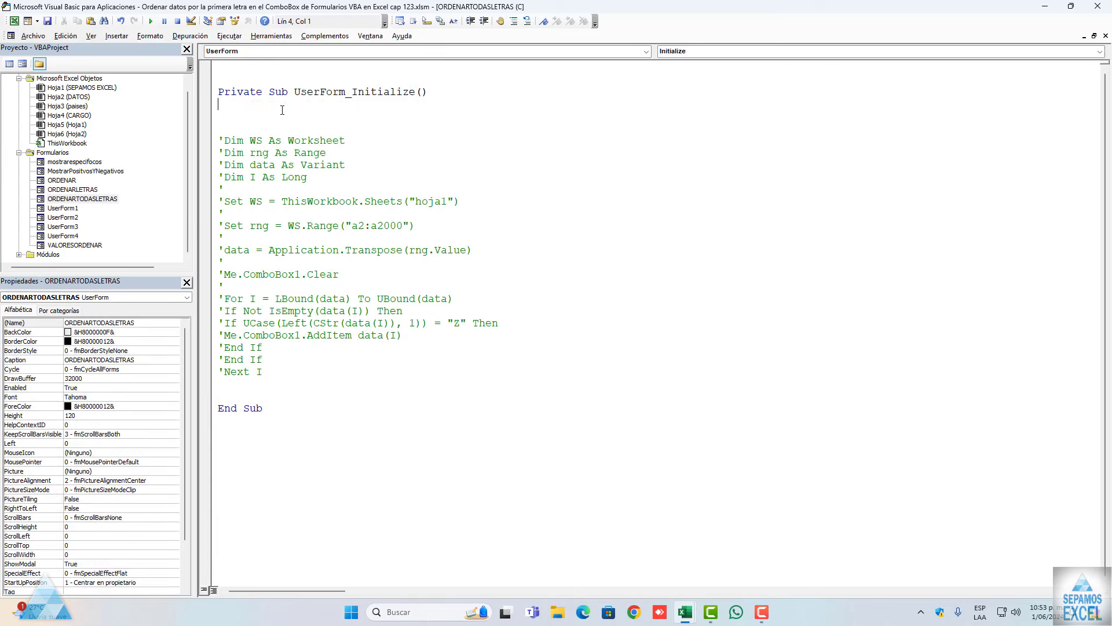
Declare Dim LETRAS As String and Dim I As Long at the top of Initialize
text(DI)
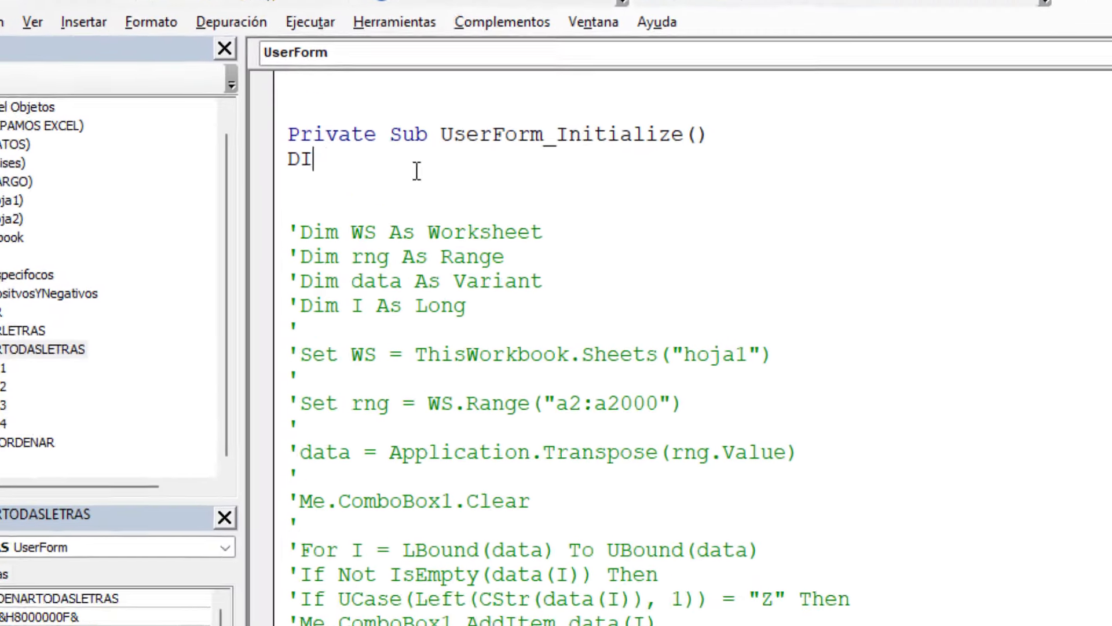
text(M LETRA)
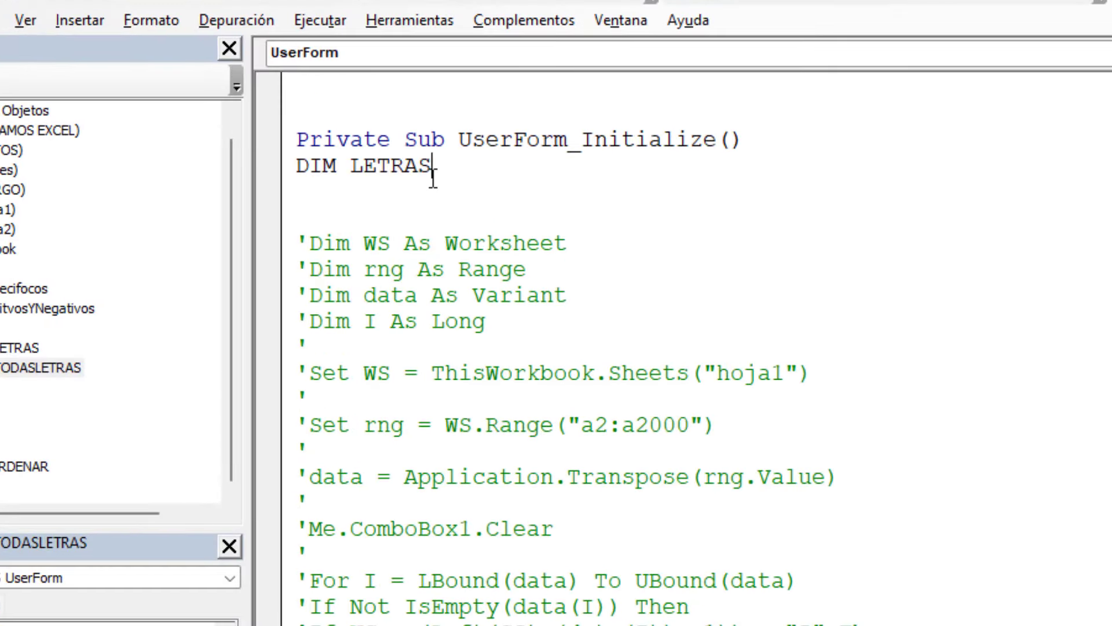
text( SI)
key(BackSpace)
text(TRING)
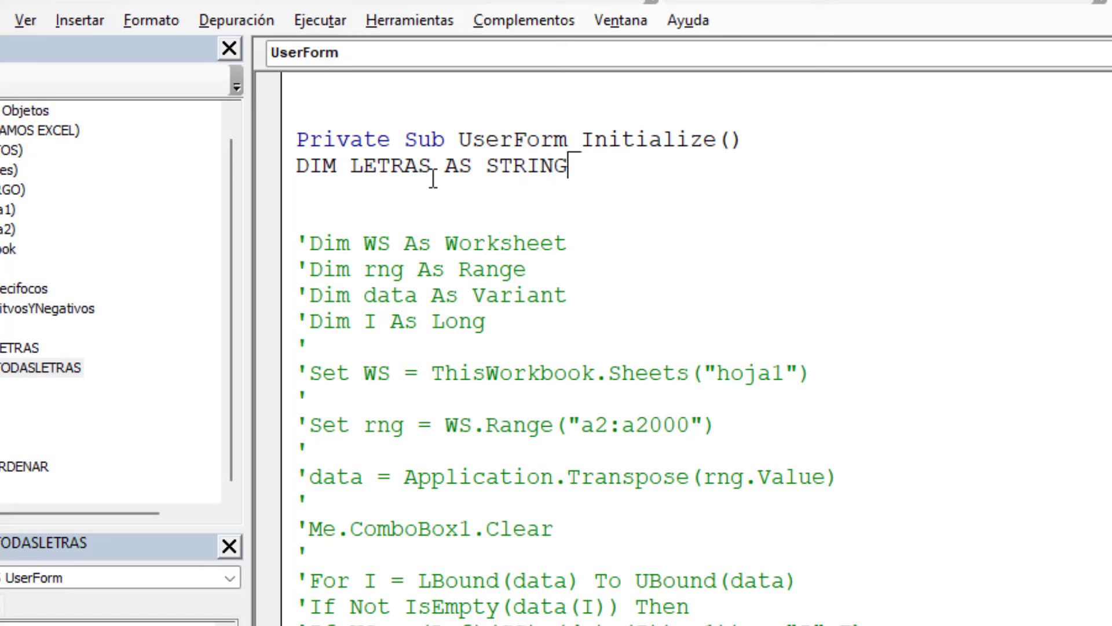
key(Return)
text(DIM I A)
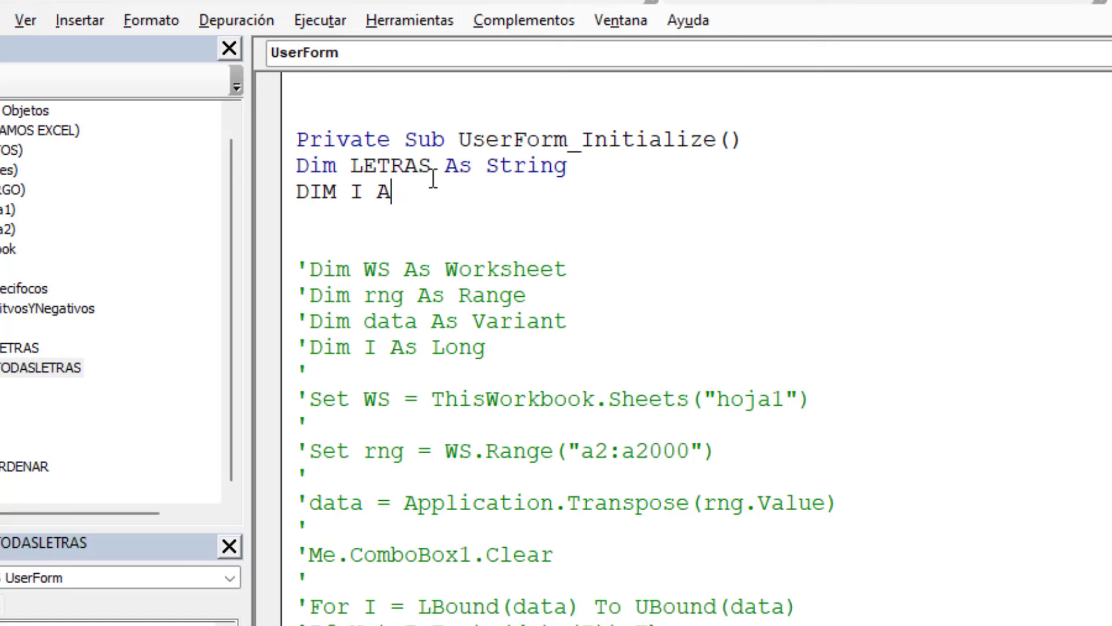
text(S L)
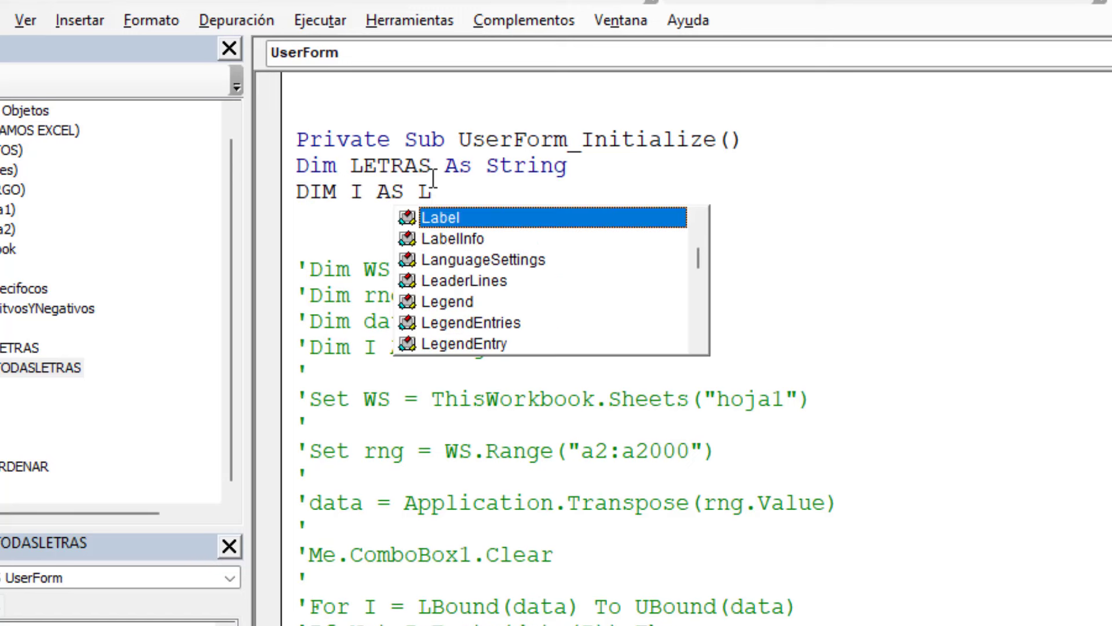
text(o)
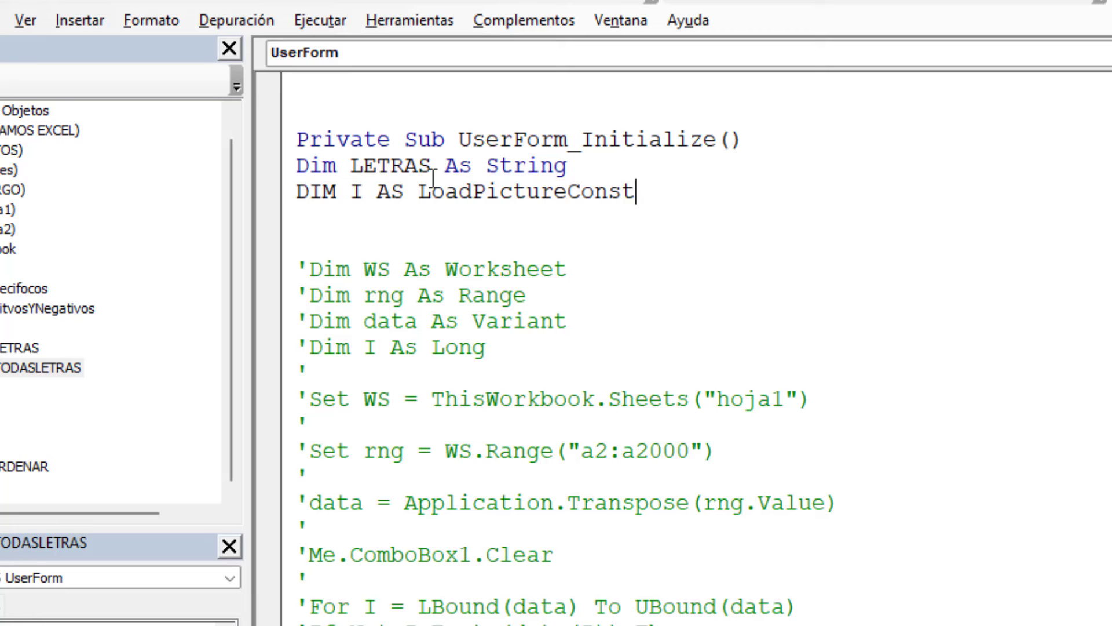
key(BackSpace)
key(BackSpace)
key(BackSpace)
text(g)
key(Return)
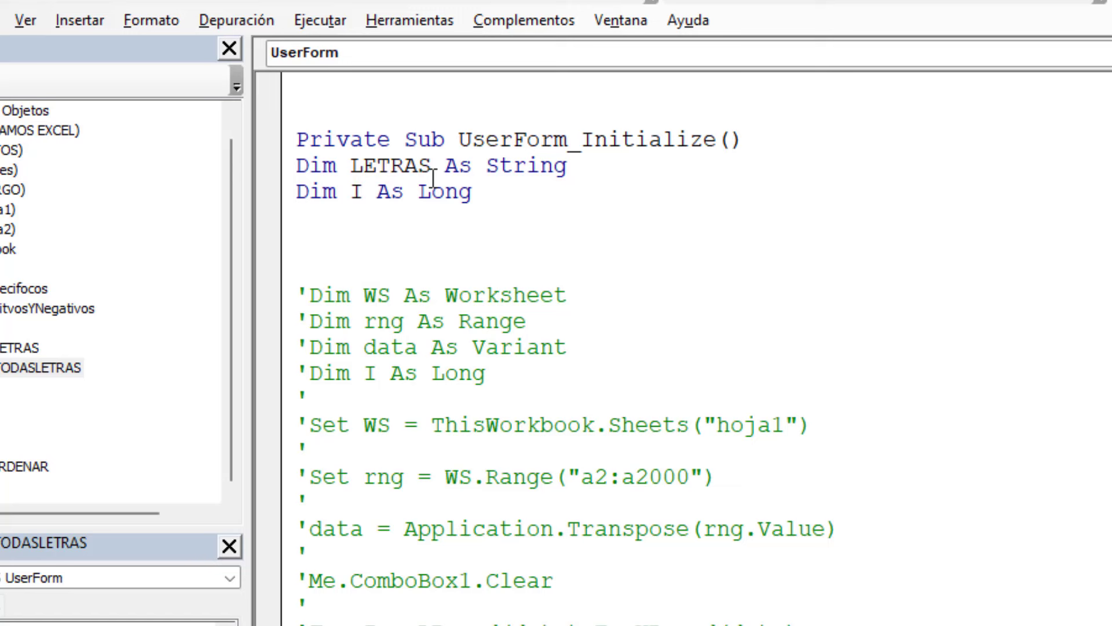
key(Return)
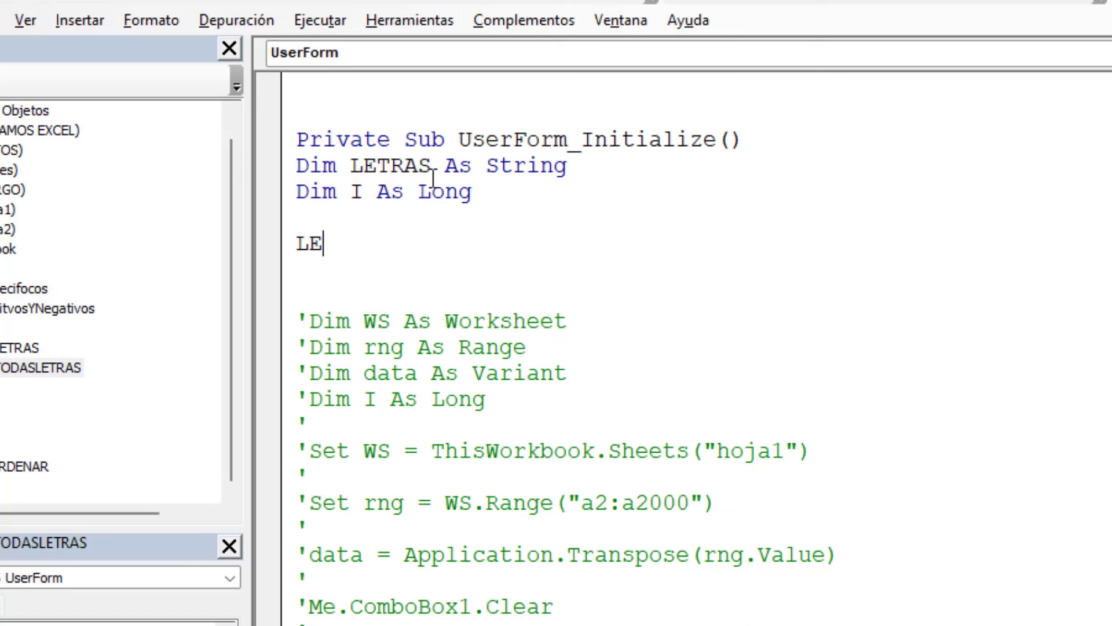
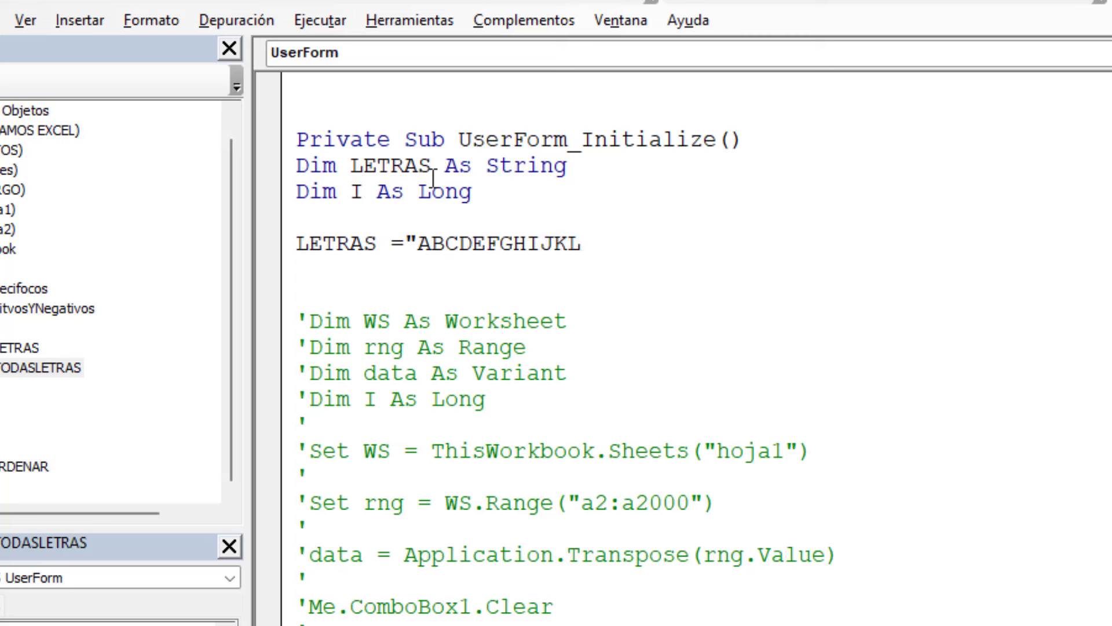
Finish the LETRAS alphabet string and add the line For I = 1 To Len(LETRAS)
text(M)
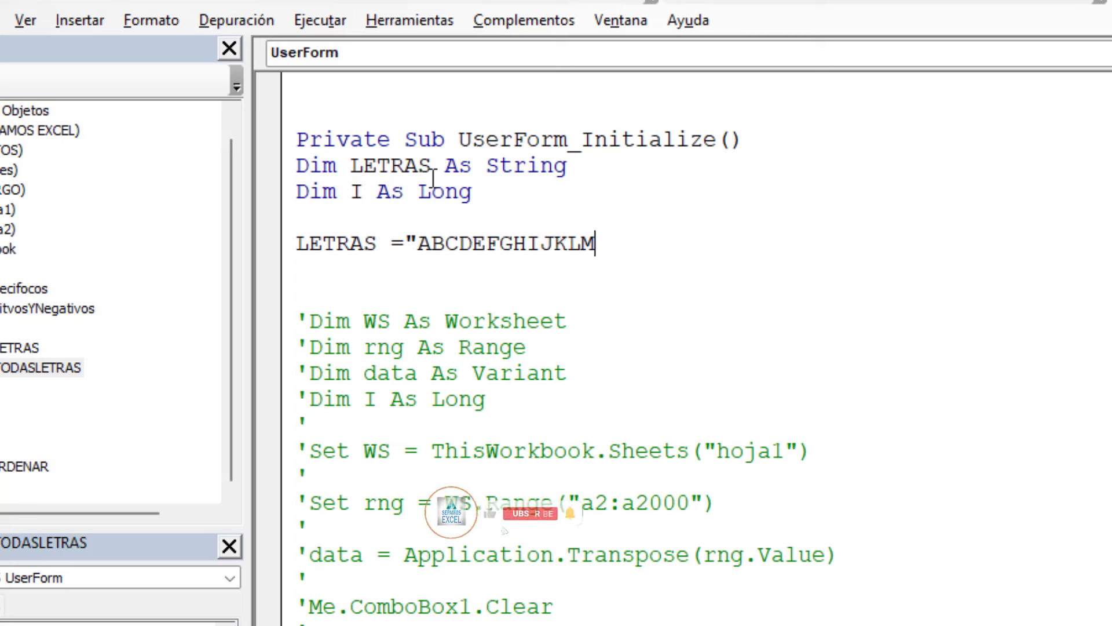
text(NOP)
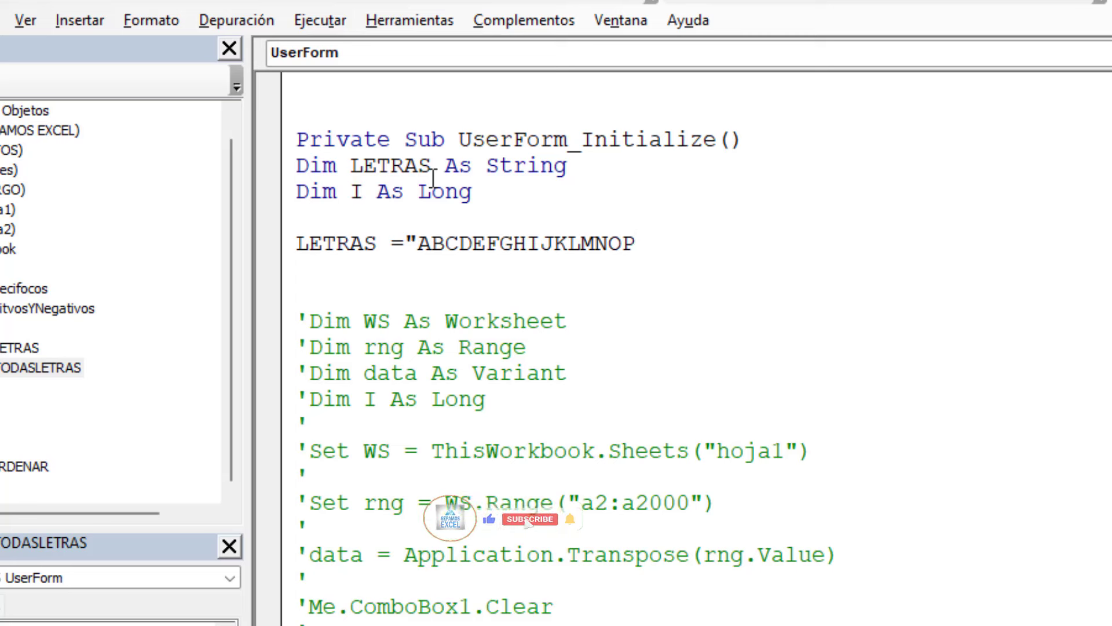
text(Q)
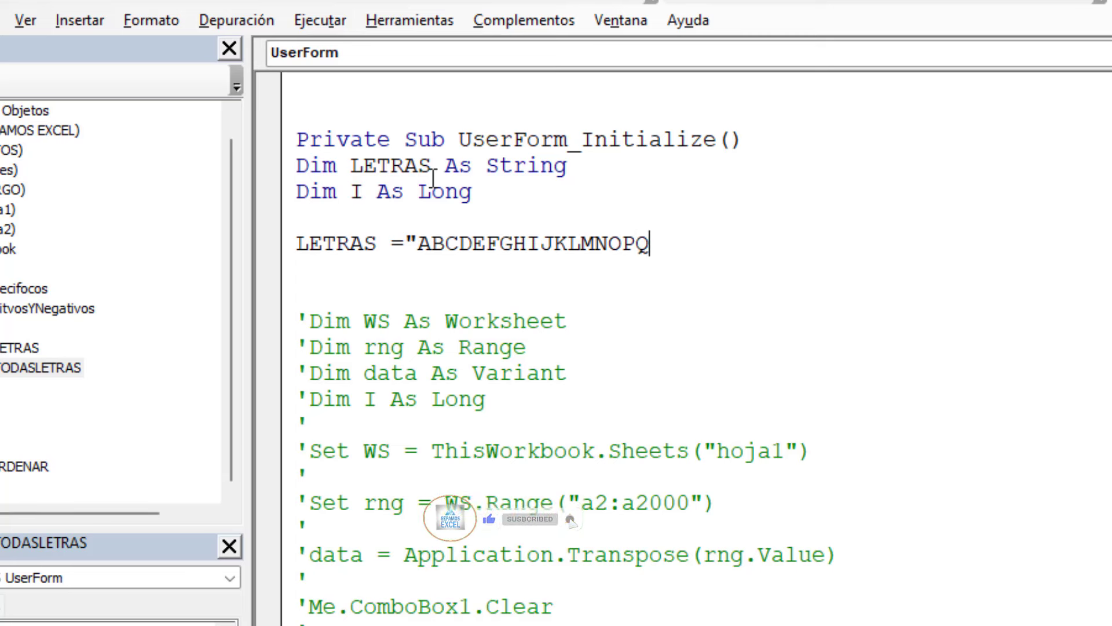
text(RSTUV)
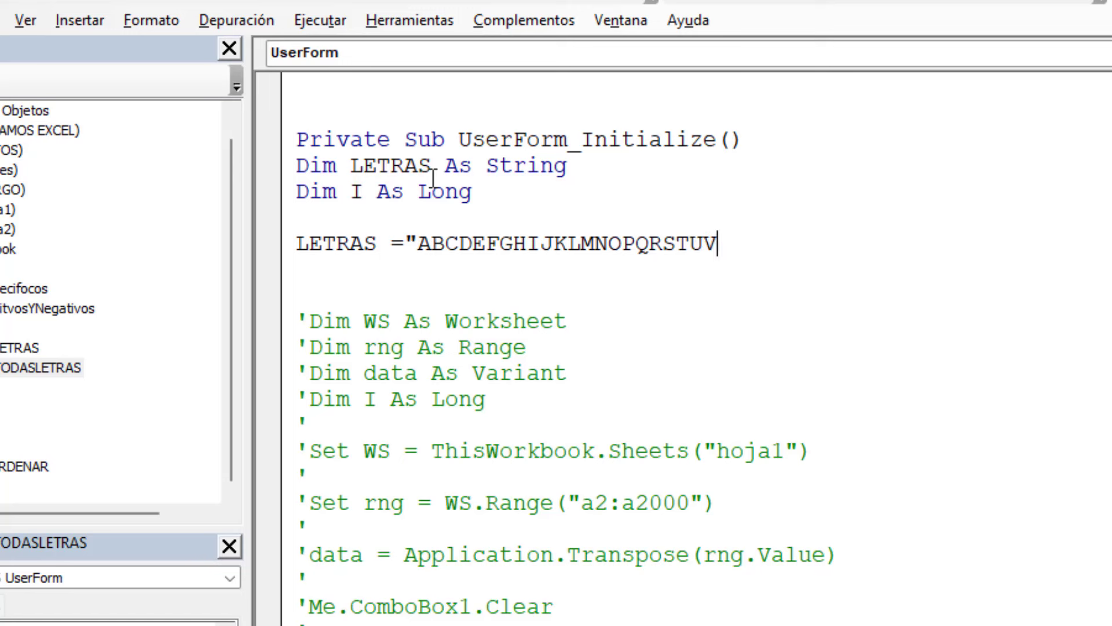
text(WX)
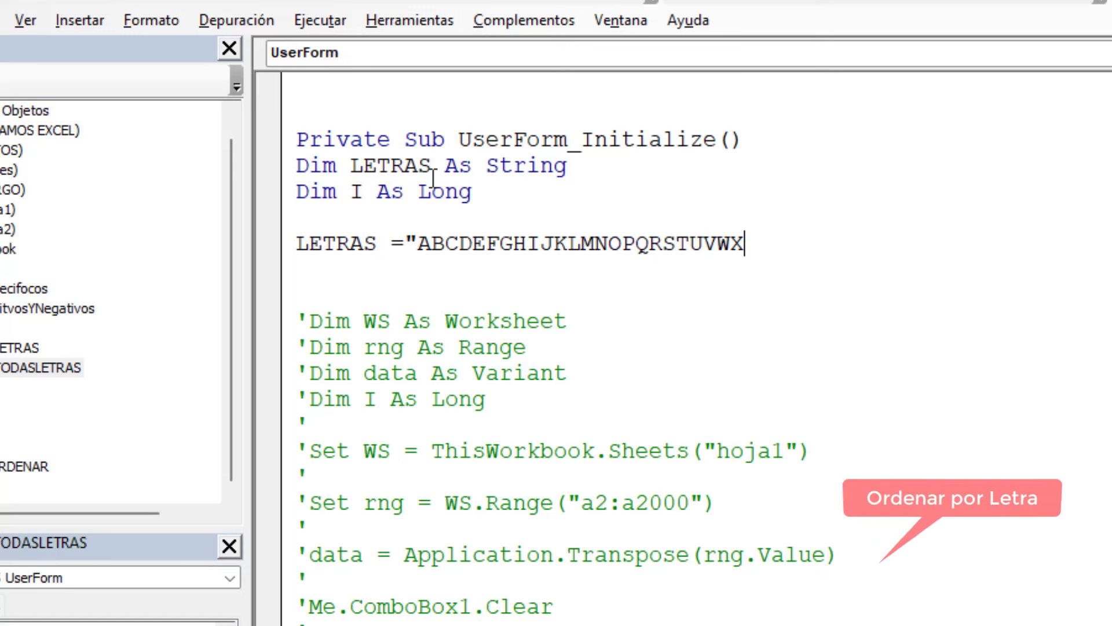
text(YZ)
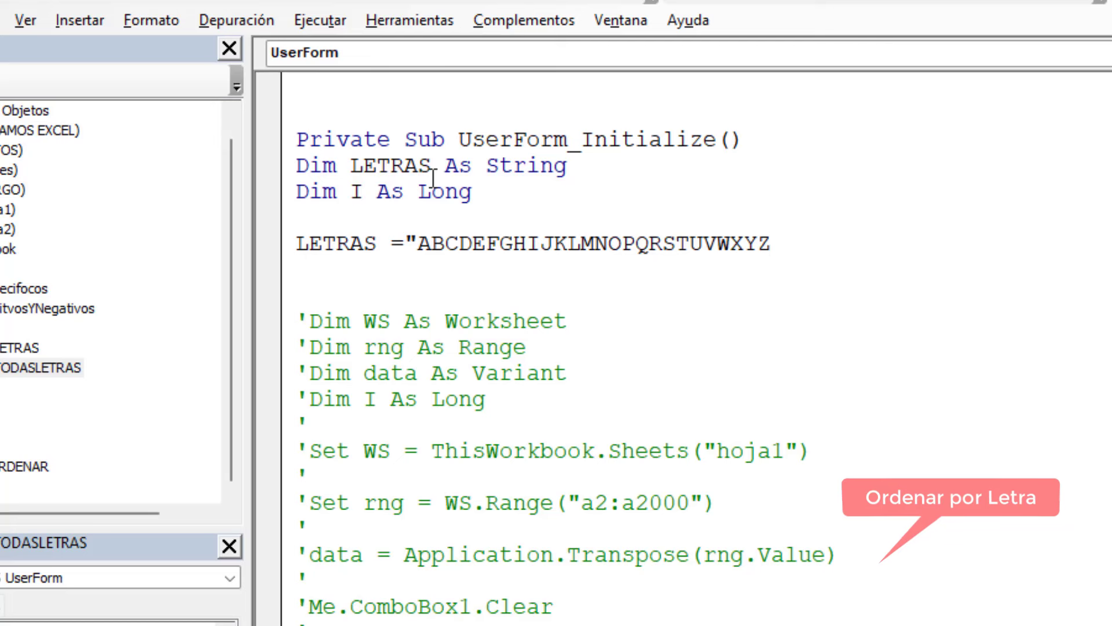
text(")
key(Return)
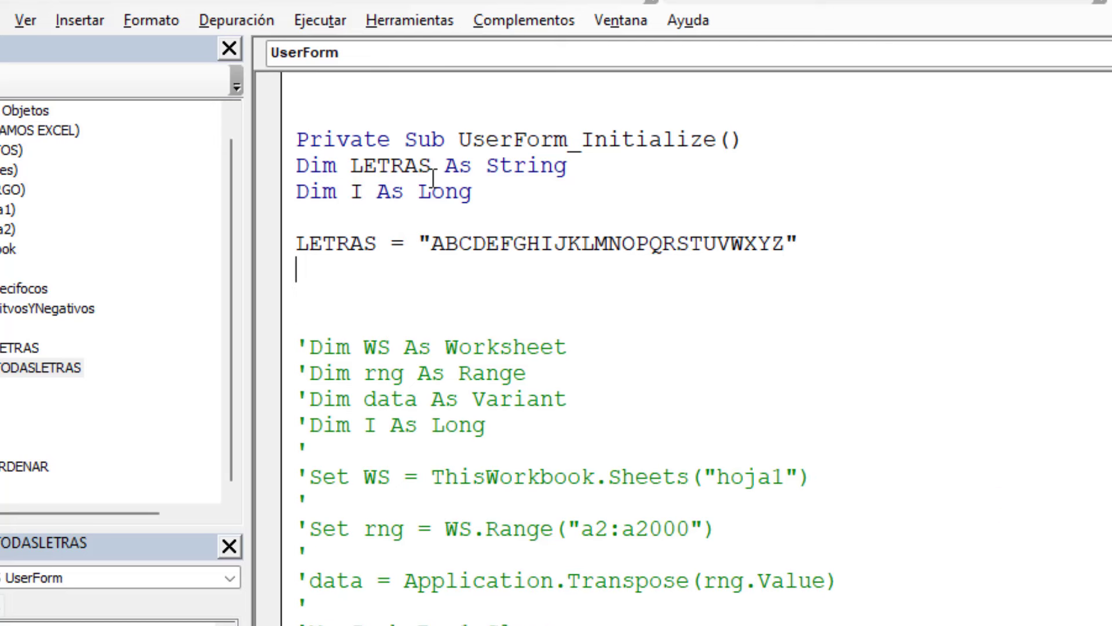
text(FO)
text(R I =)
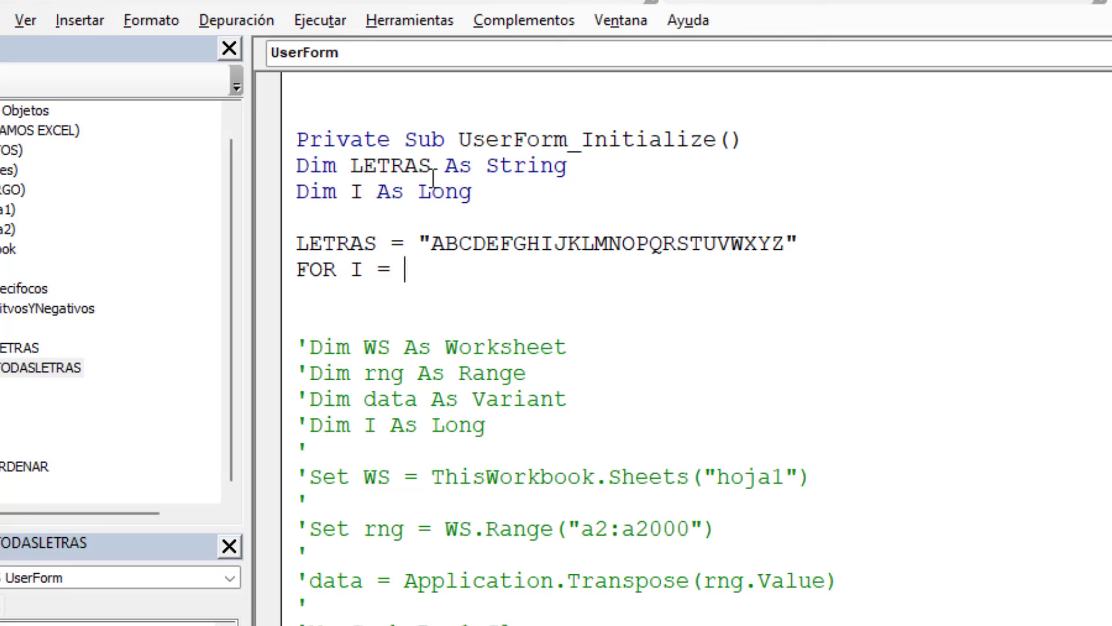
text(1 TO LE)
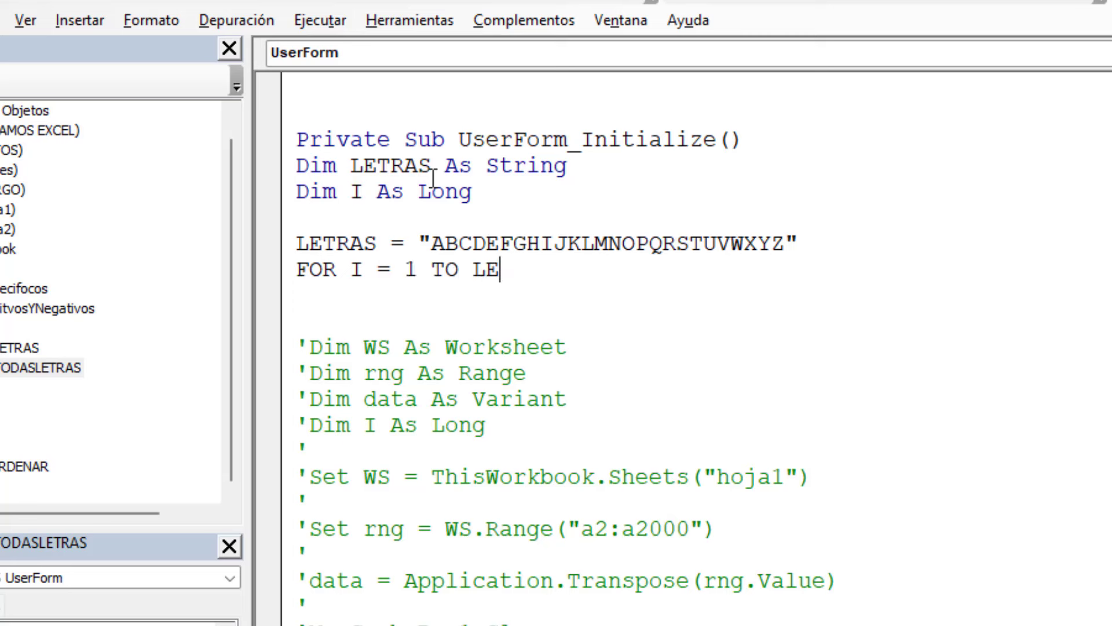
text(N(E)
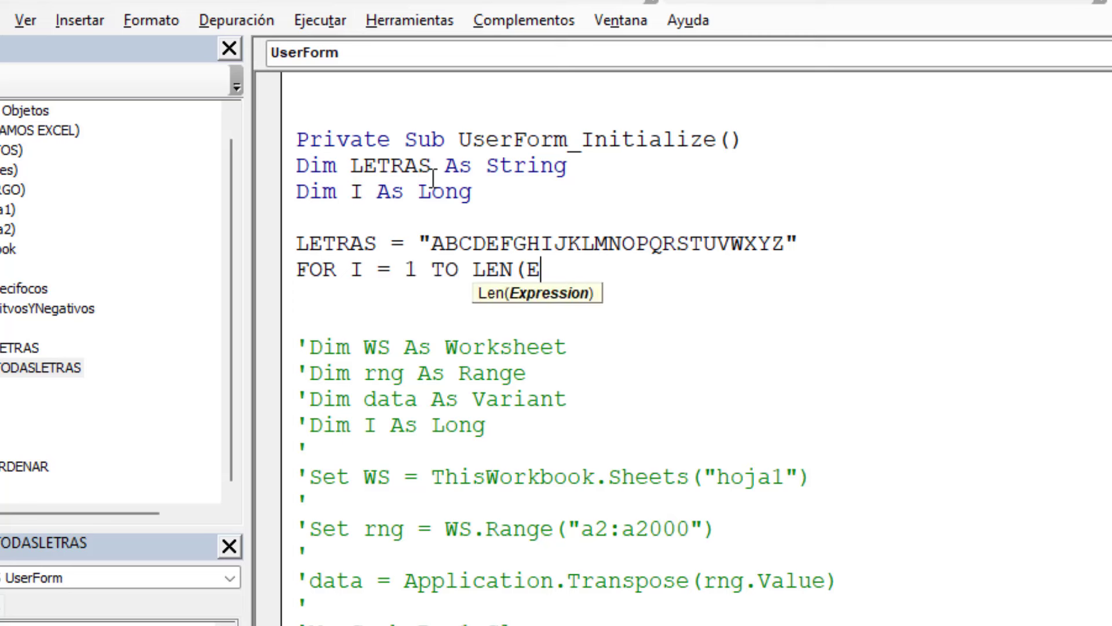
text(TR)
key(BackSpace)
key(BackSpace)
key(BackSpace)
text(LETRAS)
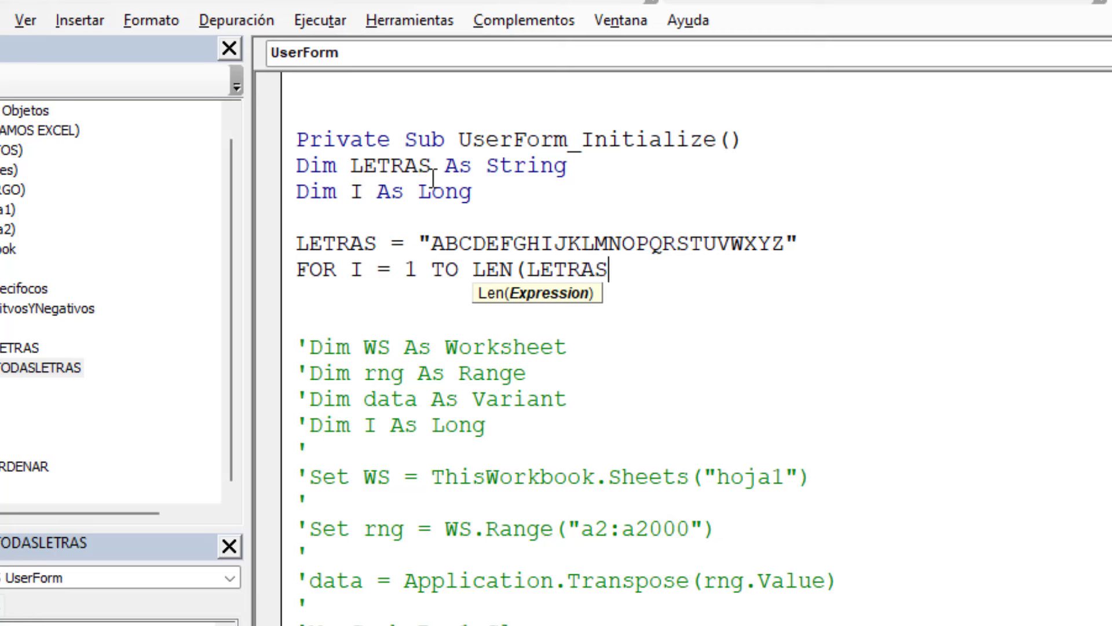
text())
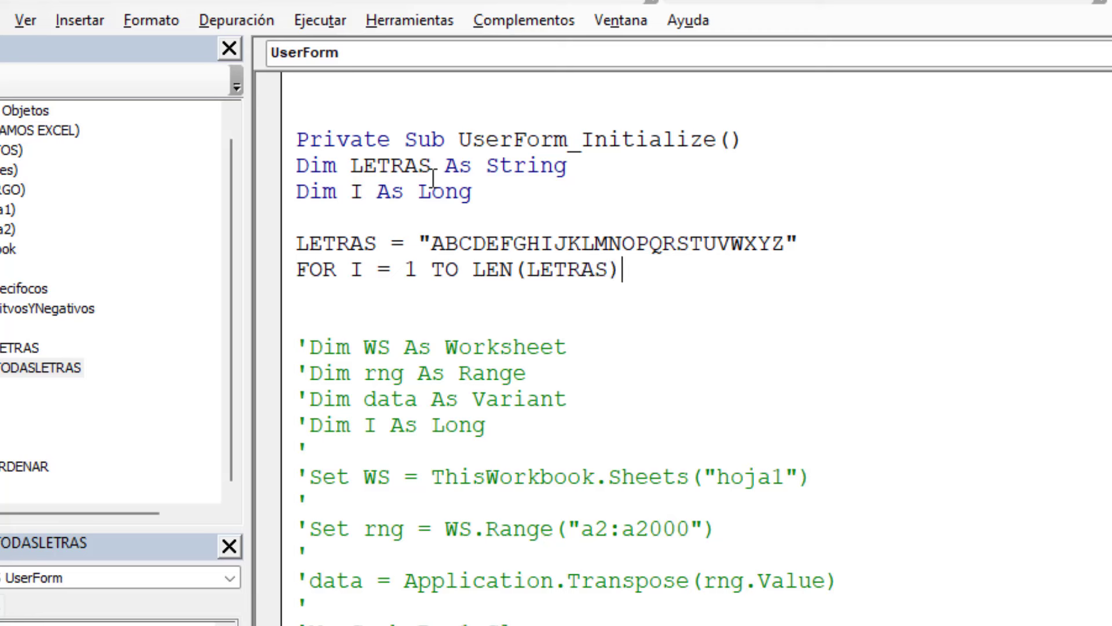
key(Return)
Add Me.ComboBox1.AddItem Mid(LETRAS, I, 1) as the loop body and close it with Next I
text(ME)
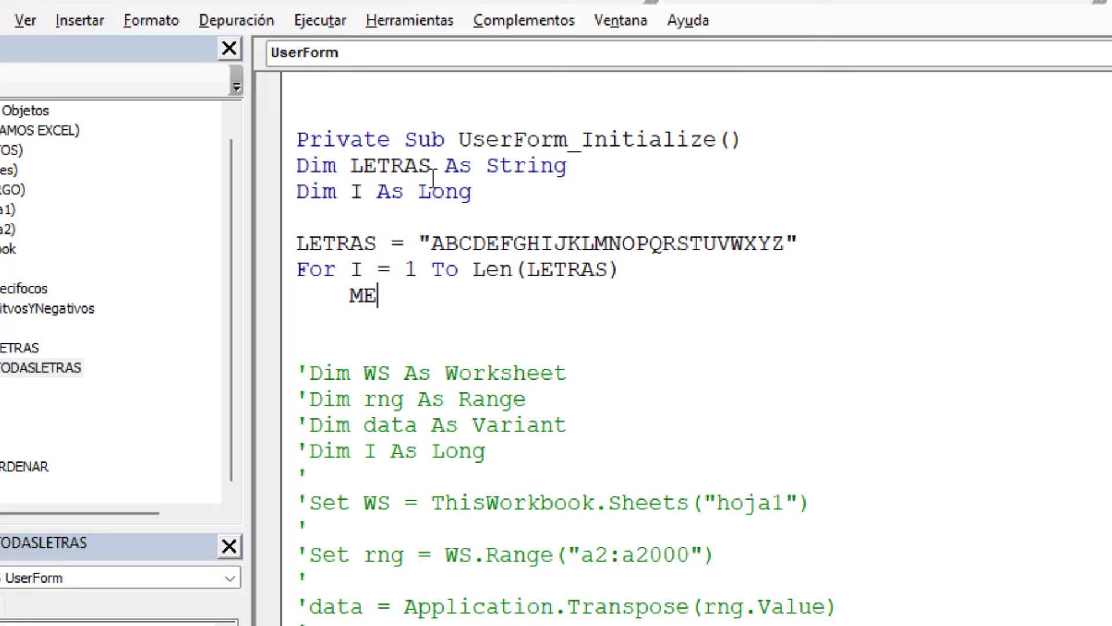
text(.CO )
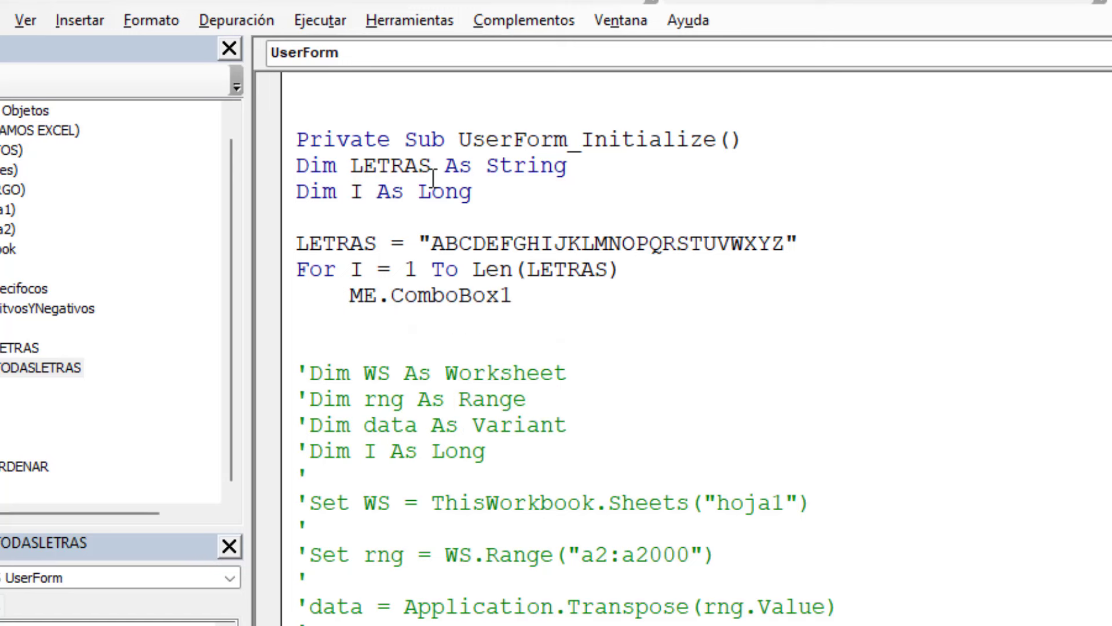
text(.ADD)
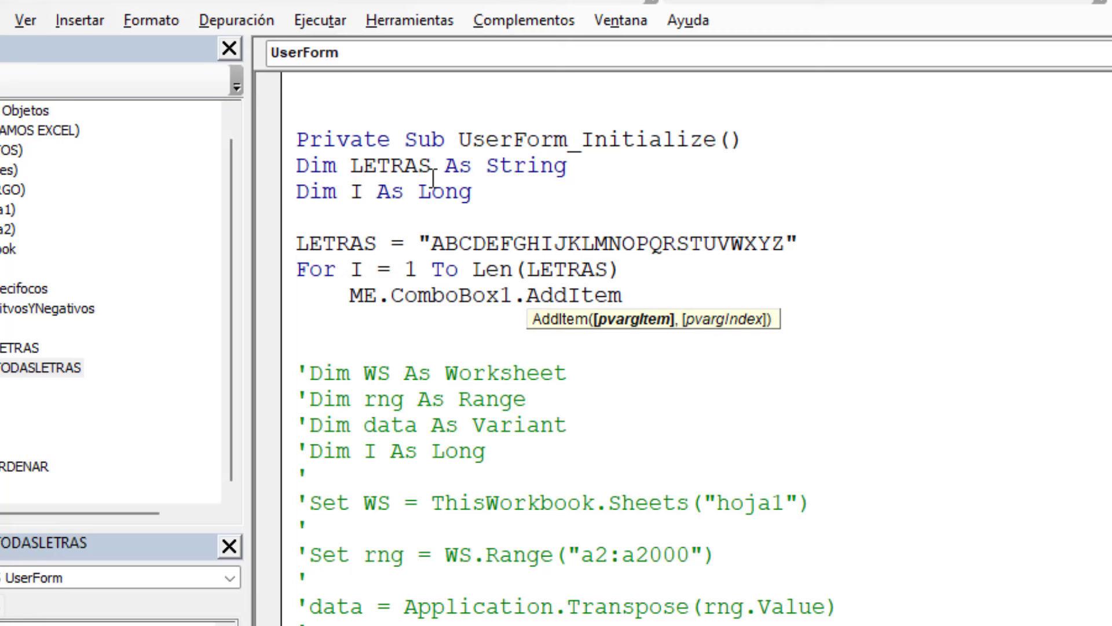
text( ,)
key(BackSpace)
text(MIN)
key(BackSpace)
text(D()
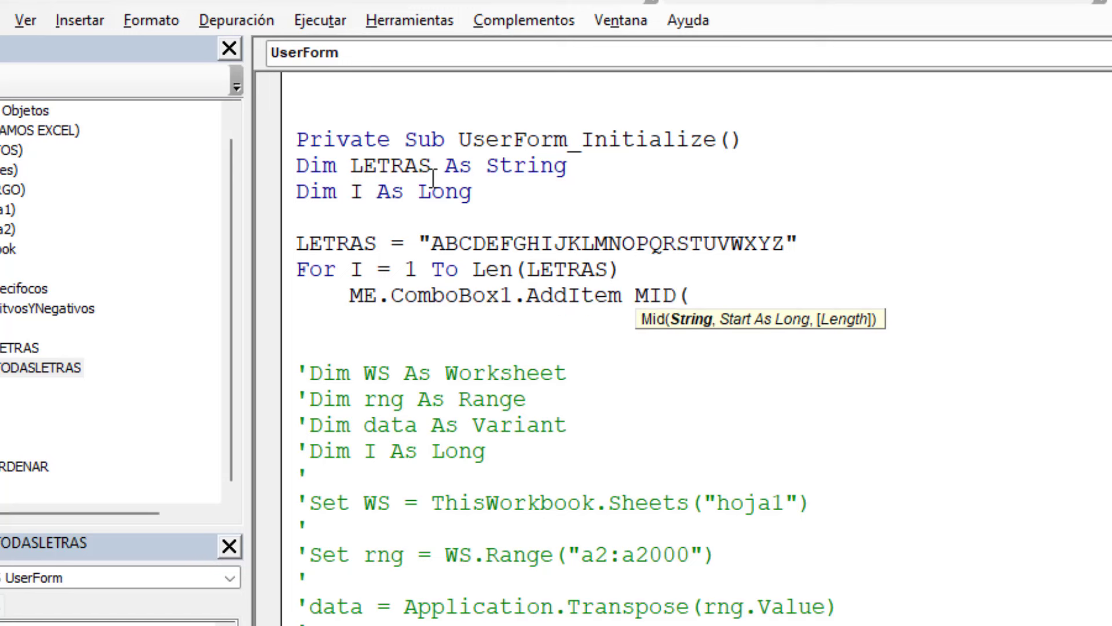
text(LETRAS)
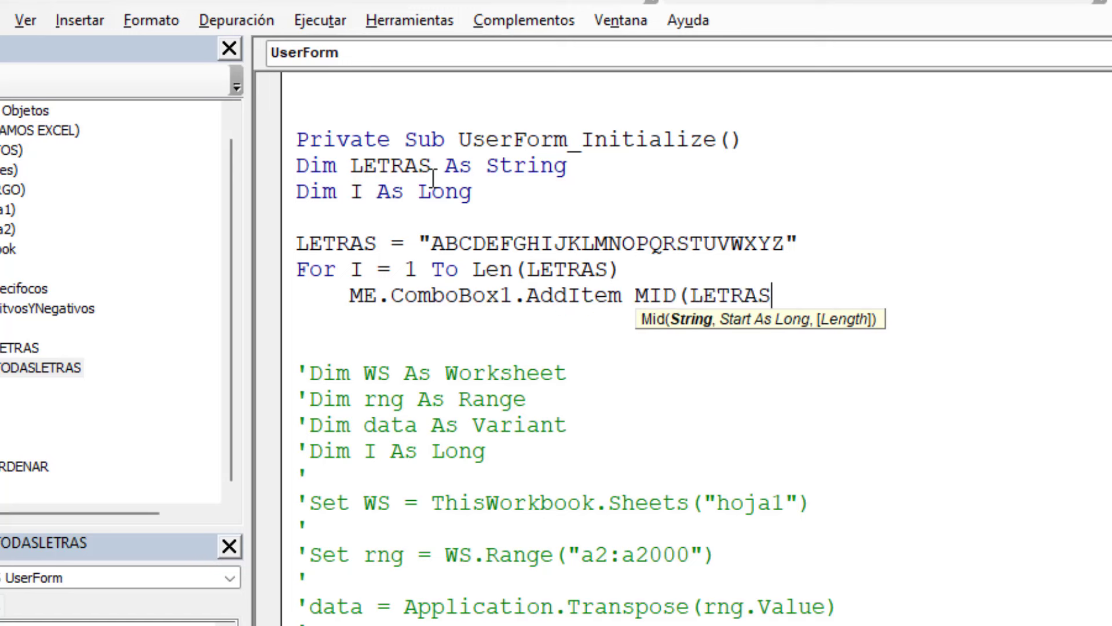
text(,)
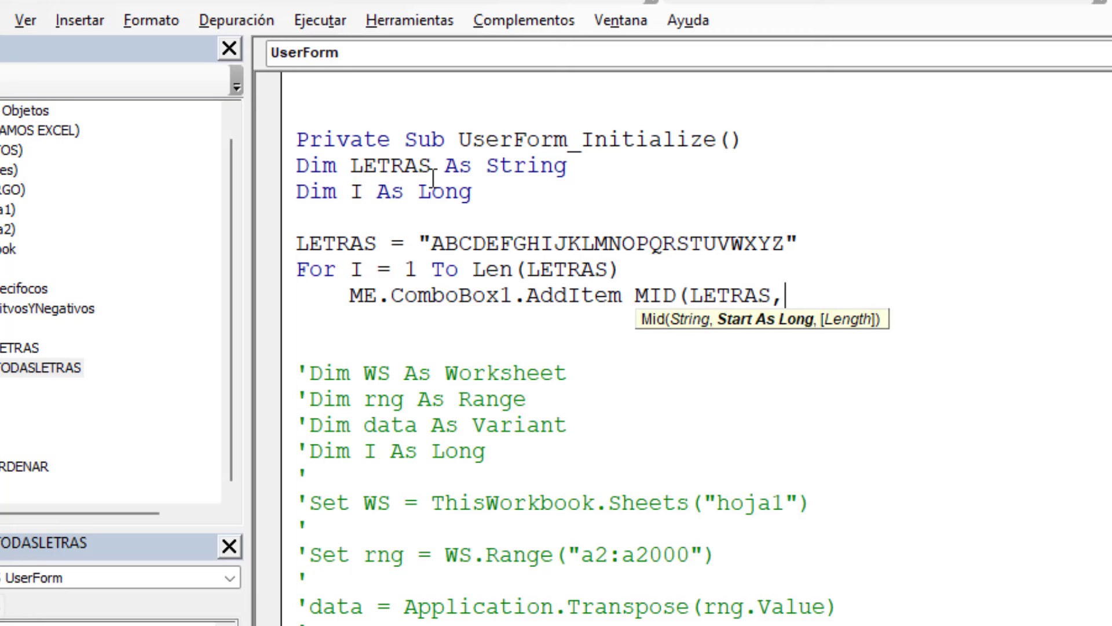
text(I,)
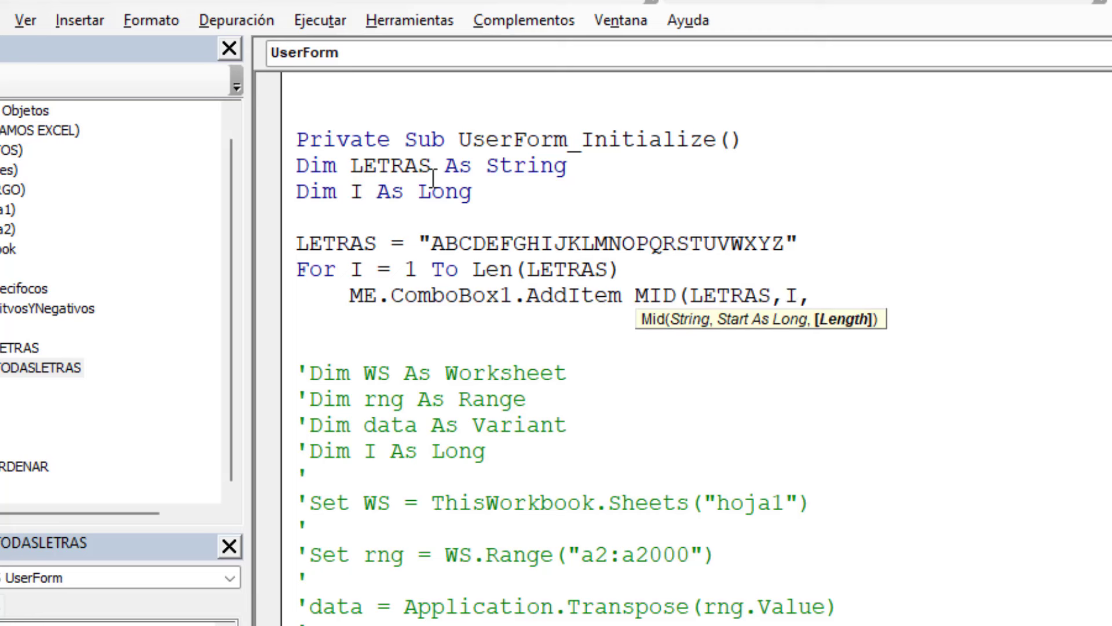
text(1))
key(Return)
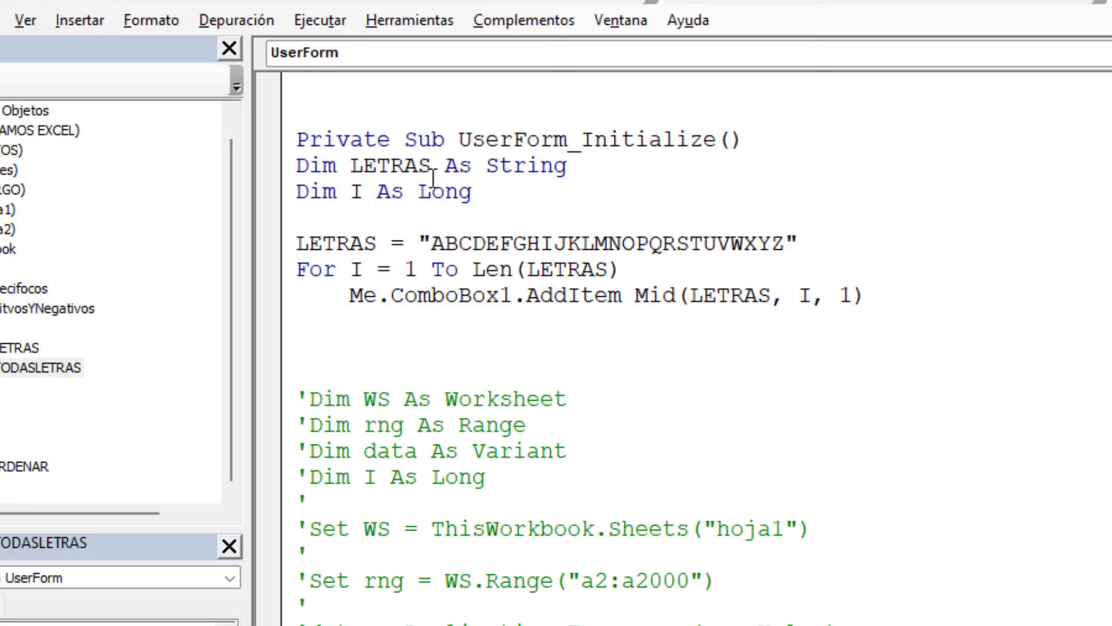
text(NEX)
text(T)
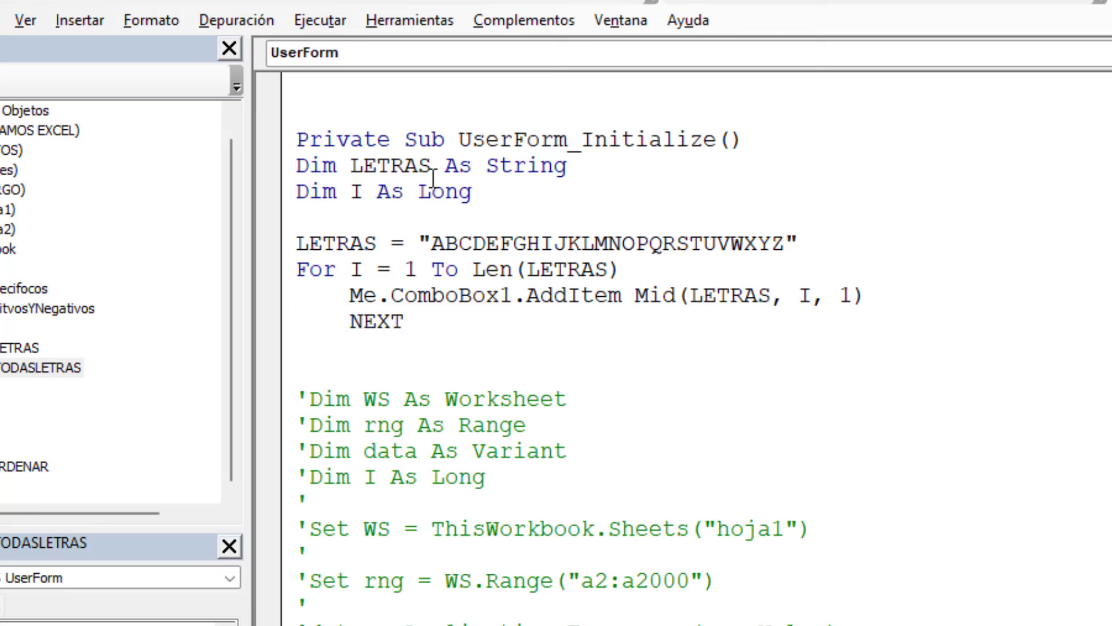
text( I)
click(342, 370)
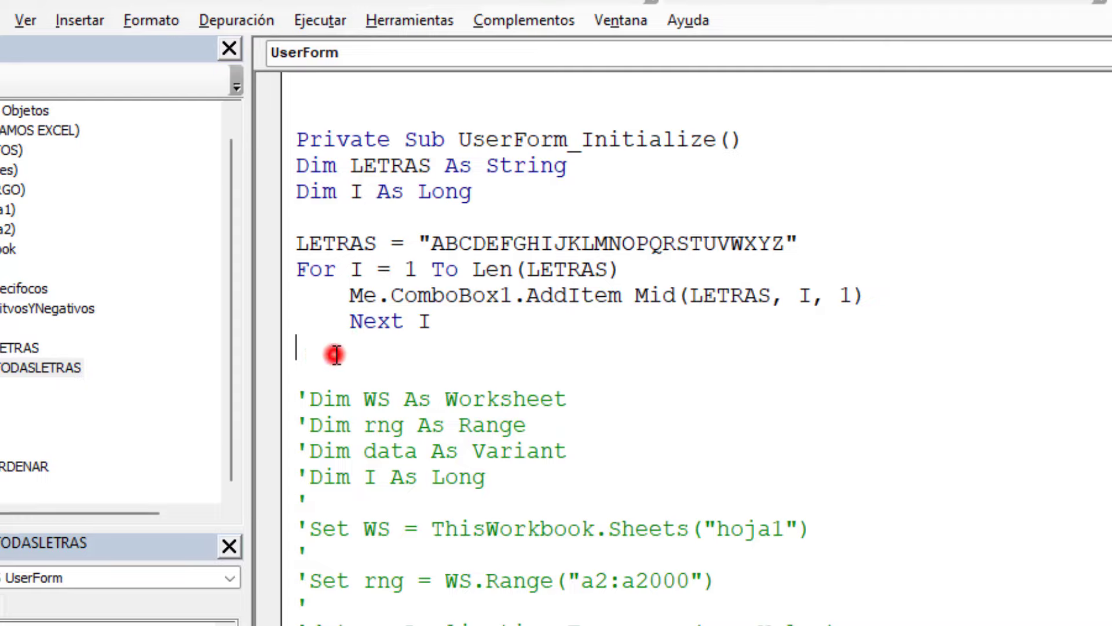
key(Delete)
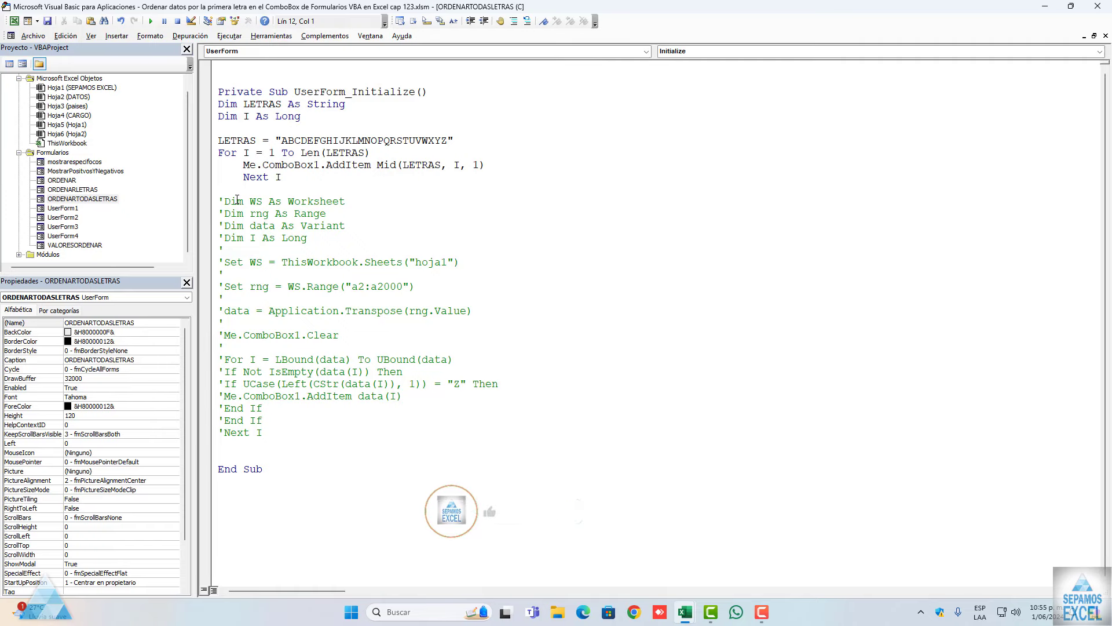
Test-run the form, confirm the first combo box lists letters A to Z, then close it
key(F5)
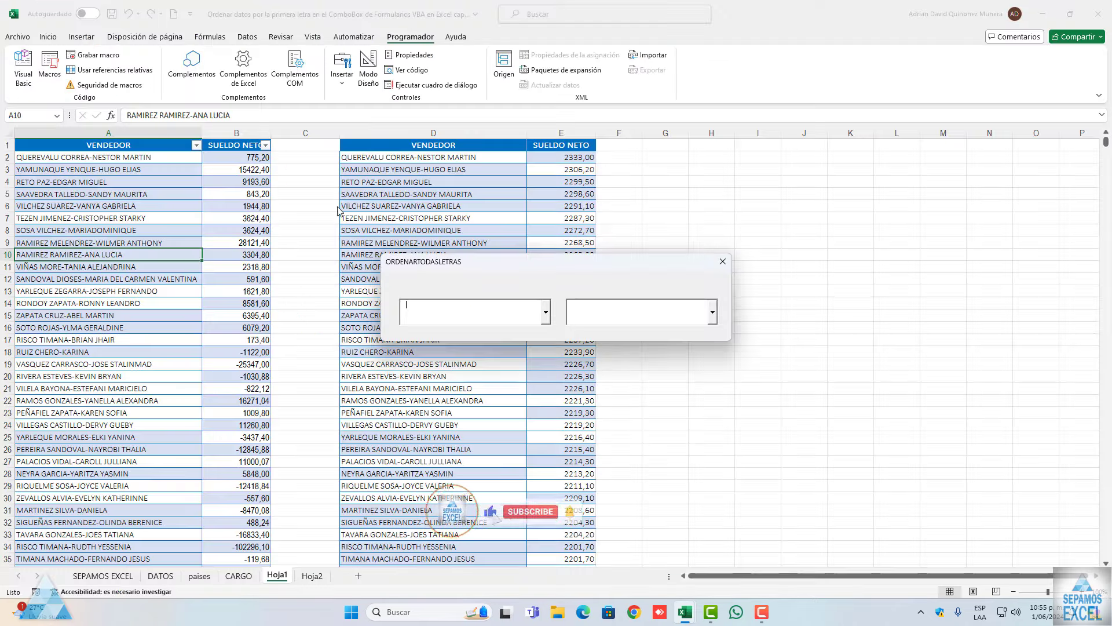
click(544, 312)
drag(509, 261, 393, 189)
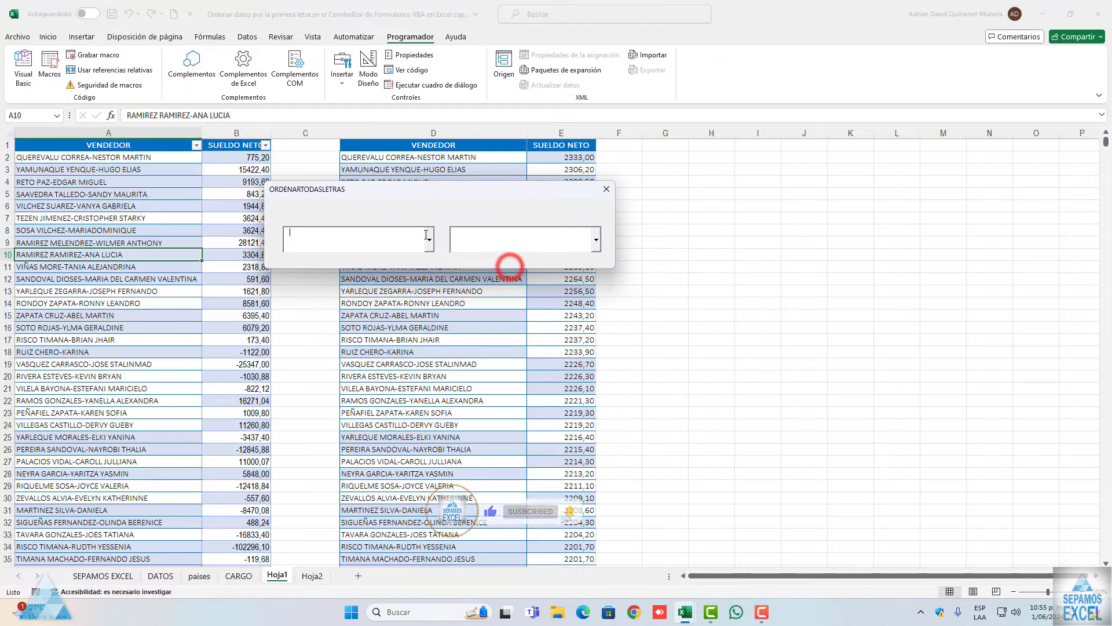
click(430, 238)
drag(429, 279, 432, 314)
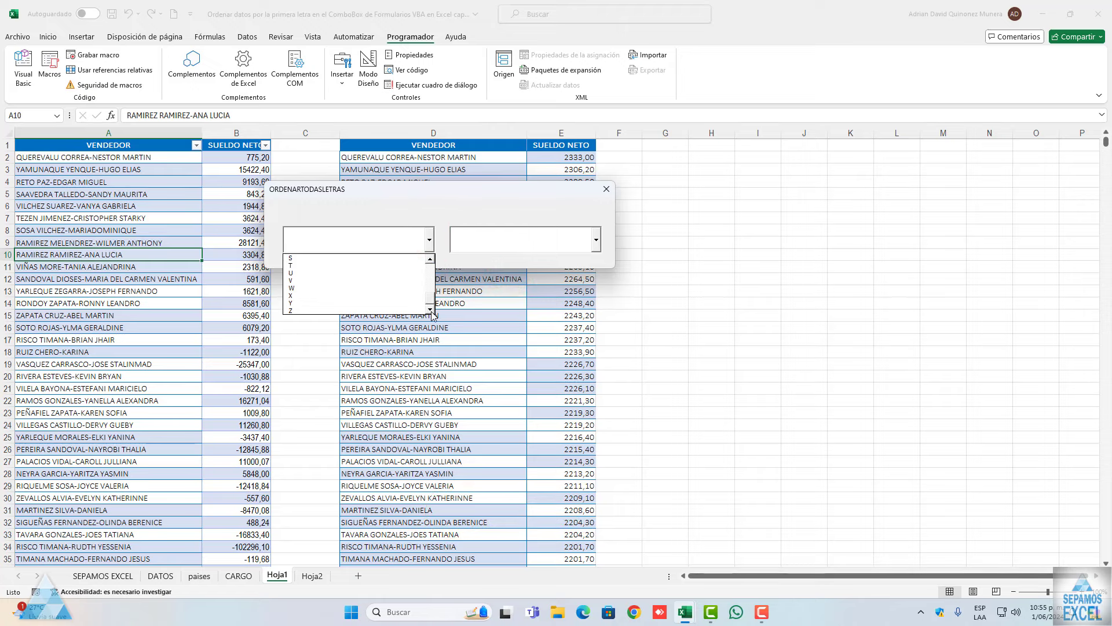
click(606, 189)
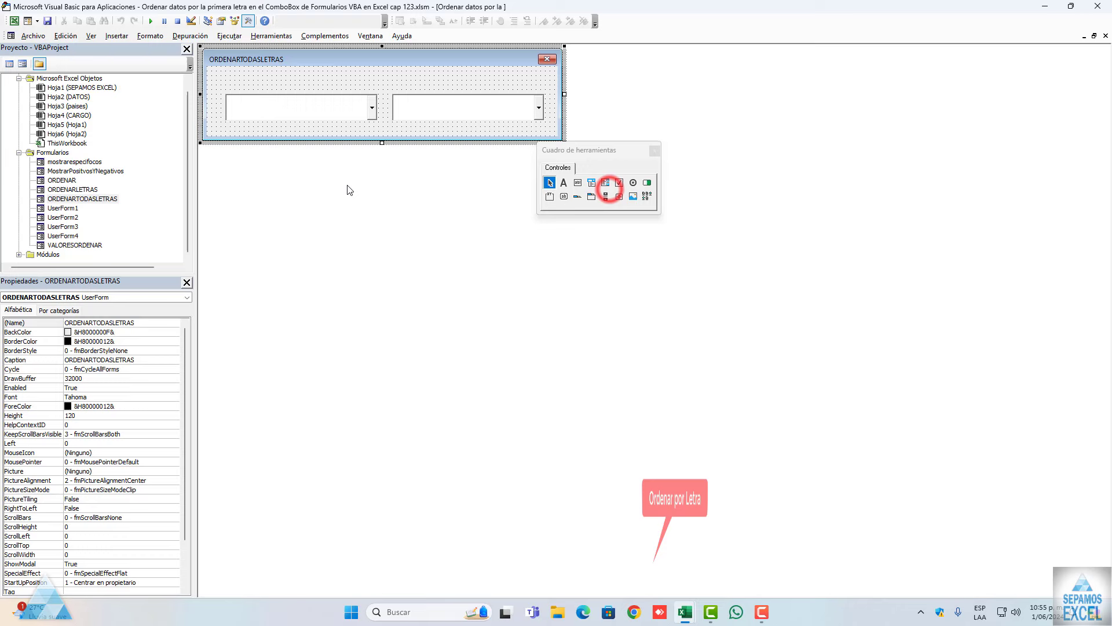
Create a ComboBox1_Change procedure and move the old commented-out filter code into it
click(406, 115)
double_click(367, 87)
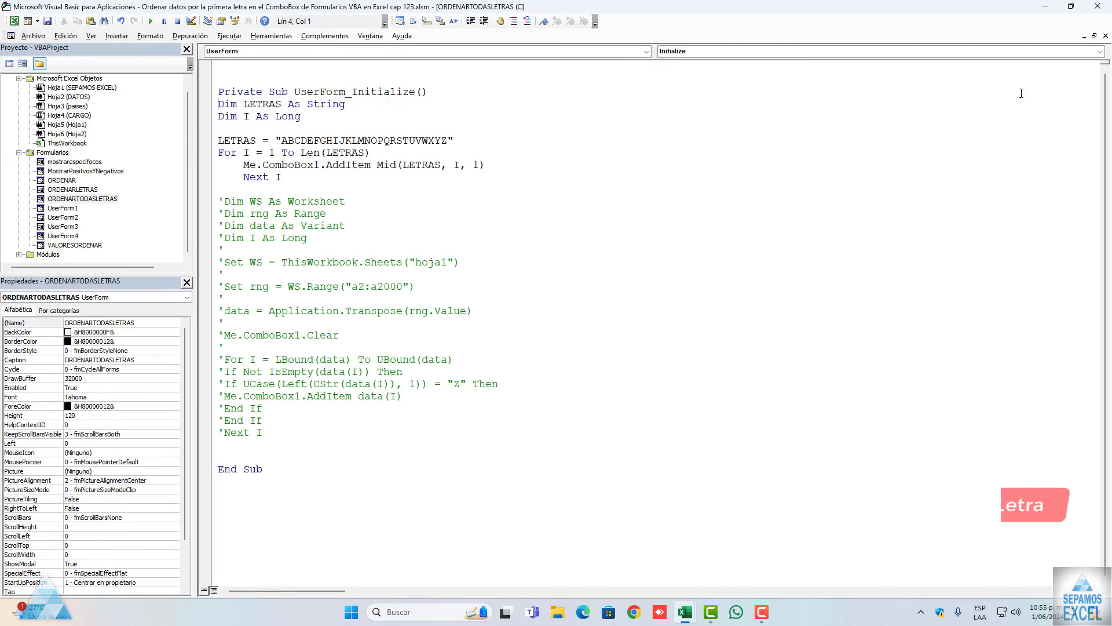
click(1105, 36)
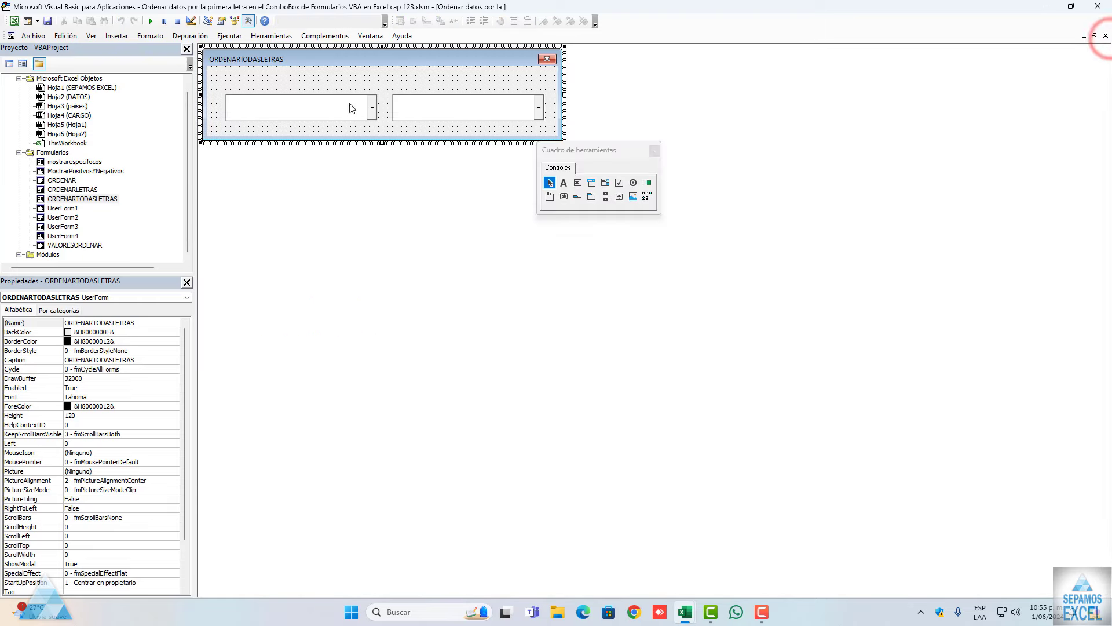
double_click(352, 108)
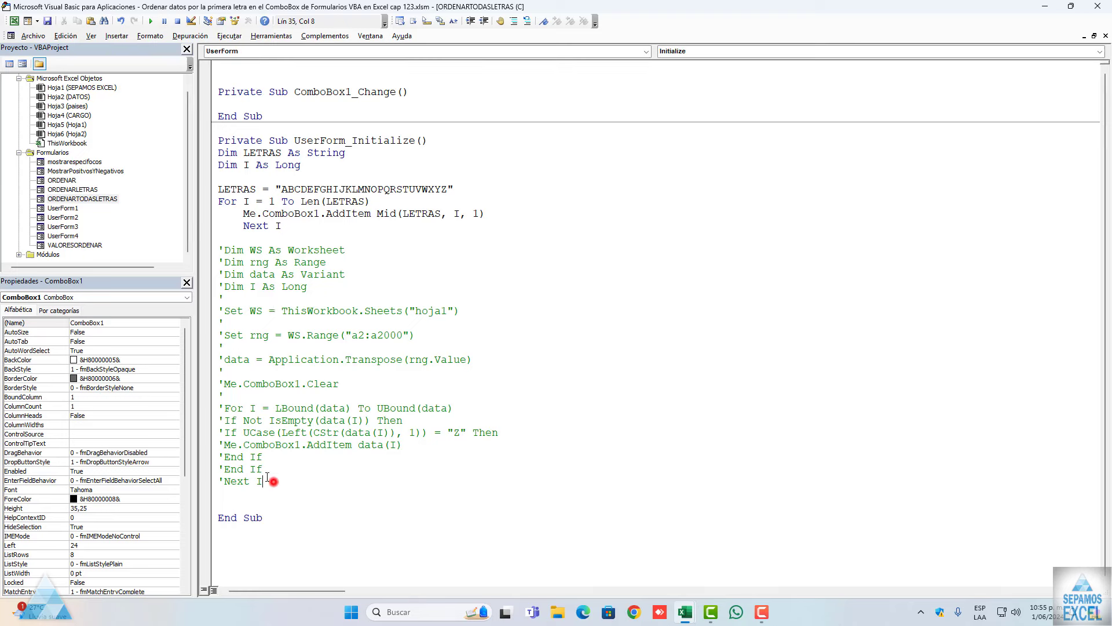
drag(275, 482, 203, 255)
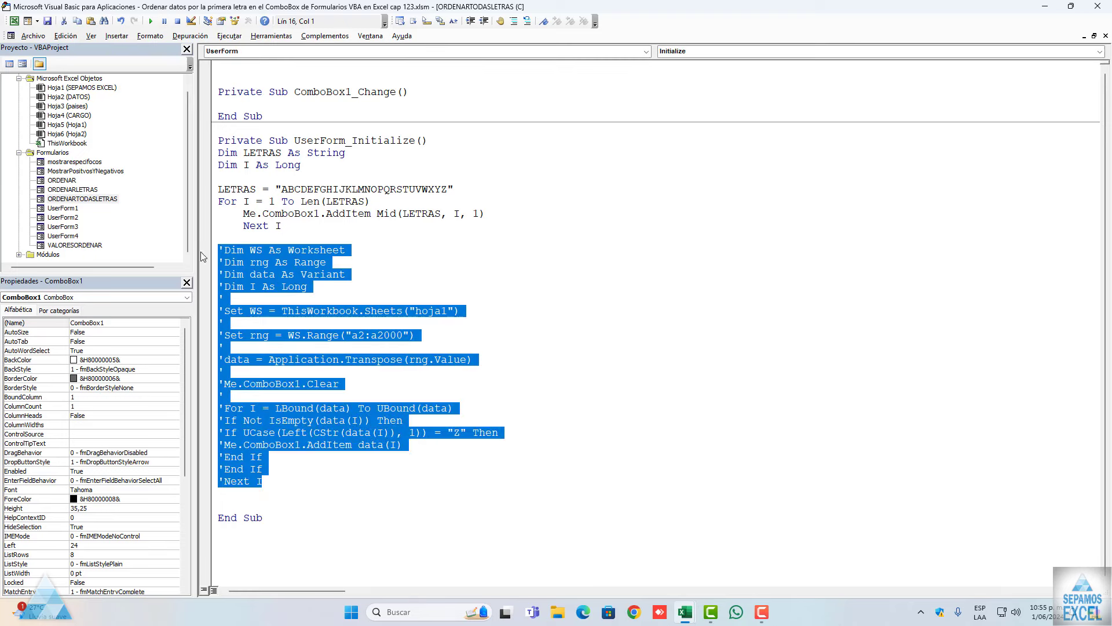
key(Delete)
key(Delete)
key(Delete)
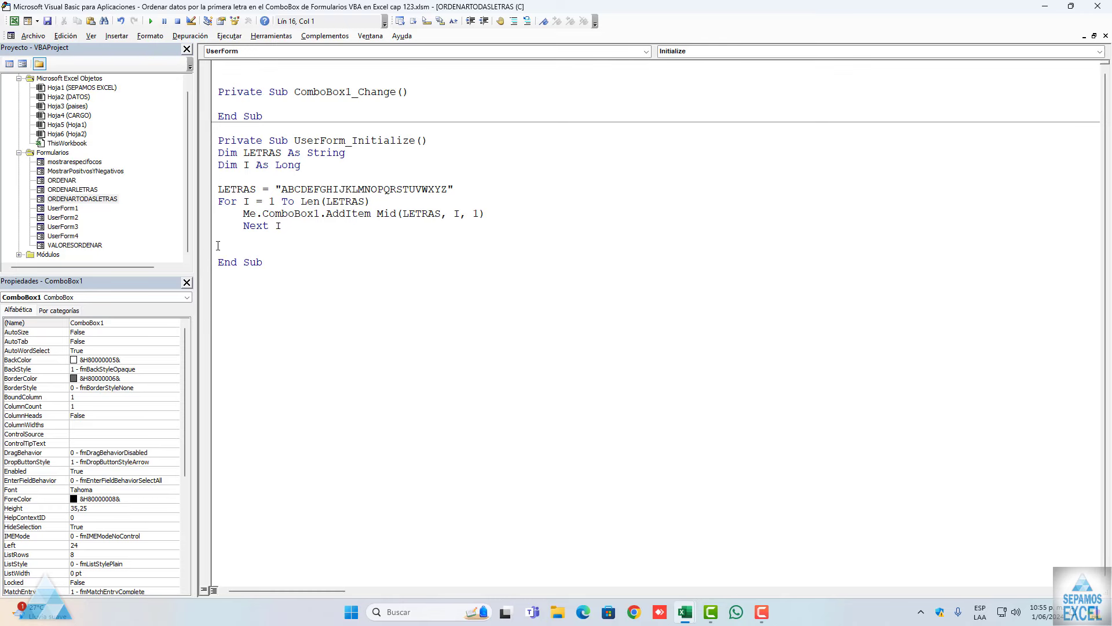
click(233, 104)
text('Dim WS As Worksheet 'Dim rng As Range 'Dim data As Variant 'Dim I As Long ' 'Set WS = ThisWorkbook.Sheets("hoja1") ' 'Set rng = WS.Range("a2:a2000") ' 'data = Application.Transpose(rng.Value) ' 'Me.ComboBox1.Clear ' 'For I = LBound(data) To UBound(data) 'If Not IsEmpty(data(I)) Then 'If UCase(Left(CStr(data(I)), 1)) = "Z" Then 'Me.ComboBox1.AddItem data(I) 'End If 'End If 'Next I)
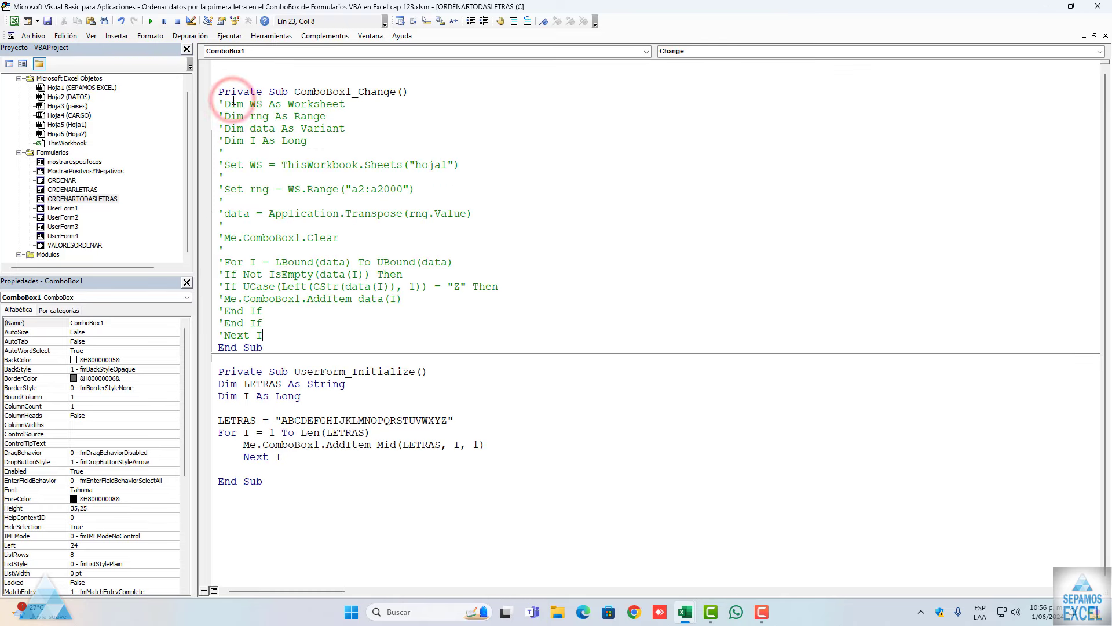
Move the whole ComboBox1_Change procedure below UserForm_Initialize's End Sub
drag(280, 347, 201, 93)
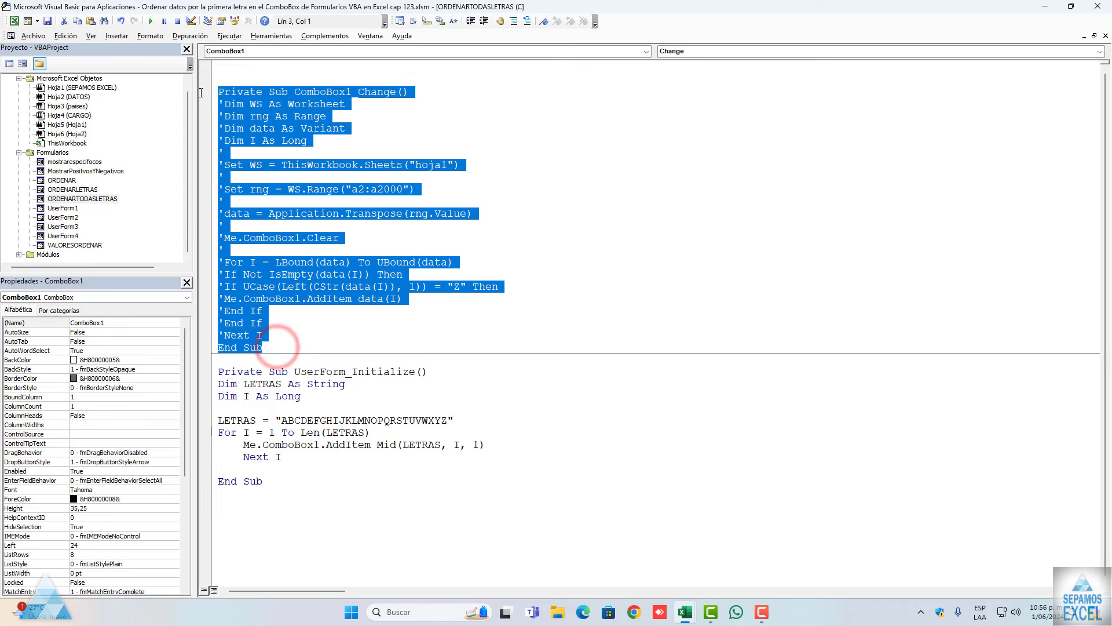
key(Delete)
key(Delete)
key(Delete)
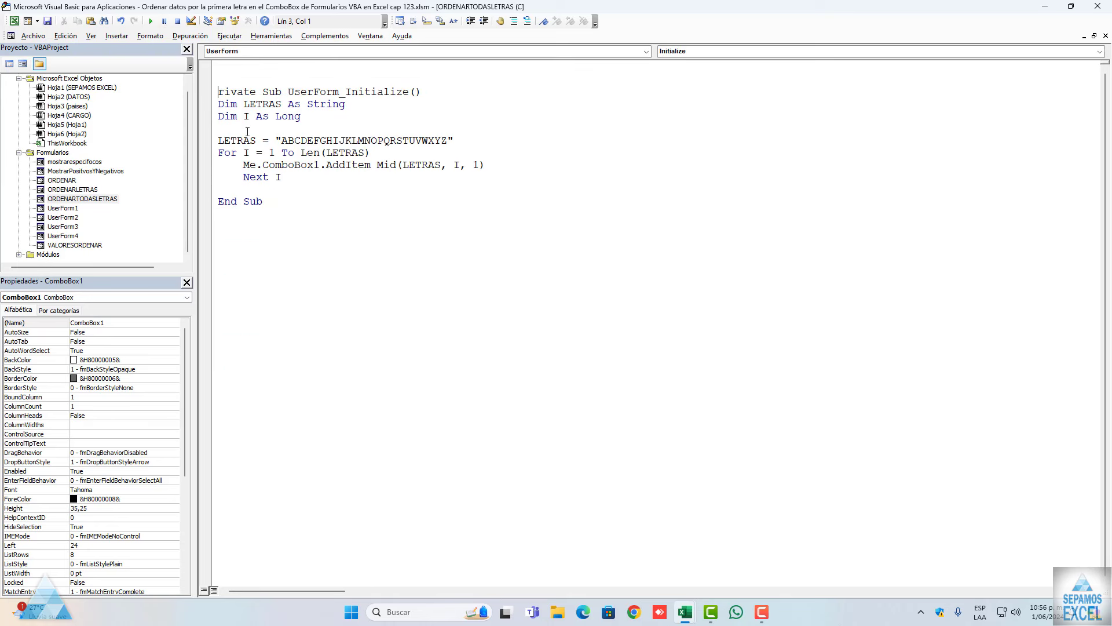
key(ctrl+z)
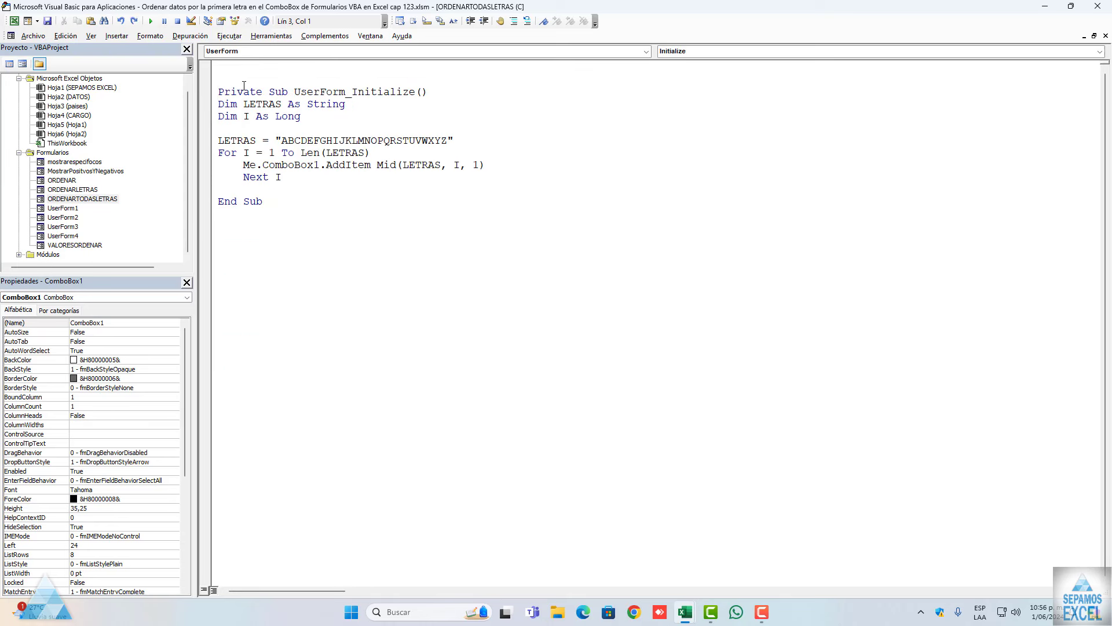
key(BackSpace)
click(238, 224)
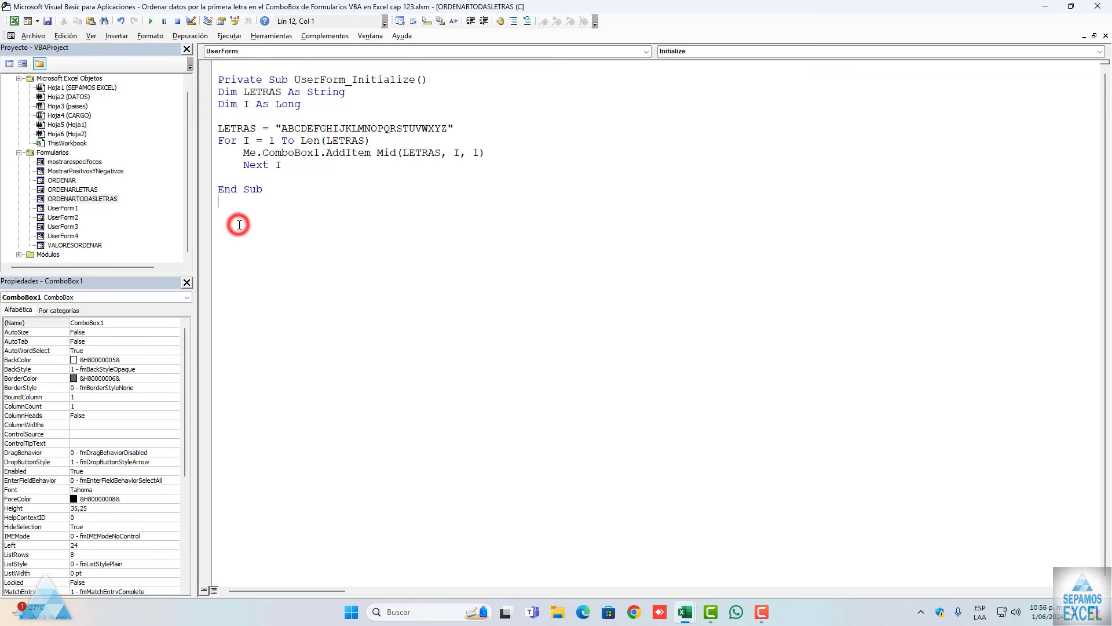
key(Delete)
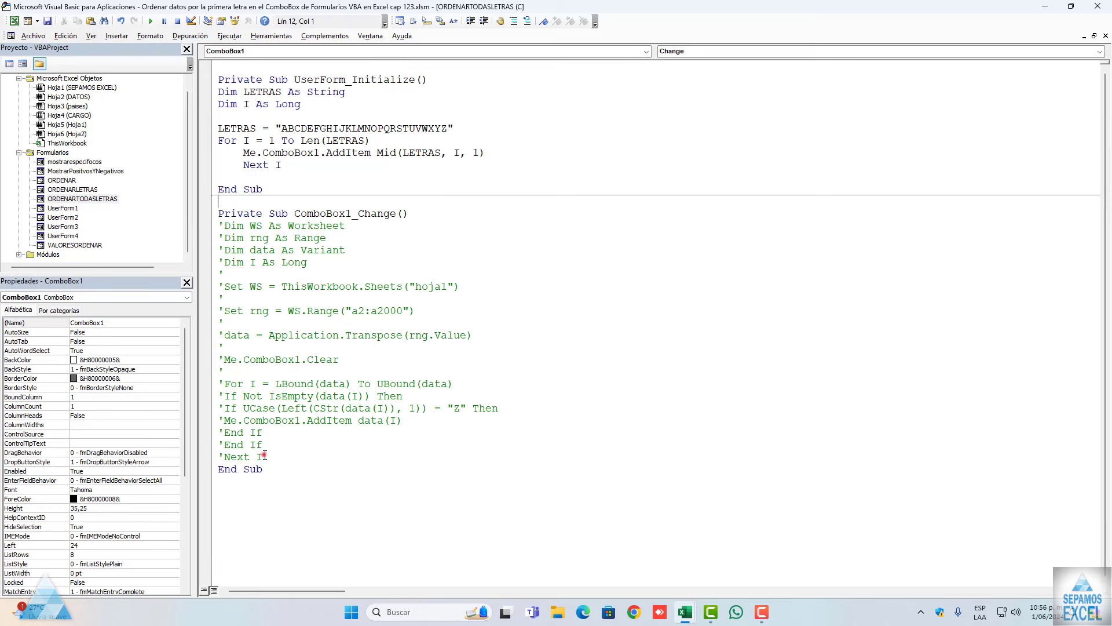
Uncomment the ComboBox1_Change code and add Dim LETRAS As String below Dim I As Long
drag(262, 457, 236, 209)
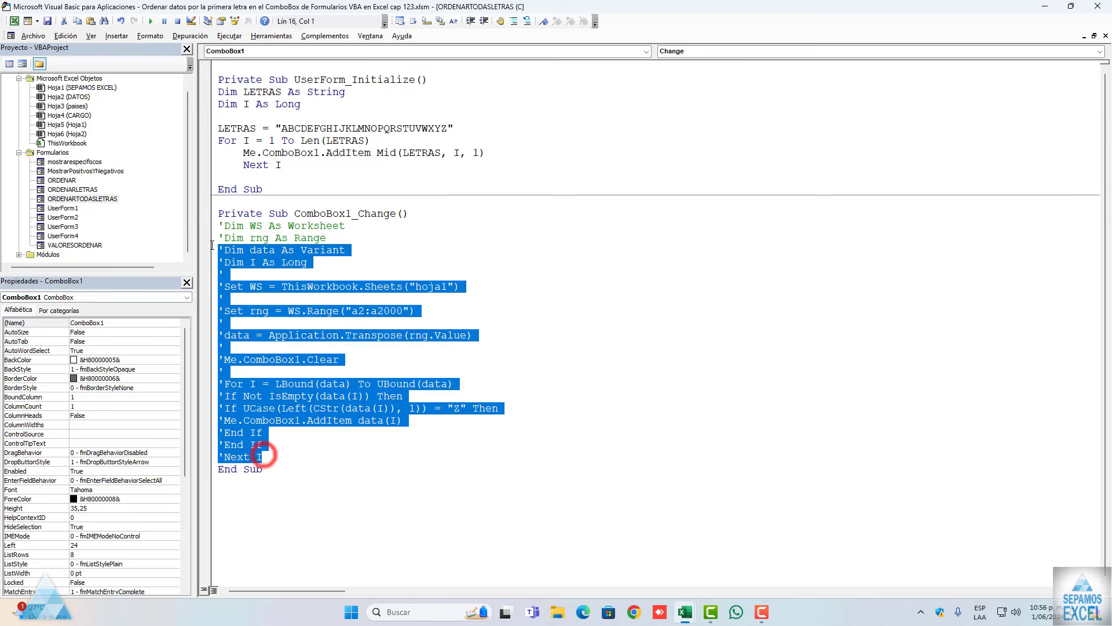
click(527, 20)
click(388, 257)
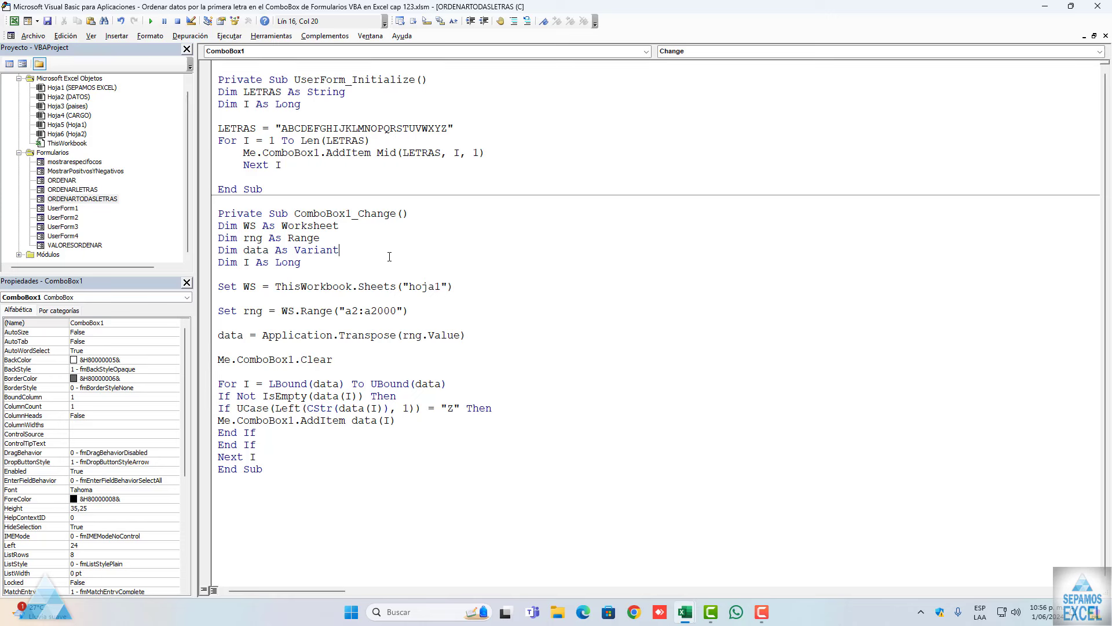
click(350, 225)
click(322, 265)
key(Return)
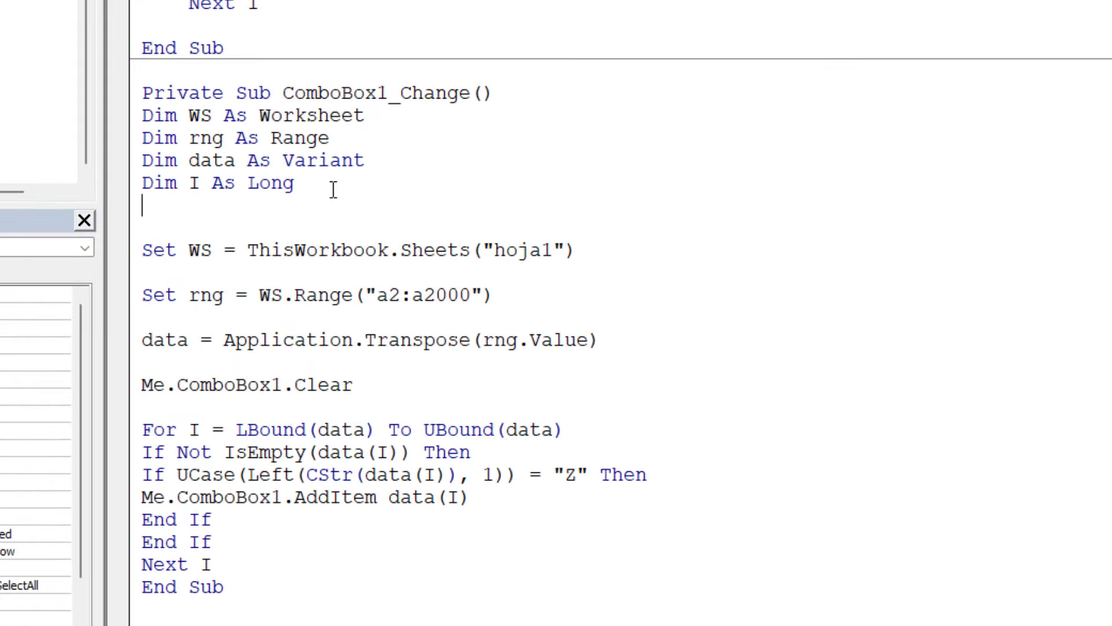
text(DIM LETRAS)
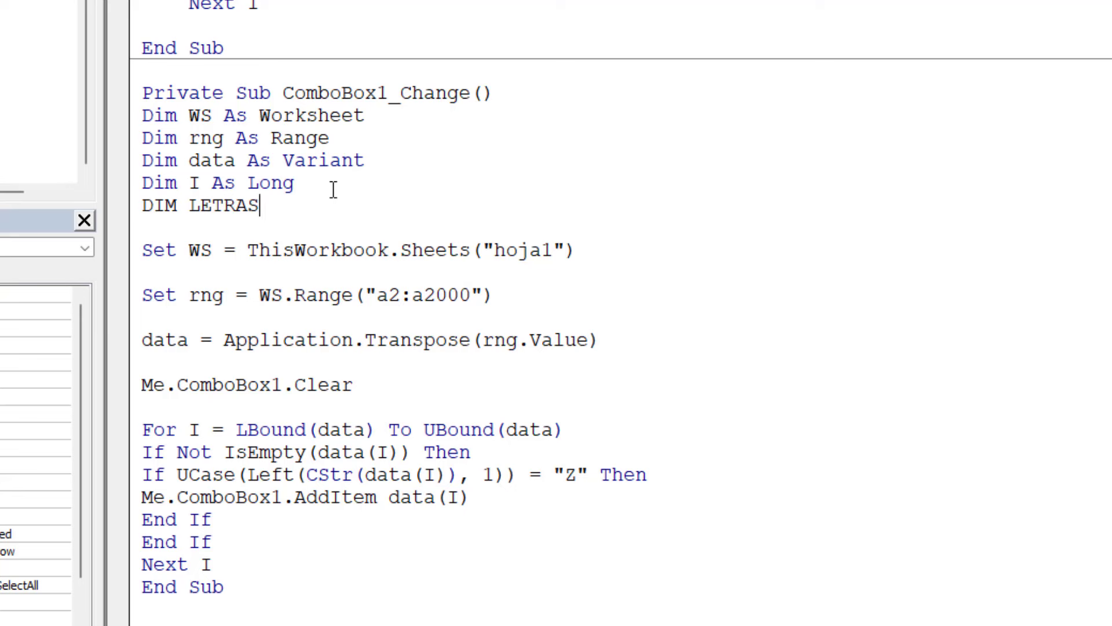
text( AS ST)
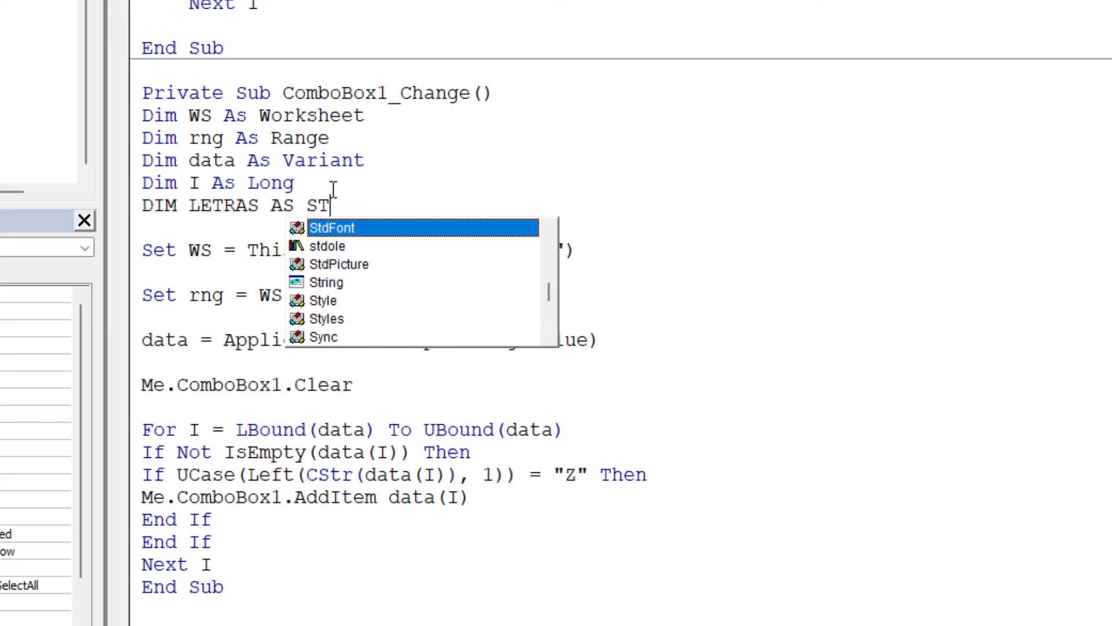
text(R)
key(Return)
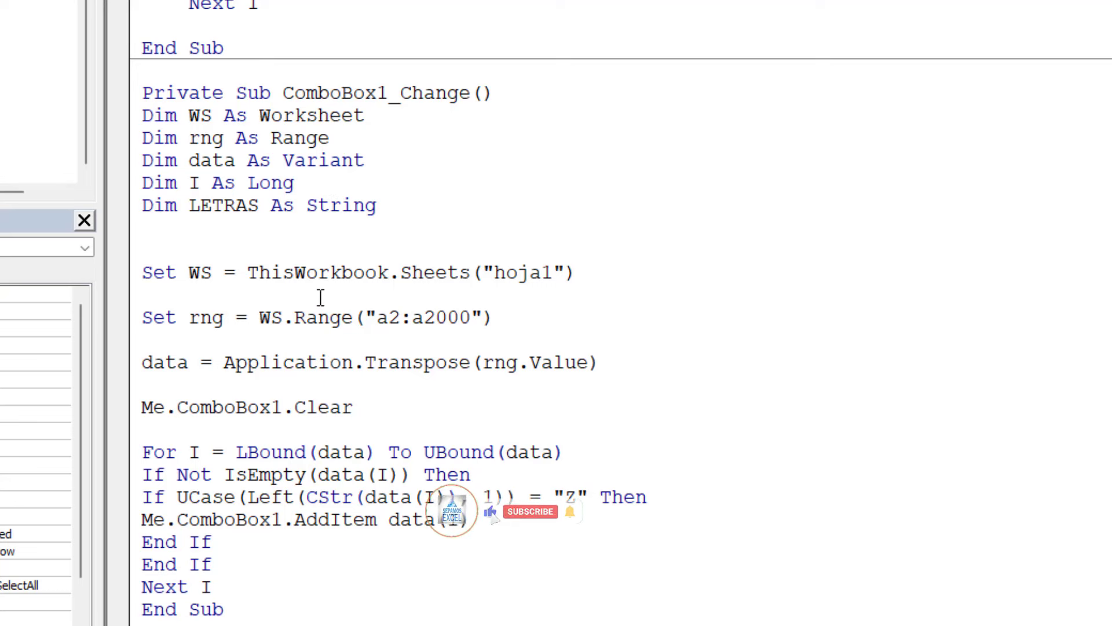
Highlight the Set WS, Set rng and Transpose data lines to explain them
drag(591, 273, 576, 273)
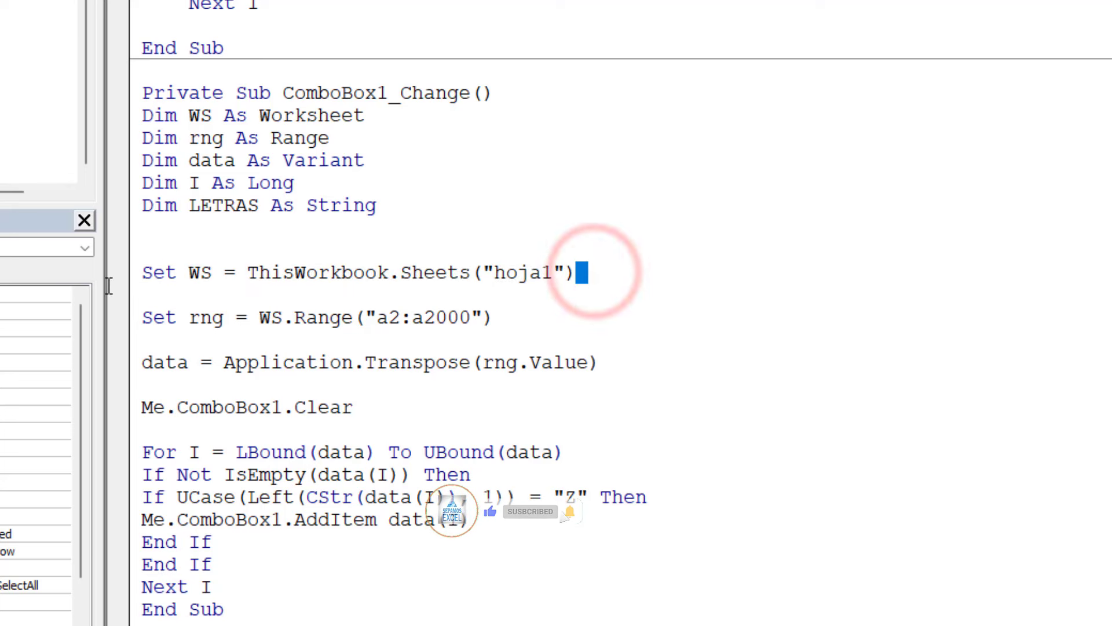
drag(495, 317, 123, 319)
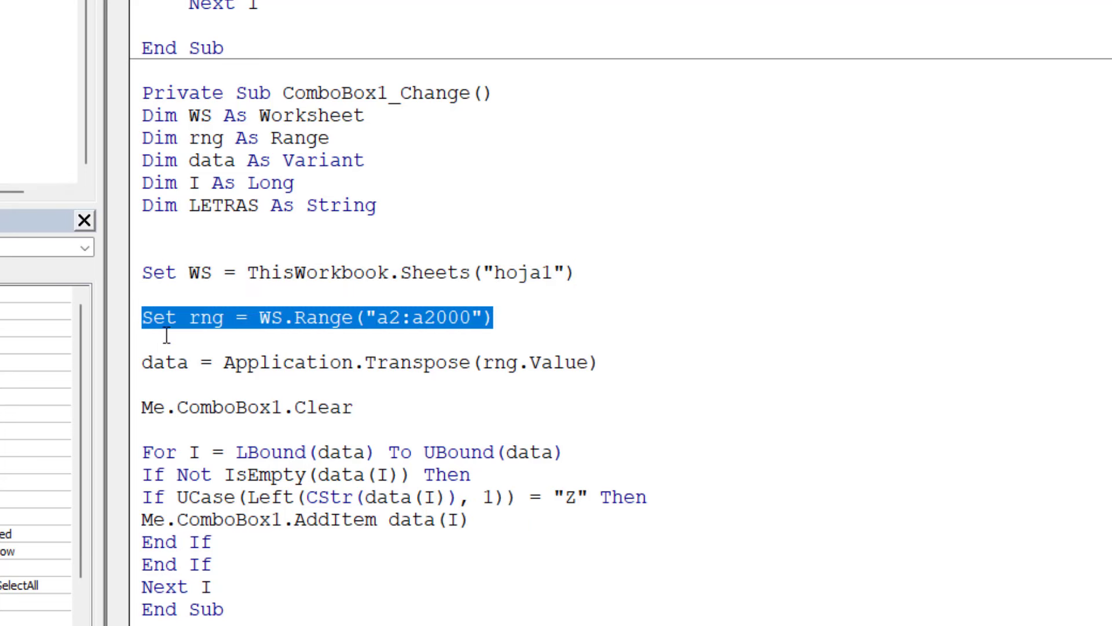
drag(612, 362, 124, 360)
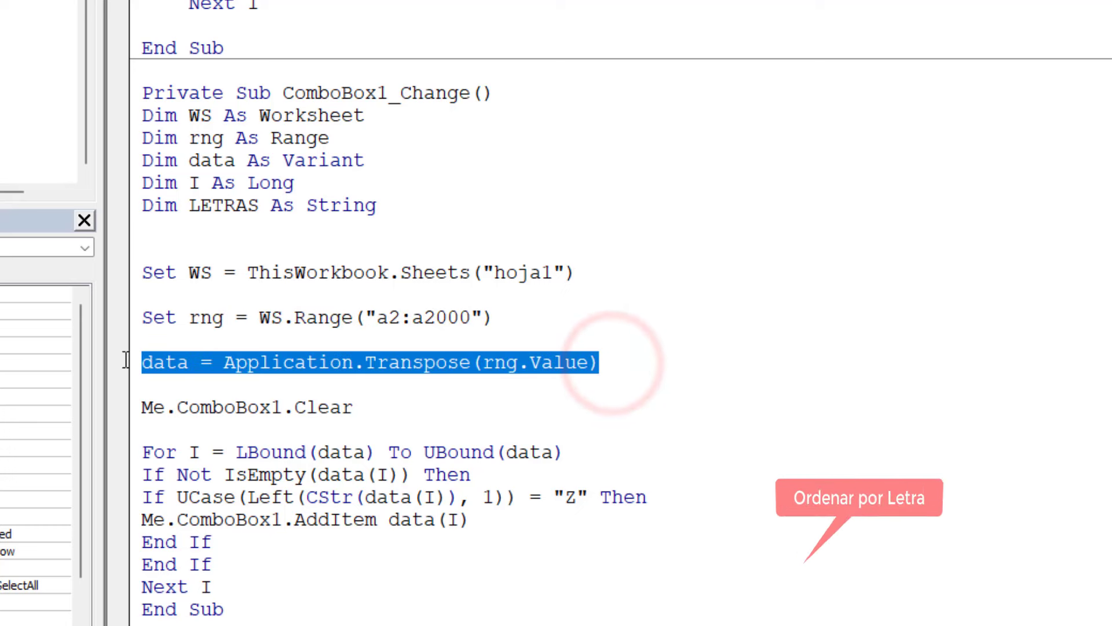
Turn Me.ComboBox1.Clear into LETRAS = UCase(Me.ComboBox1.Value)
click(143, 408)
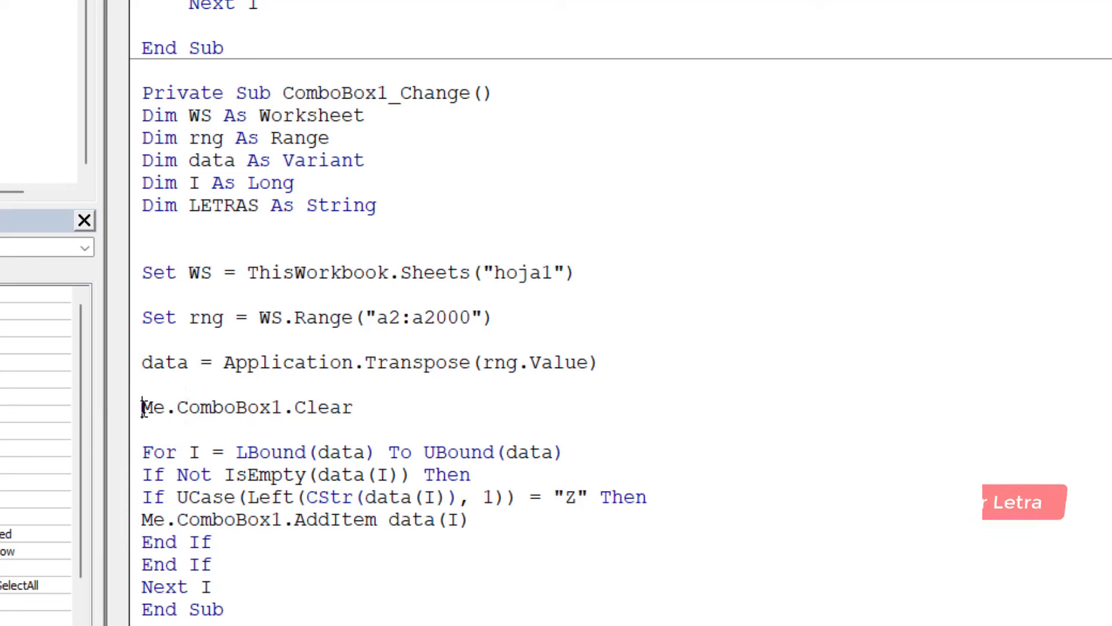
text(LETR)
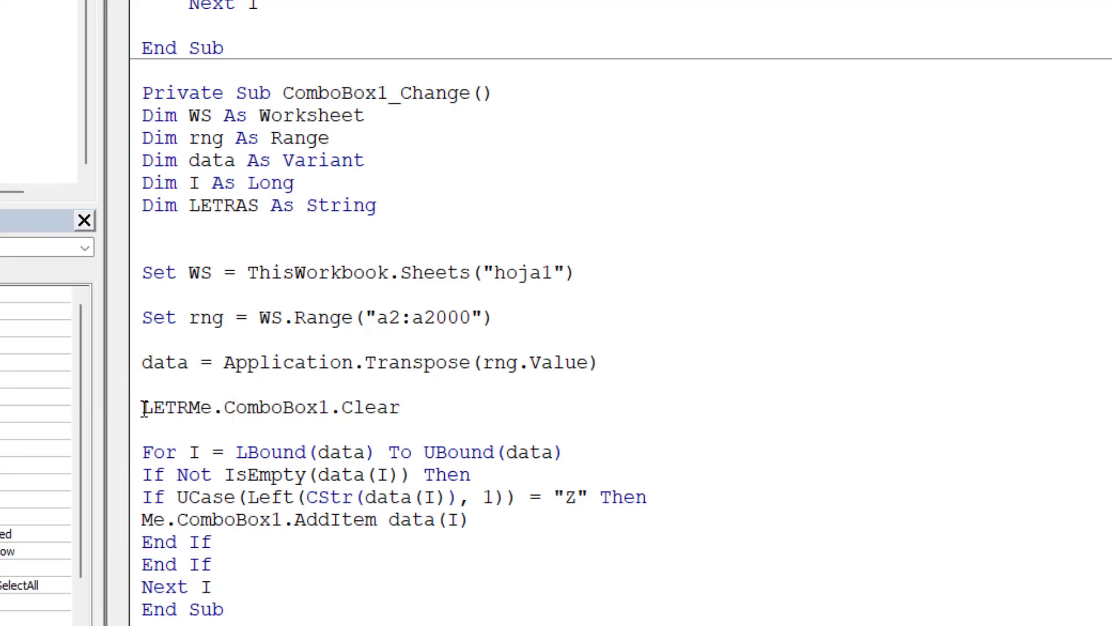
text(AS)
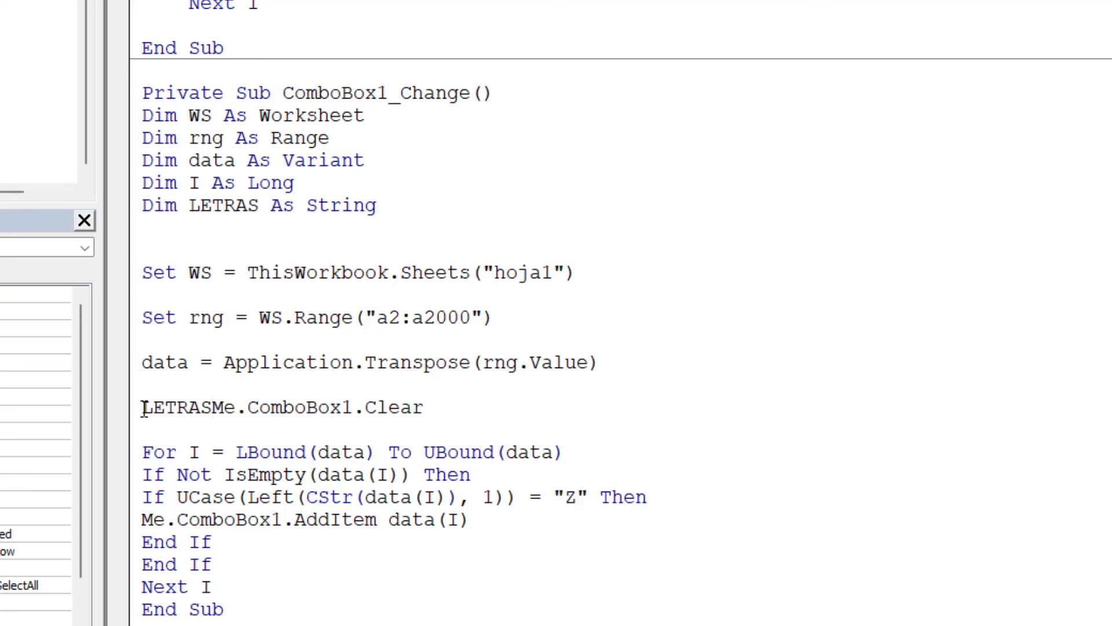
text( = )
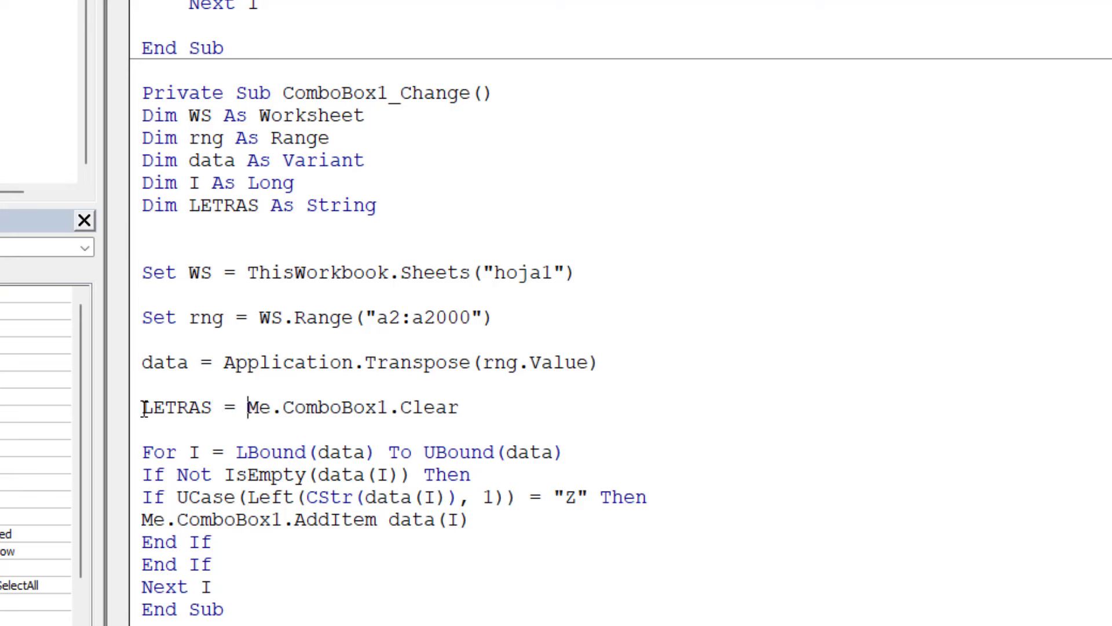
text(US)
key(BackSpace)
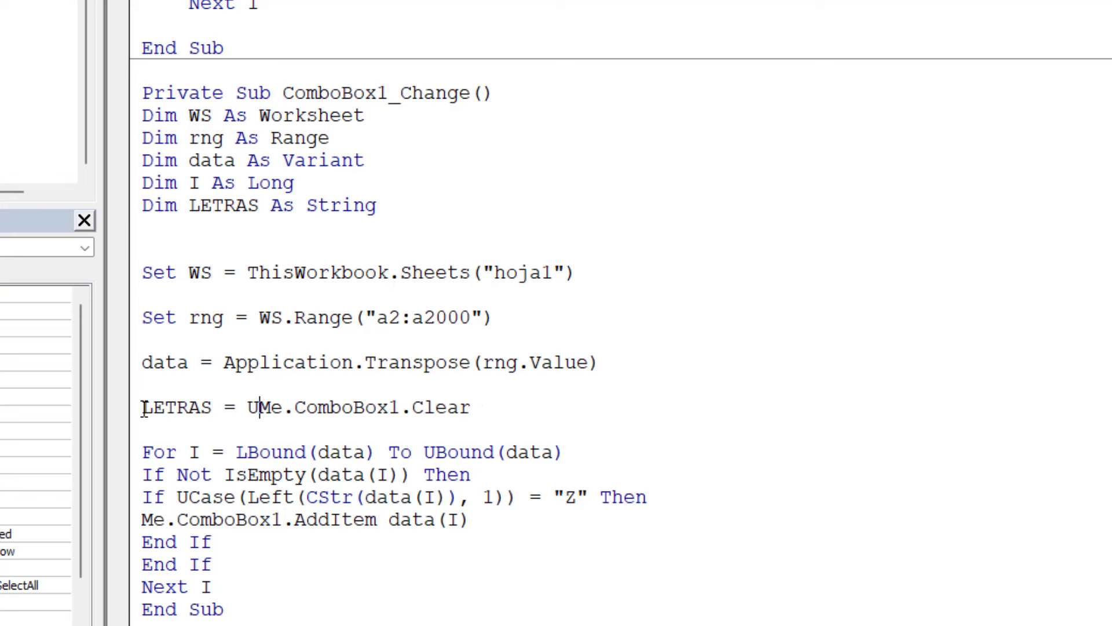
text(ASE)
key(BackSpace)
key(BackSpace)
text(A)
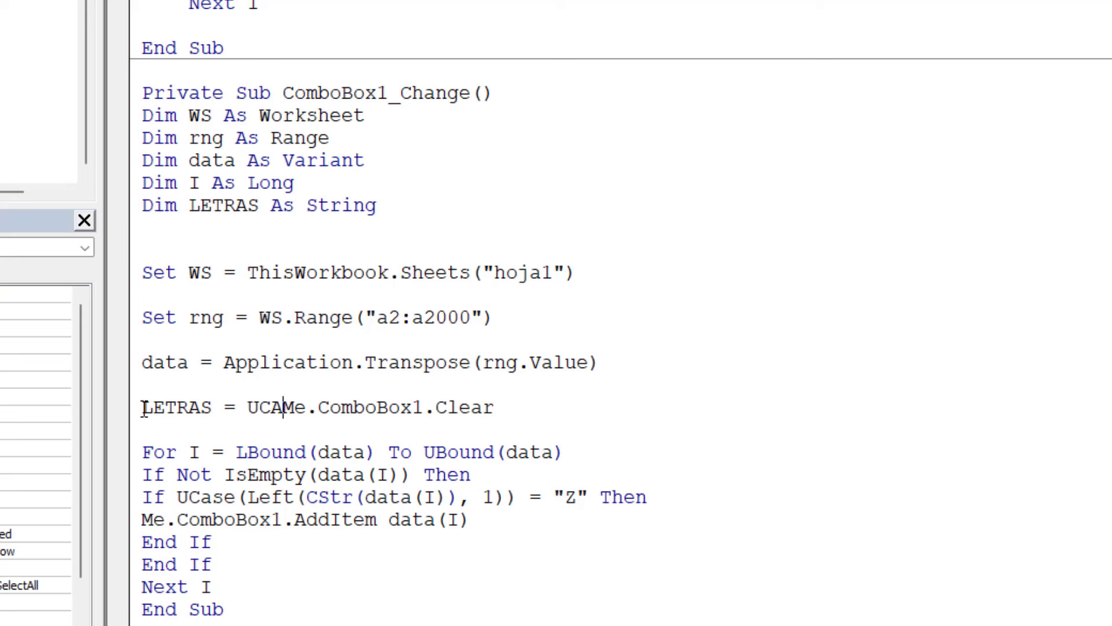
text(SE)
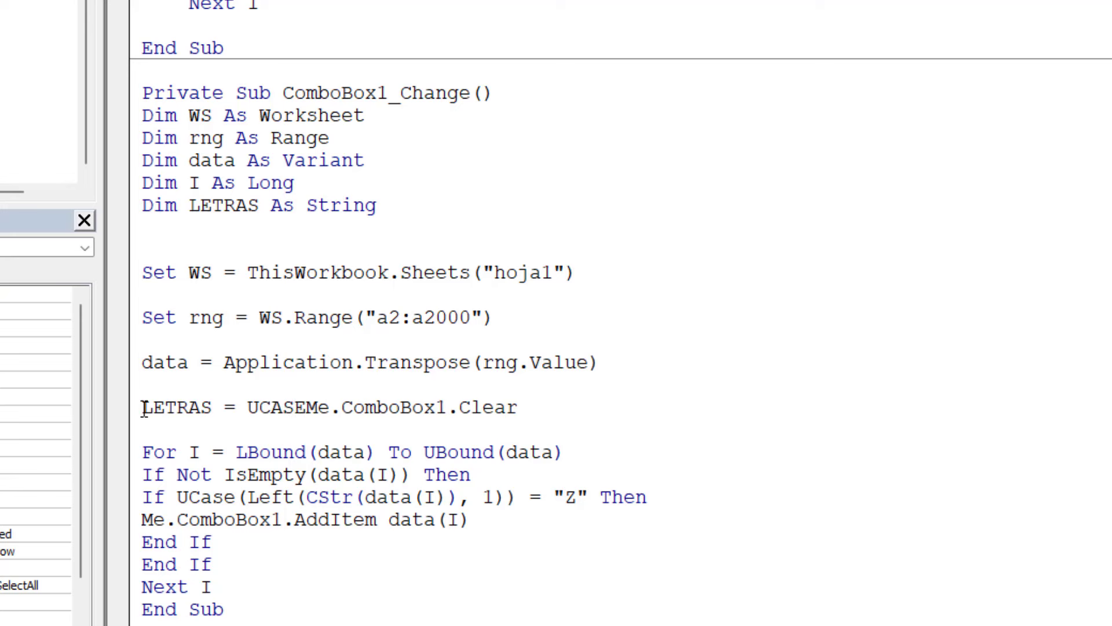
text(()
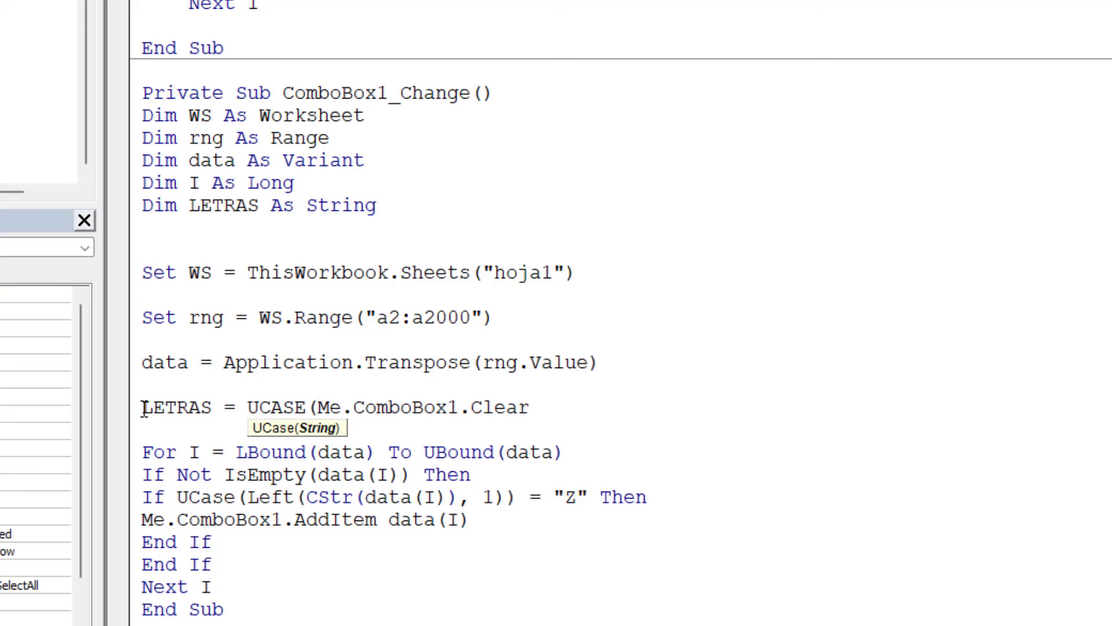
click(530, 404)
key(BackSpace)
key(BackSpace)
key(BackSpace)
key(BackSpace)
key(BackSpace)
text(VALIE)
key(BackSpace)
key(BackSpace)
key(BackSpace)
key(BackSpace)
key(BackSpace)
text(.)
key(BackSpace)
text(.V)
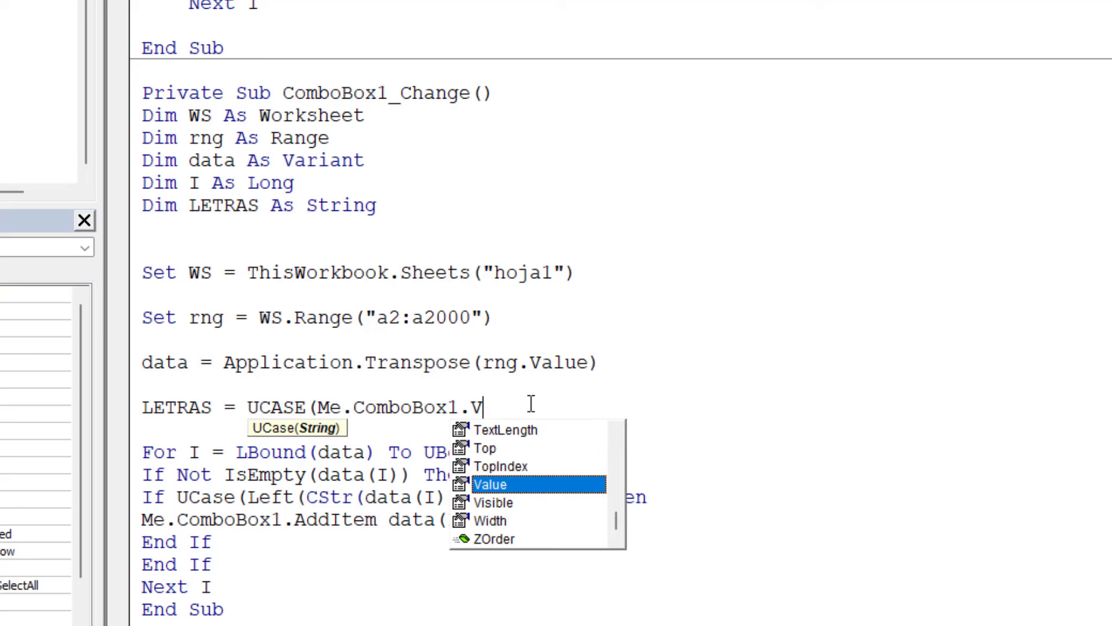
text(AL )
text())
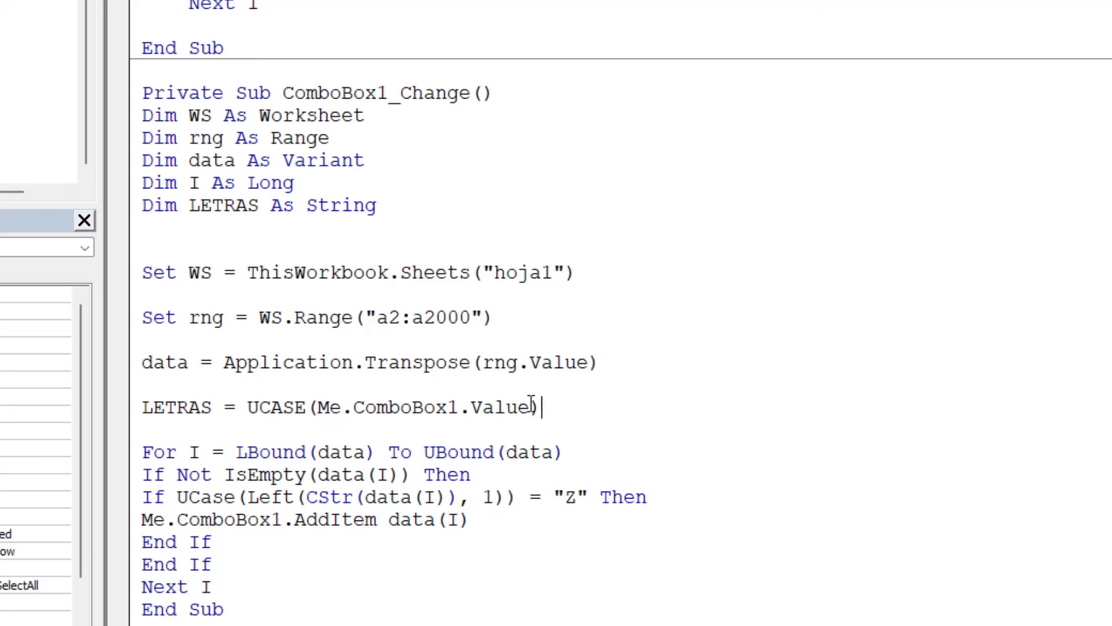
key(Return)
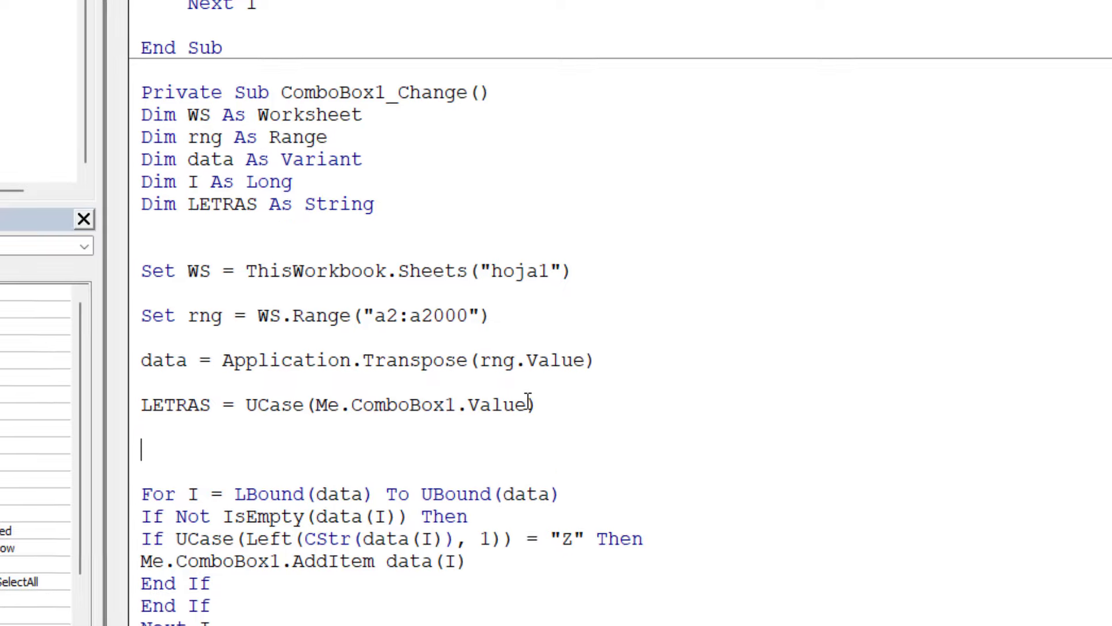
Add Me.ComboBox2.Clear on the next line using IntelliSense suggestions
text(ME.)
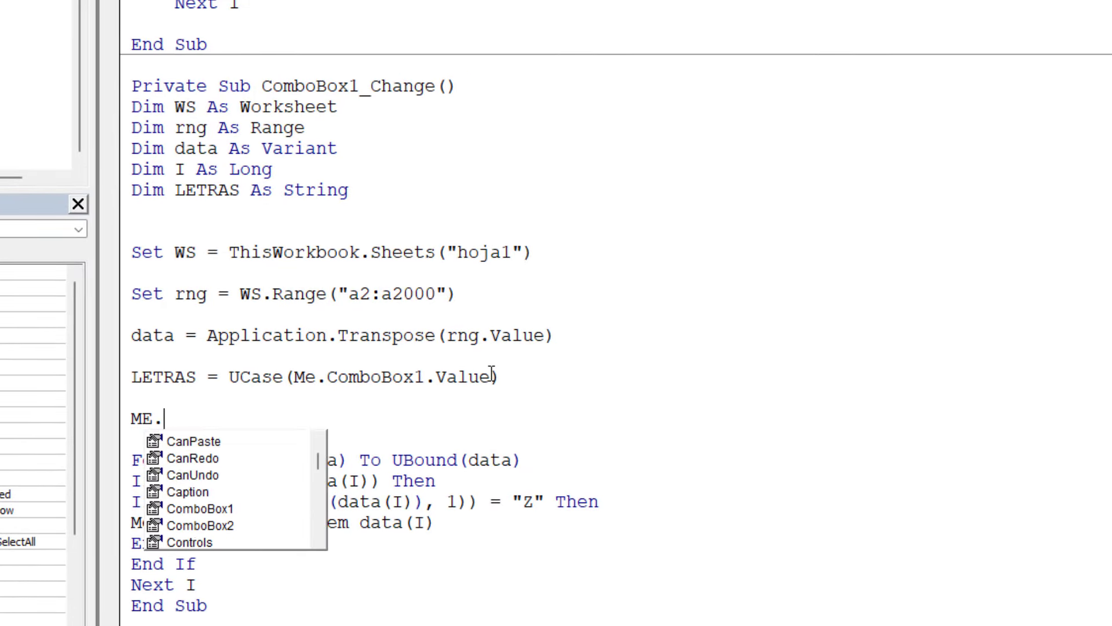
text(COM)
key(Down)
key(space)
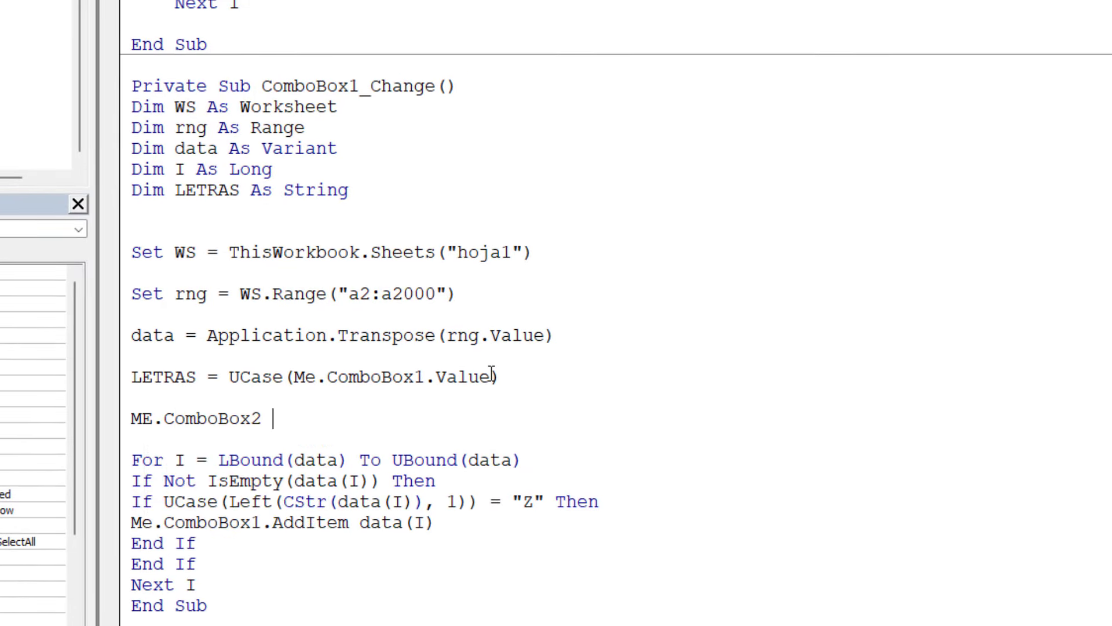
key(BackSpace)
text(.)
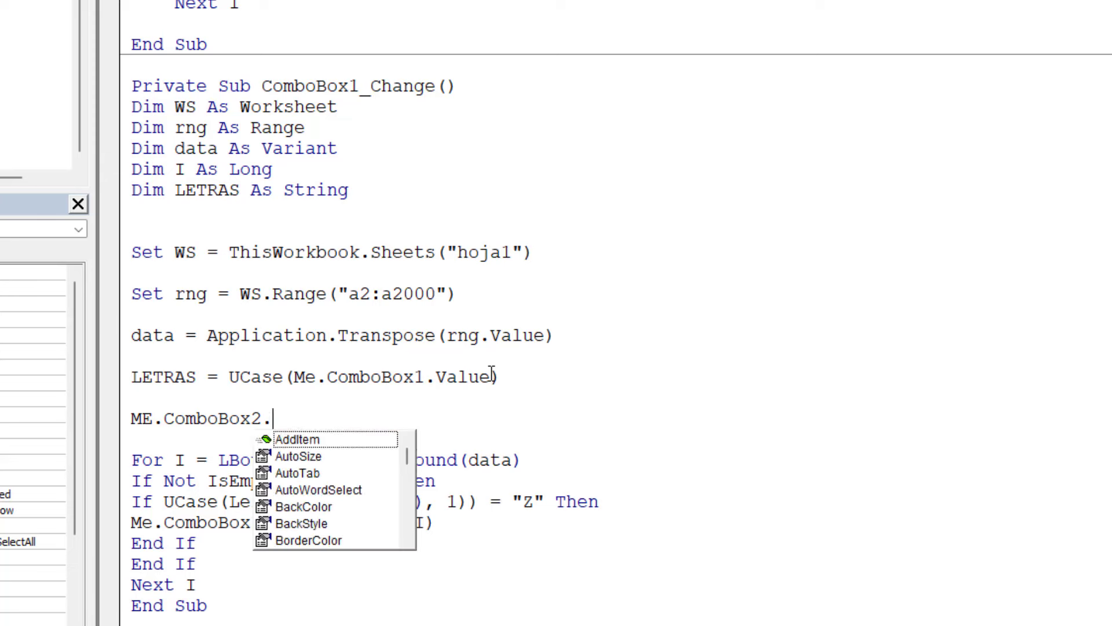
text(CLE)
key(Escape)
key(ctrl+space)
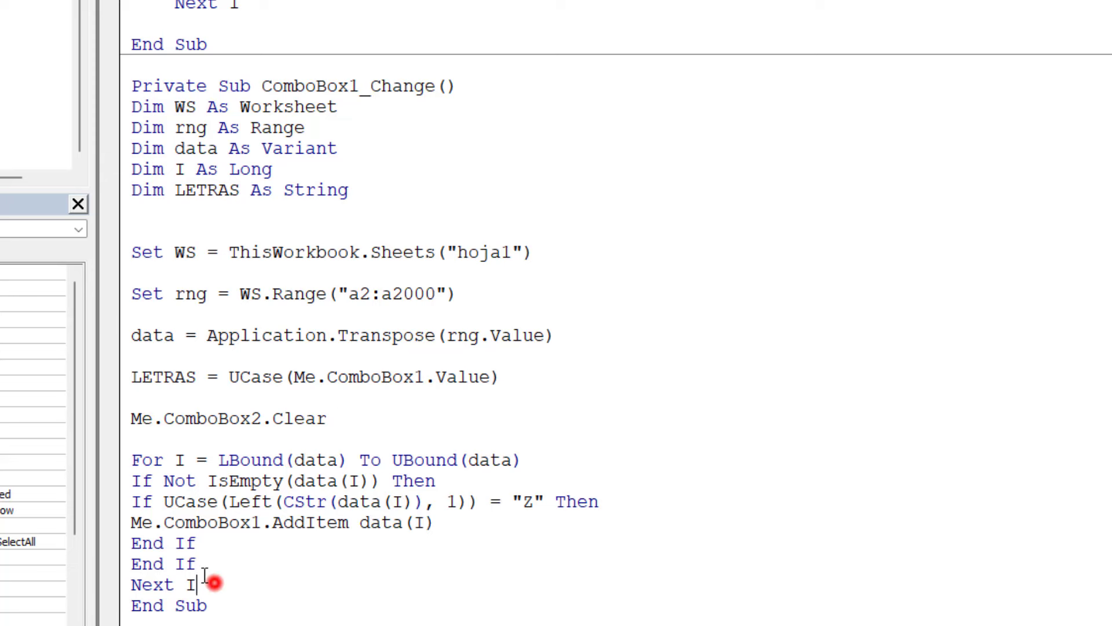
Replace the old For…Next loop with If LETRAS <> "" And Len(LETRAS) = 1 And LETRAS Like "[A-Z]" Then
drag(213, 581, 113, 466)
key(Delete)
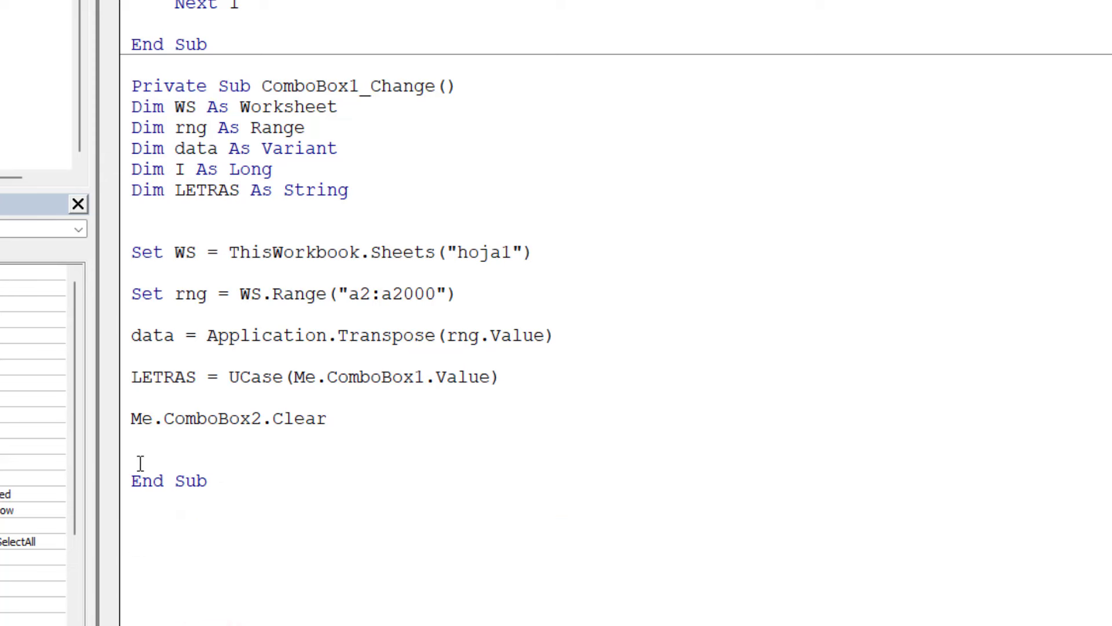
text(IF)
text( LETRAS )
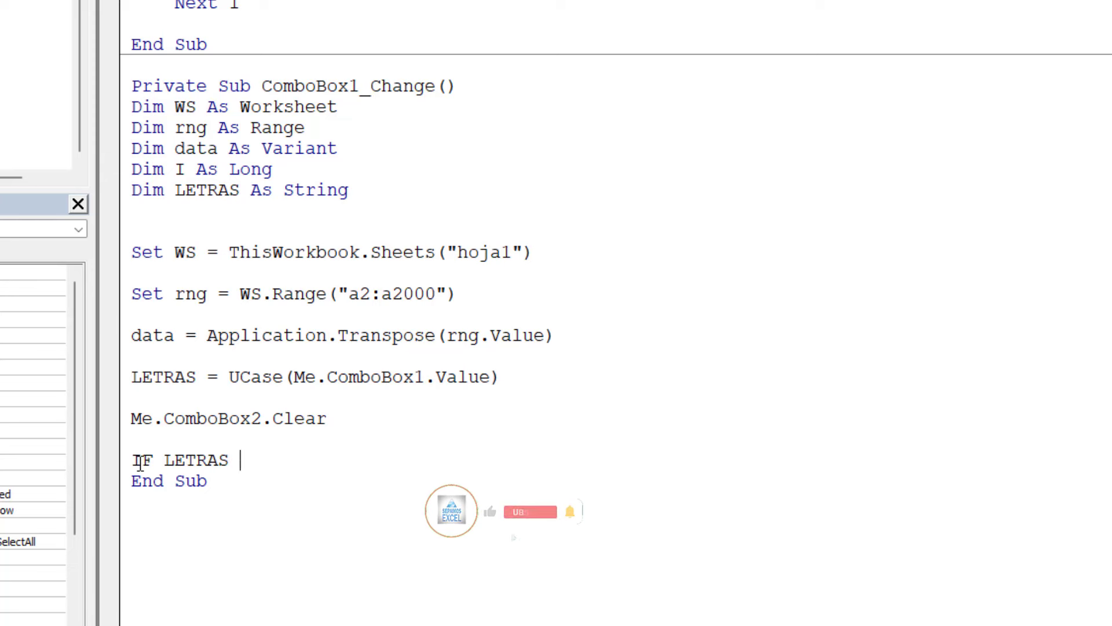
text(<>)
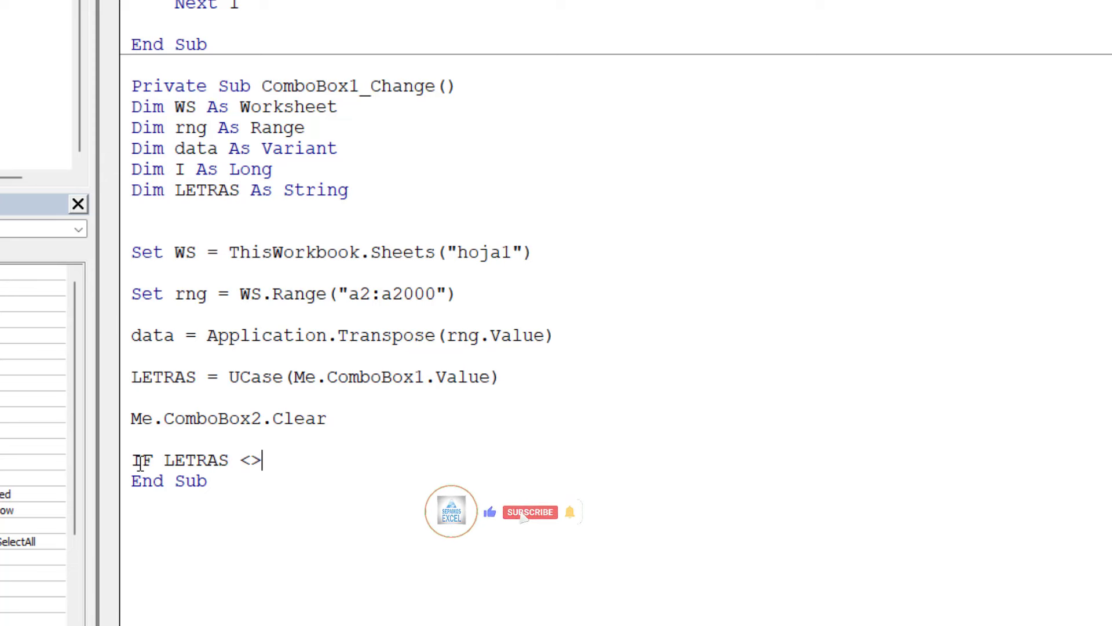
text( "")
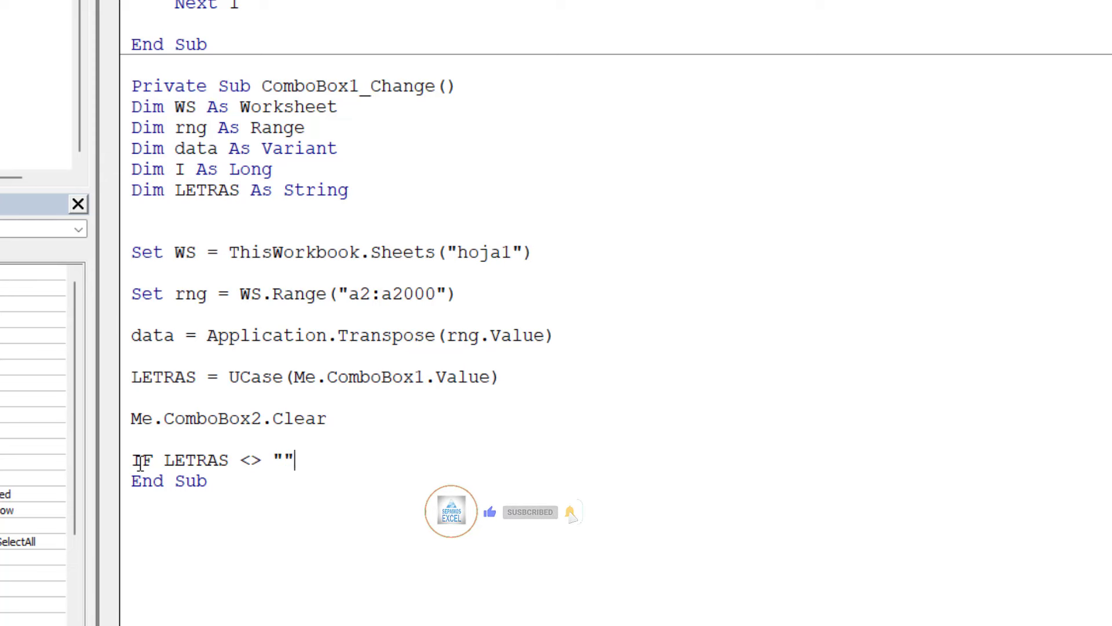
text( AND LE)
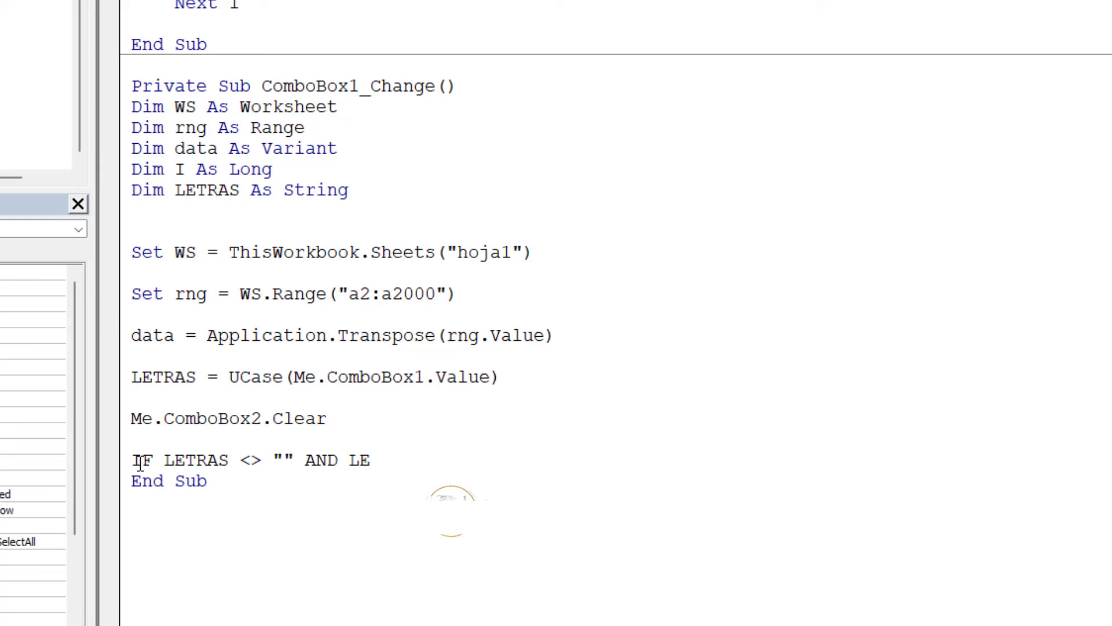
text(N()
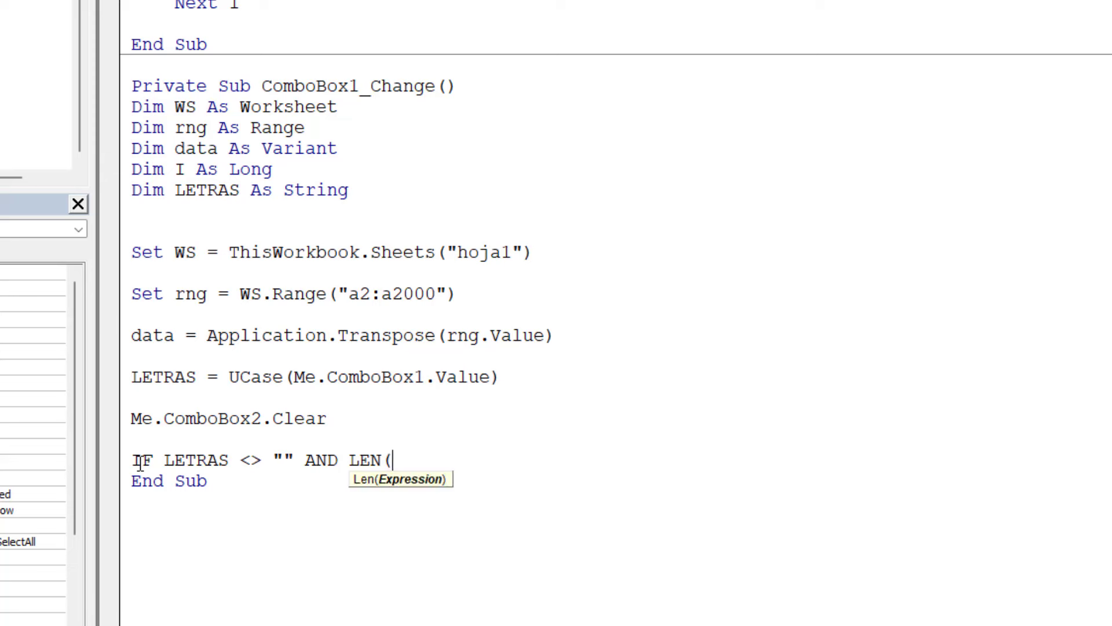
text(LETRAS)
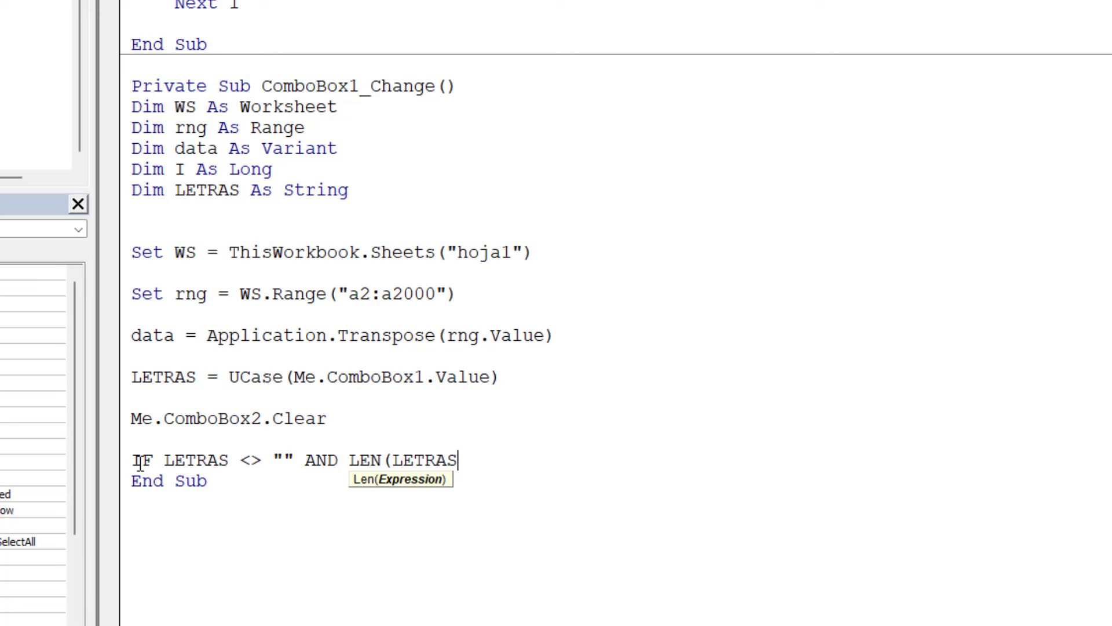
text() )
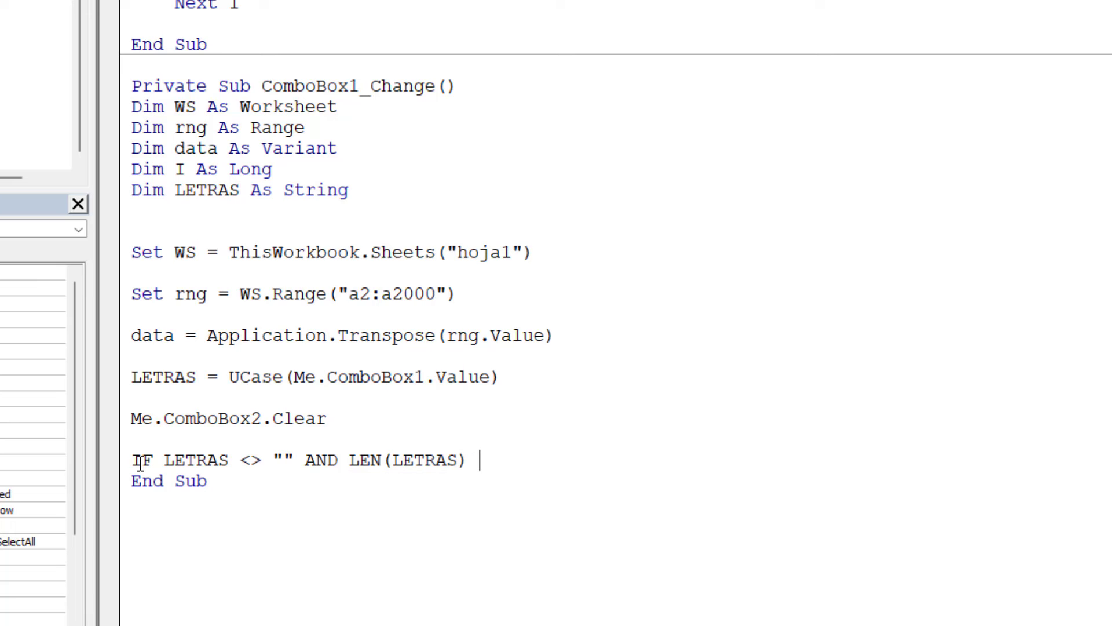
text(= 1 AN)
text(D LETR)
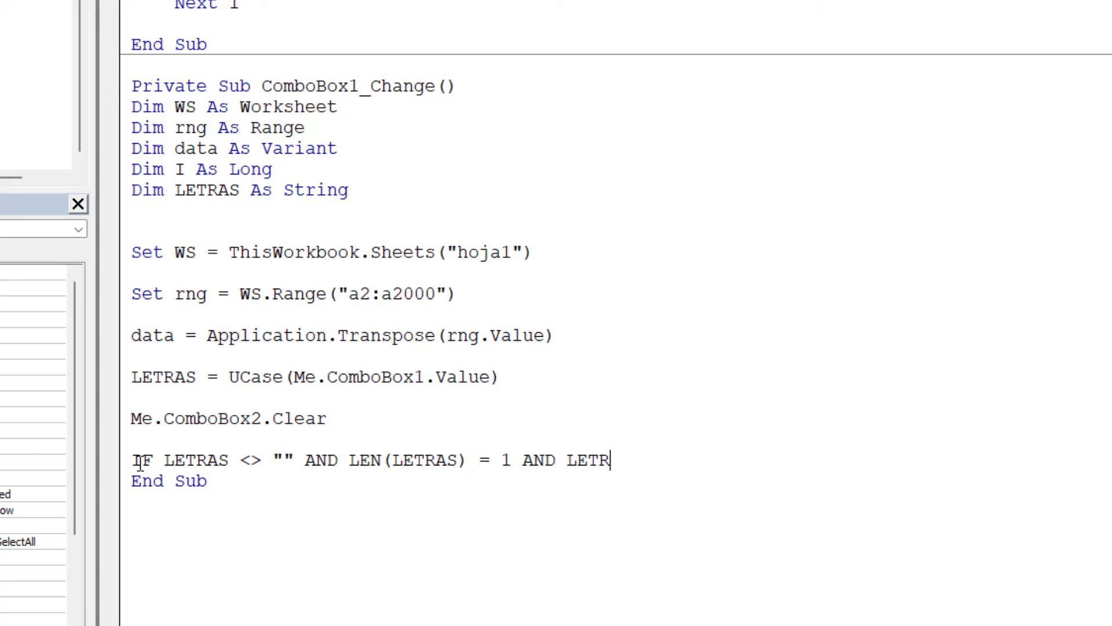
text(AS LIKE )
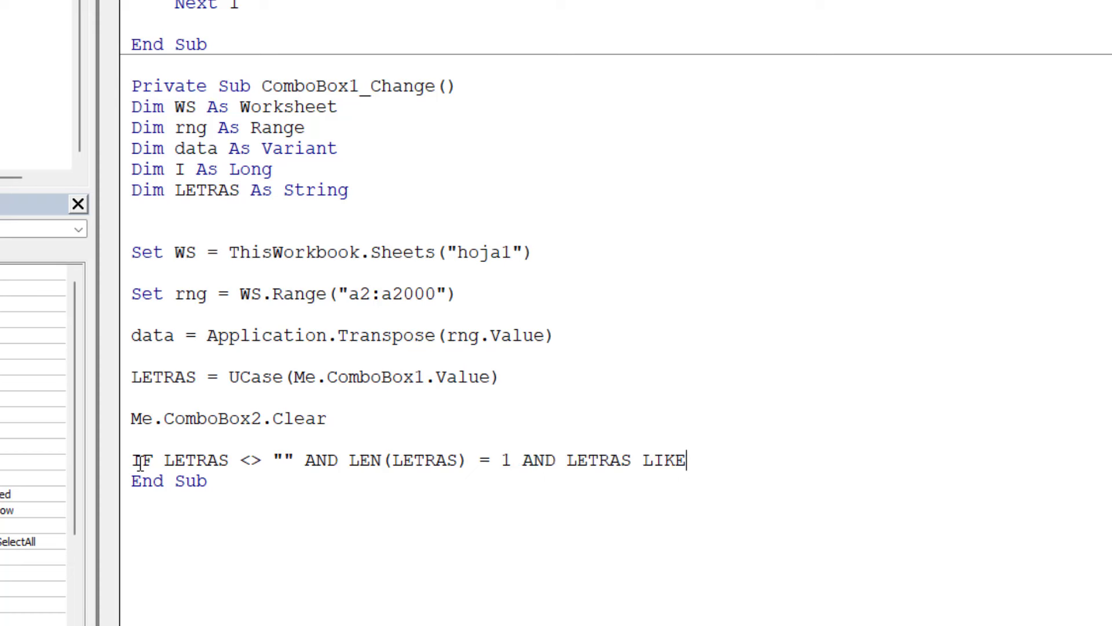
text(")
text("")
text(])
key(BackSpace)
text(^)
key(BackSpace)
text([)
text(A-)
text(])
key(Left)
text(Z)
text(" THEN)
key(Return)
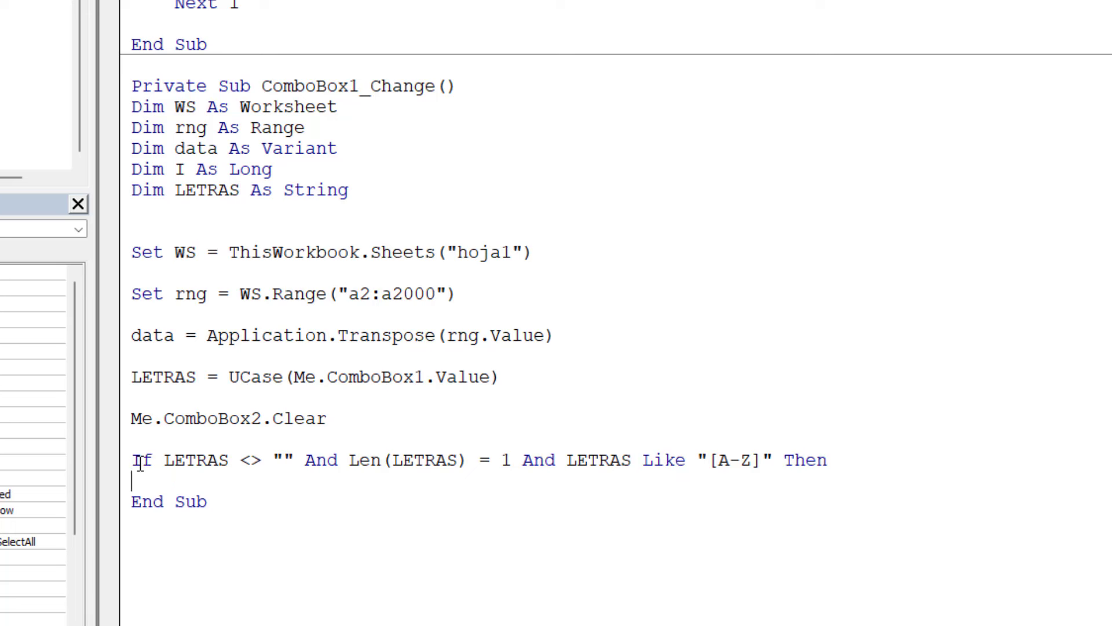
Add For I = LBound(data) To UBound(data) under the If and start a nested IsEmpty(data(I)) check
key(Return)
key(Return)
key(Return)
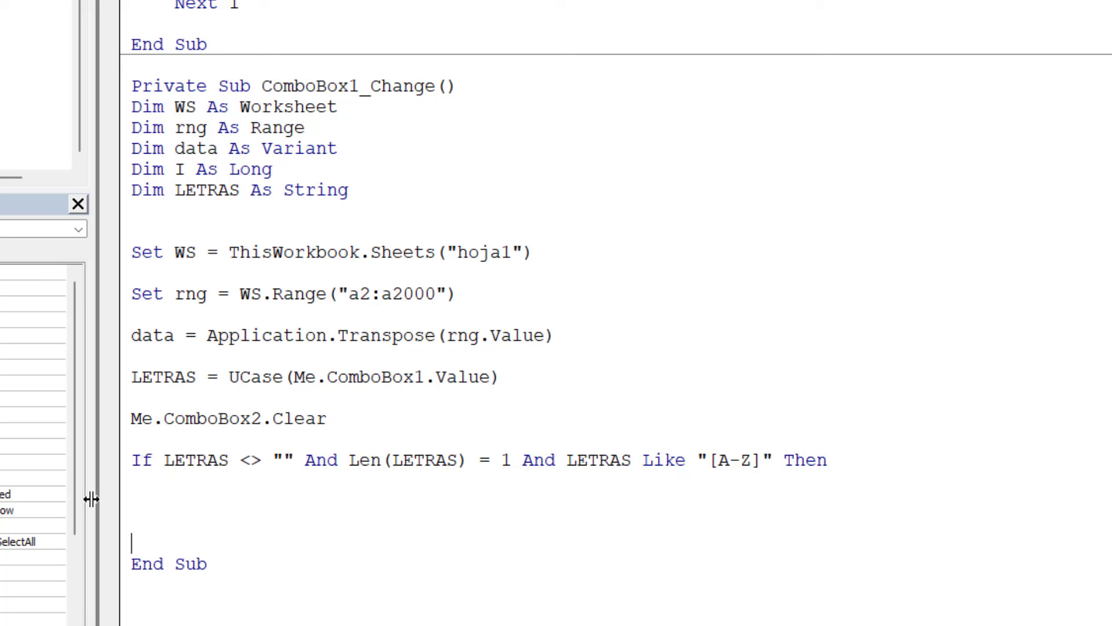
key(Return)
key(Return)
key(Return)
click(143, 487)
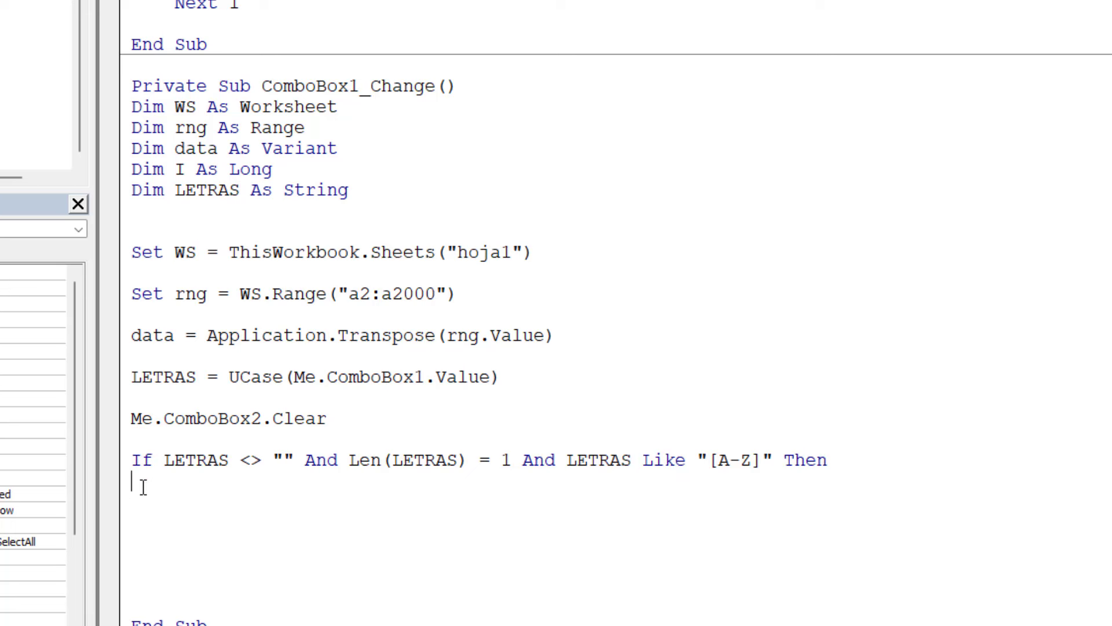
text(FOR )
text(I)
text(=)
key(BackSpace)
text(= L)
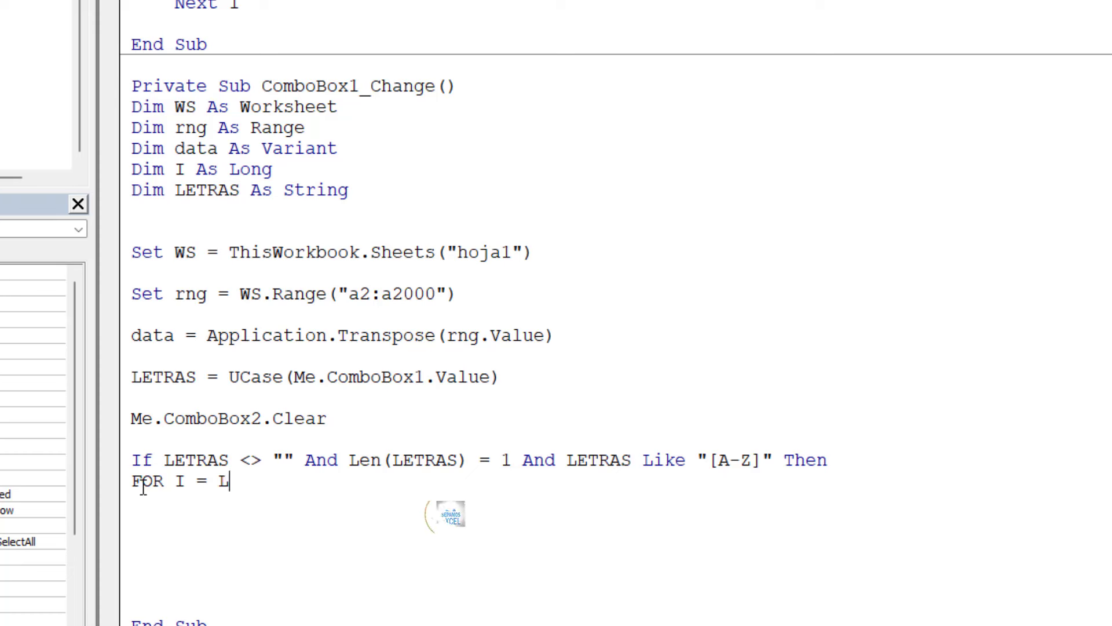
text(BU)
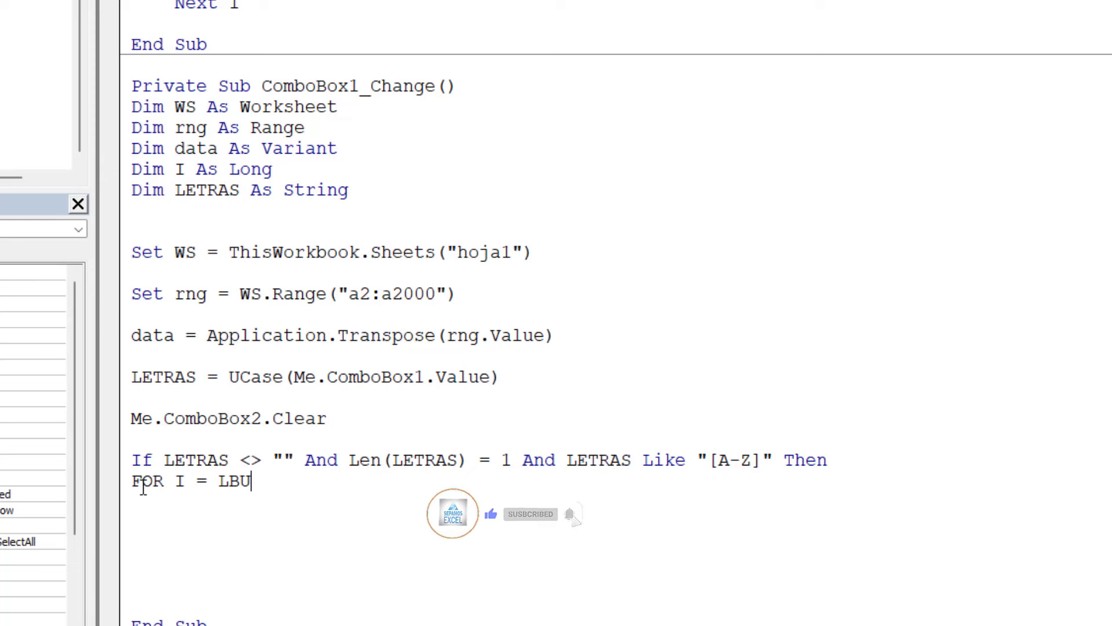
key(BackSpace)
key(BackSpace)
text(OU)
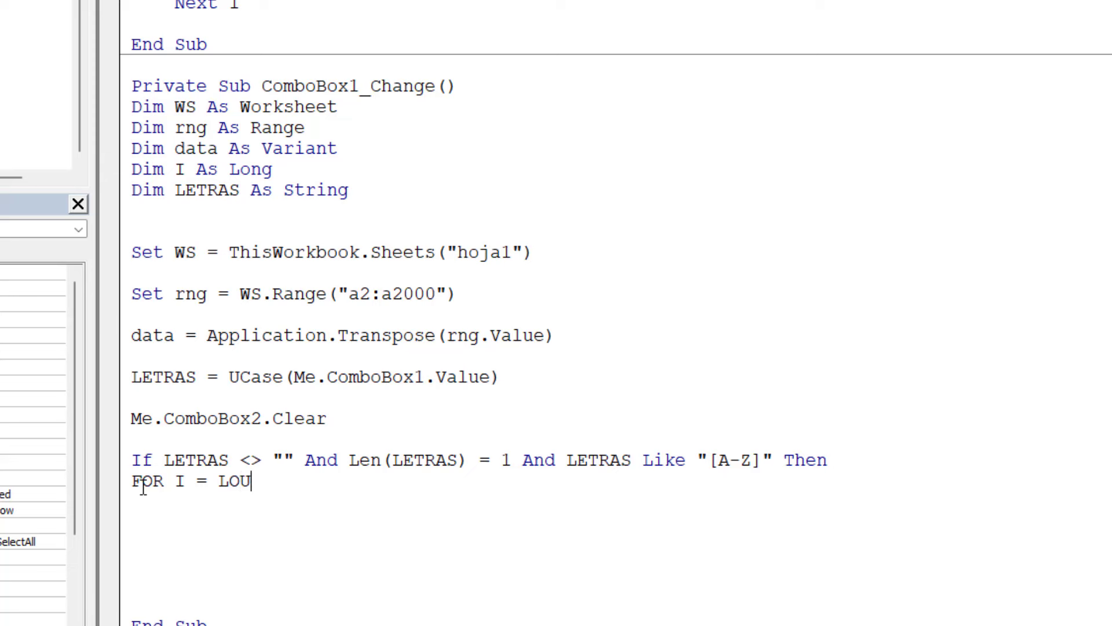
text(ND)
key(BackSpace)
key(BackSpace)
key(BackSpace)
key(BackSpace)
text(B)
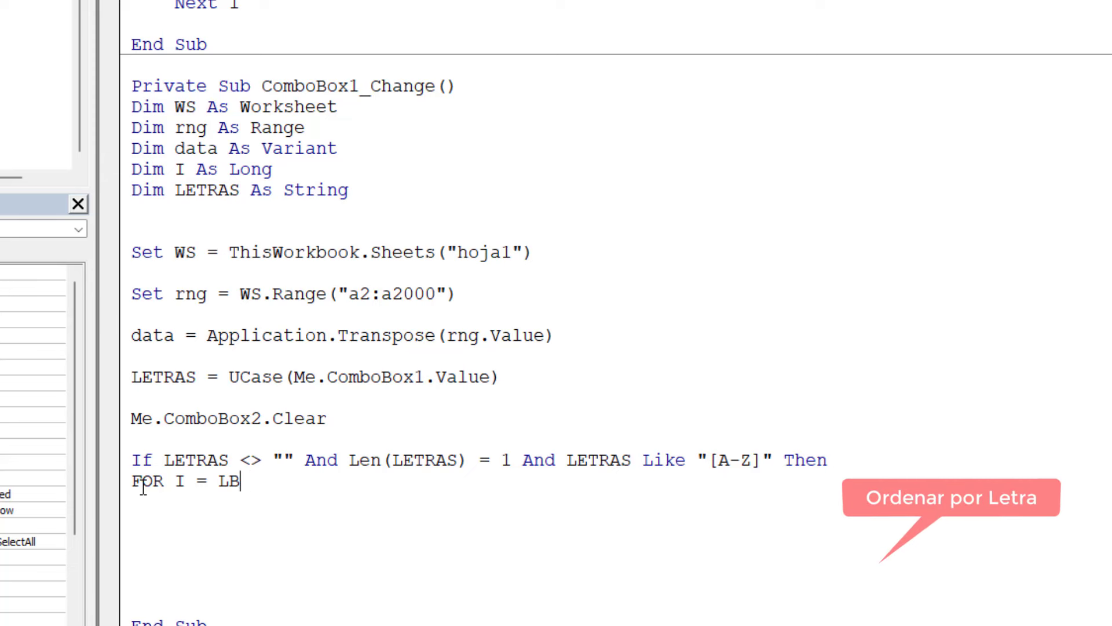
text(OUN)
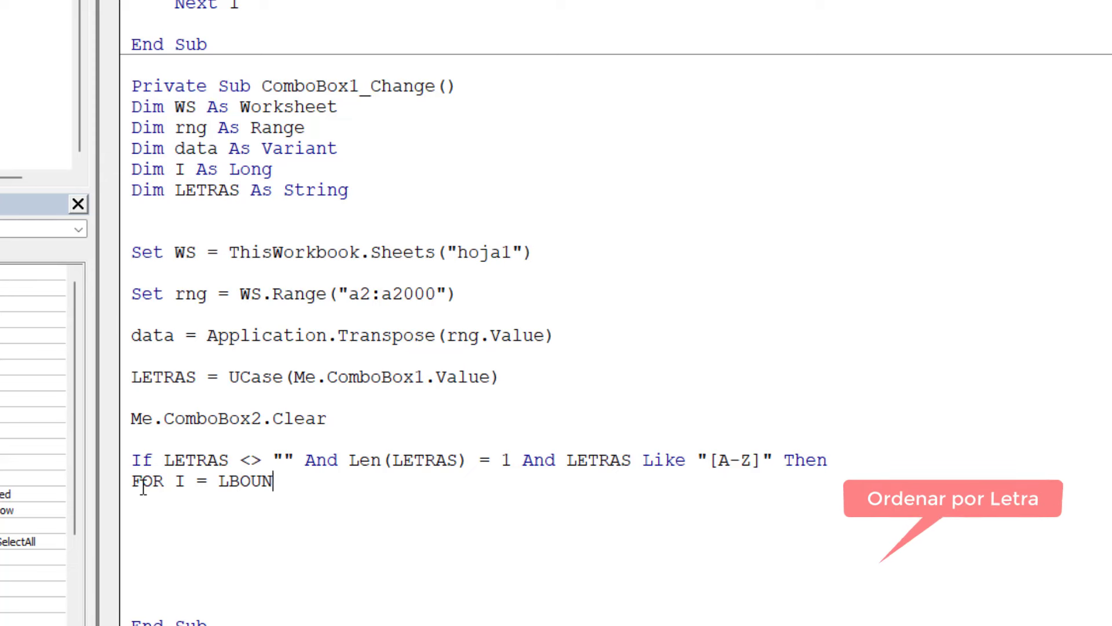
text(D(DAT)
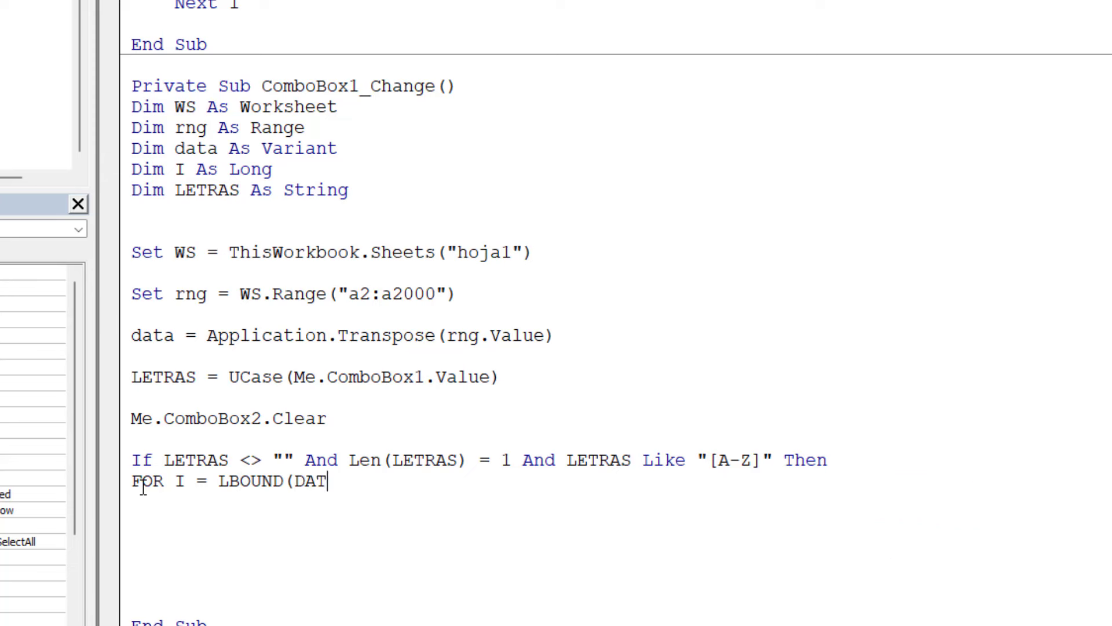
text(A)
text() TO )
text(UBOAN)
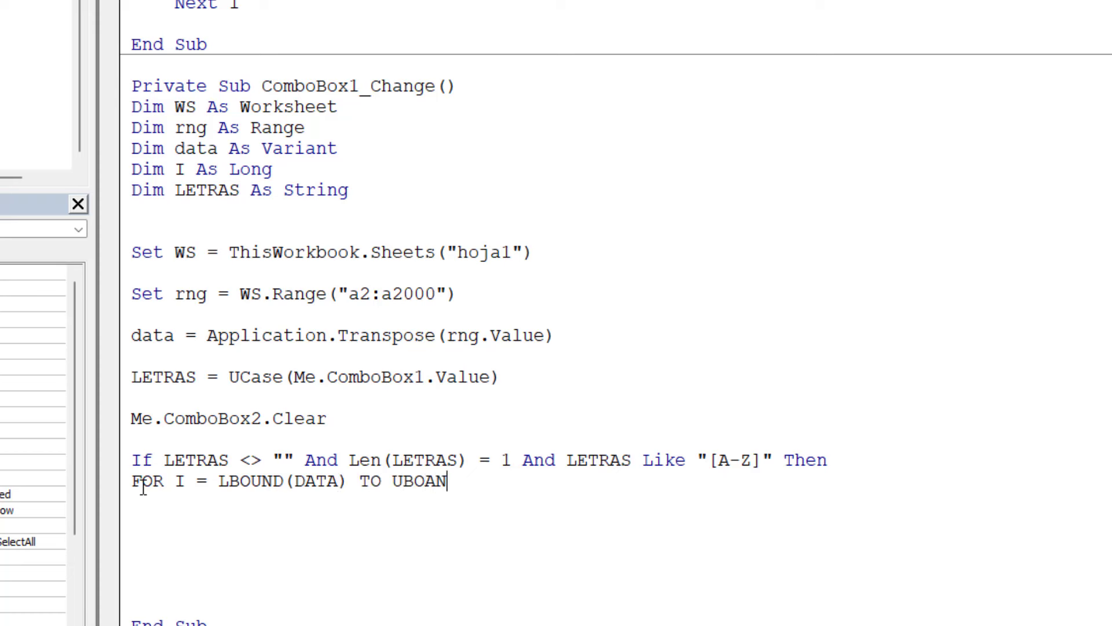
key(BackSpace)
key(BackSpace)
key(BackSpace)
text(OUND)
text((DAR)
key(BackSpace)
text(T)
text(A))
key(Return)
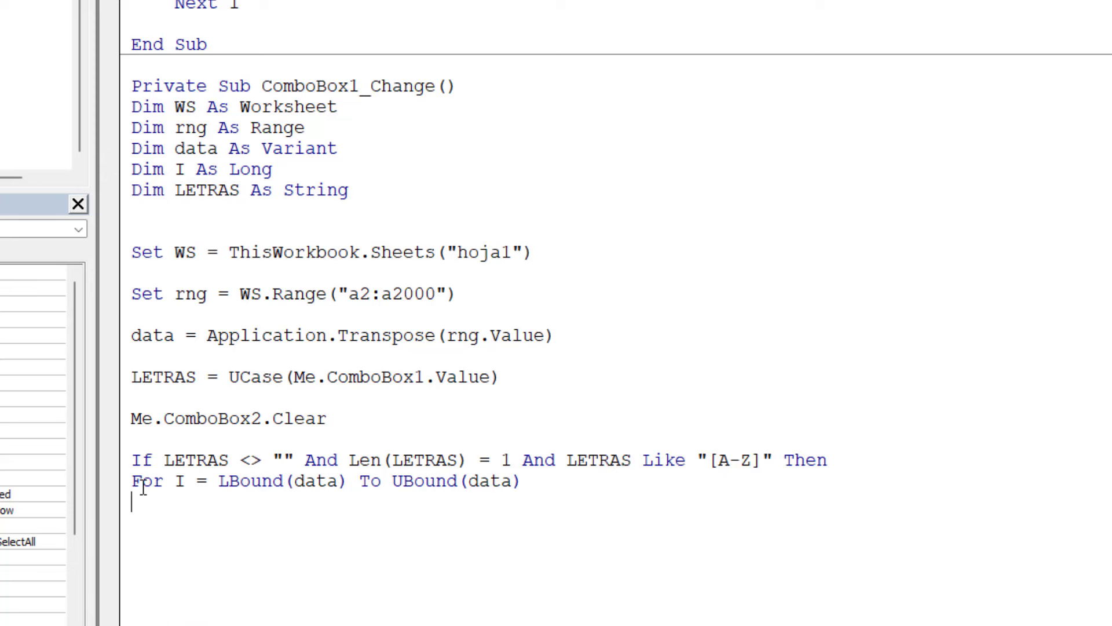
text(IF NO)
text(R ISEM)
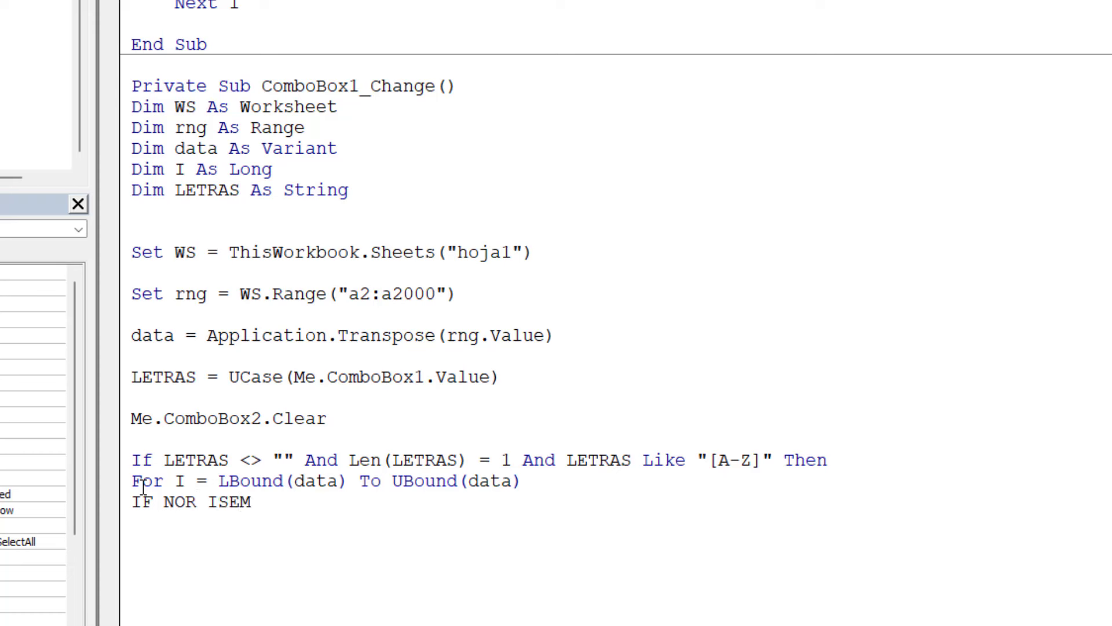
text(PTY)
text((DAT)
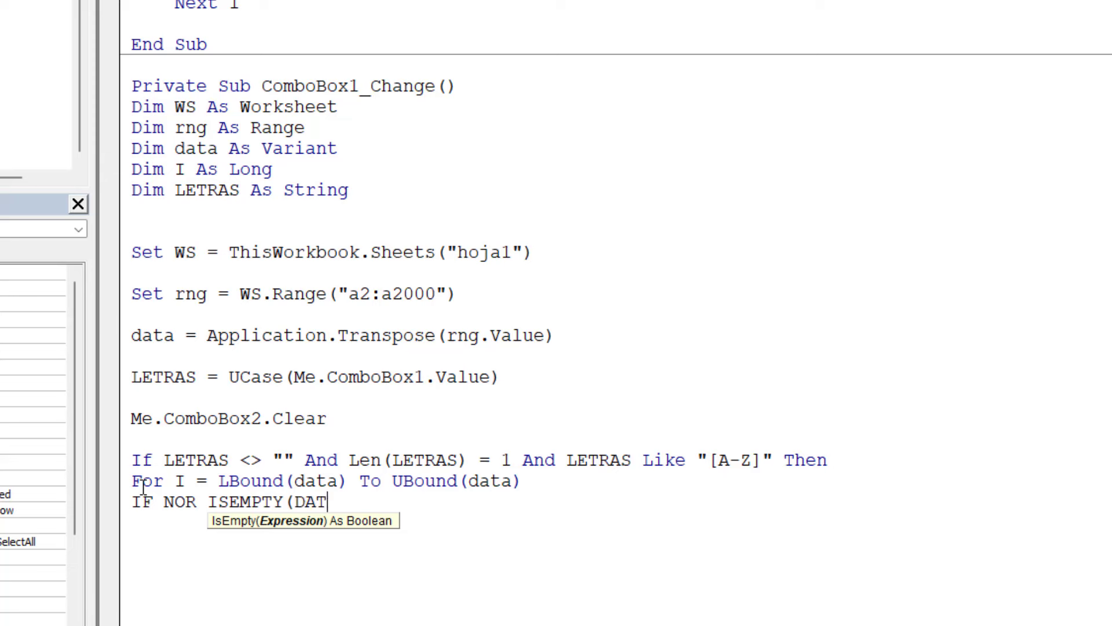
text(A)
text((I)
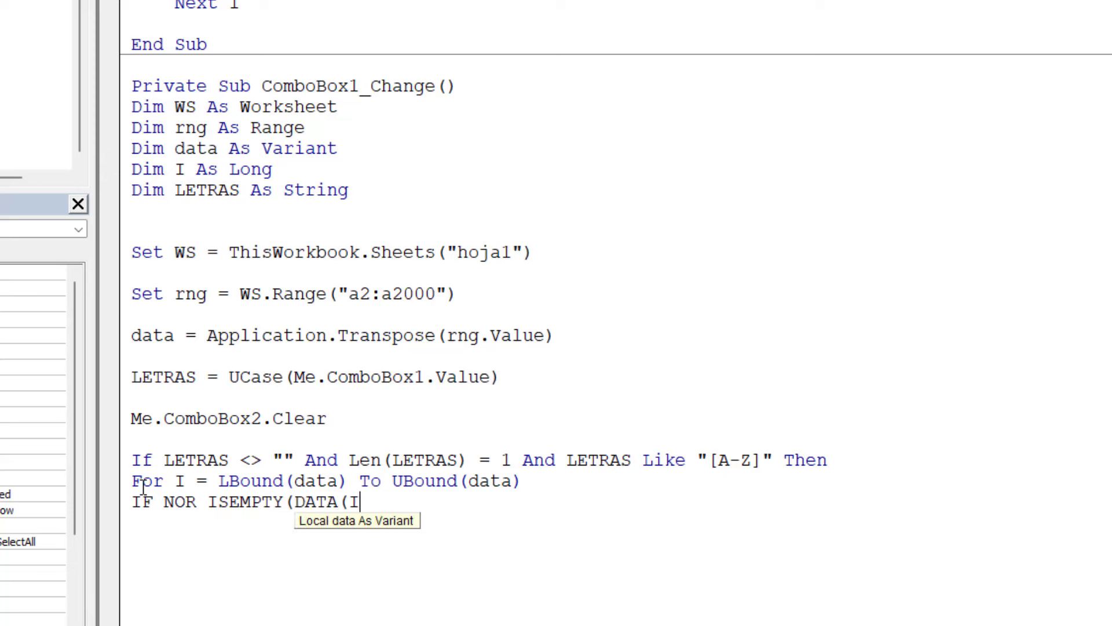
text()))
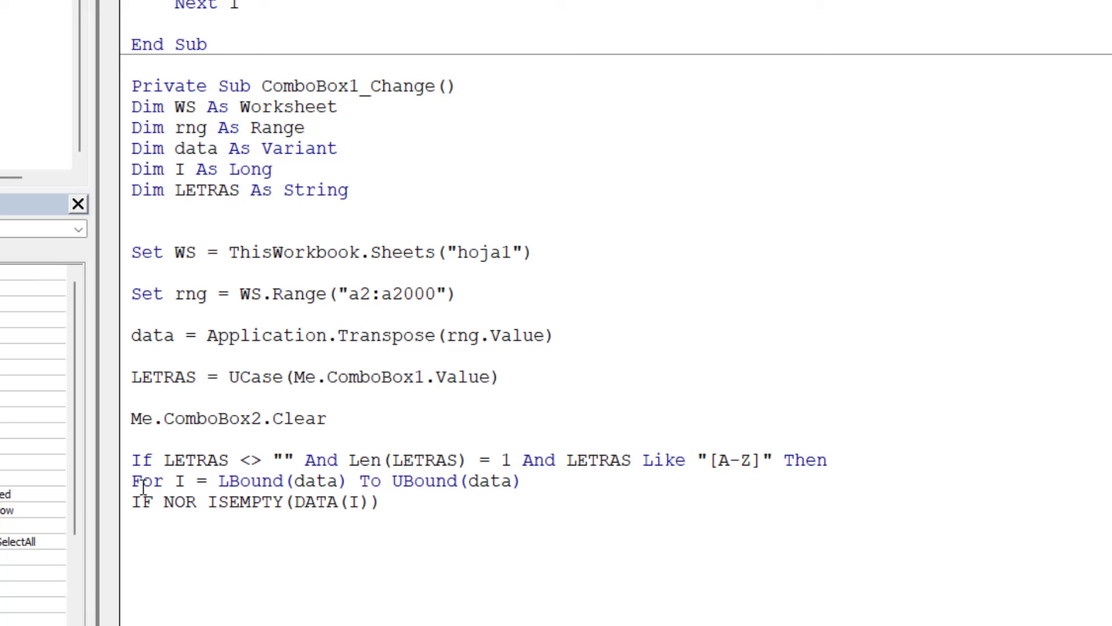
text( THEN)
Fix the compile error by changing NOR to NOT, then add If UCase(Left(CStr(data(I)), 1)) = LETRAS Then
key(Return)
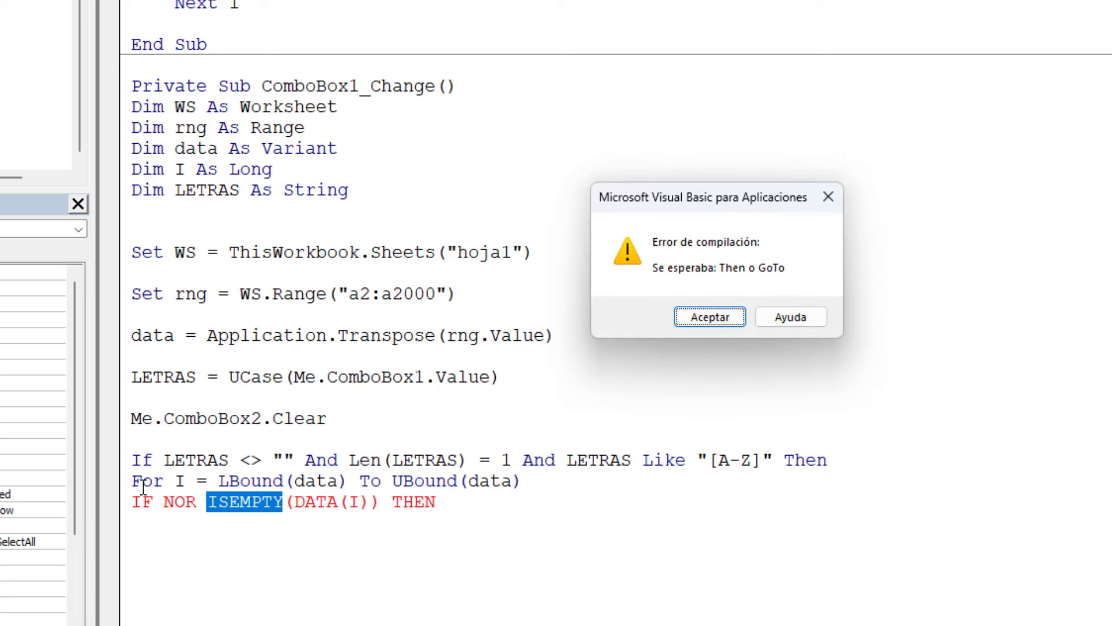
click(709, 317)
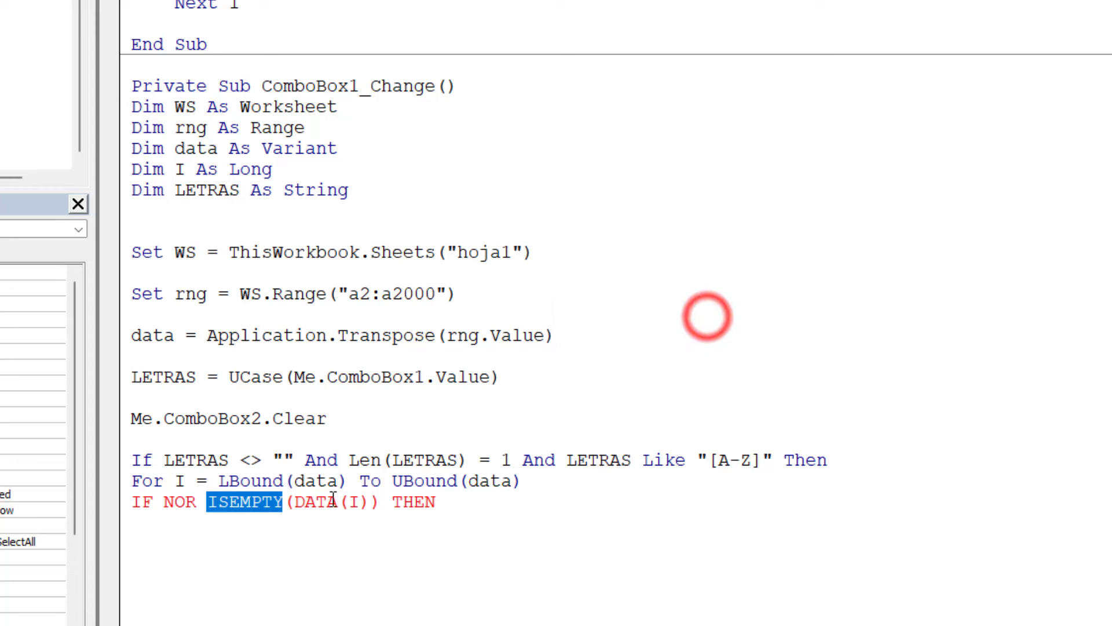
click(294, 501)
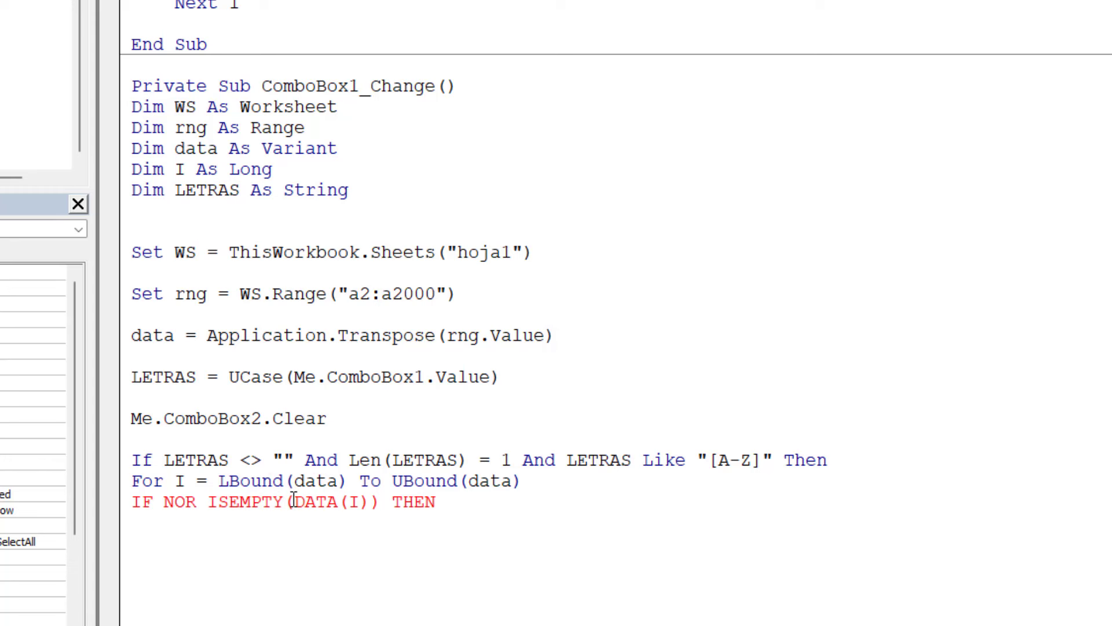
click(199, 502)
key(BackSpace)
text(T)
click(185, 547)
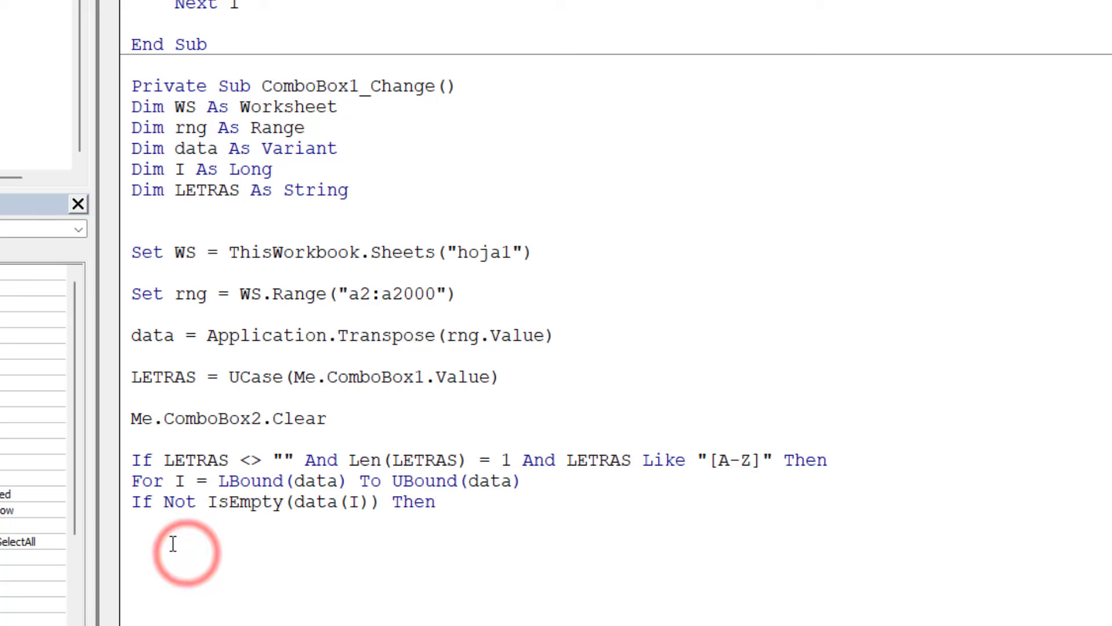
text(IF)
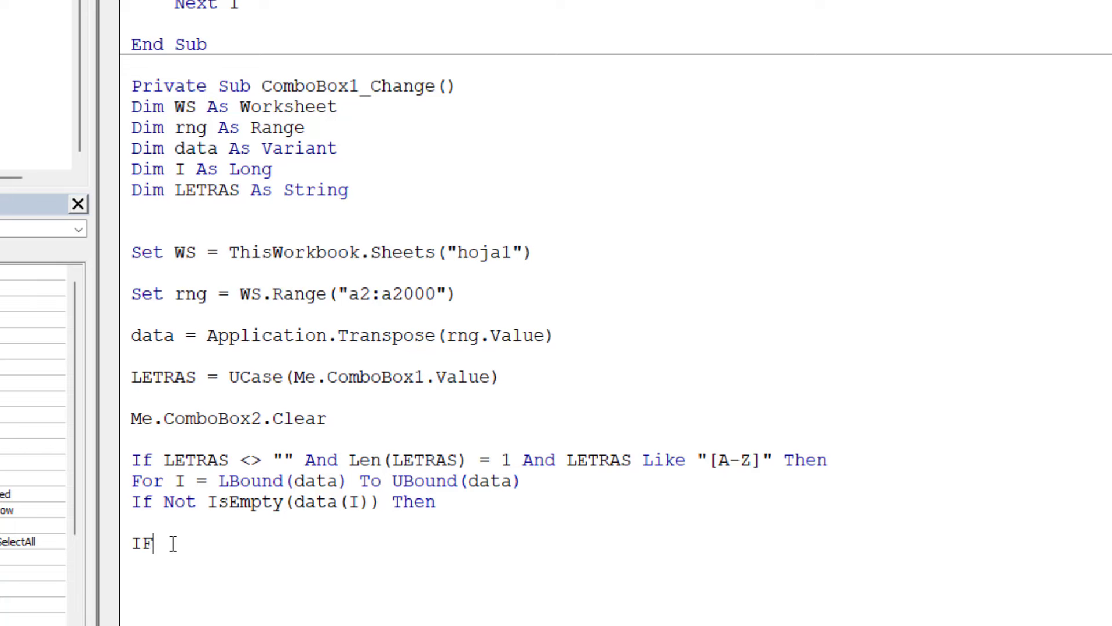
text( U)
text(CASE)
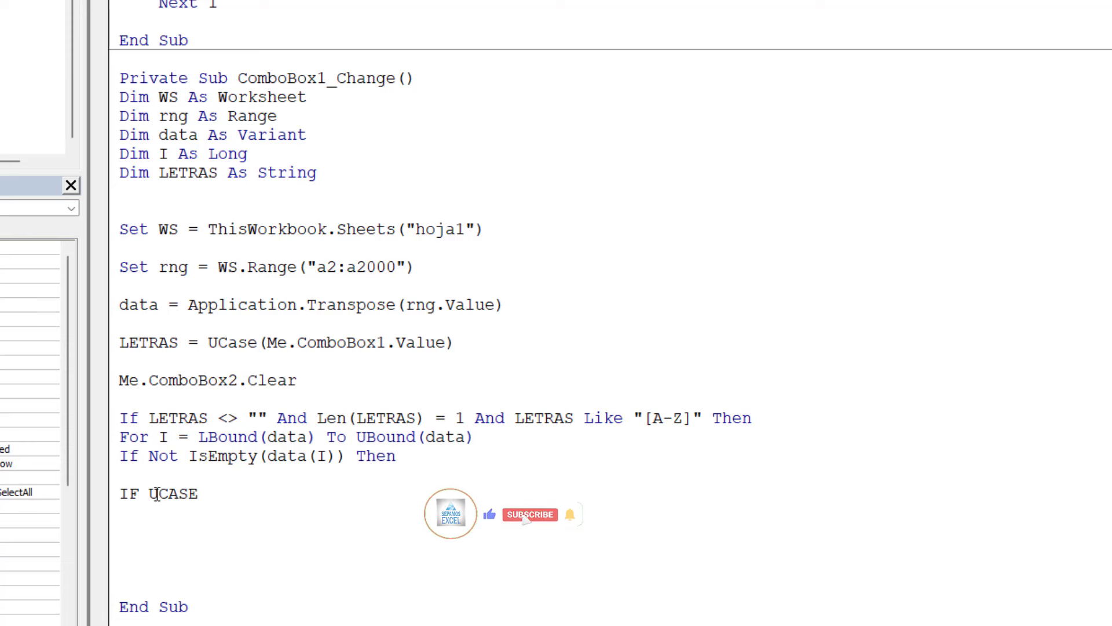
text(()
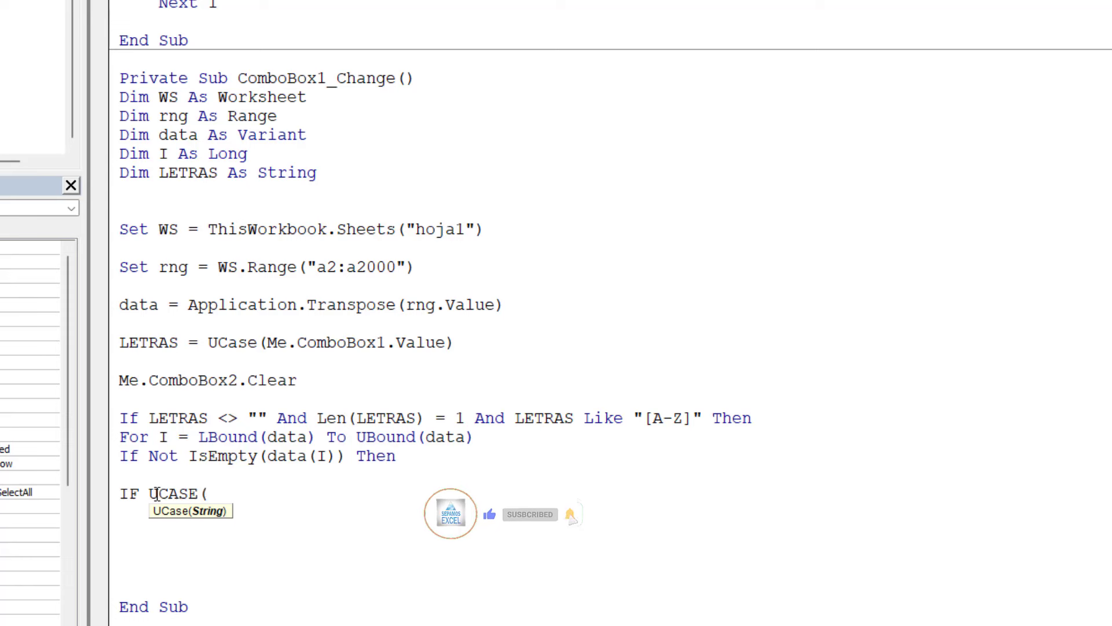
text(LEFT)
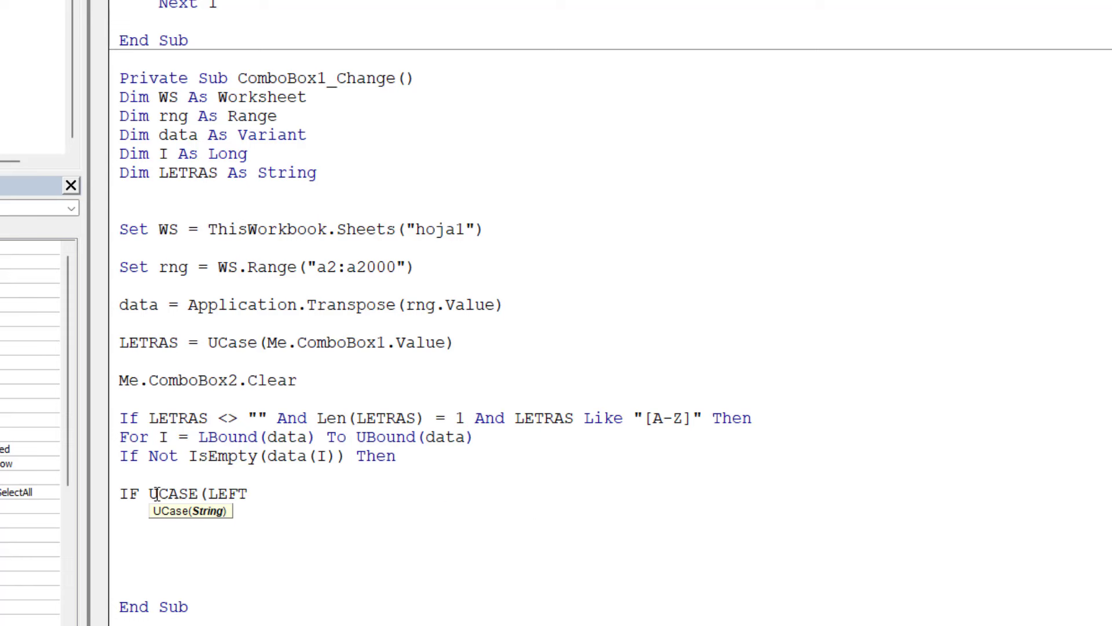
text(()
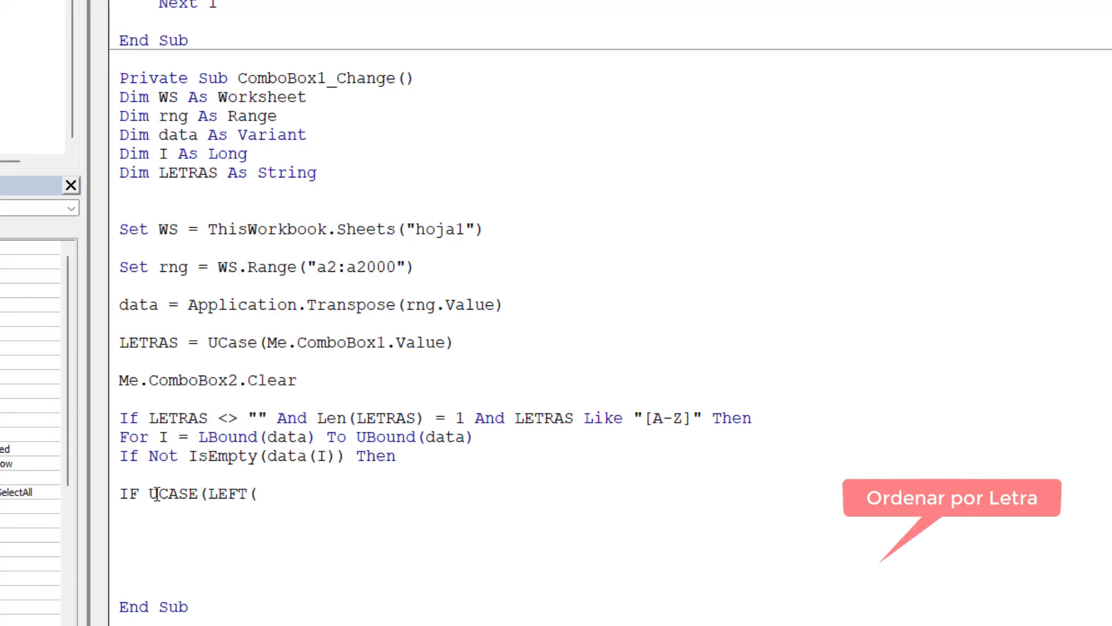
text(CST)
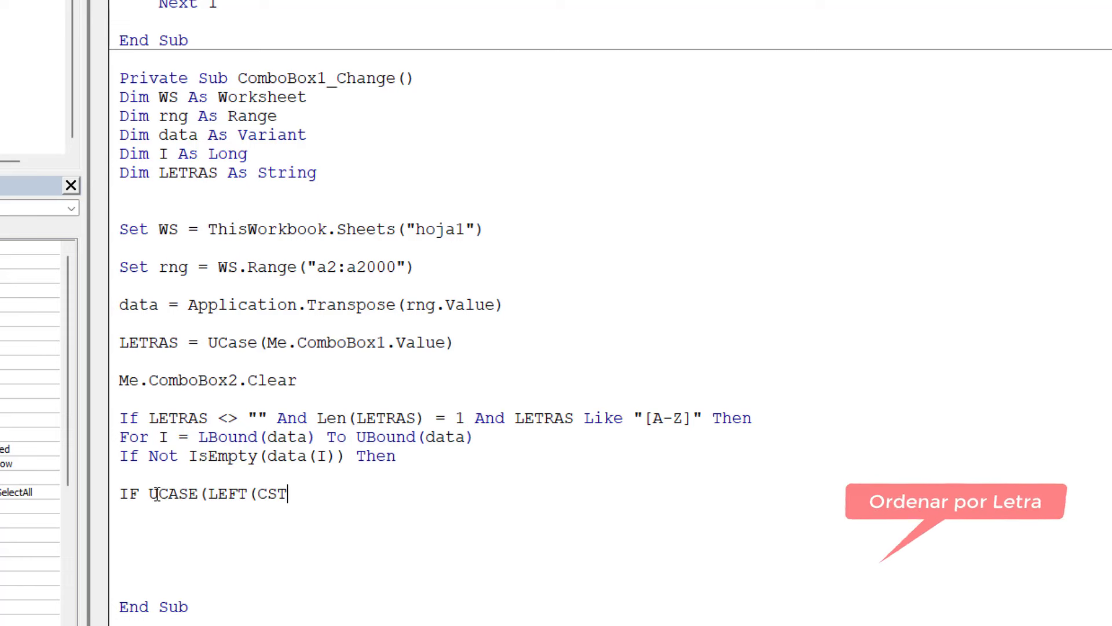
text(R(DA)
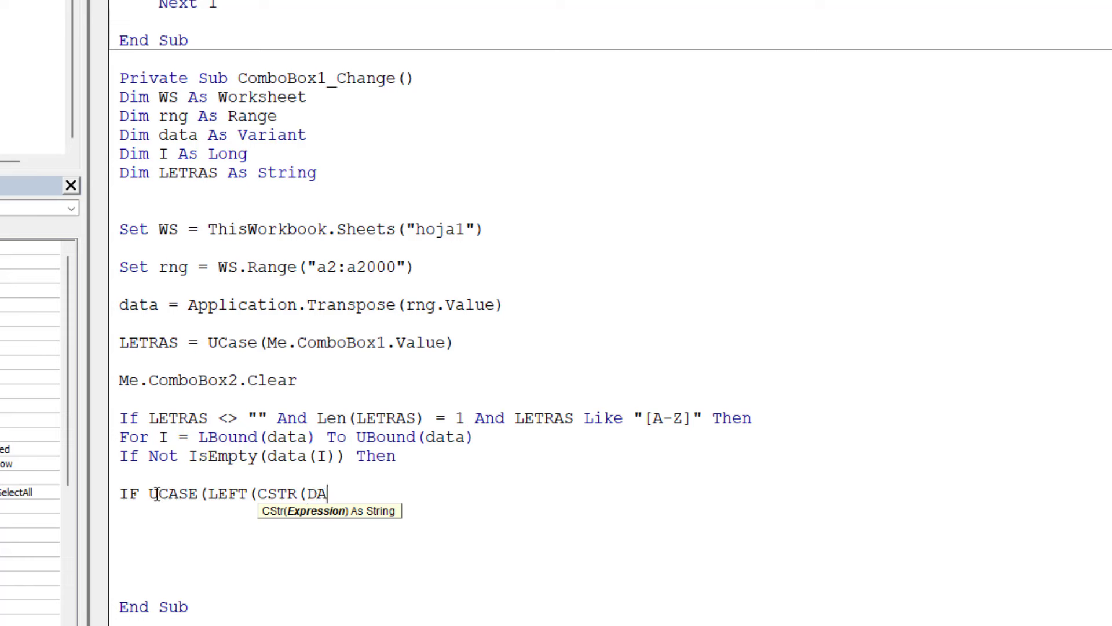
text(TA(I)
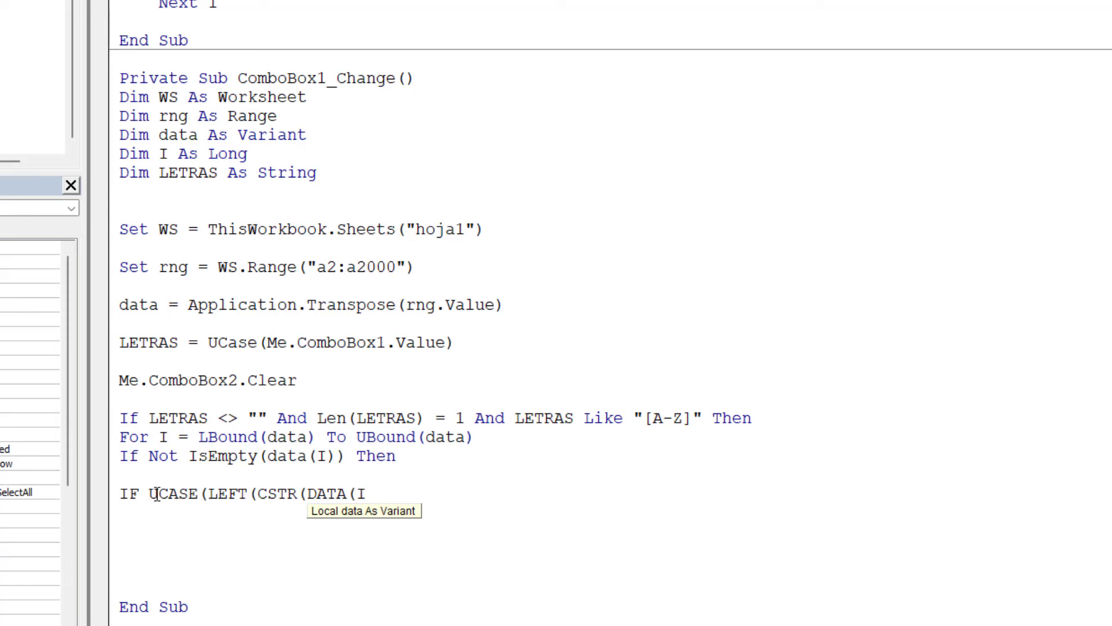
text()))
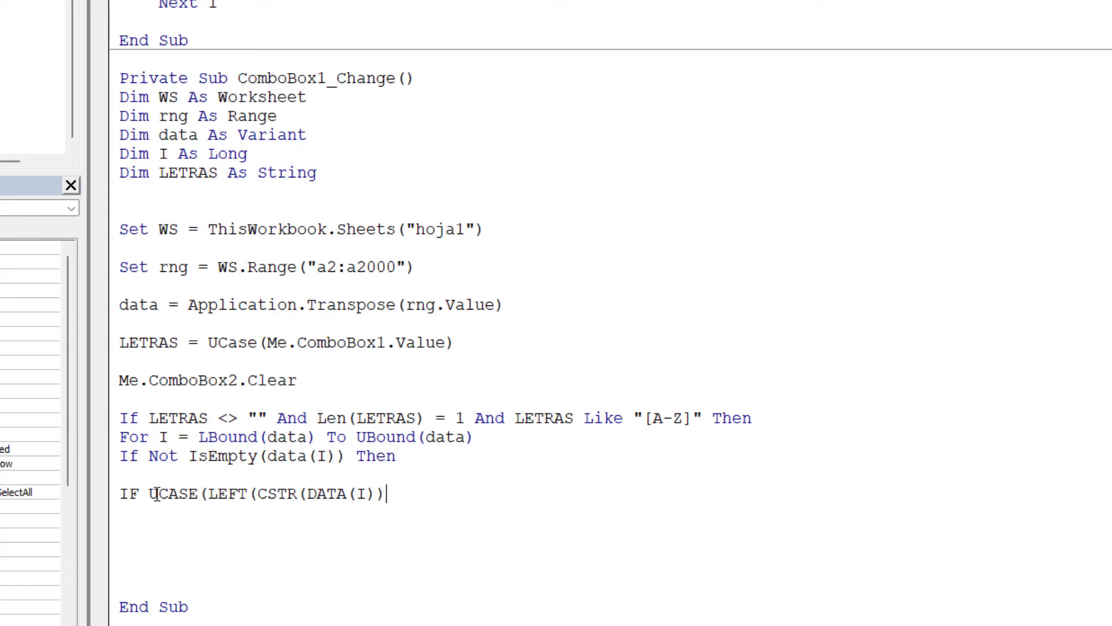
text(,1)
text()) )
text(= LETRAS )
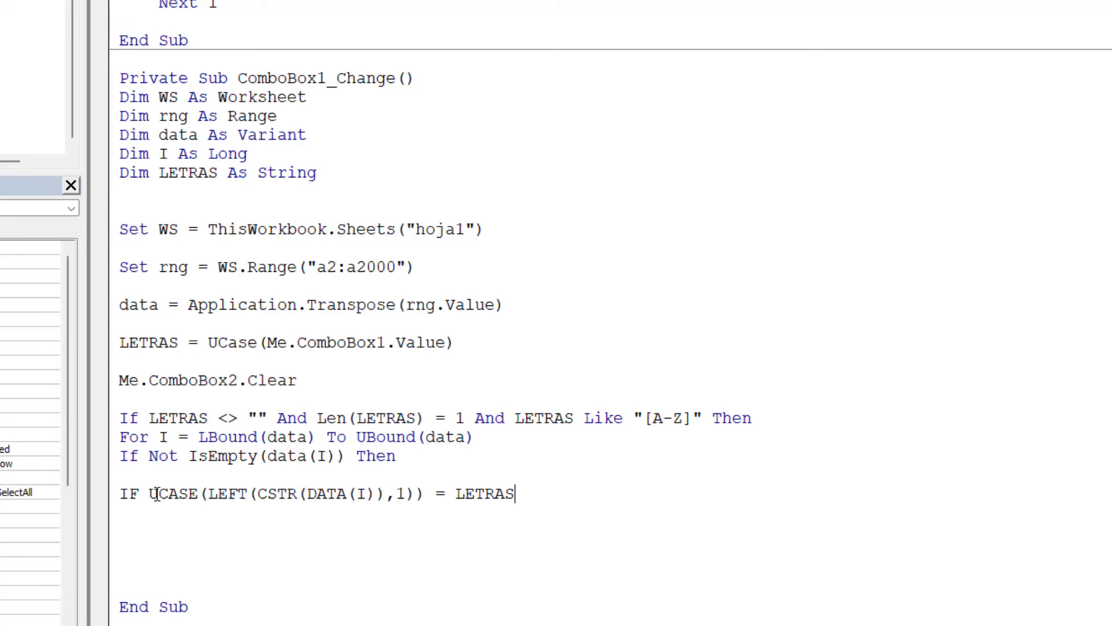
text(THEN)
key(Return)
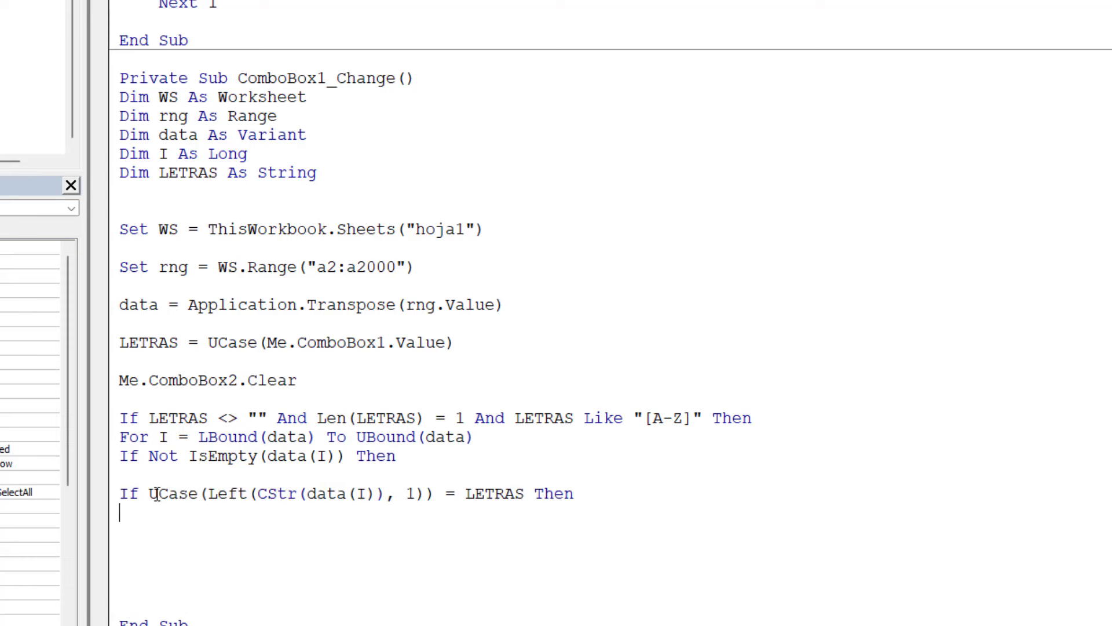
Add the line Me.ComboBox2.AddItem data(I) inside the first-letter check
text(ME.C)
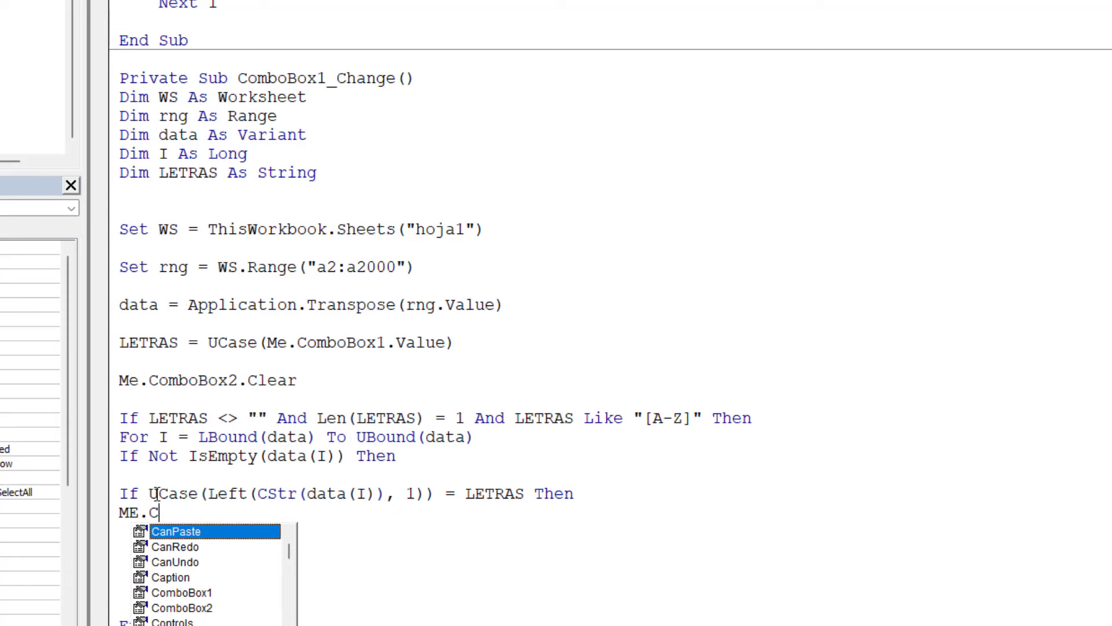
text(O)
key(Down)
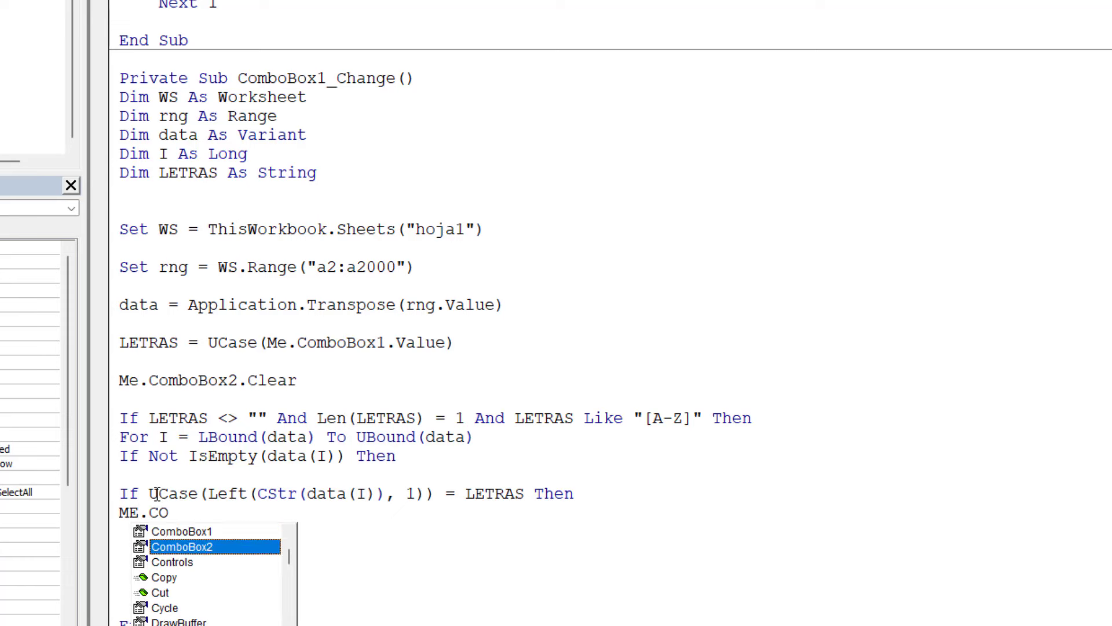
key(Tab)
text(.ADD)
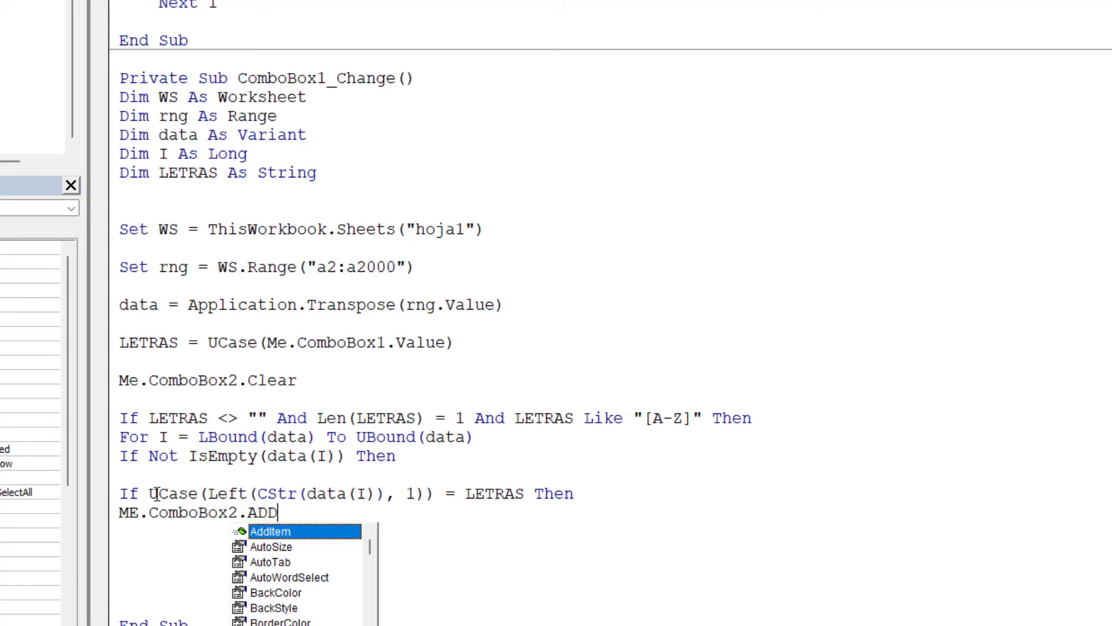
text( DA)
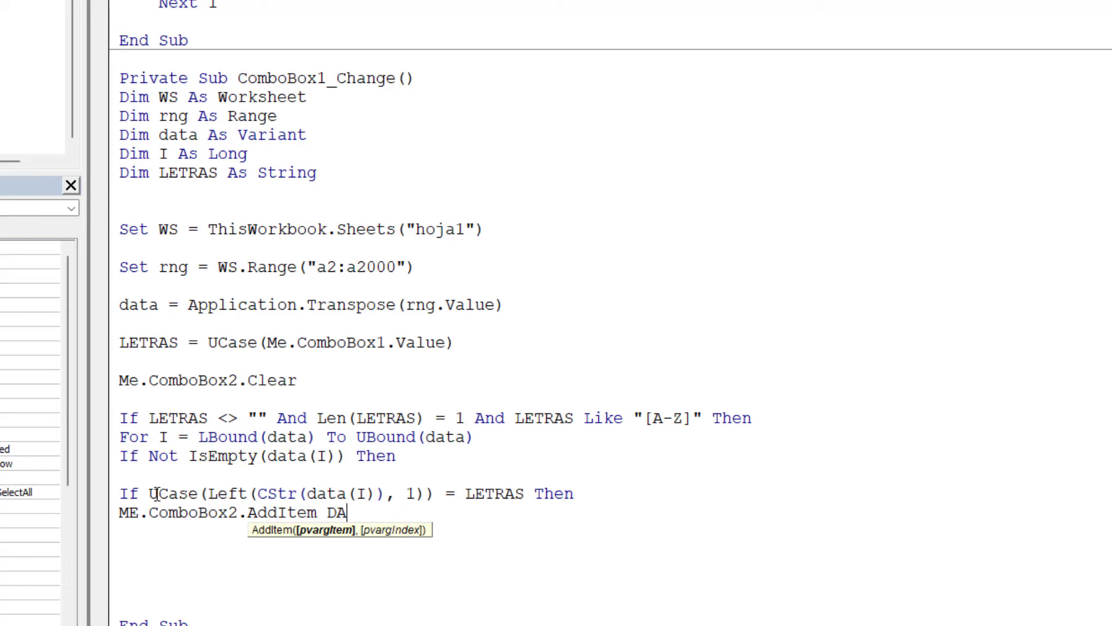
text(AT)
key(BackSpace)
key(BackSpace)
text(TA)
text((I))
key(Return)
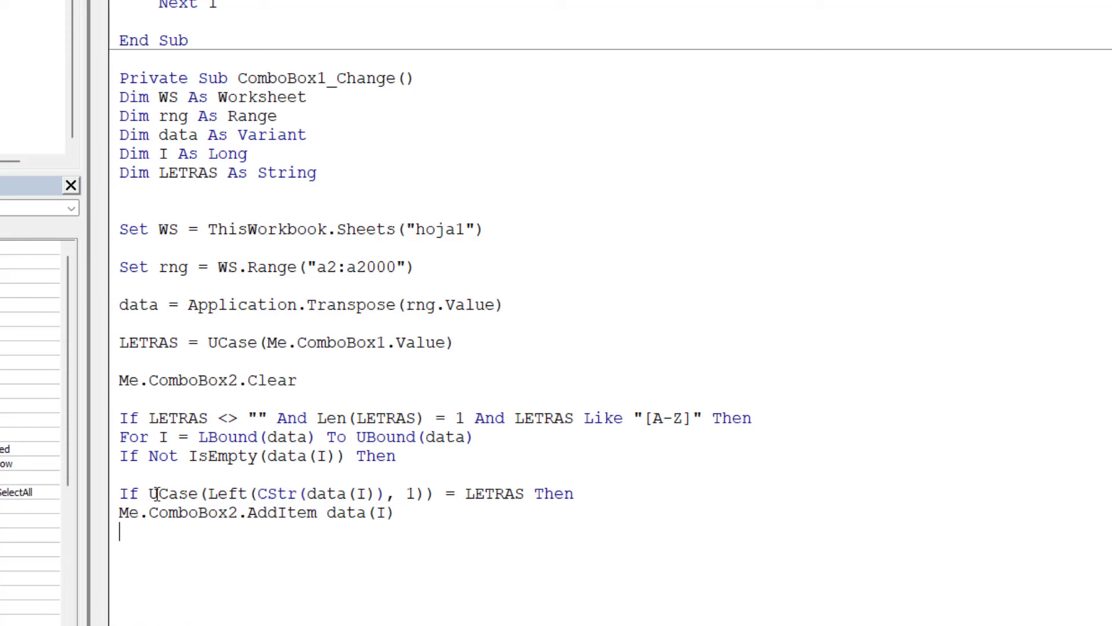
Close the blocks with End If, End If, Next I, End If and delete the blank line above Set WS
text(END IF)
key(Return)
text(END IF)
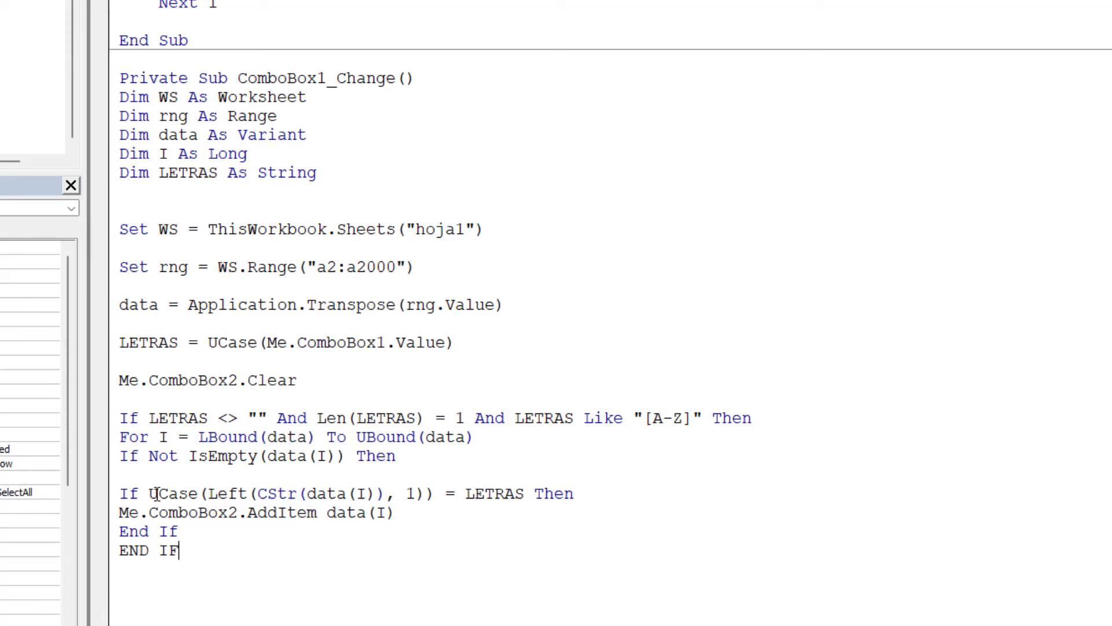
key(Return)
text(NE)
text(XT I)
key(Return)
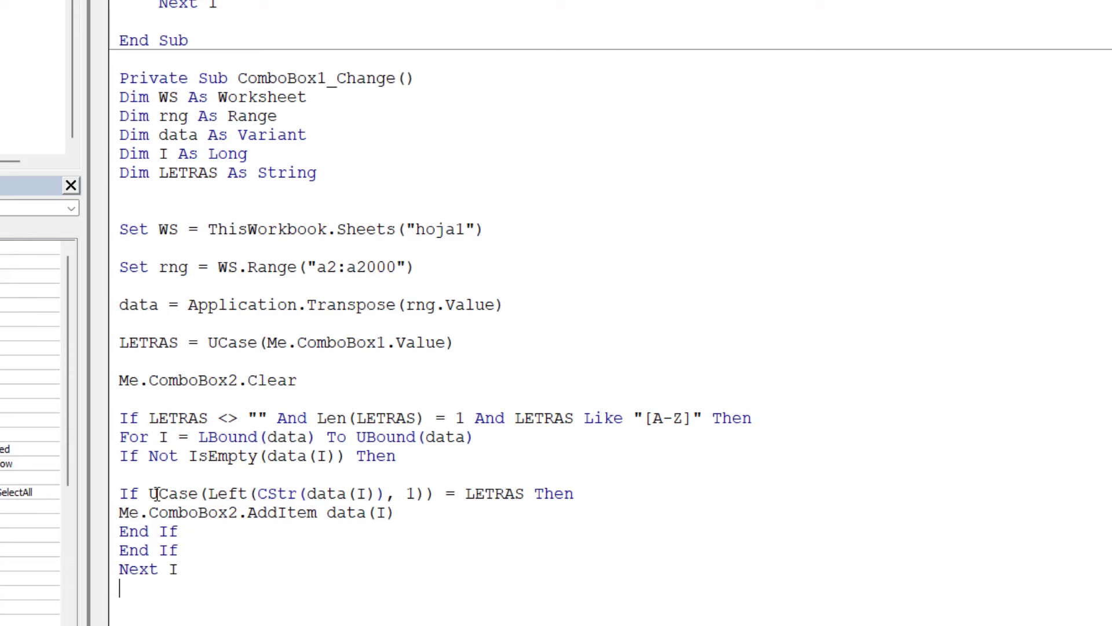
text(END IF)
click(241, 214)
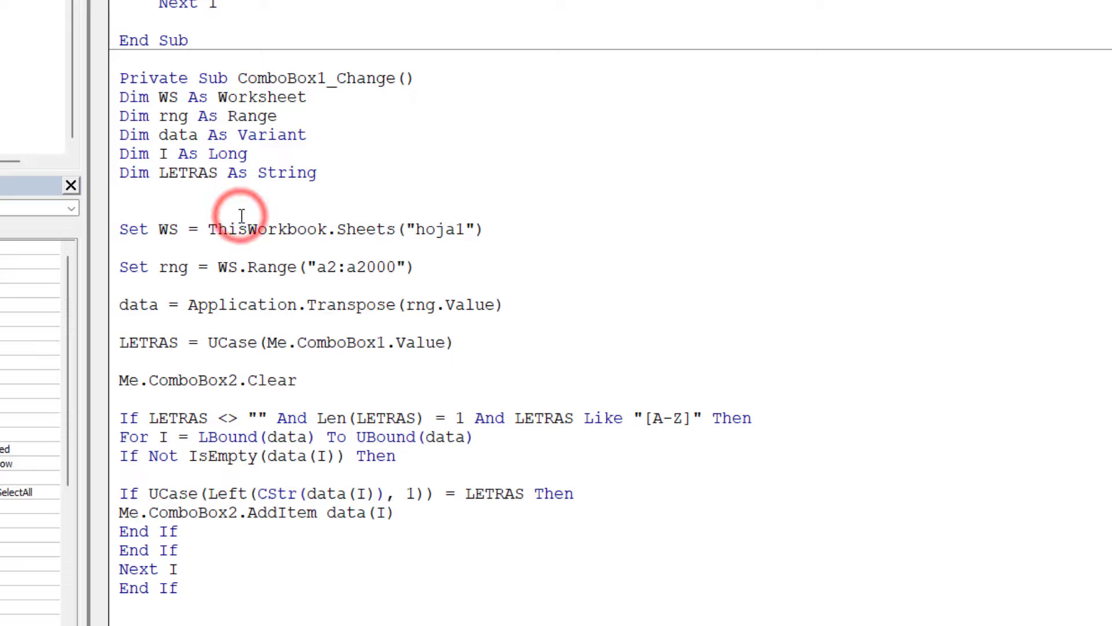
key(Delete)
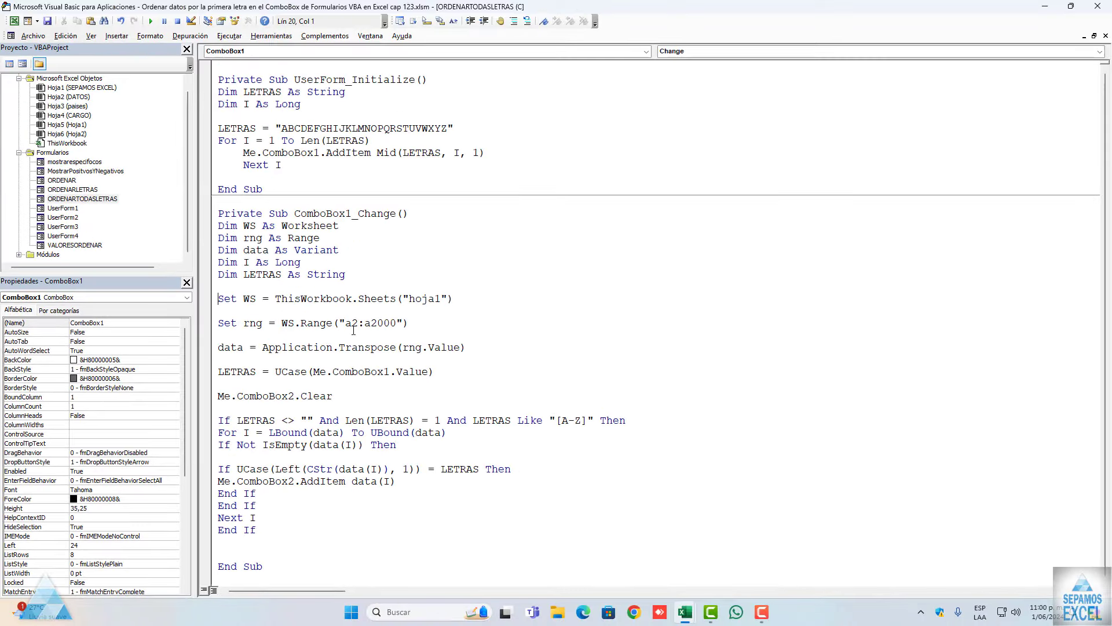
Run ORDENARTODASLETRAS, pick V in the letter box, and check the second box lists only V names
click(404, 249)
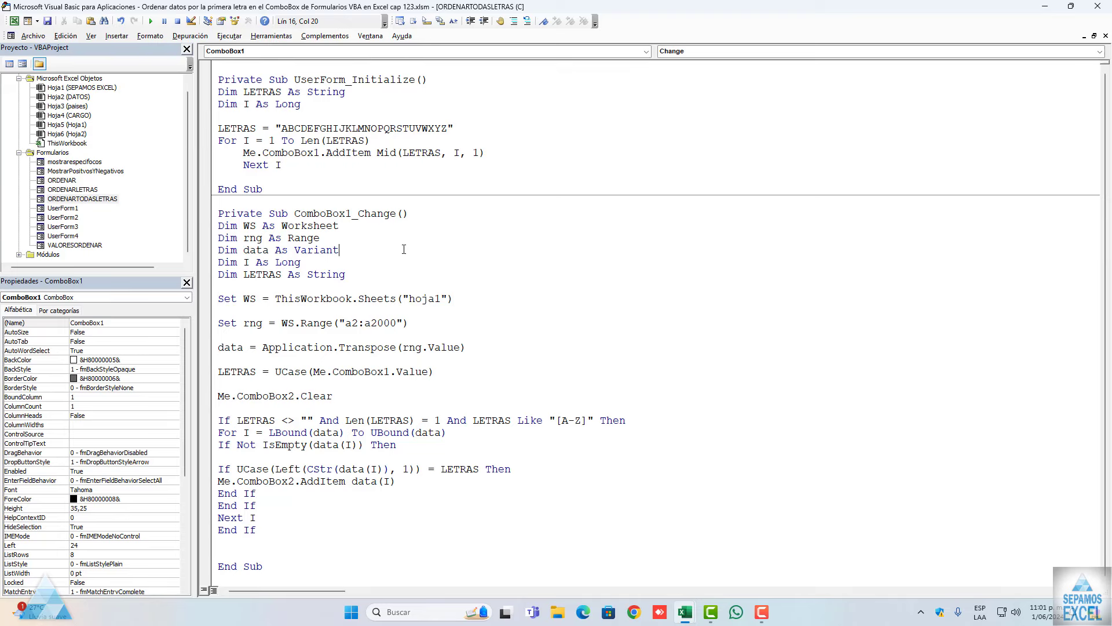
key(F5)
mouse_move(433, 267)
mouse_down()
mouse_move(346, 213)
mouse_move(242, 174)
mouse_up()
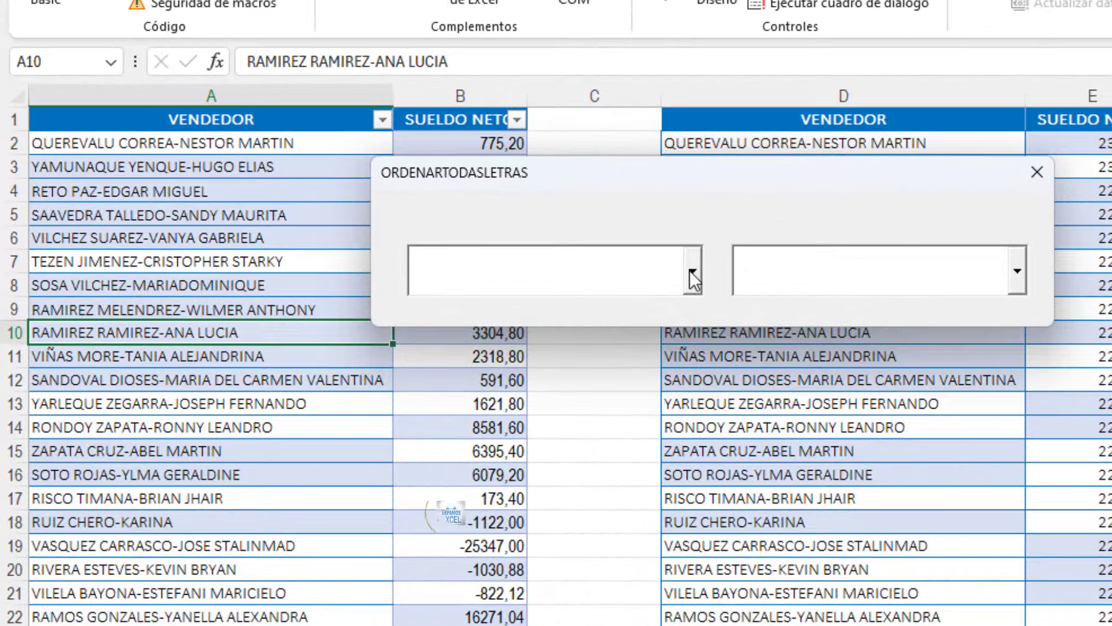
click(626, 265)
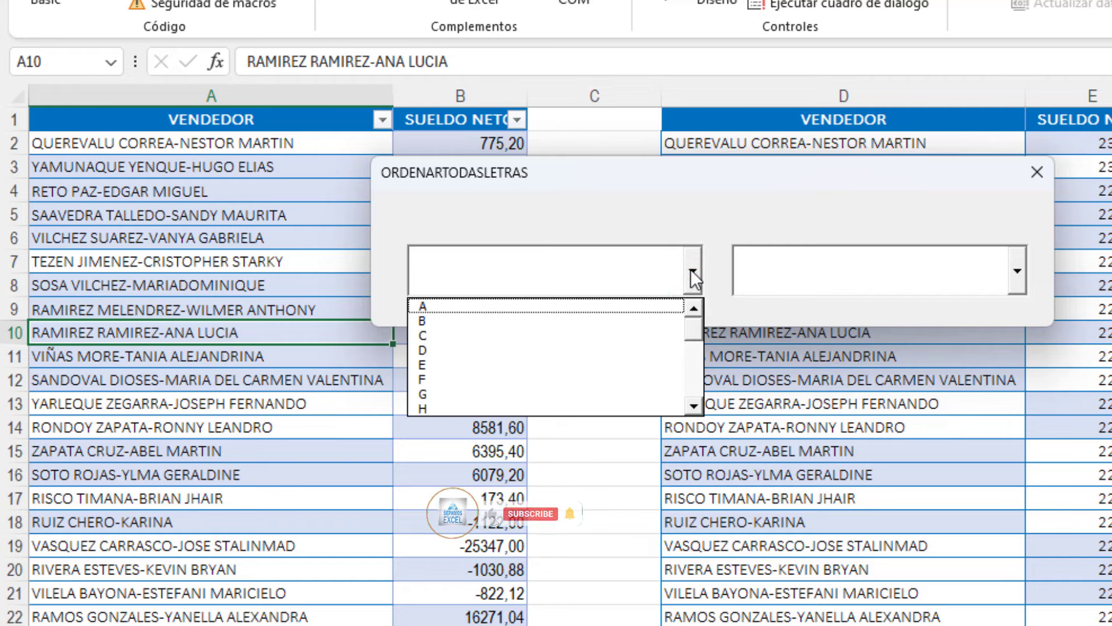
key(Down)
key(Down)
key(Down)
key(Down)
key(Down)
key(Down)
key(Down)
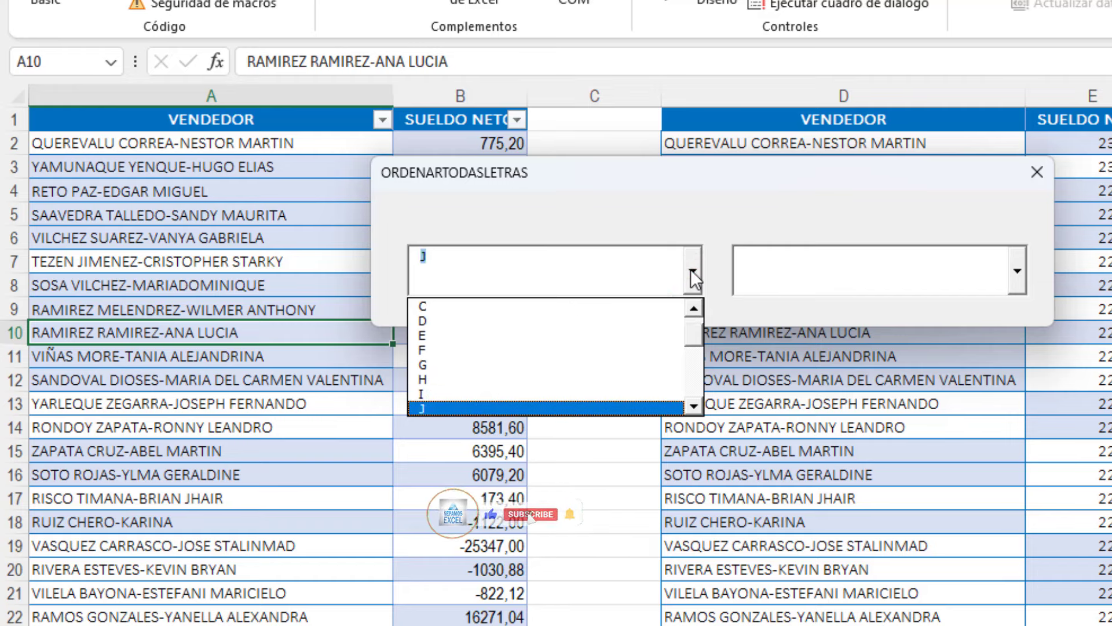
key(Down)
key(Down)
key(Down)
key(Down)
key(Down)
key(Down)
key(Down)
key(Down)
key(Down)
key(Down)
key(Down)
key(Down)
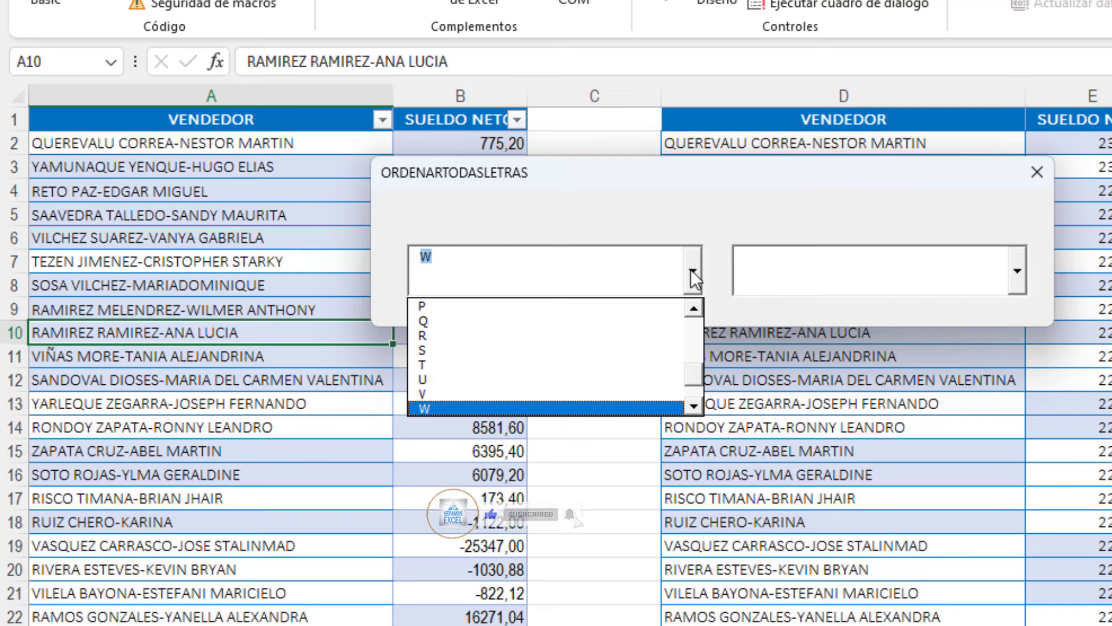
key(Down)
key(Down)
key(Up)
key(Up)
key(Up)
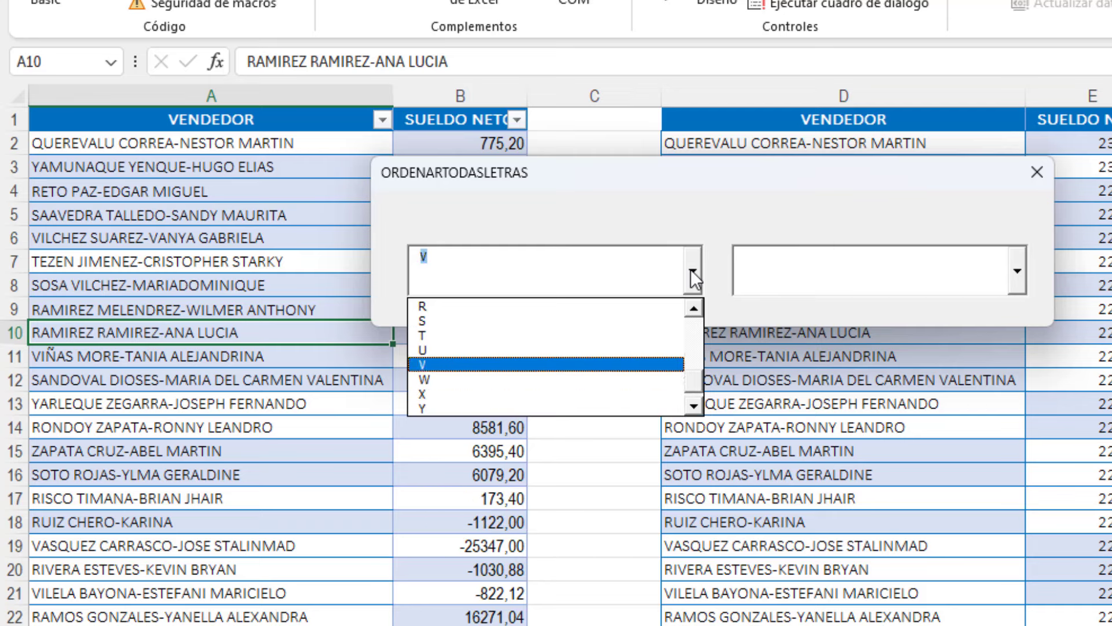
click(691, 269)
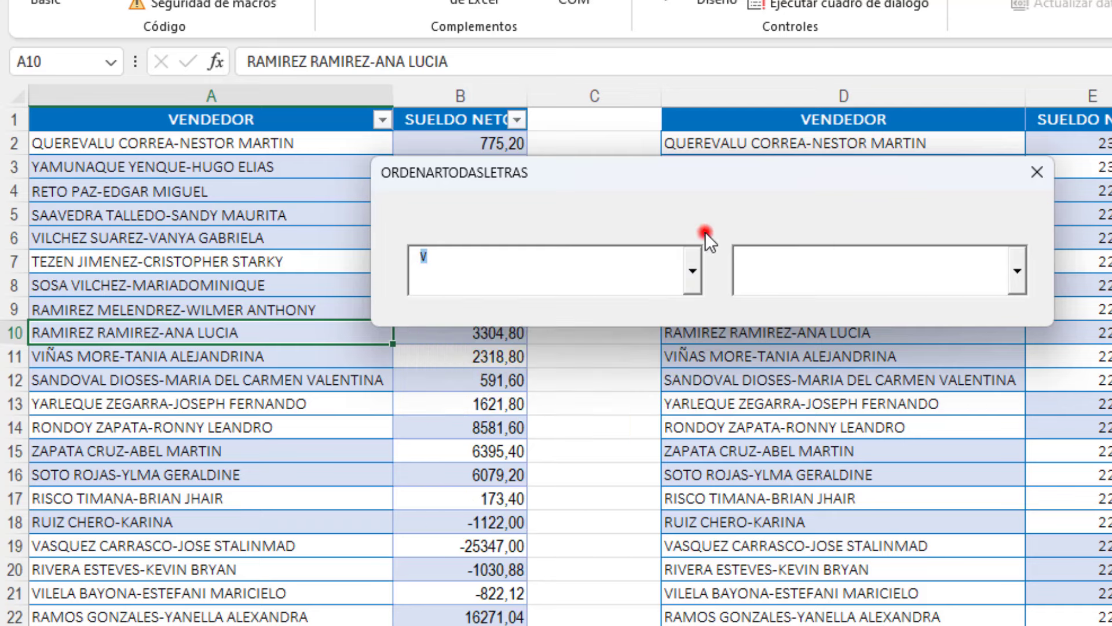
click(1018, 277)
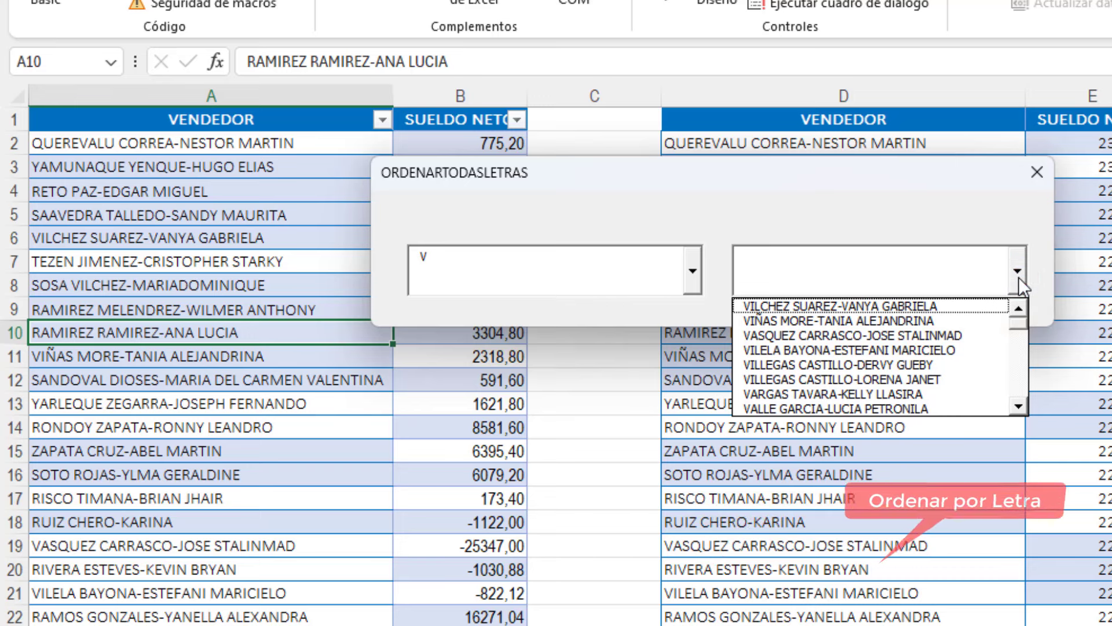
mouse_move(1019, 326)
mouse_down()
mouse_move(1026, 394)
mouse_move(1023, 314)
mouse_up()
click(700, 279)
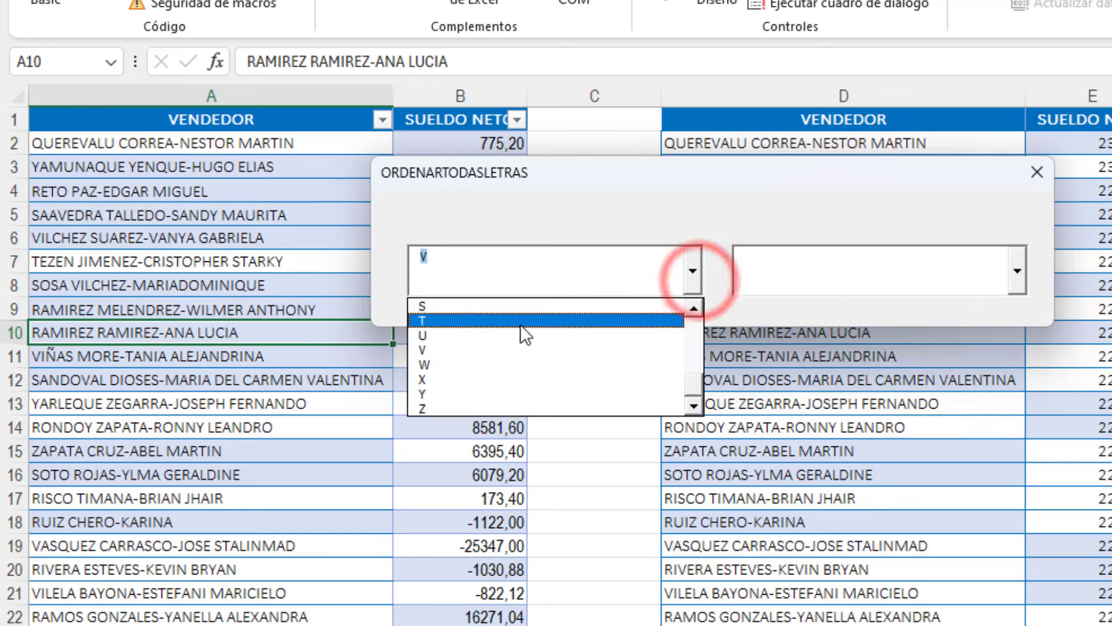
Pick T, then K, in the letter box and check that the name box lists only matching names
click(520, 322)
click(1018, 261)
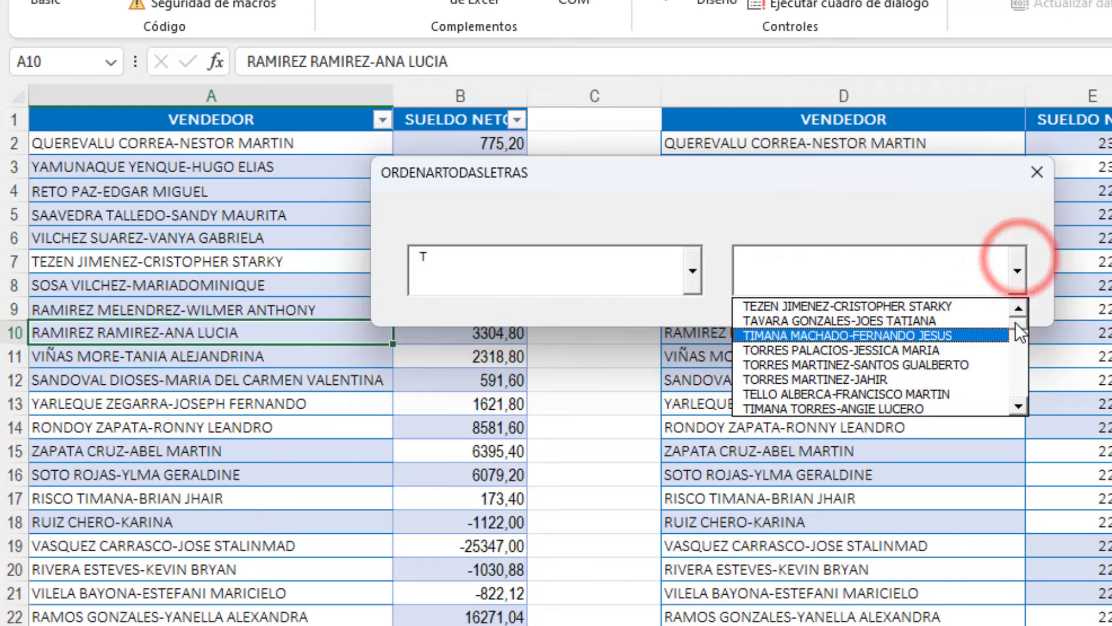
drag(1016, 326, 1019, 393)
click(693, 271)
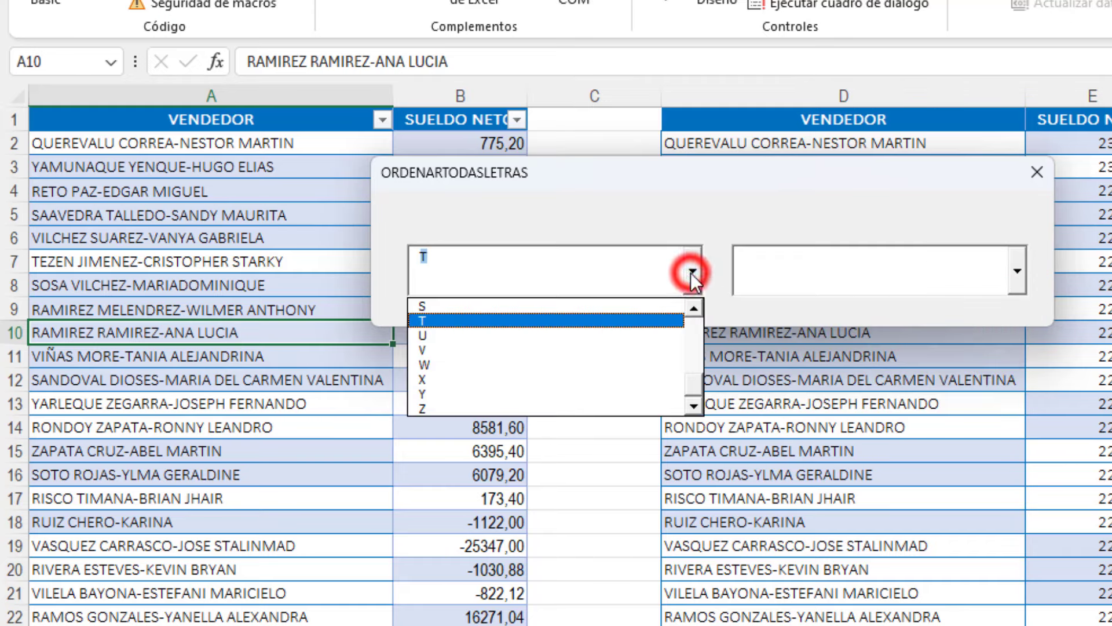
click(699, 384)
click(498, 349)
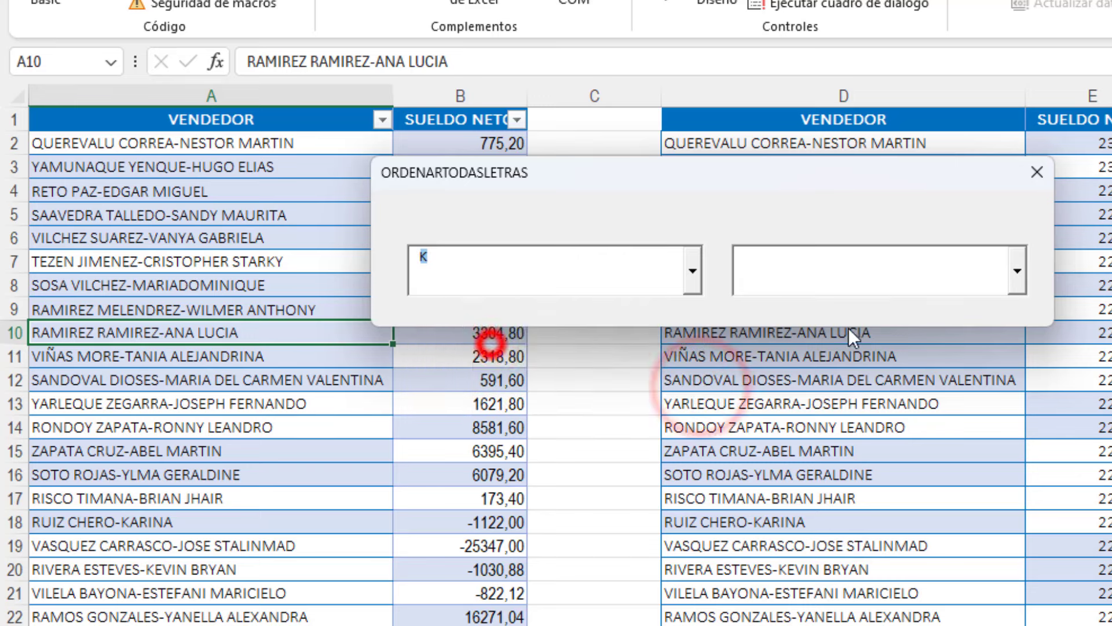
click(1017, 272)
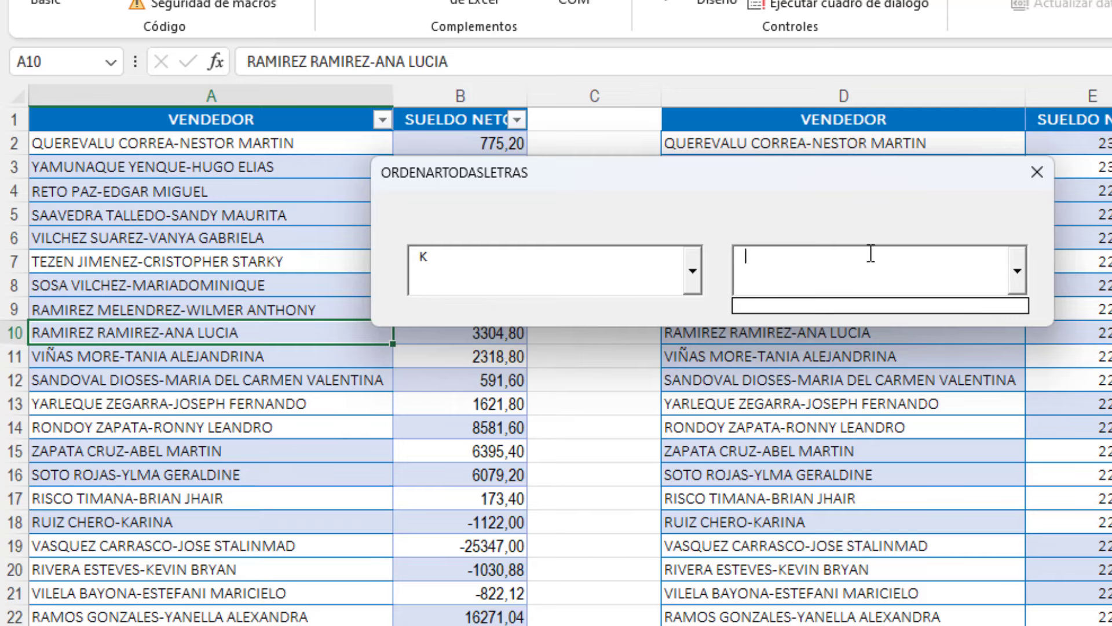
Switch the letter to H, then I, browsing the filtered name list for each
click(690, 265)
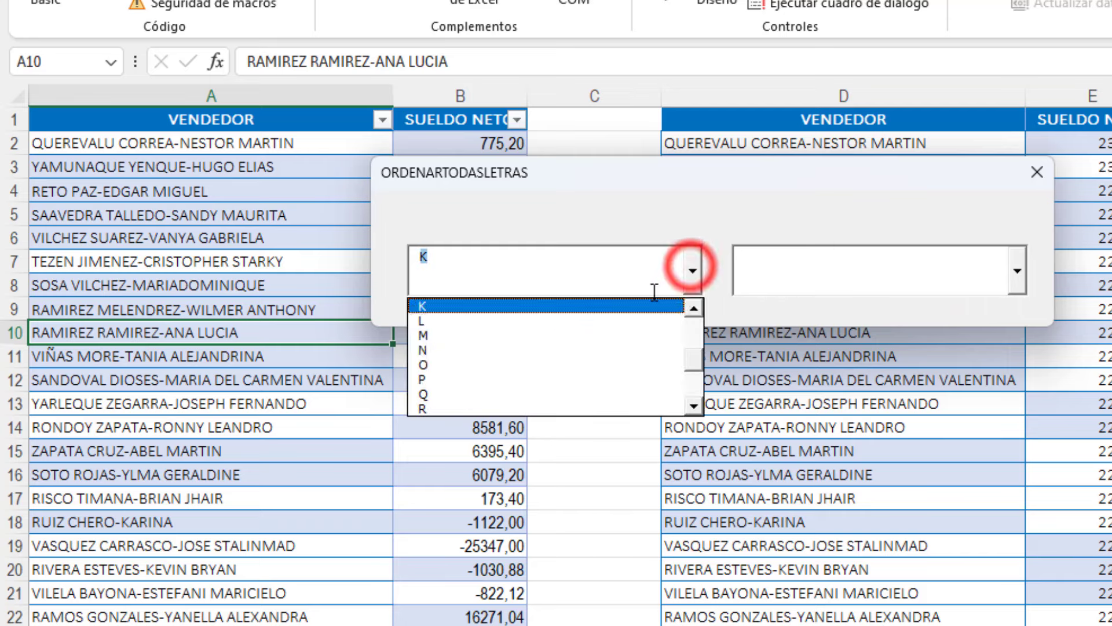
scroll(692, 353, up, 1)
scroll(692, 347, up, 1)
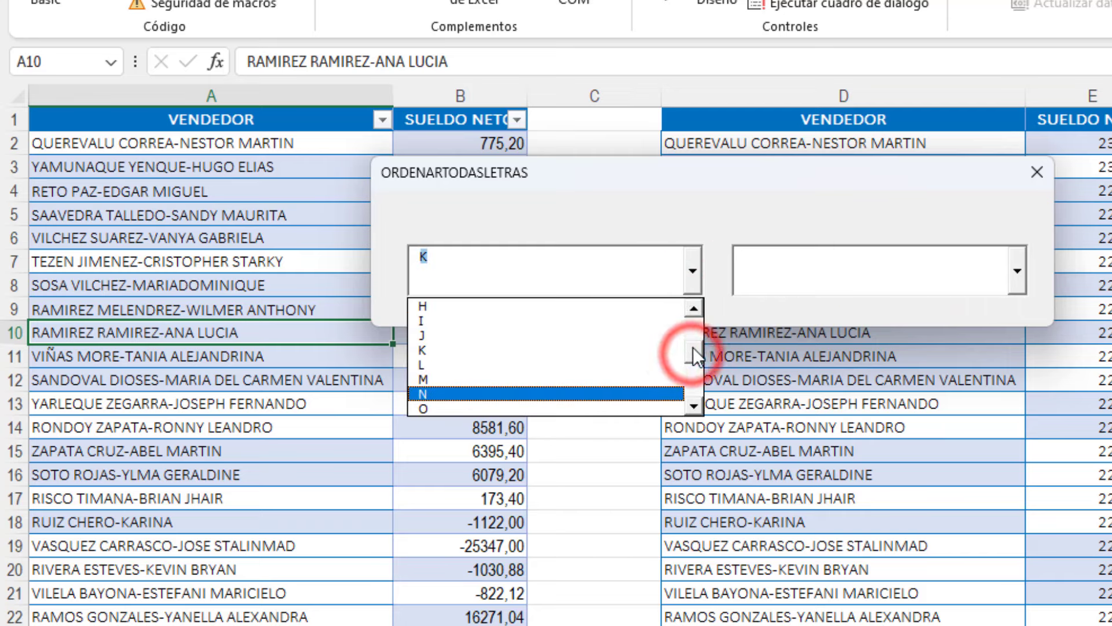
click(464, 308)
click(1018, 271)
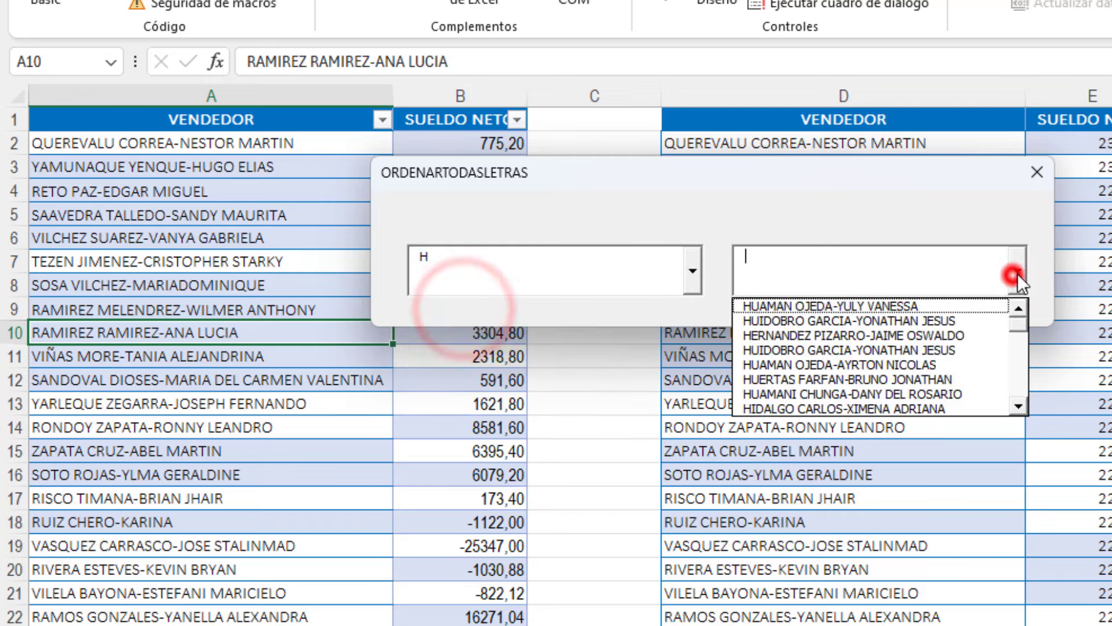
click(1026, 322)
click(693, 265)
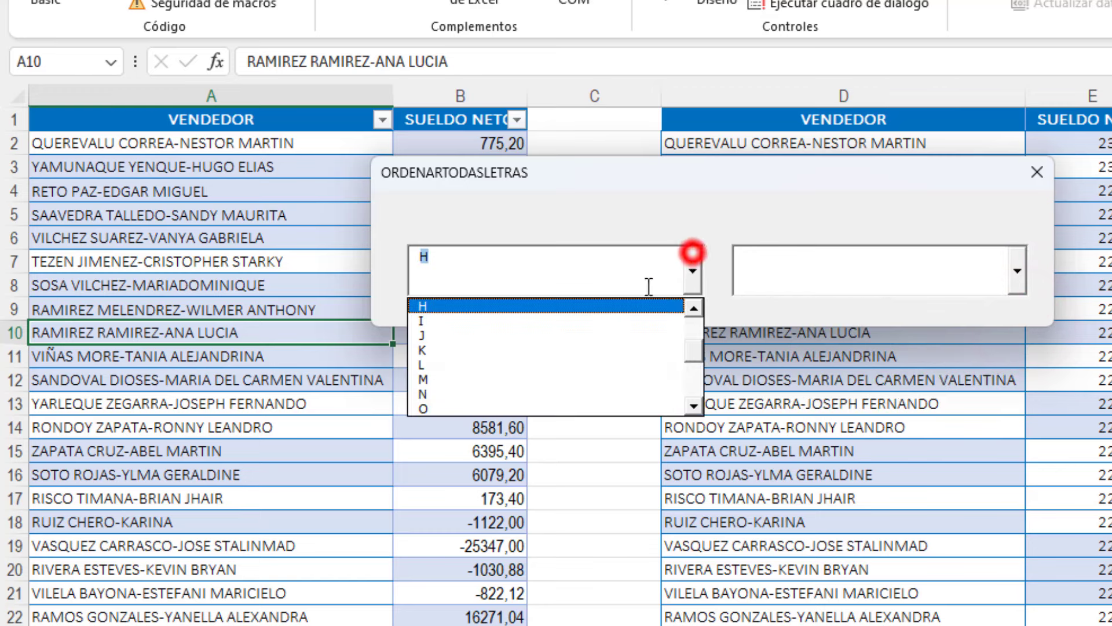
click(513, 318)
click(1017, 268)
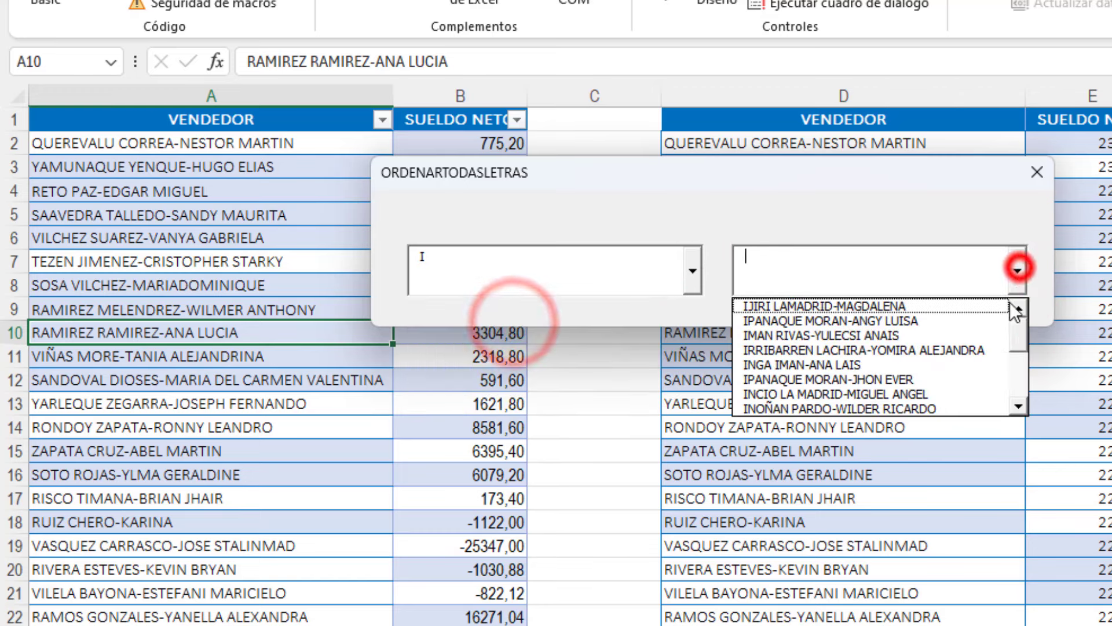
click(1013, 336)
click(701, 274)
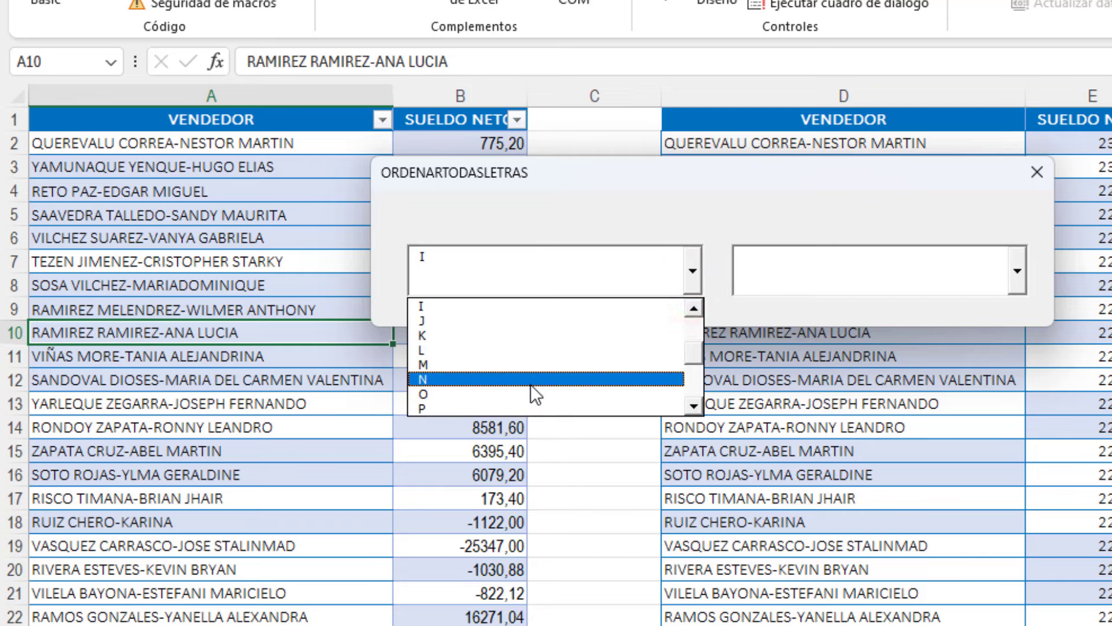
Test letters T, W, X and A, checking each filtered name list
key(Down)
key(Down)
key(Down)
key(Down)
key(Down)
key(Down)
key(Down)
key(Down)
key(Down)
key(Down)
key(Down)
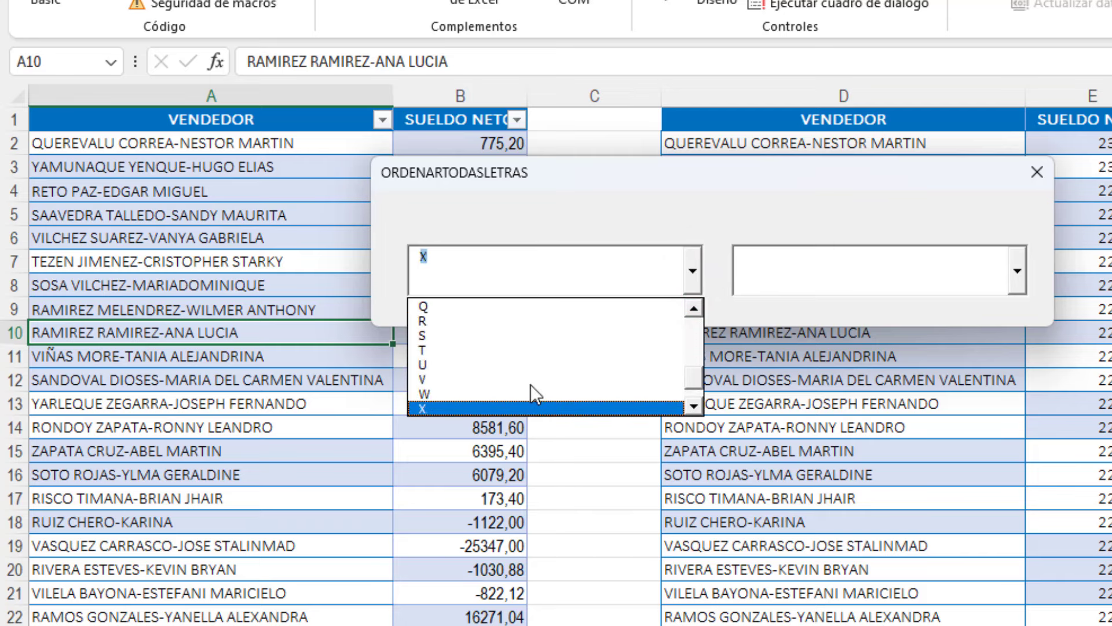
click(1027, 269)
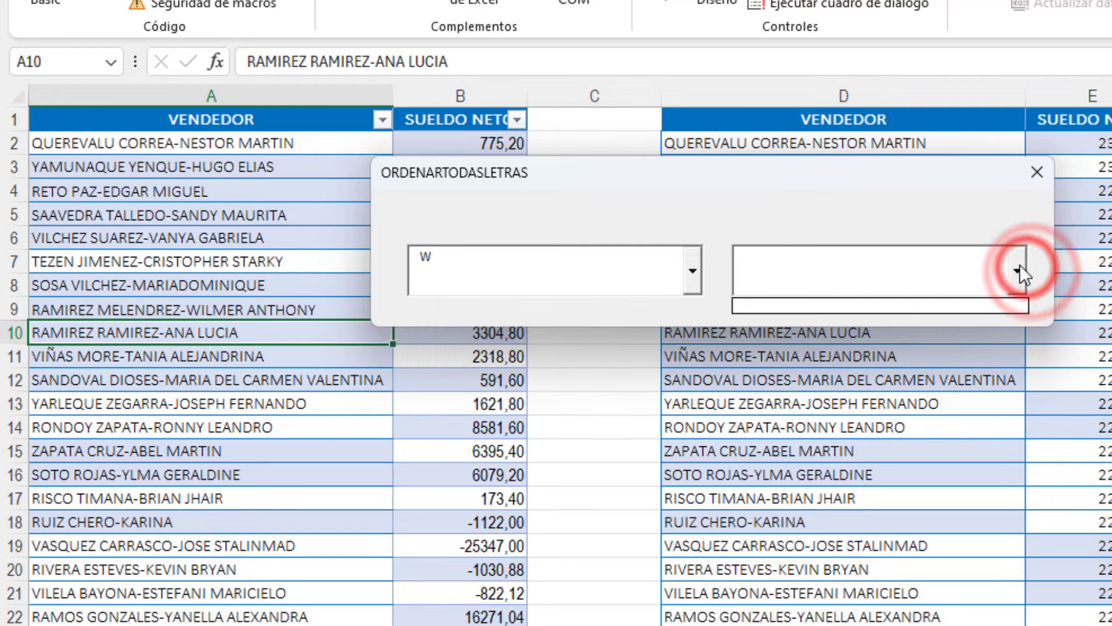
click(691, 264)
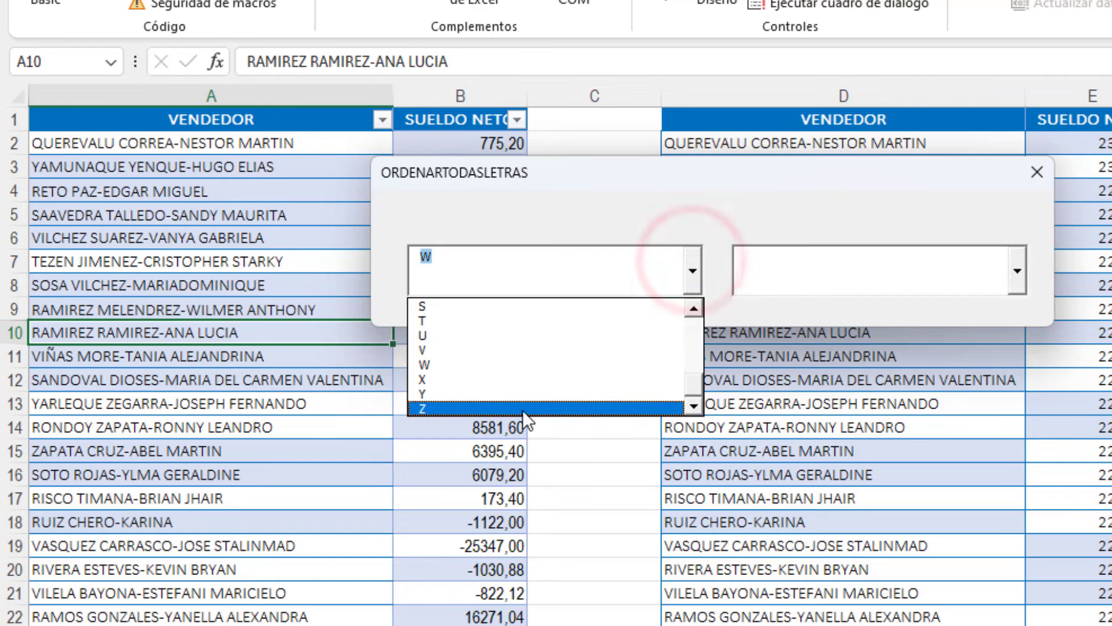
click(464, 379)
click(1016, 267)
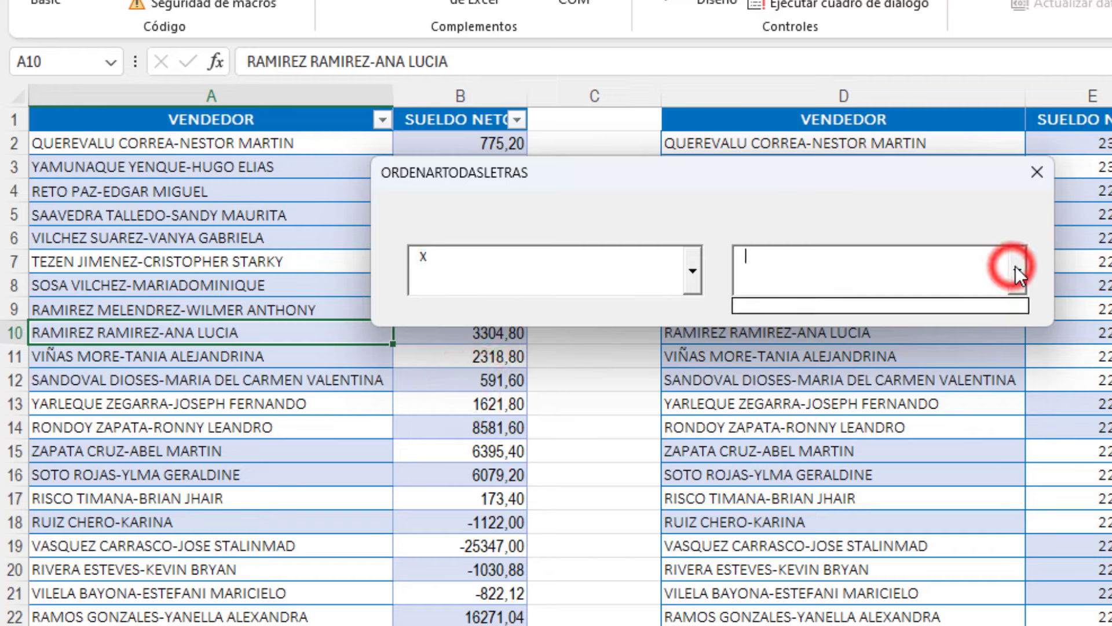
click(695, 267)
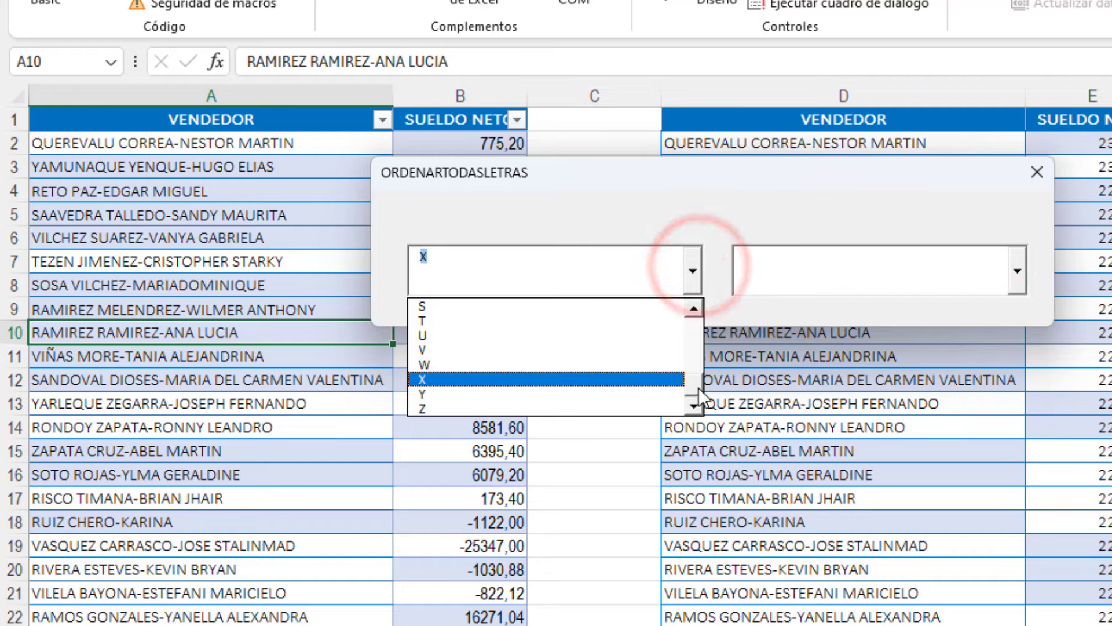
drag(694, 385, 695, 313)
click(506, 311)
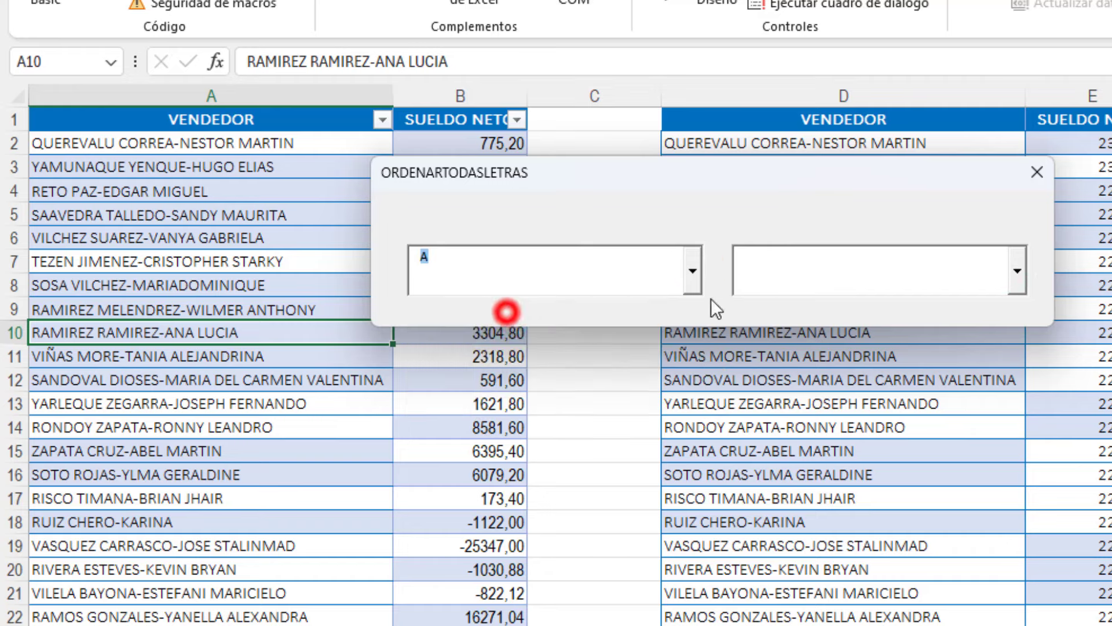
click(1017, 270)
Move the running form lower, then test letters V and T against the name list
mouse_move(702, 178)
mouse_down()
mouse_move(701, 207)
mouse_move(743, 198)
mouse_up()
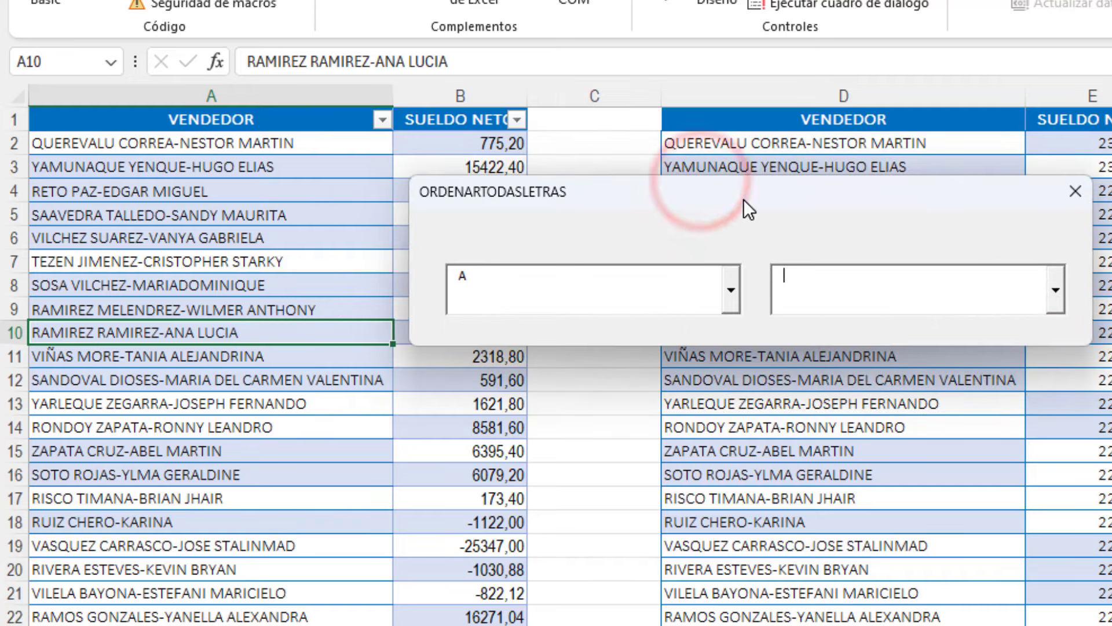
click(731, 272)
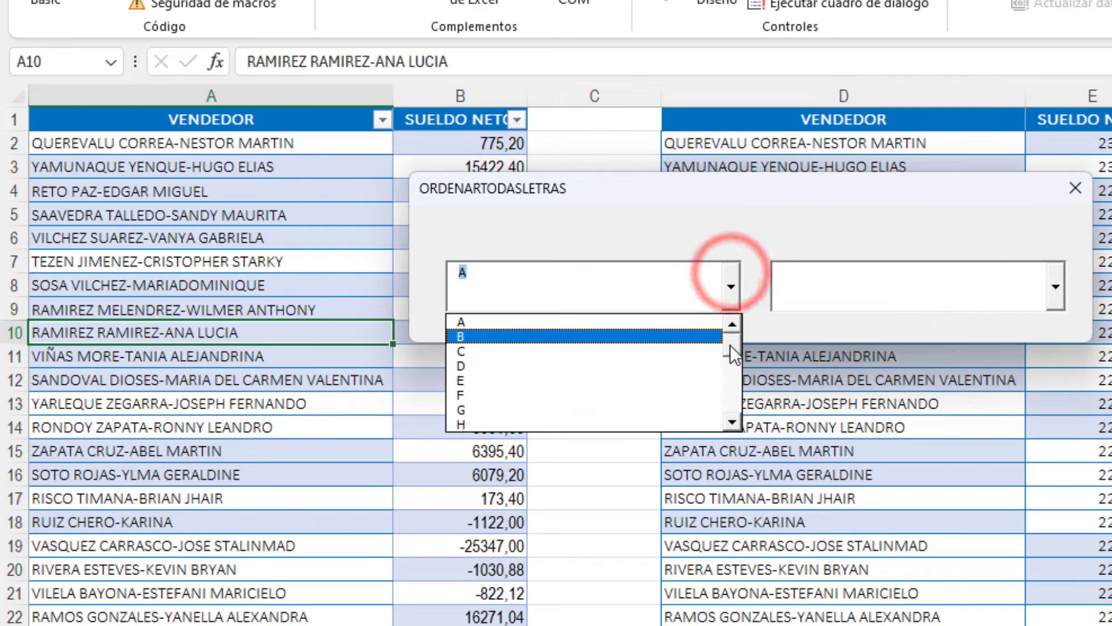
drag(730, 346, 733, 430)
click(540, 366)
click(1056, 285)
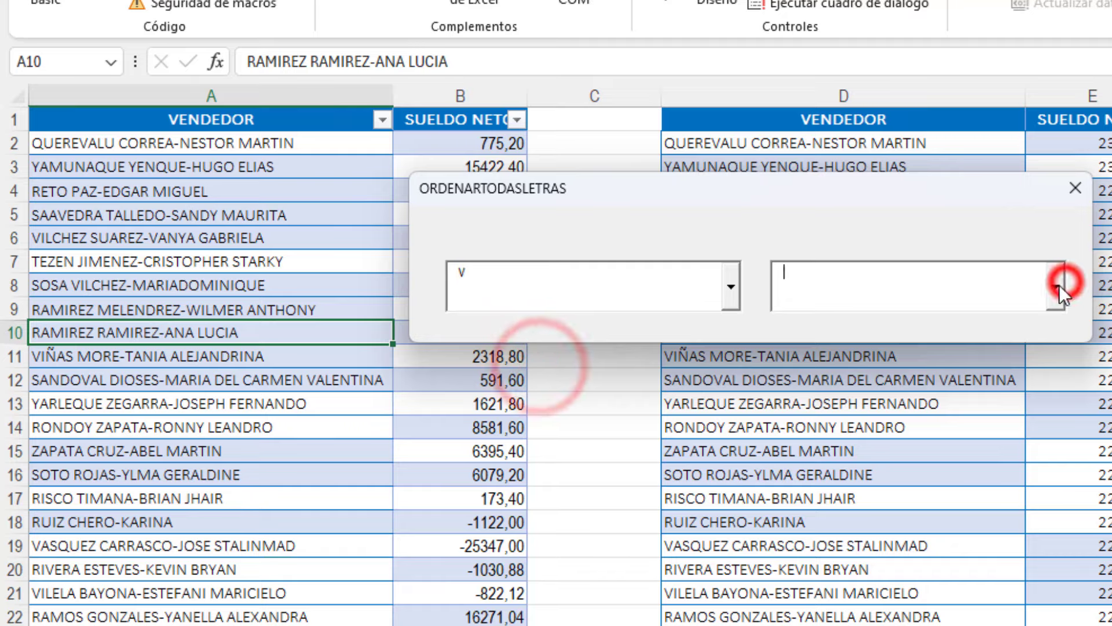
drag(1066, 344, 1063, 404)
click(1066, 343)
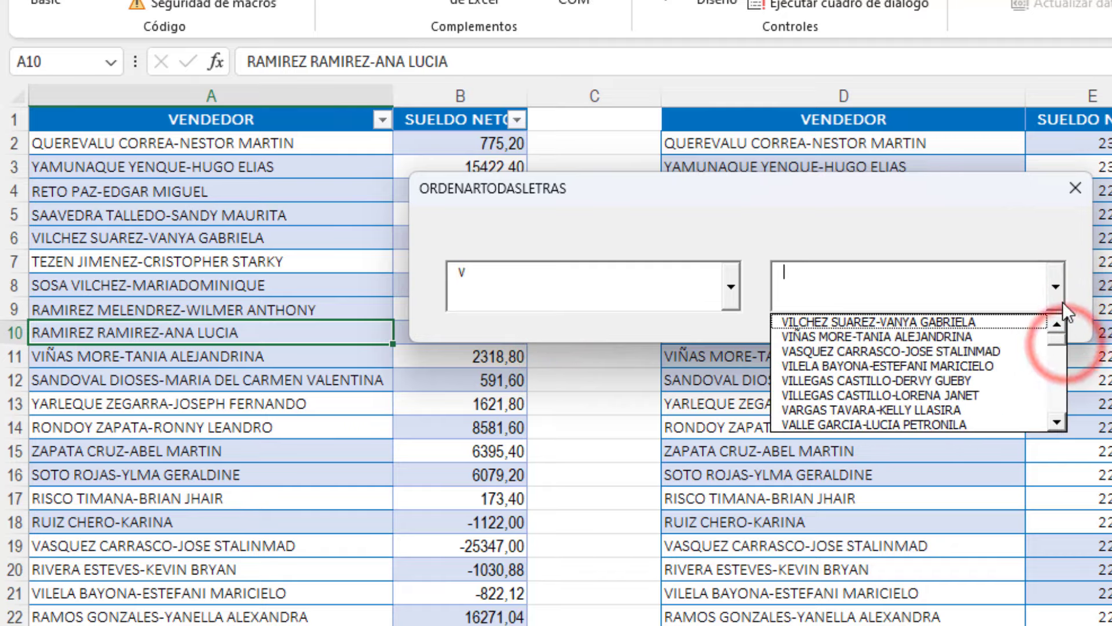
click(731, 285)
click(577, 337)
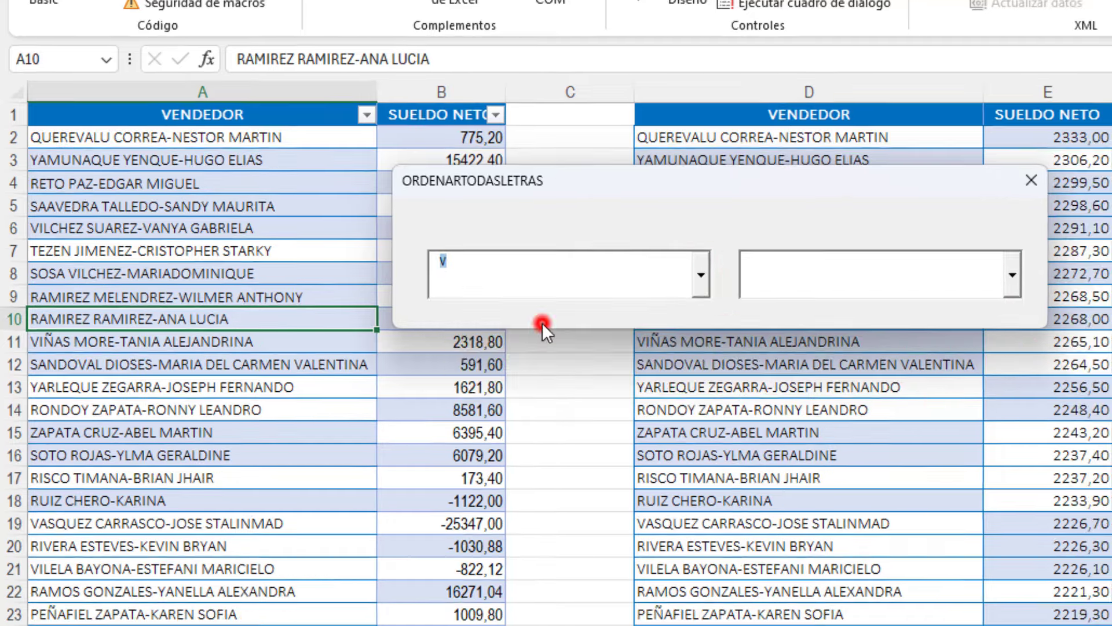
click(1054, 286)
Test letters N and O, then close the running form
drag(909, 293, 910, 324)
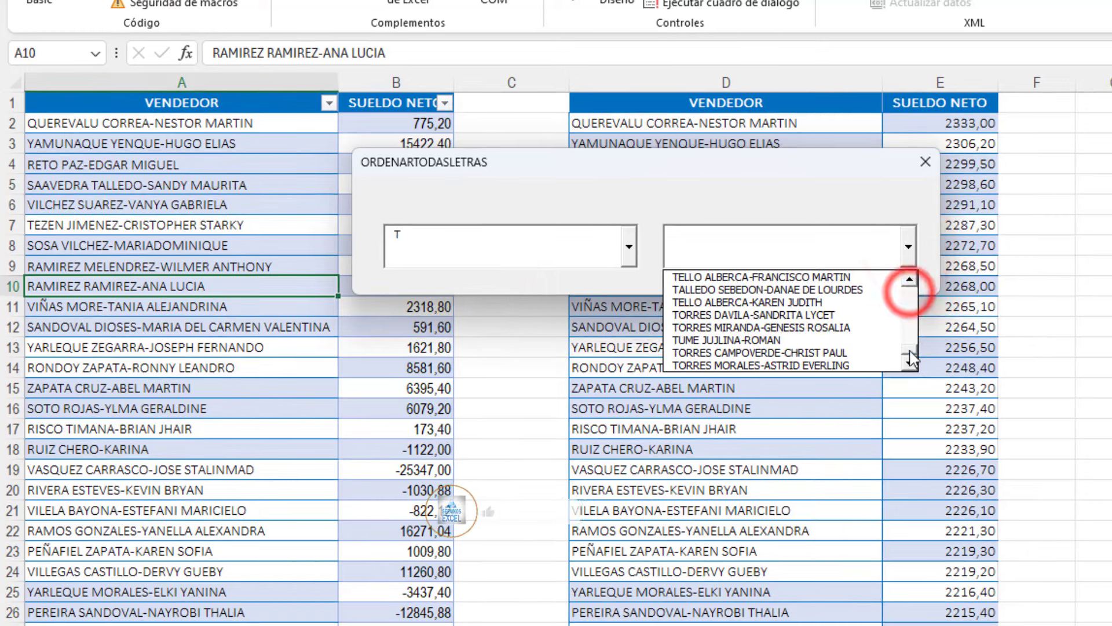
click(629, 246)
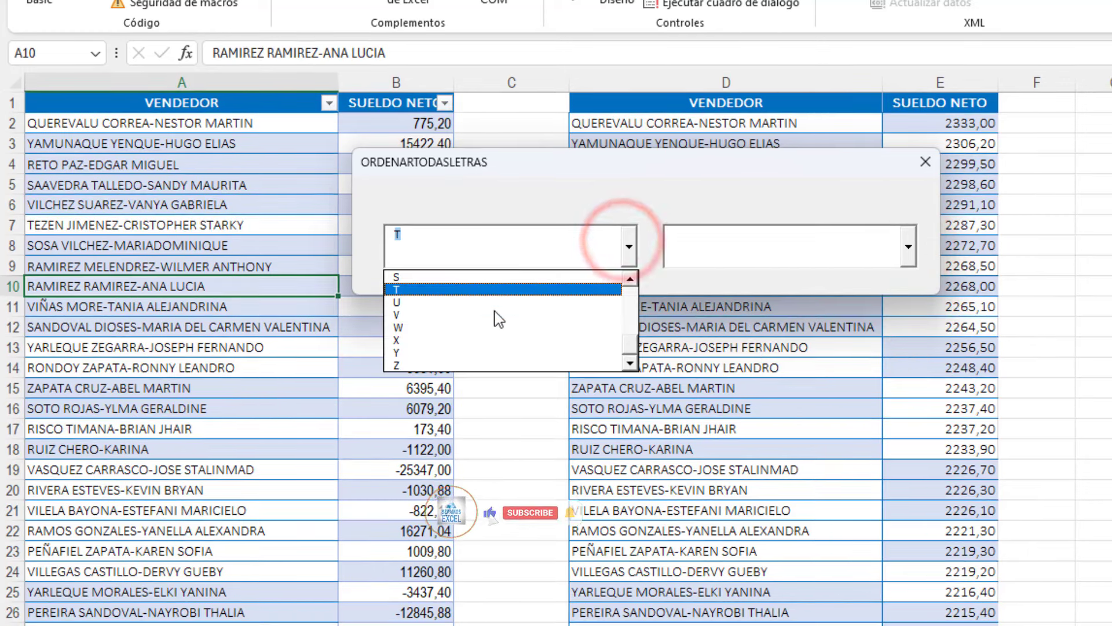
click(634, 347)
drag(634, 353, 632, 324)
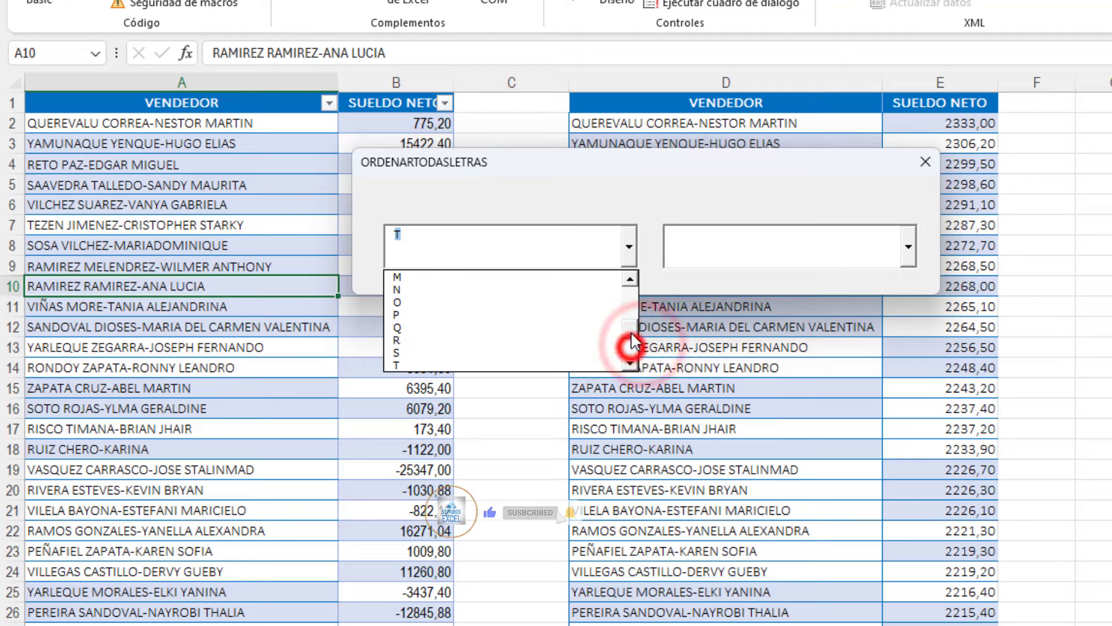
click(464, 342)
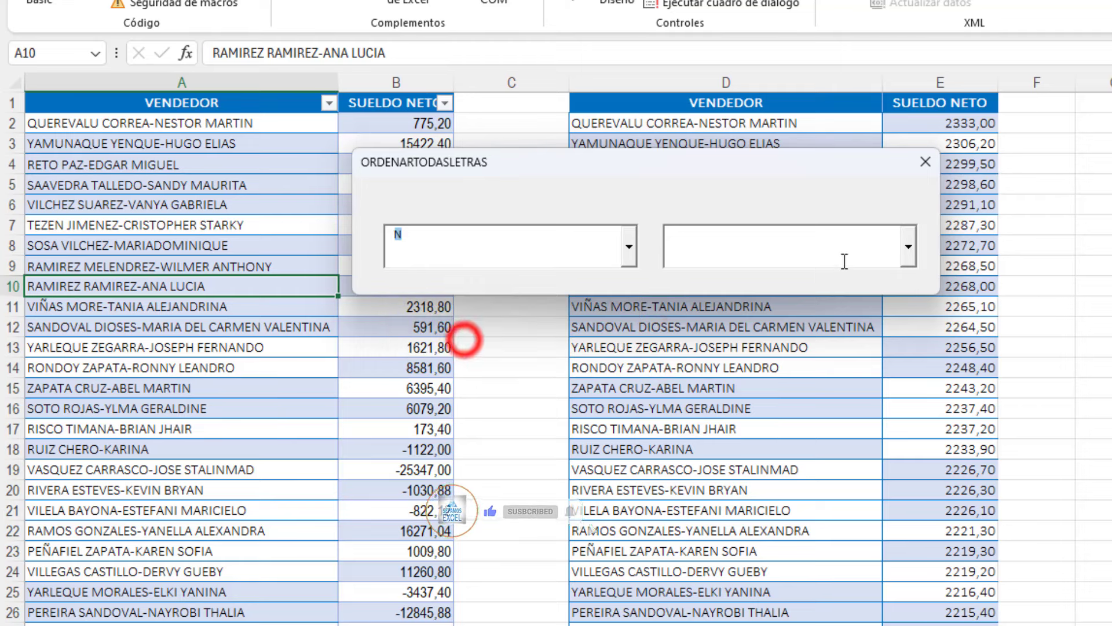
click(908, 246)
click(631, 243)
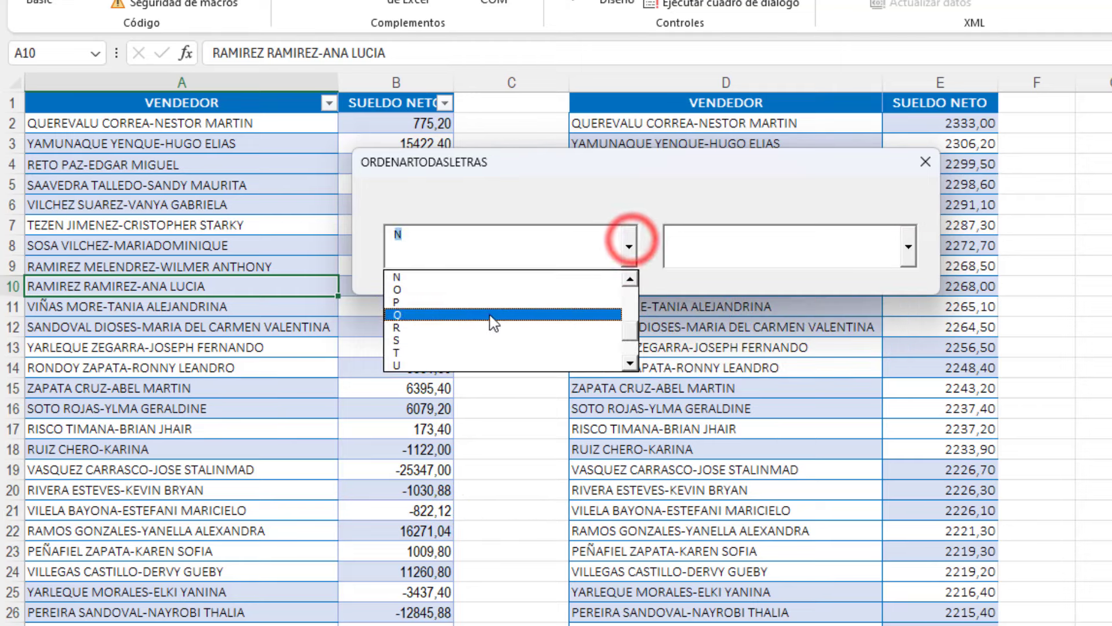
click(476, 291)
click(913, 245)
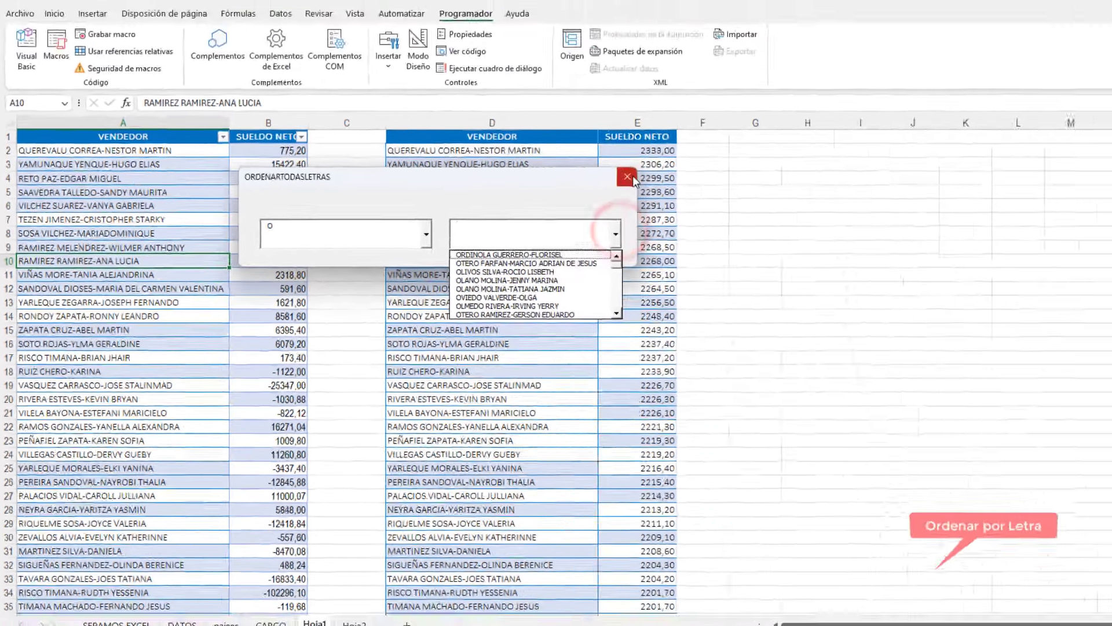
click(958, 179)
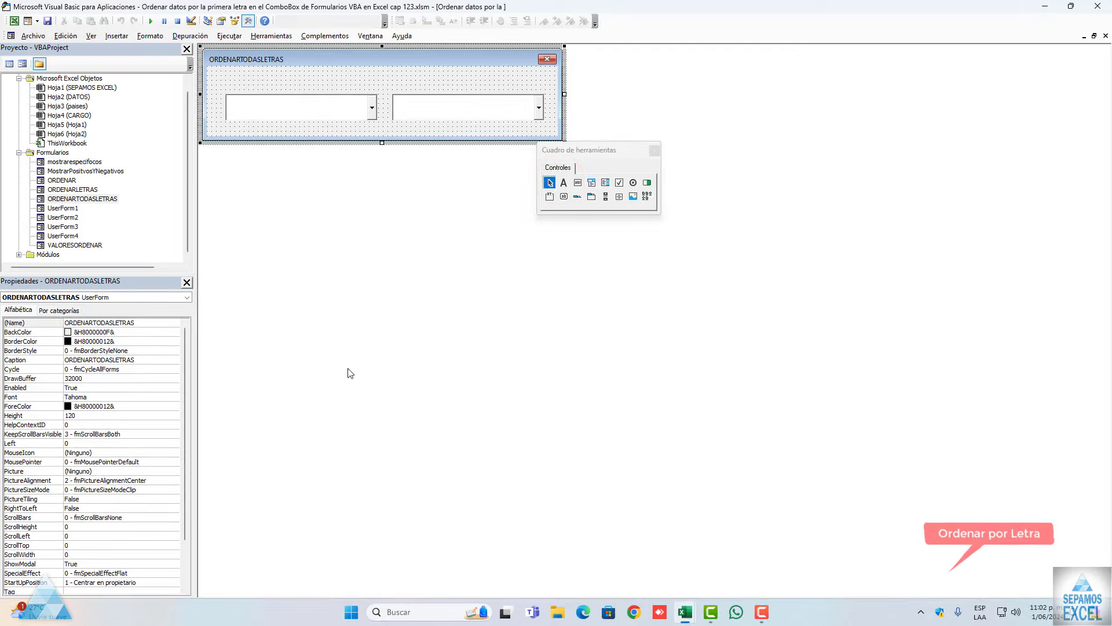
Review the code behind the ORDENARLETRAS and ORDENARTODASLETRAS forms
double_click(328, 81)
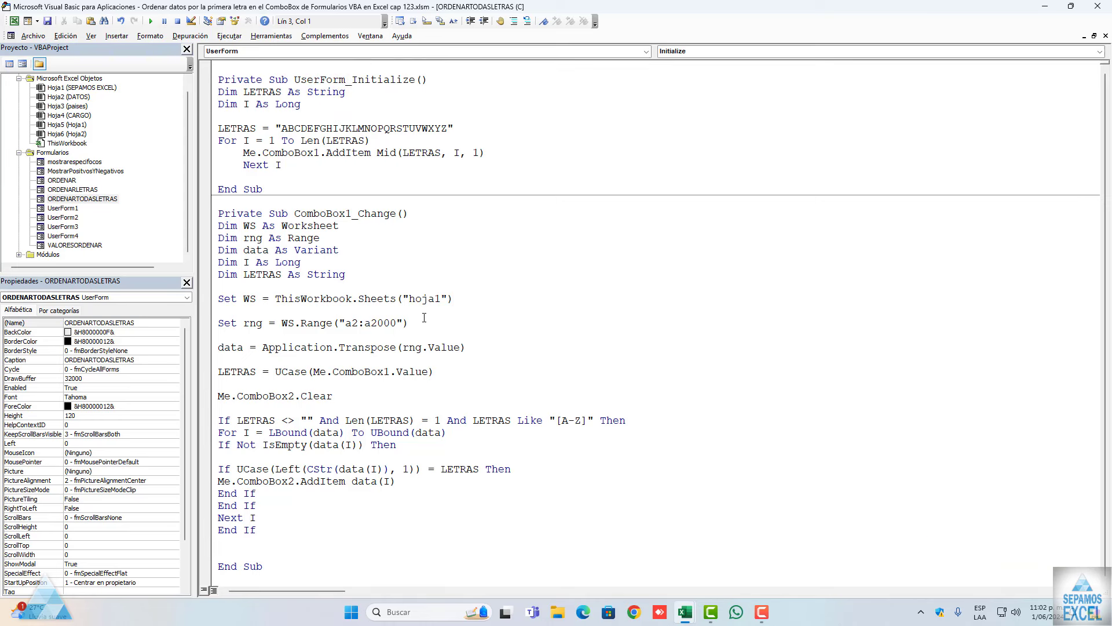
double_click(72, 189)
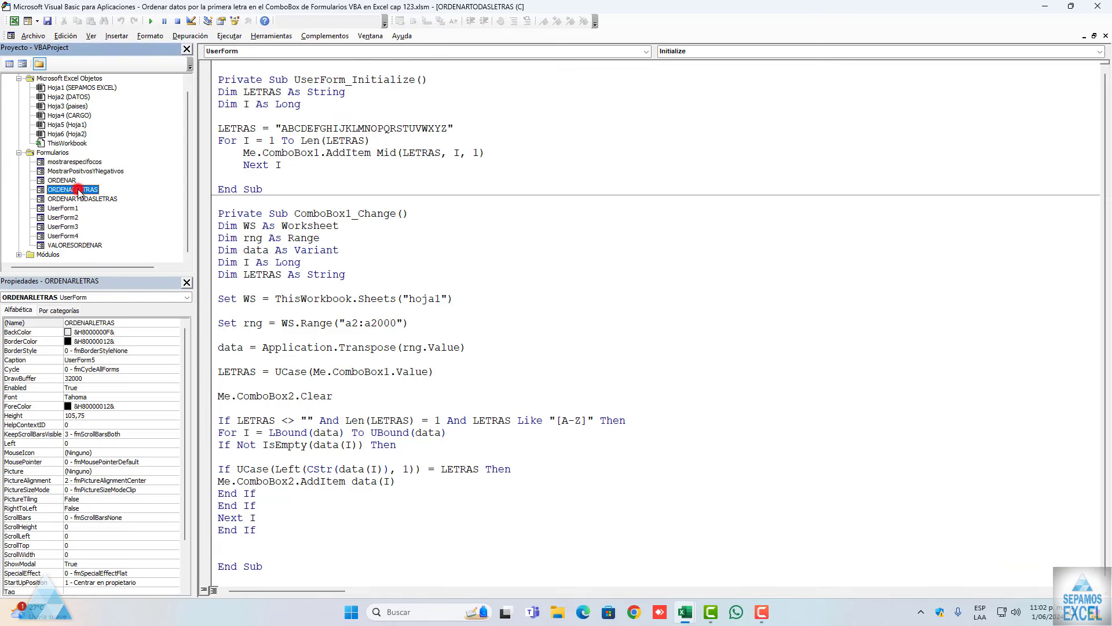
double_click(255, 119)
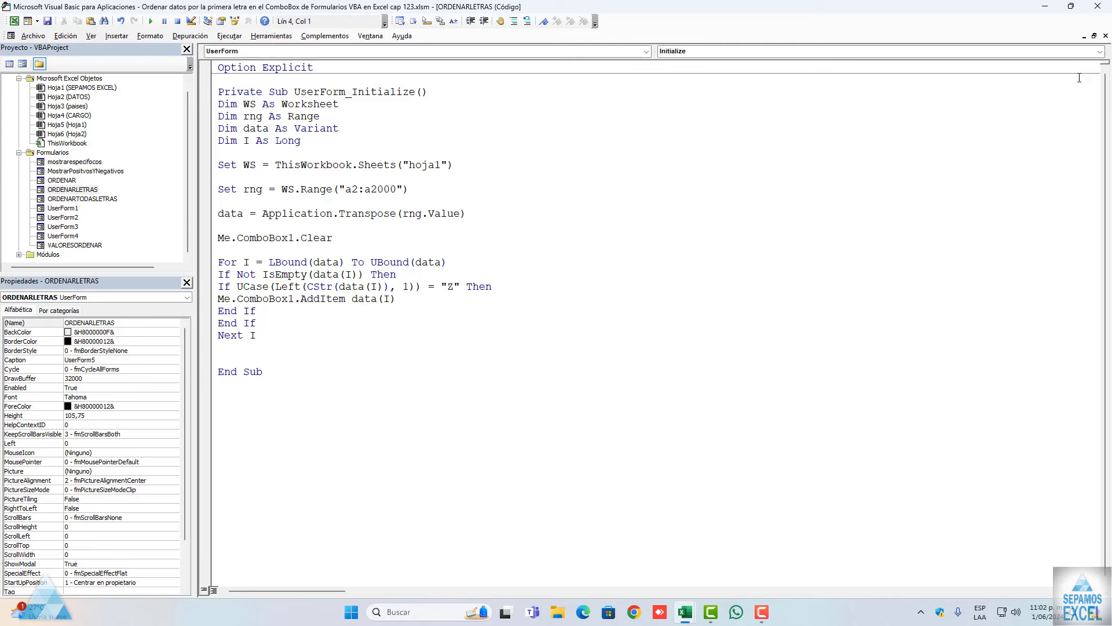
double_click(107, 200)
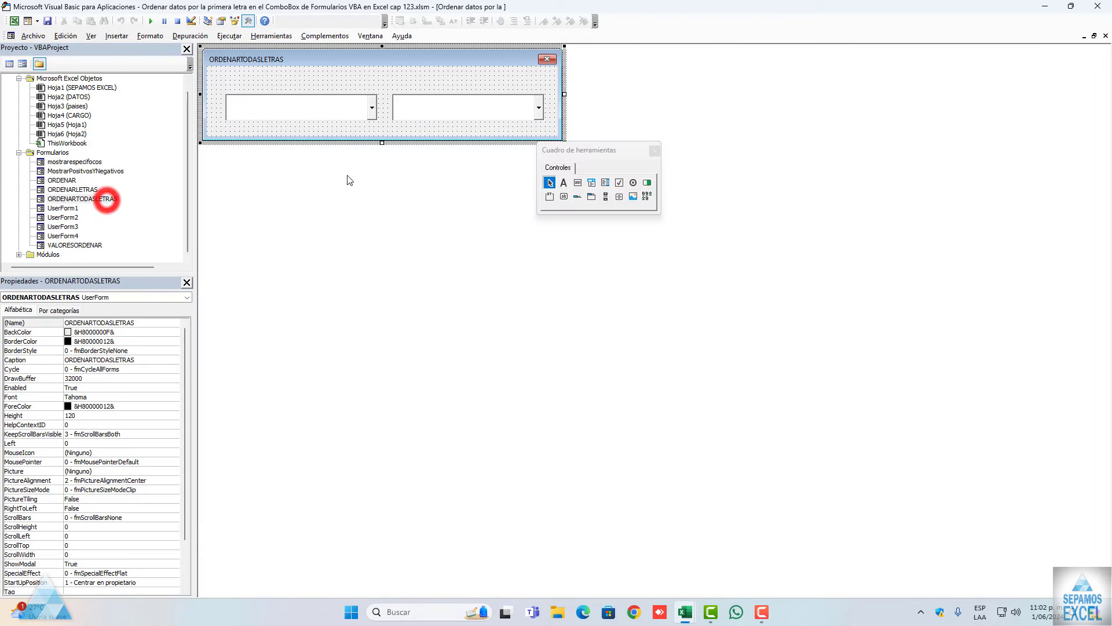
double_click(396, 81)
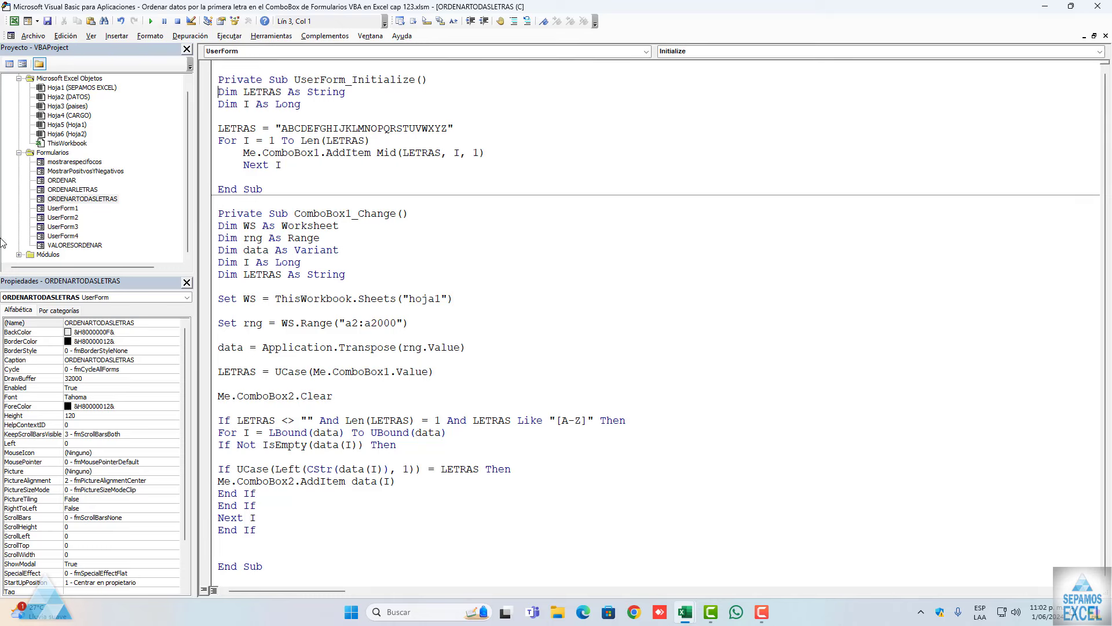
Recheck the ORDENARTODASLETRAS layout and code, then open the ORDENARLETRAS designer
double_click(70, 199)
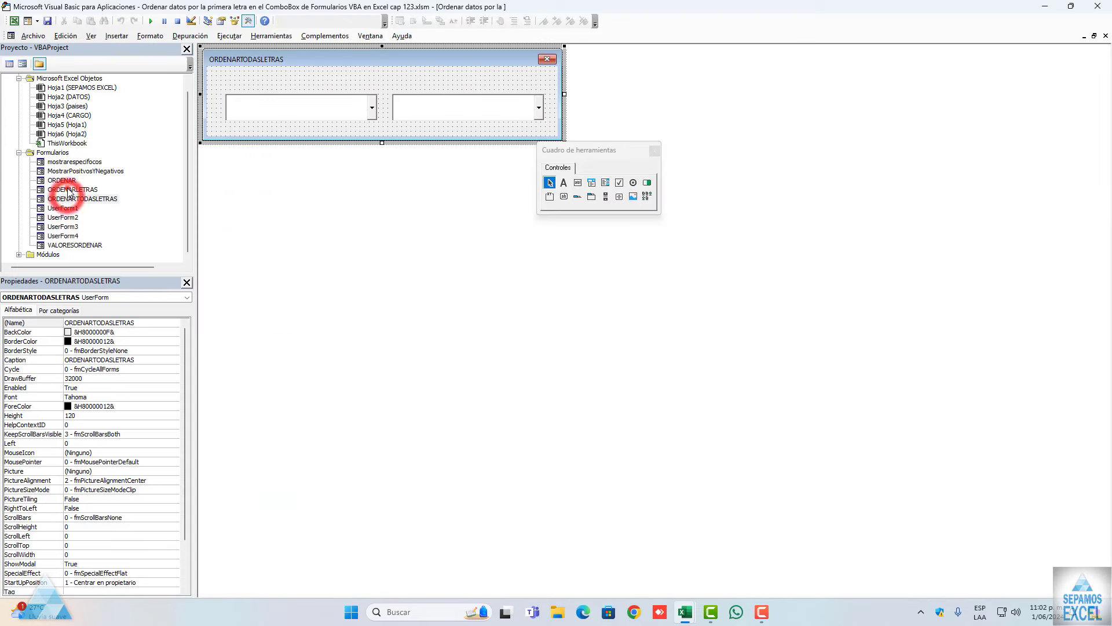
click(385, 84)
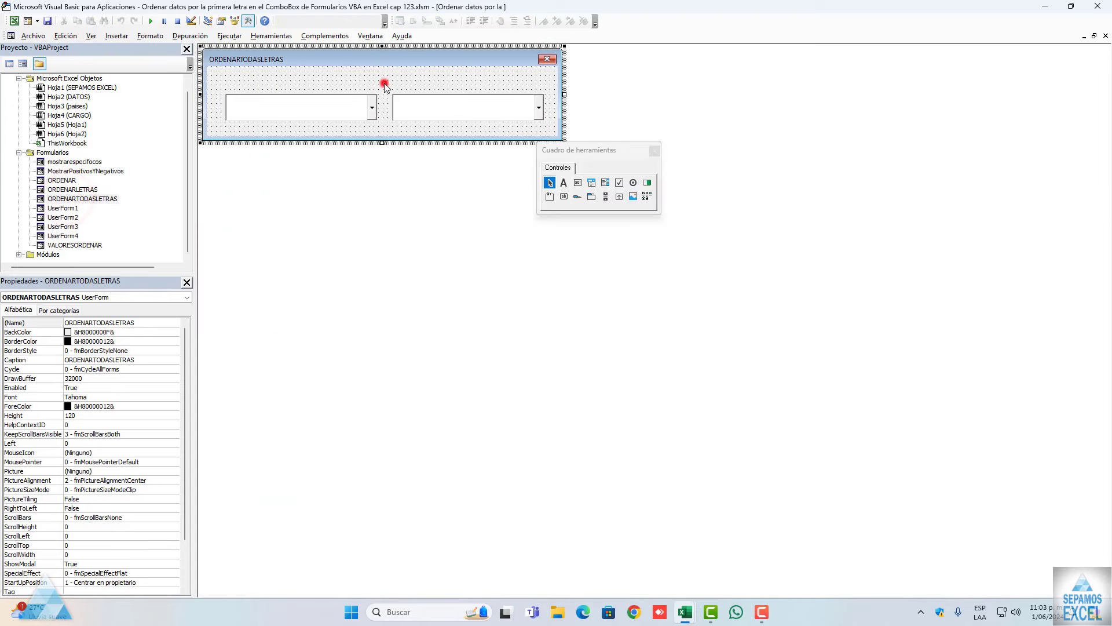
double_click(385, 84)
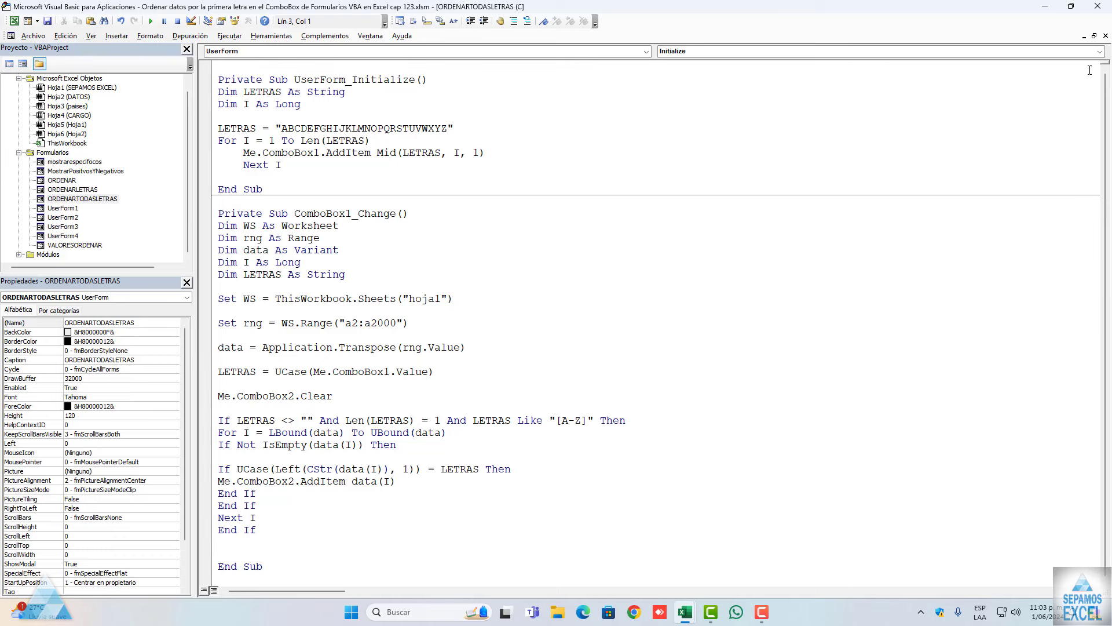
click(1105, 36)
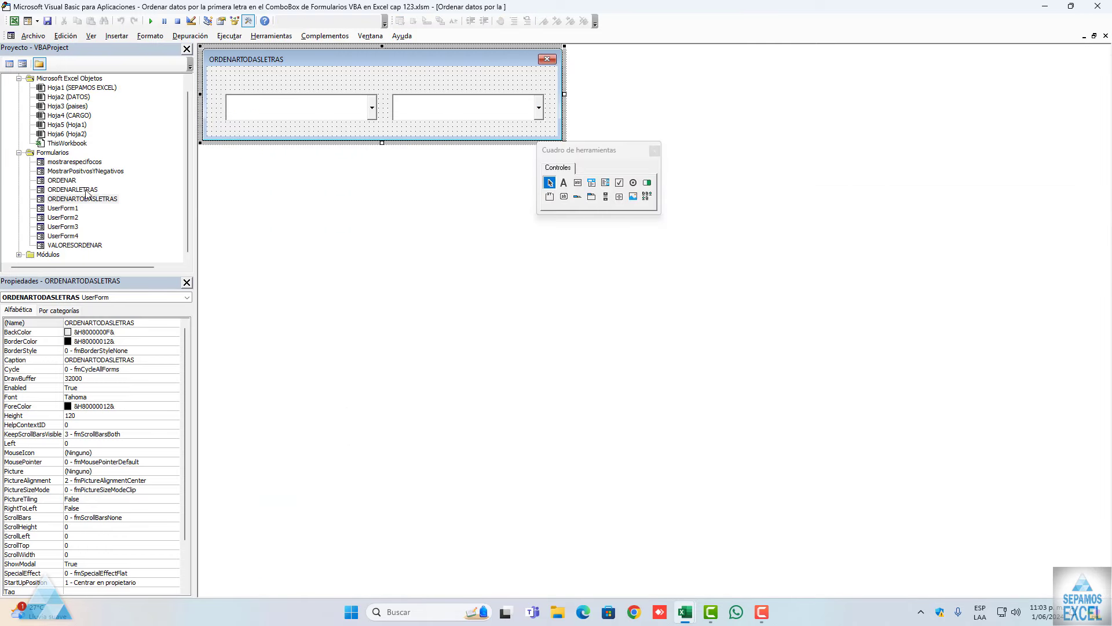
double_click(75, 189)
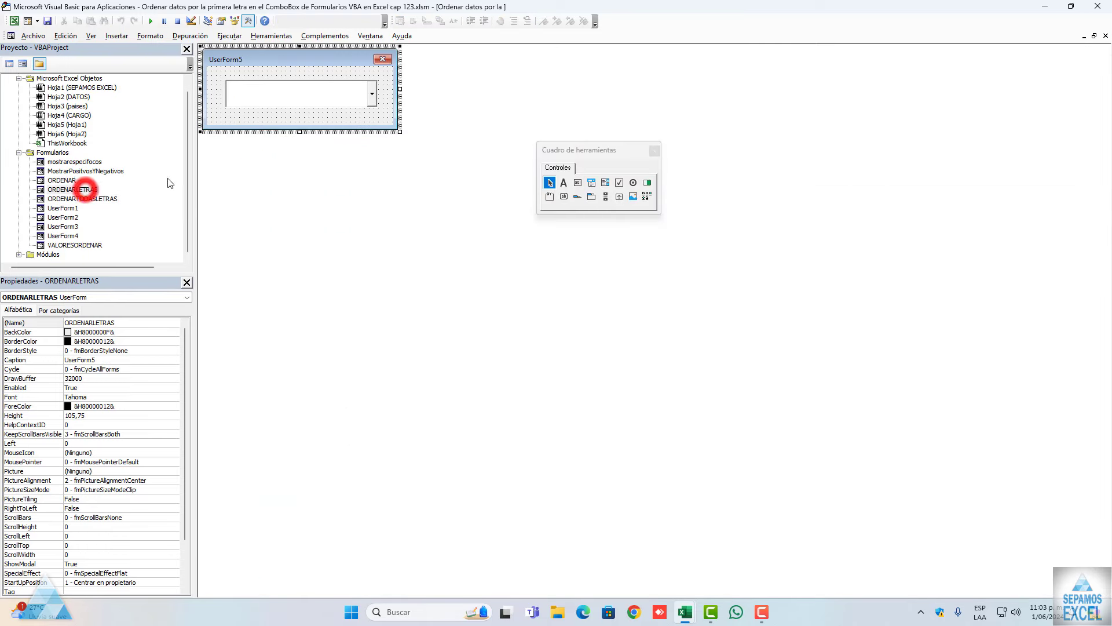
Shift the combo box slightly lower and draw a label at the top of UserForm5
click(311, 100)
drag(310, 98, 310, 108)
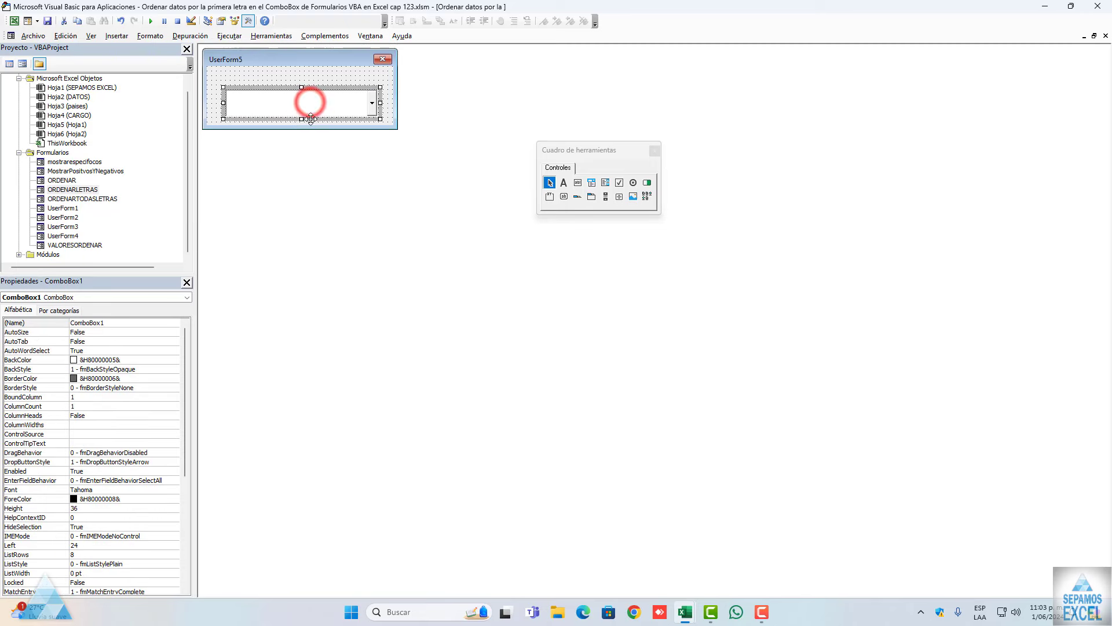
click(278, 77)
click(564, 182)
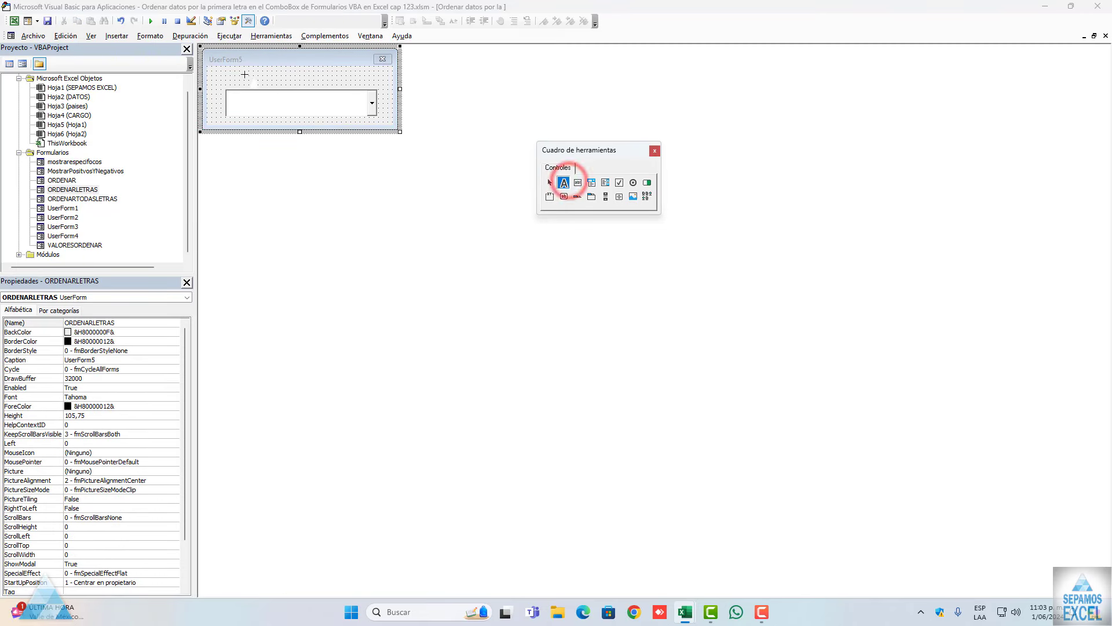
drag(225, 69, 304, 69)
drag(364, 87, 376, 91)
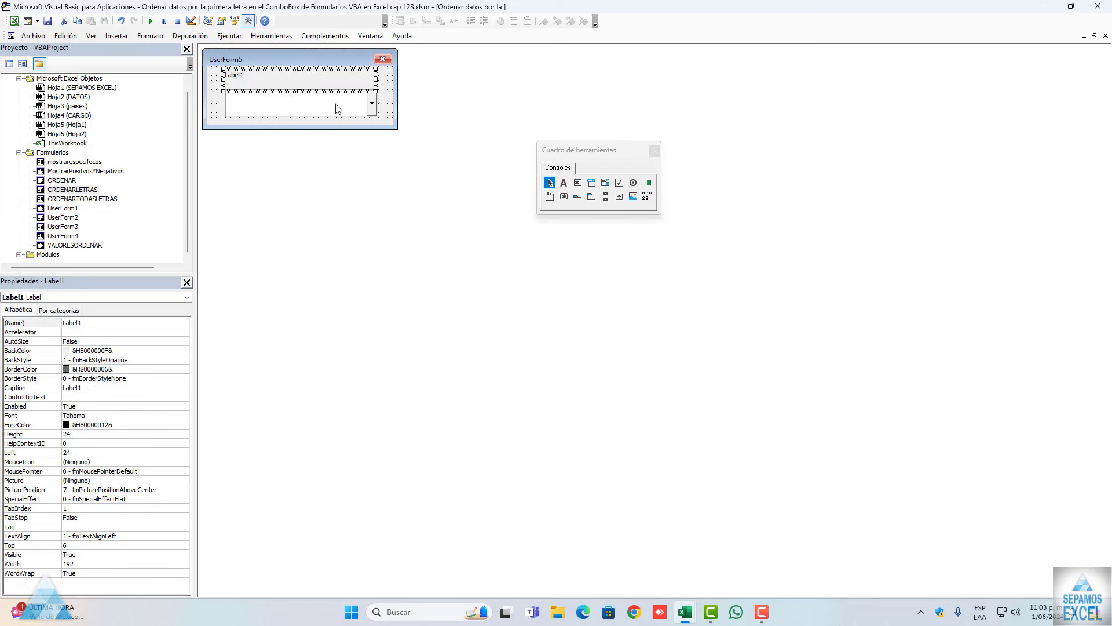
drag(300, 88, 300, 87)
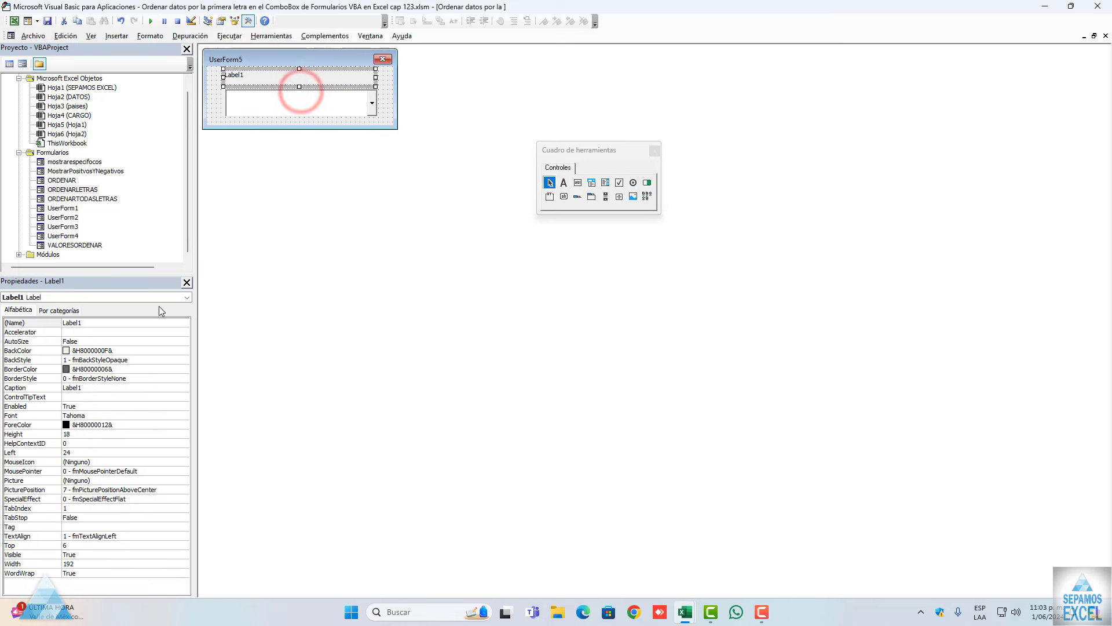
Set the label's Caption to 'ORDENAR POR LETRAS'
double_click(100, 387)
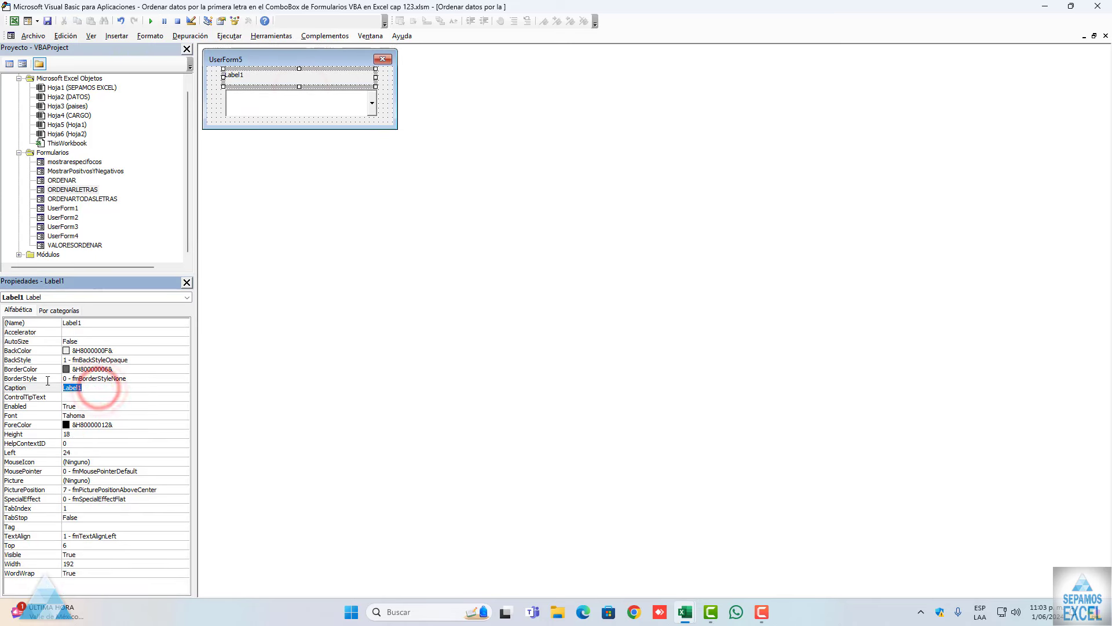
key(BackSpace)
text(ORDENAR POR LETRAS)
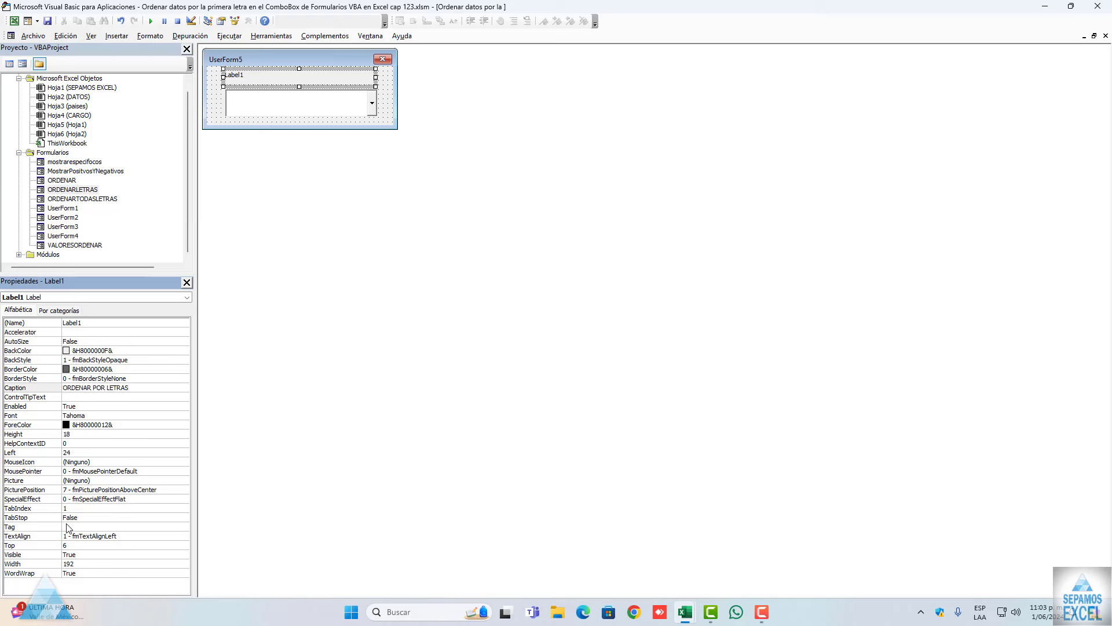
click(145, 461)
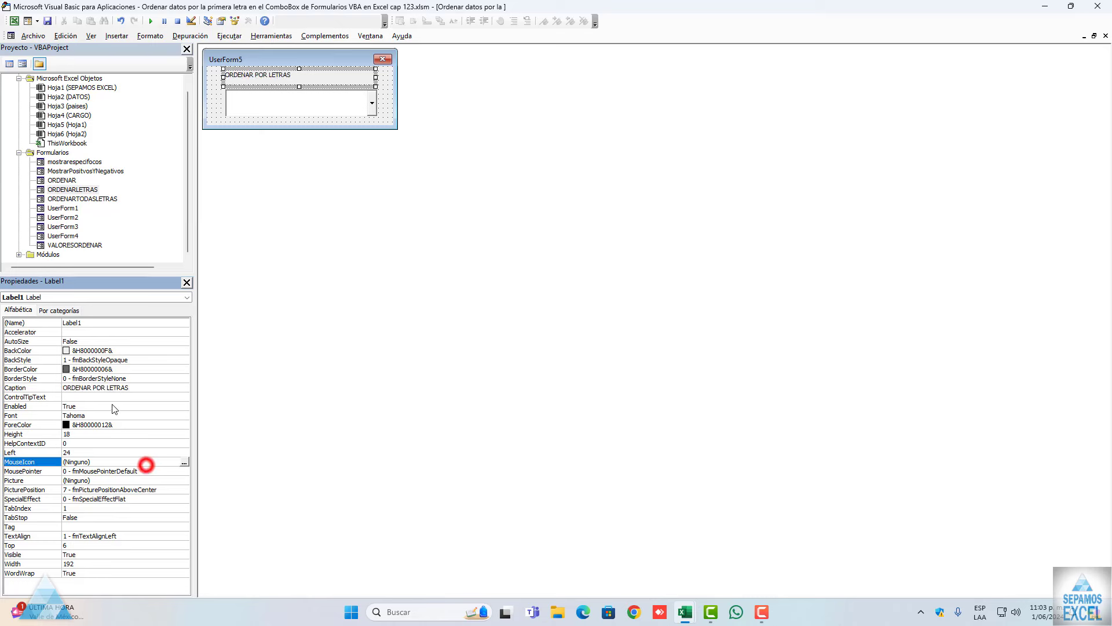
click(113, 387)
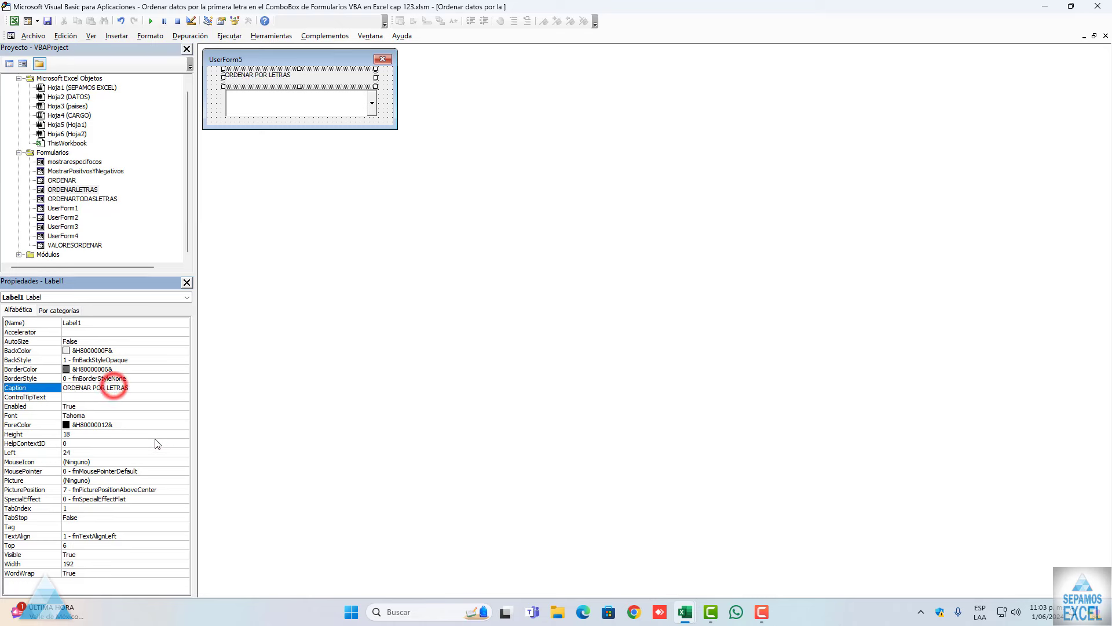
Give the label Tahoma bold 14 font and fmTextAlignCenter alignment
click(93, 415)
click(184, 415)
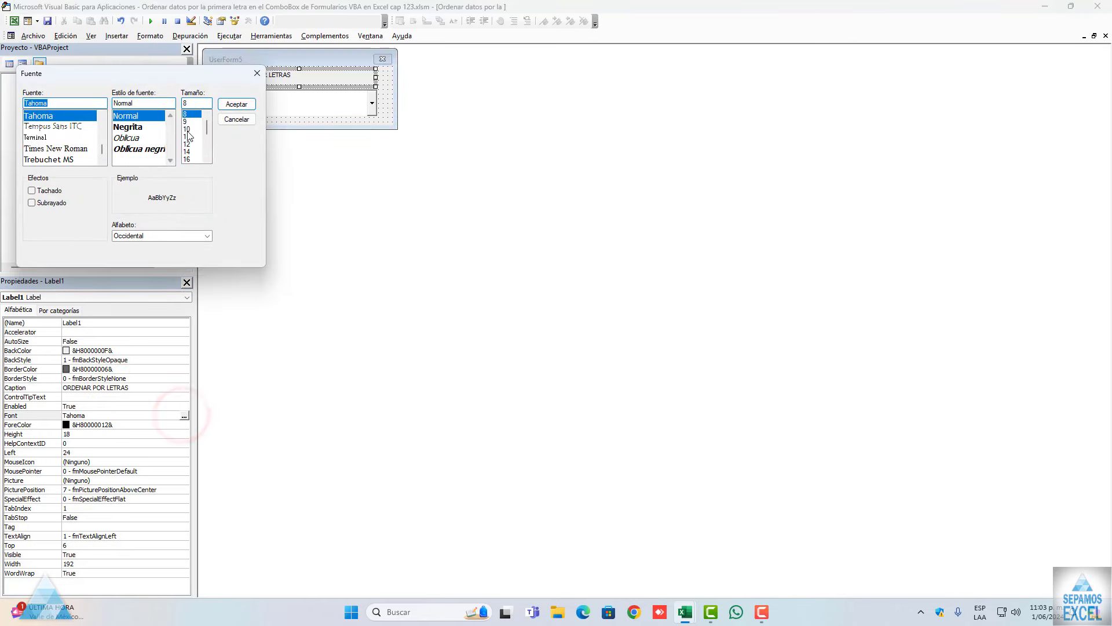
click(188, 152)
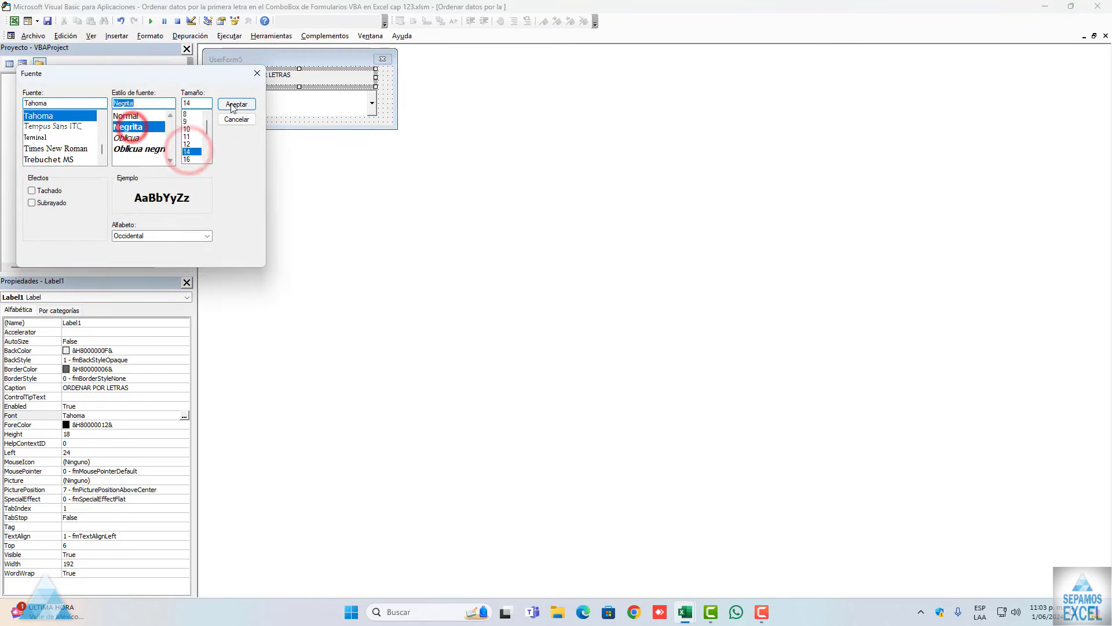
click(236, 104)
click(99, 499)
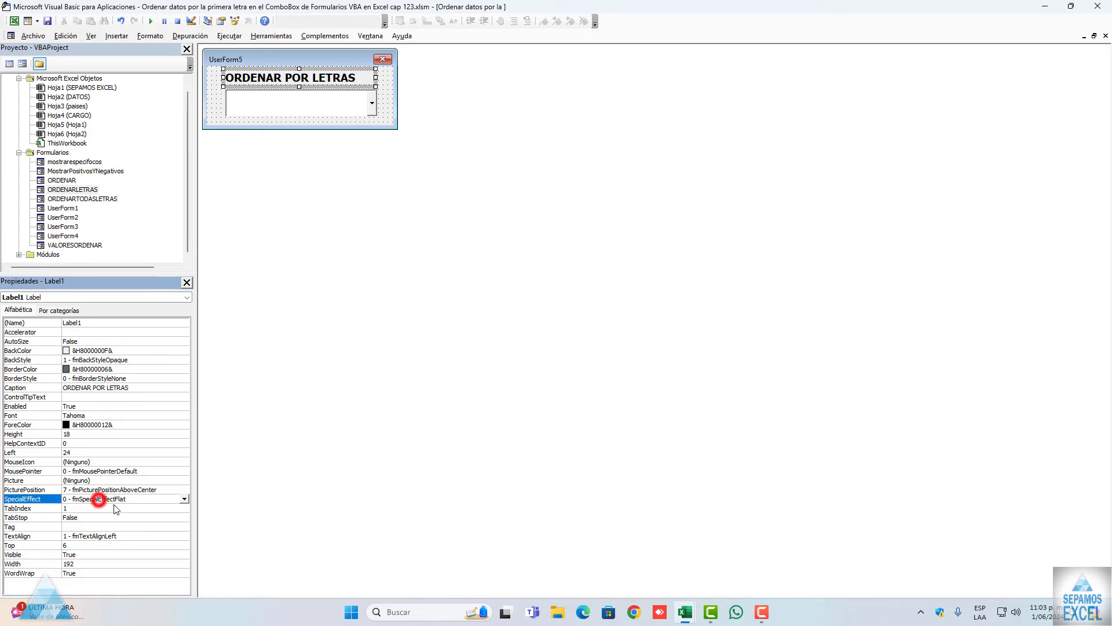
click(118, 535)
click(184, 536)
click(132, 556)
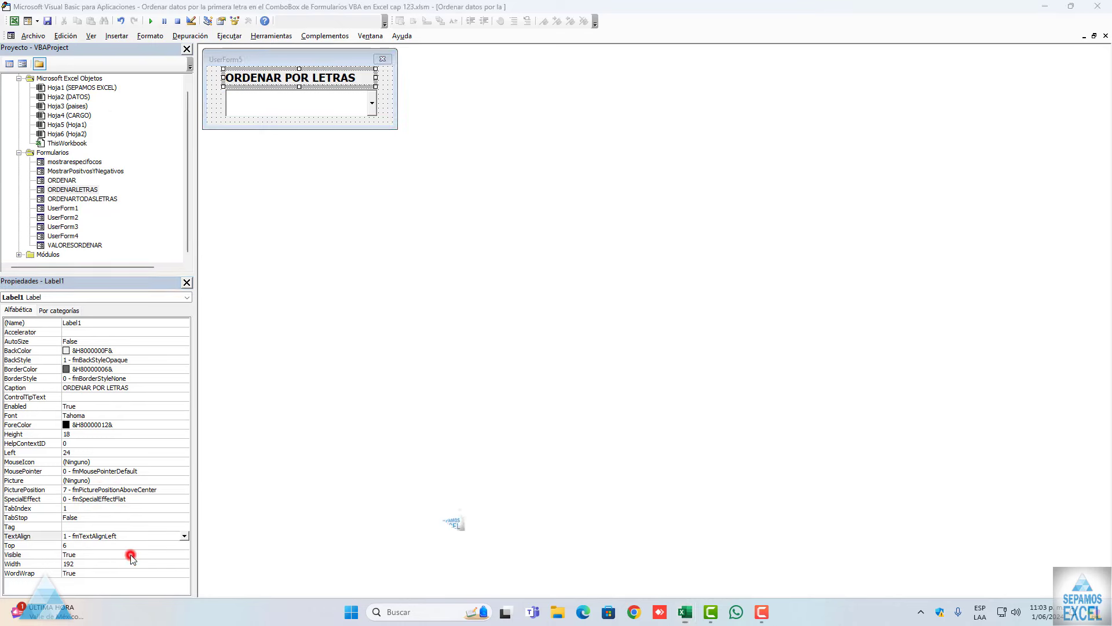
click(384, 108)
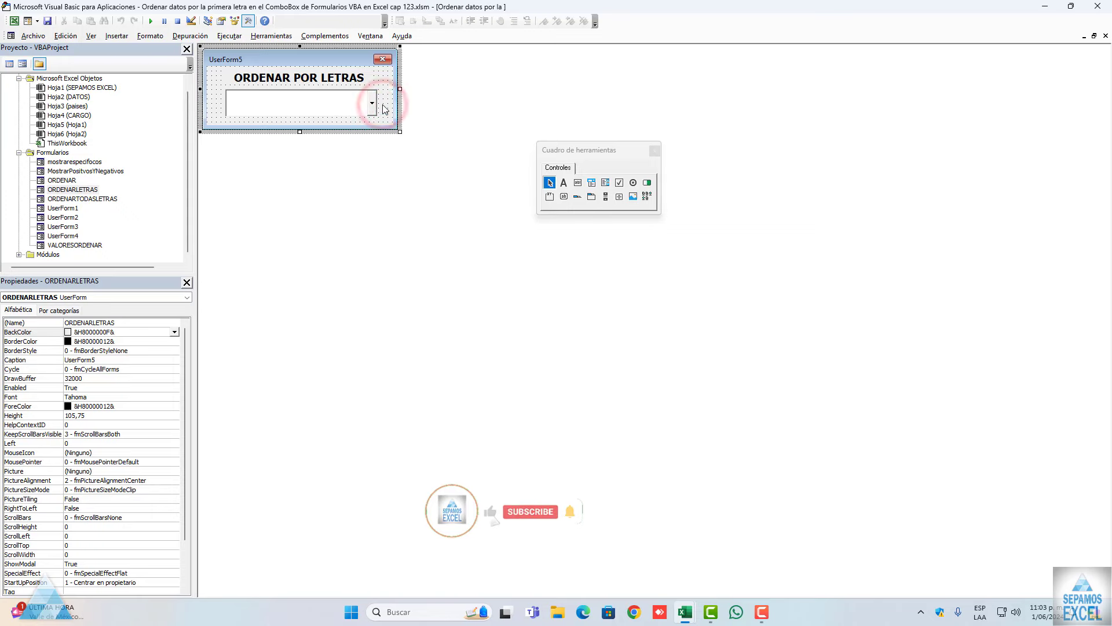
Run ORDENARLETRAS with F5, scroll its combo box name list, then close the form
key(F5)
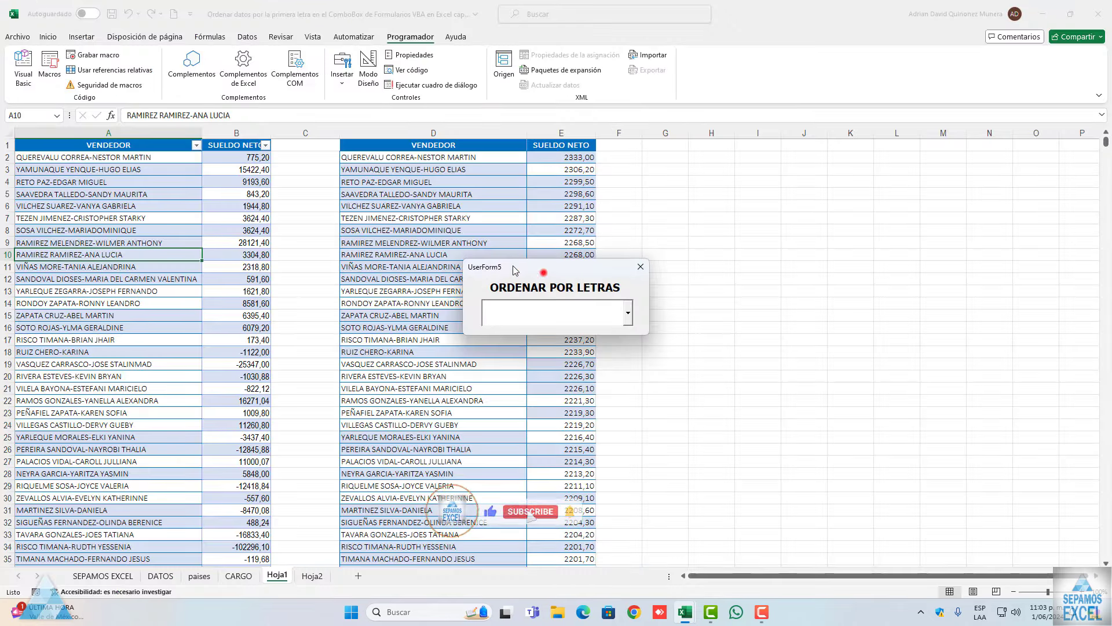
drag(515, 270, 315, 209)
click(429, 251)
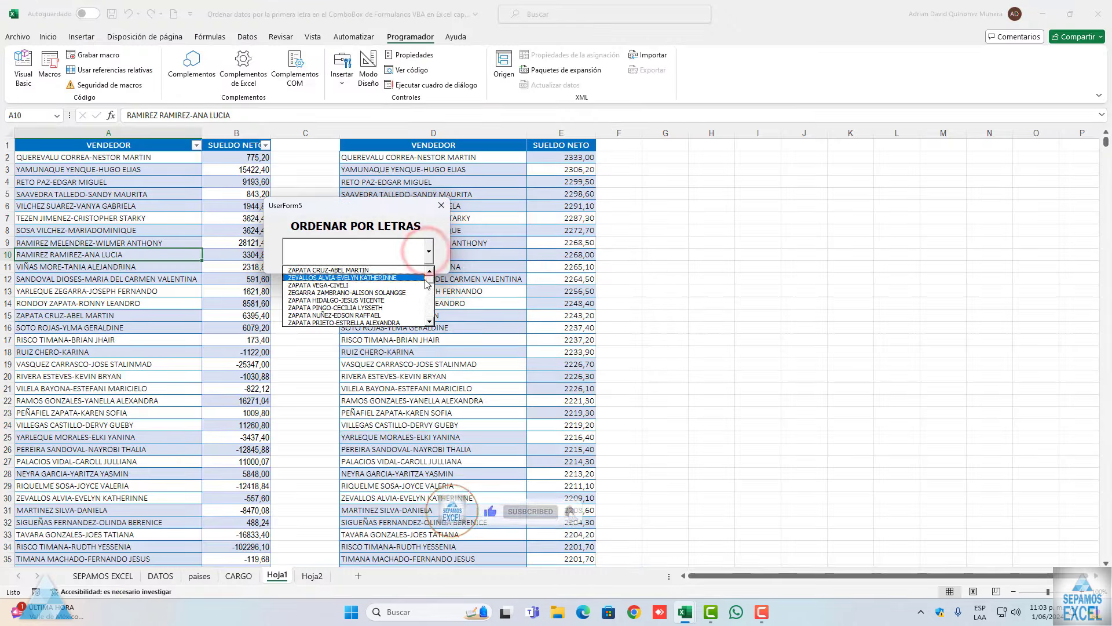
mouse_move(427, 284)
mouse_down()
mouse_move(439, 327)
mouse_move(431, 324)
mouse_up()
click(442, 205)
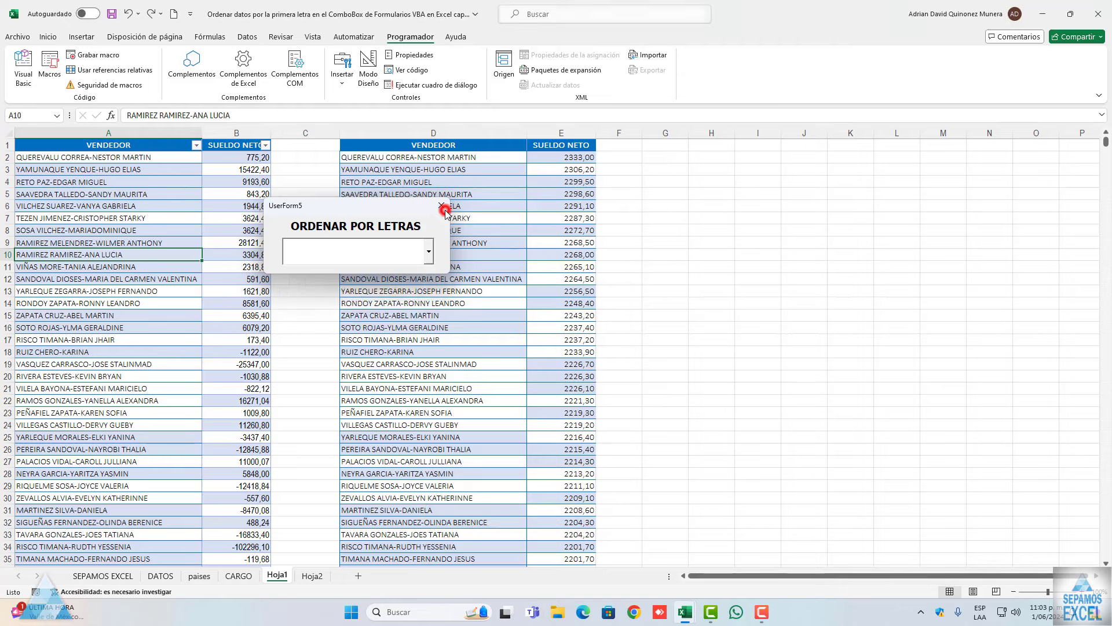
click(441, 206)
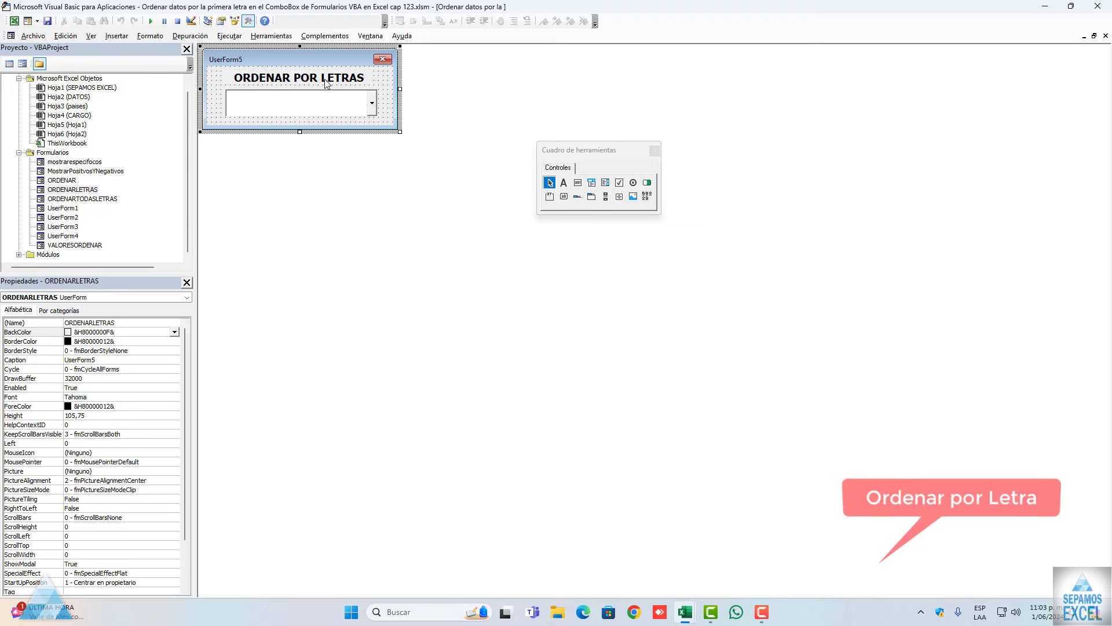
Change the heading label's Caption to 'ORDENAR POR UNICA LETRA'
click(302, 79)
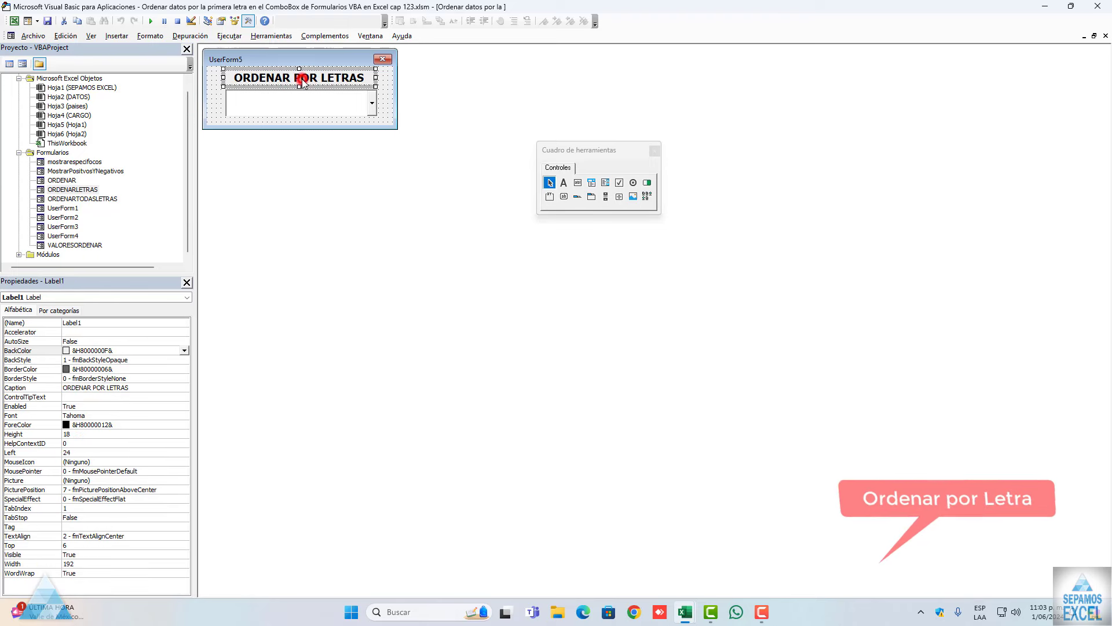
click(152, 388)
click(152, 388)
text(UNICA)
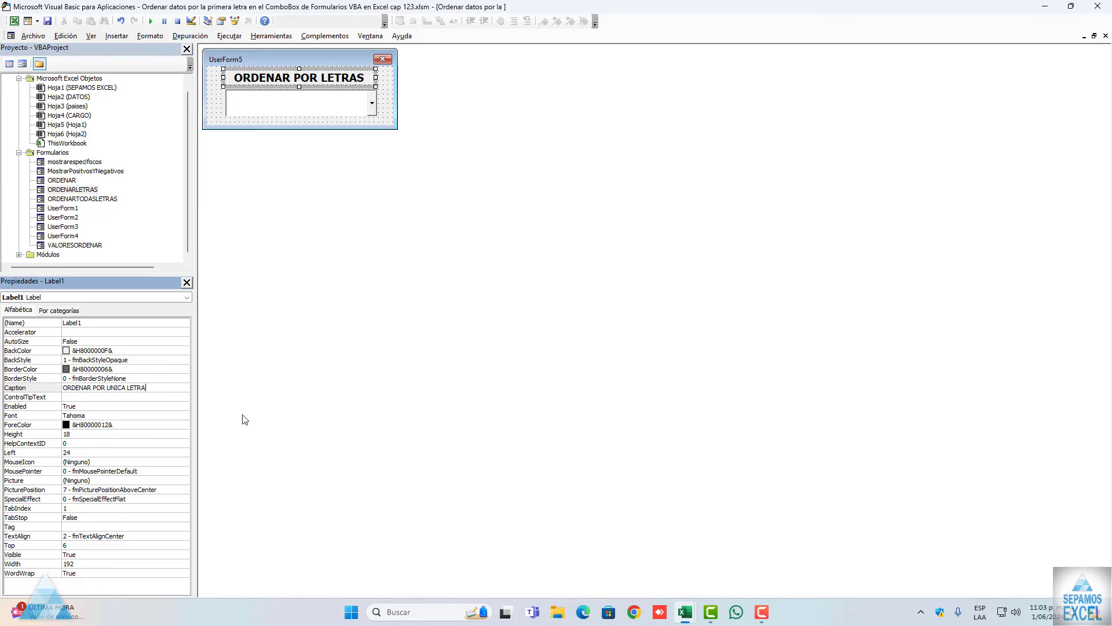
click(269, 367)
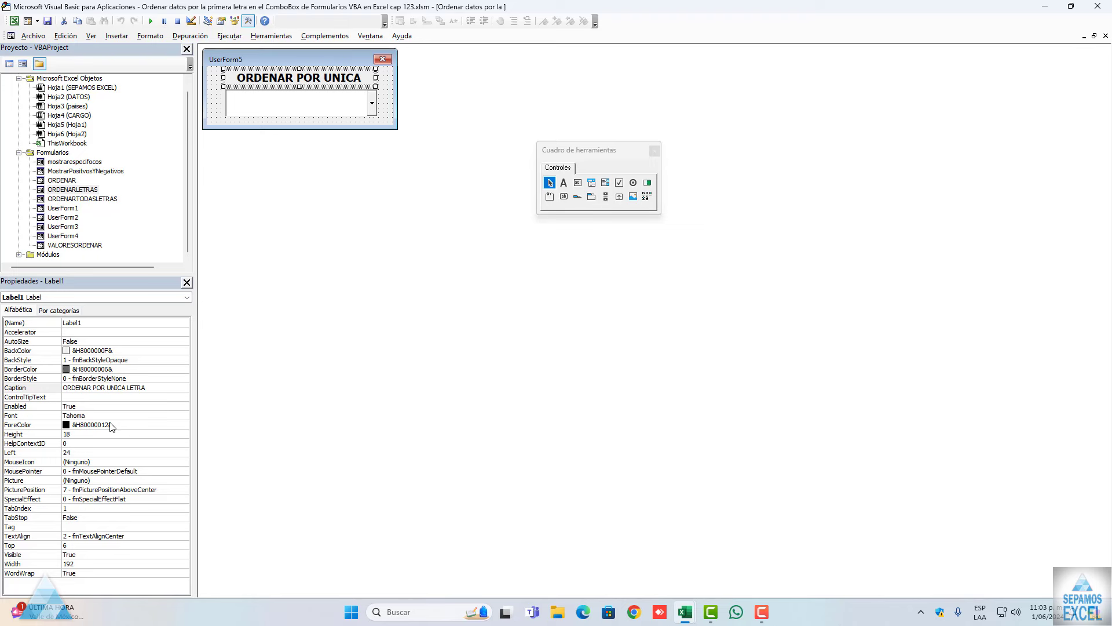
Choose a smaller font size for the heading so it fits the form
click(88, 415)
click(184, 416)
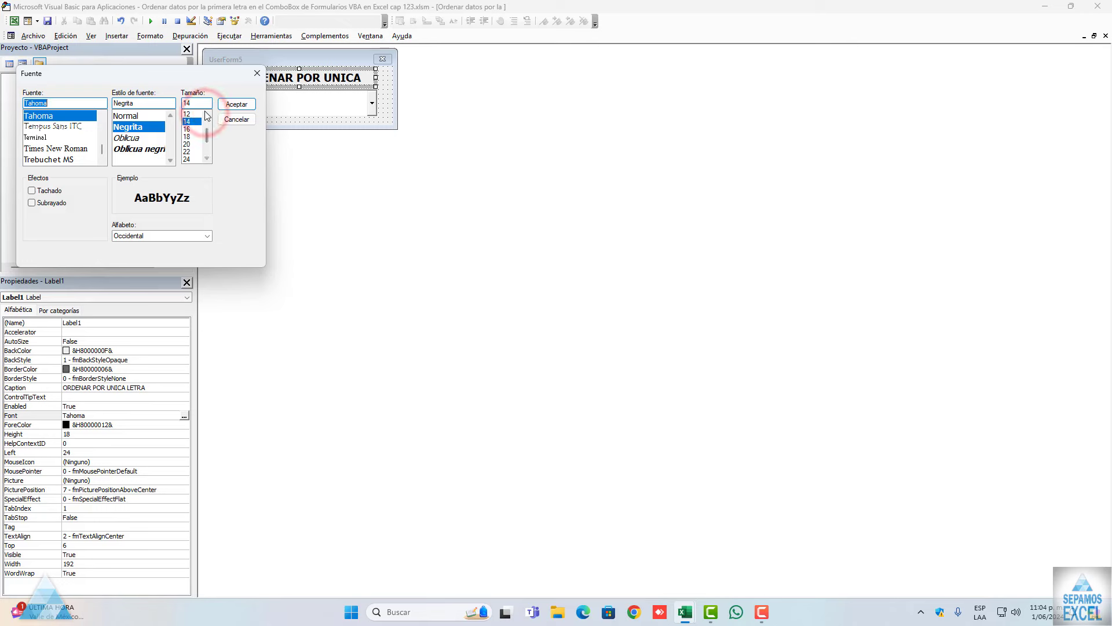
click(191, 114)
click(231, 106)
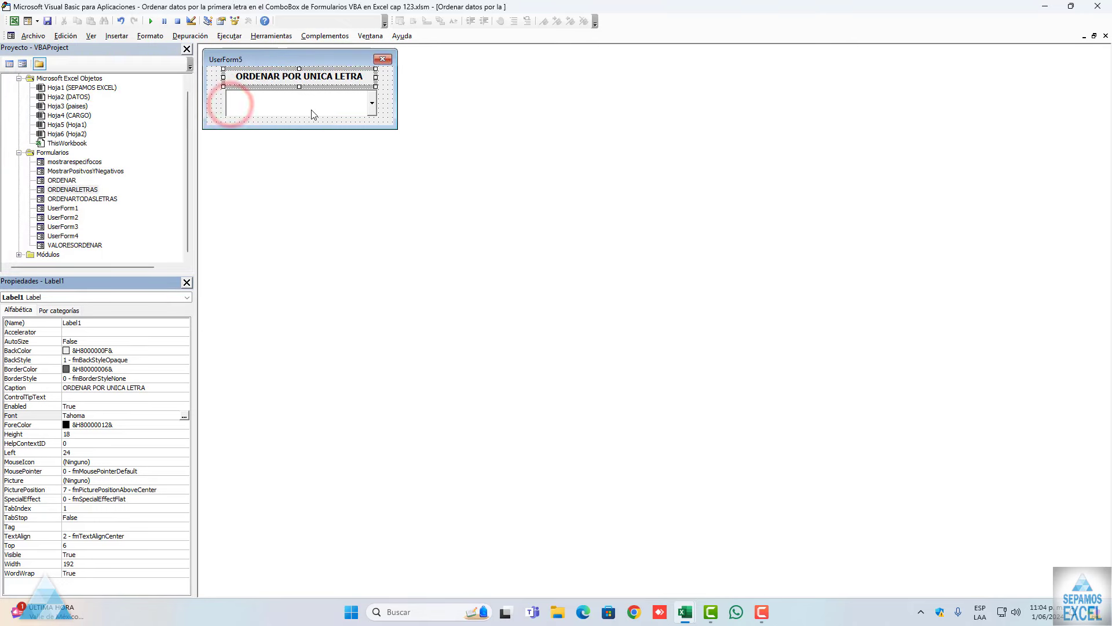
click(386, 101)
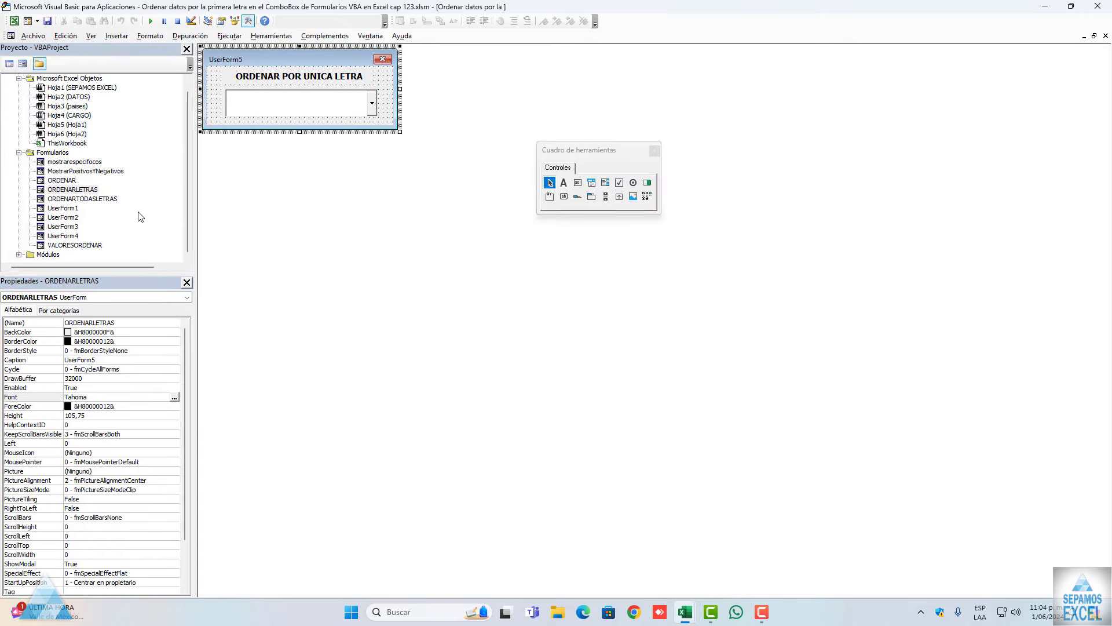
Open ORDENARTODASLETRAS and add labels above the left and right combo boxes
double_click(82, 199)
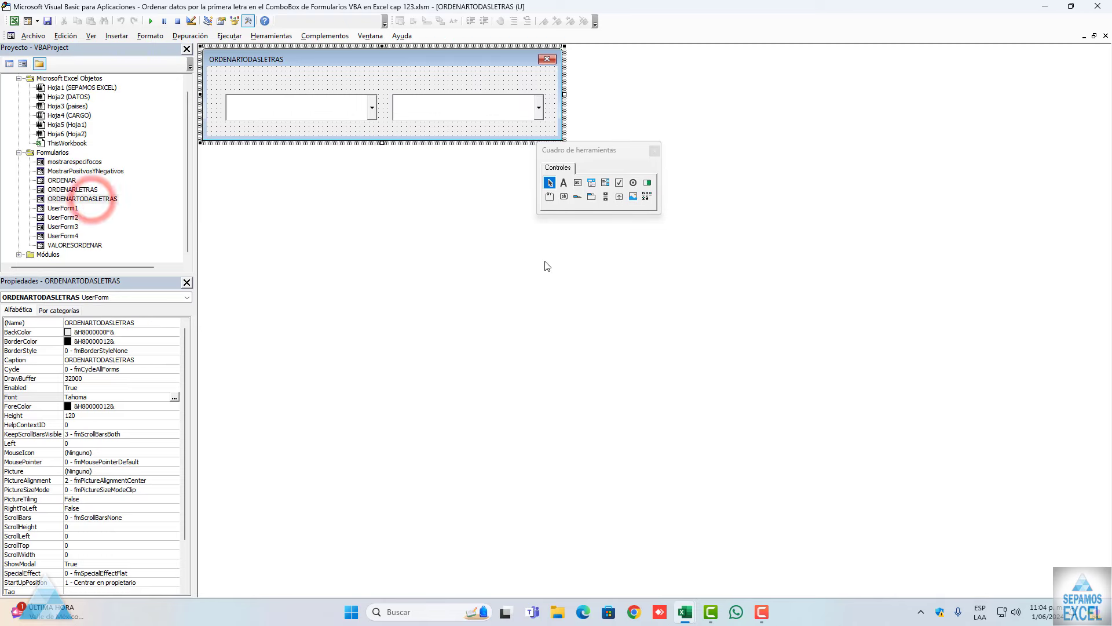
click(563, 184)
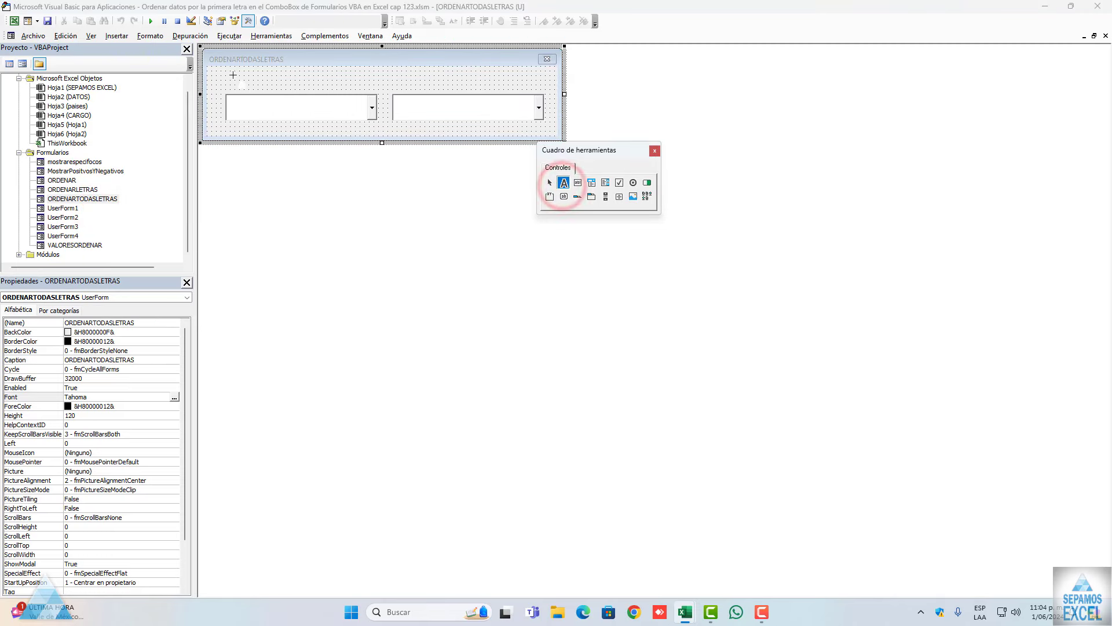
mouse_move(234, 76)
mouse_down()
mouse_move(371, 93)
mouse_move(326, 85)
mouse_up()
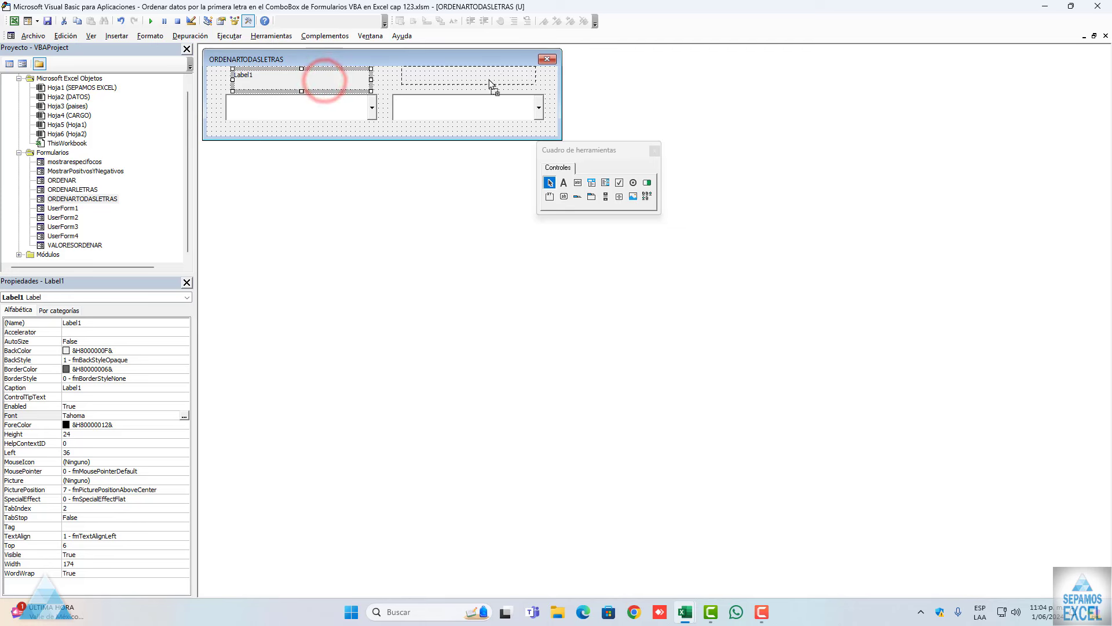
drag(495, 77, 478, 85)
Caption the left label 'SELECCIONAR LETRAS' and begin typing the right label's caption
click(319, 78)
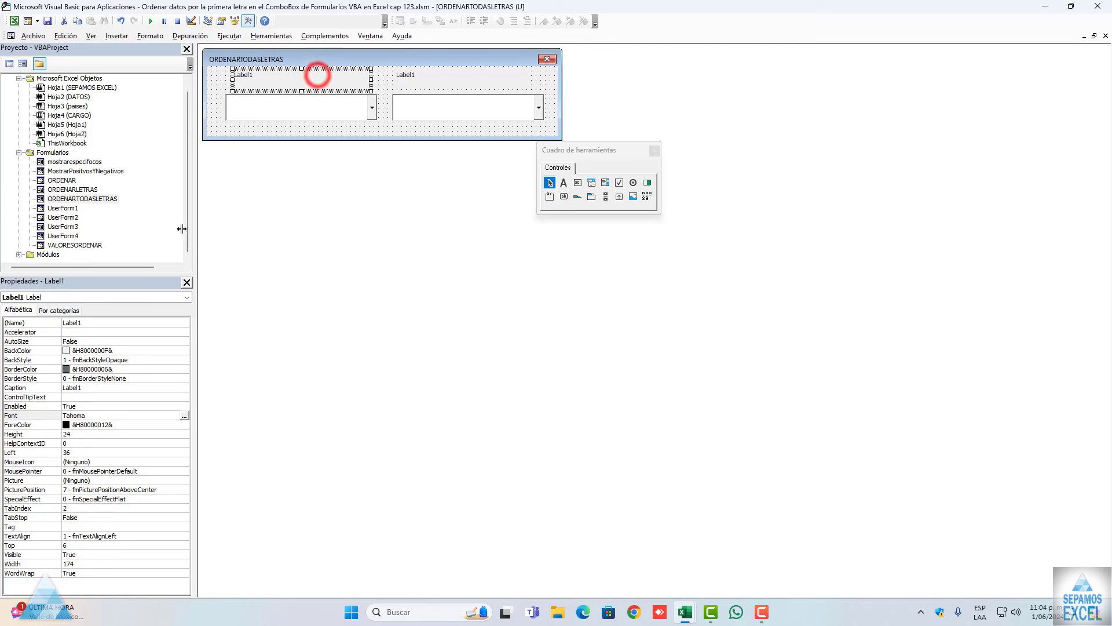
click(97, 388)
key(BackSpace)
text(SELECCIONAR LETRAS)
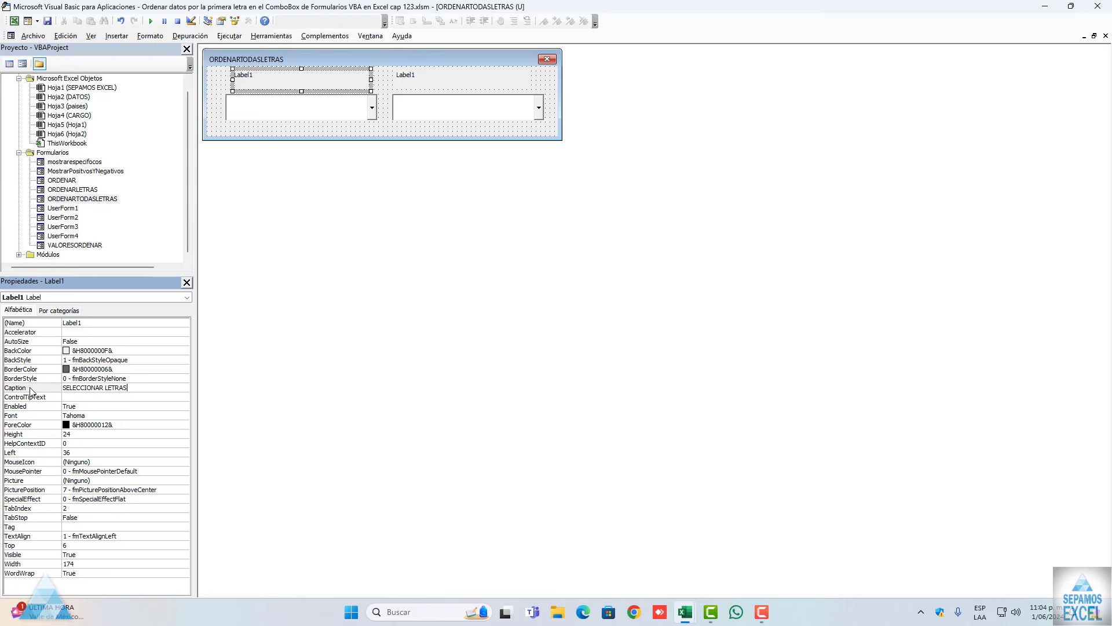
click(423, 81)
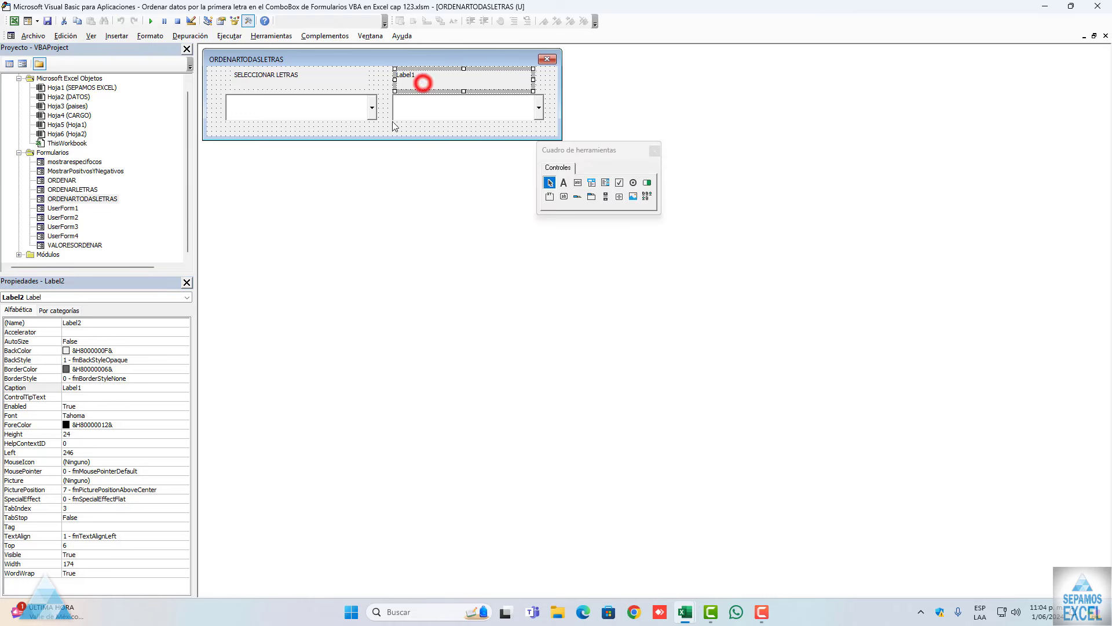
click(98, 388)
text(MOSTRAS NOMBRES POR LAS LETRAS)
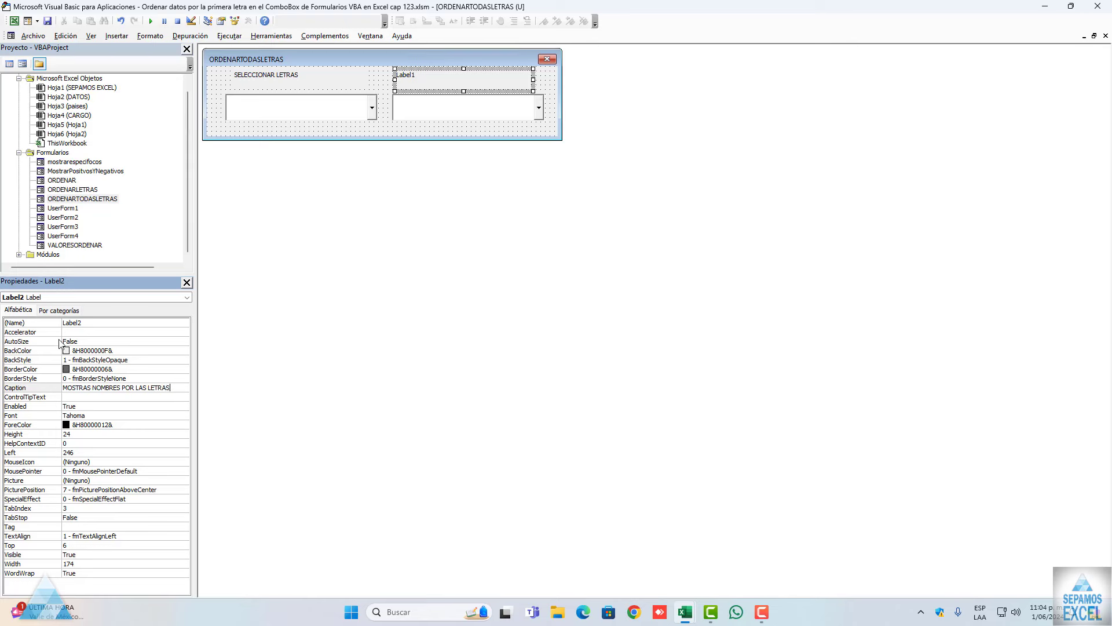
Select both caption labels and give them a bold font at a smaller size
click(212, 94)
drag(217, 80, 400, 81)
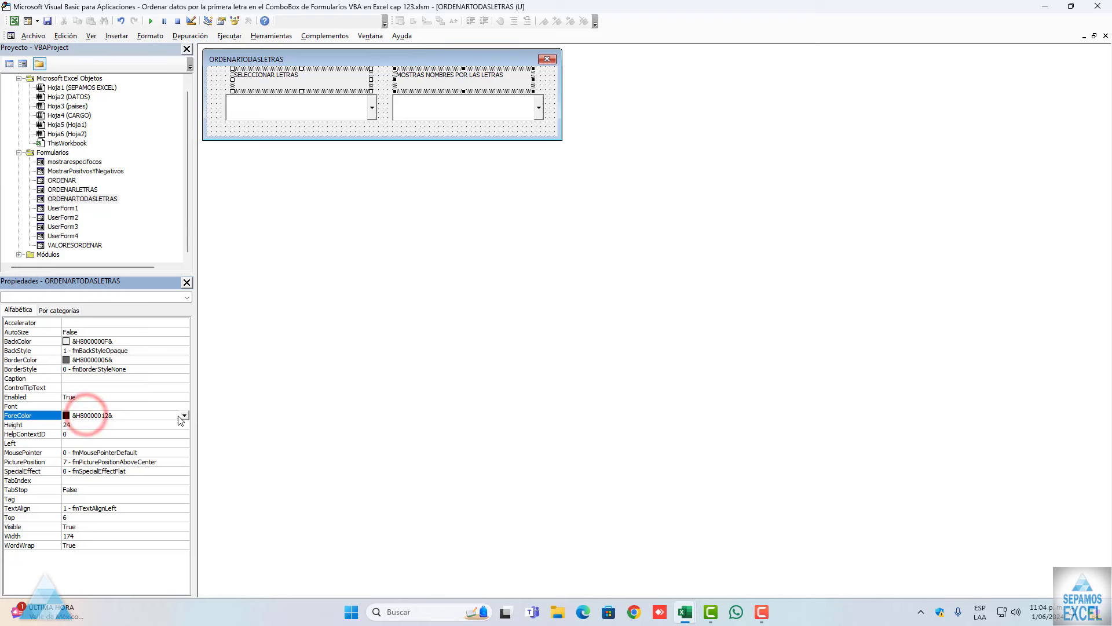
click(81, 406)
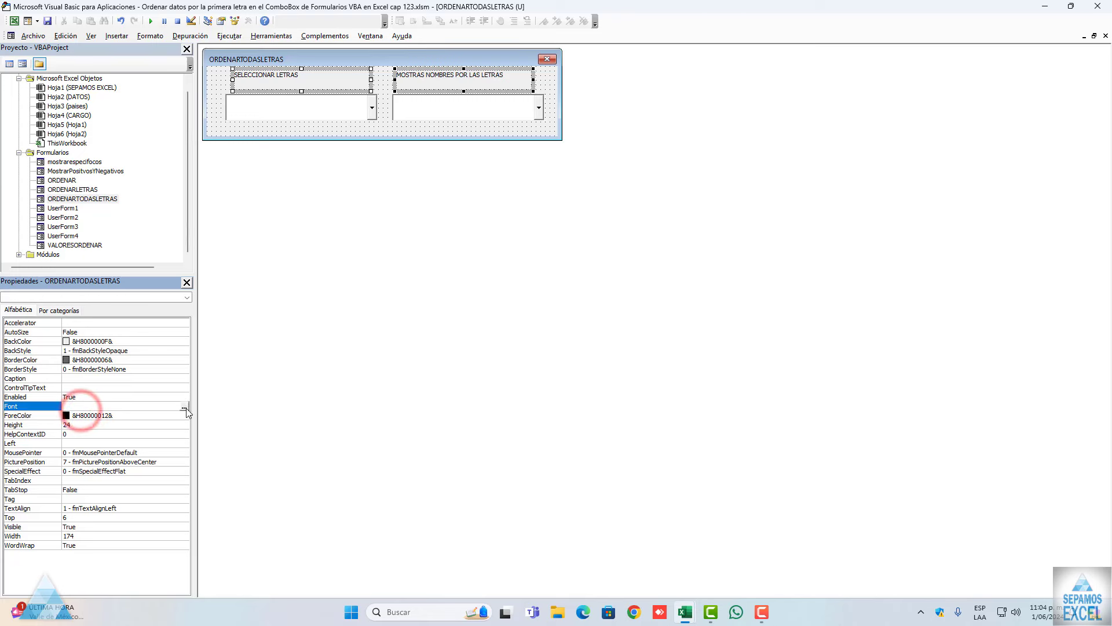
click(184, 406)
click(139, 127)
click(188, 144)
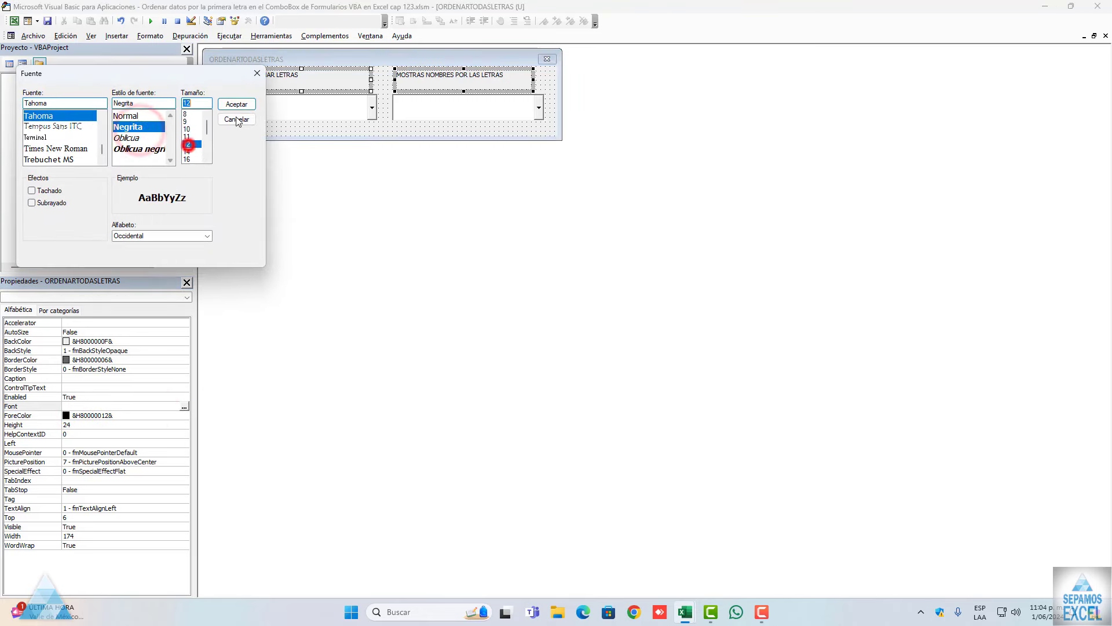
click(237, 104)
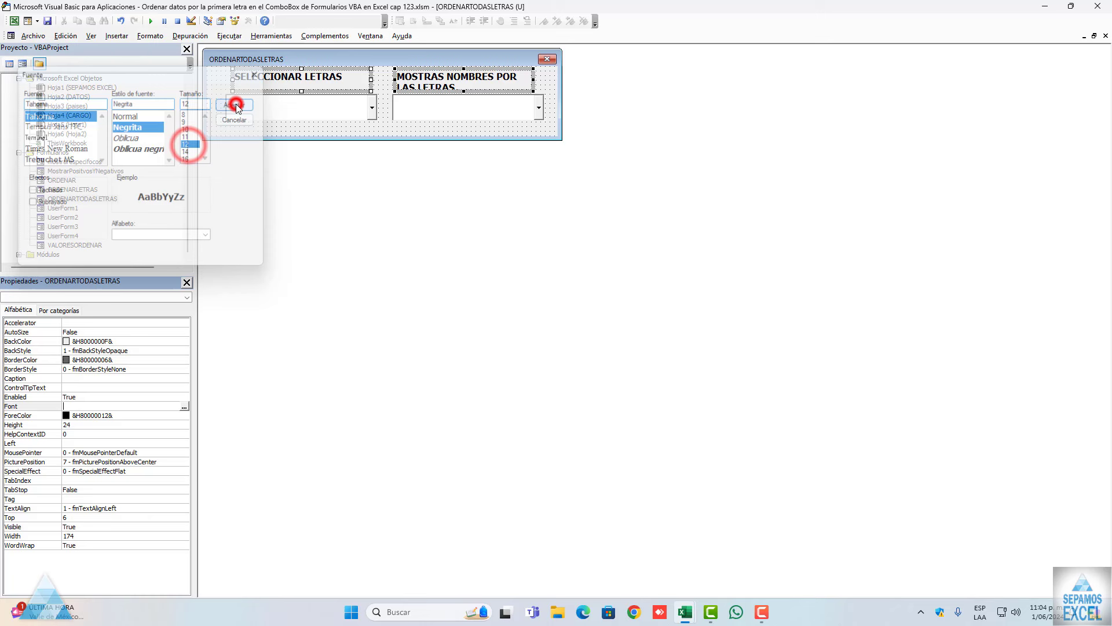
click(184, 407)
click(207, 111)
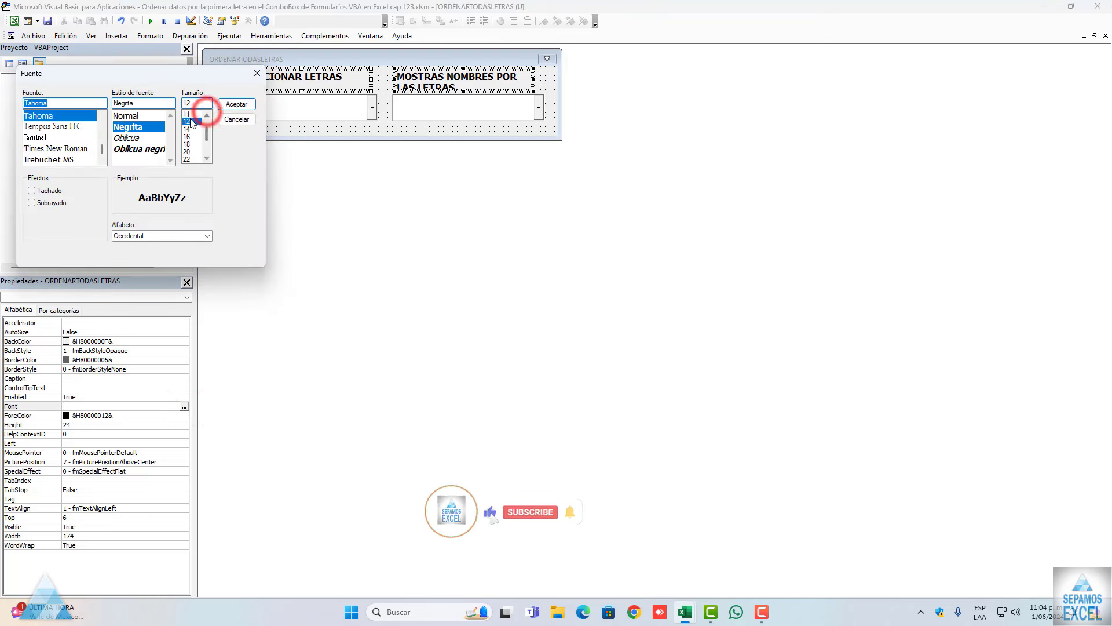
click(191, 115)
click(236, 104)
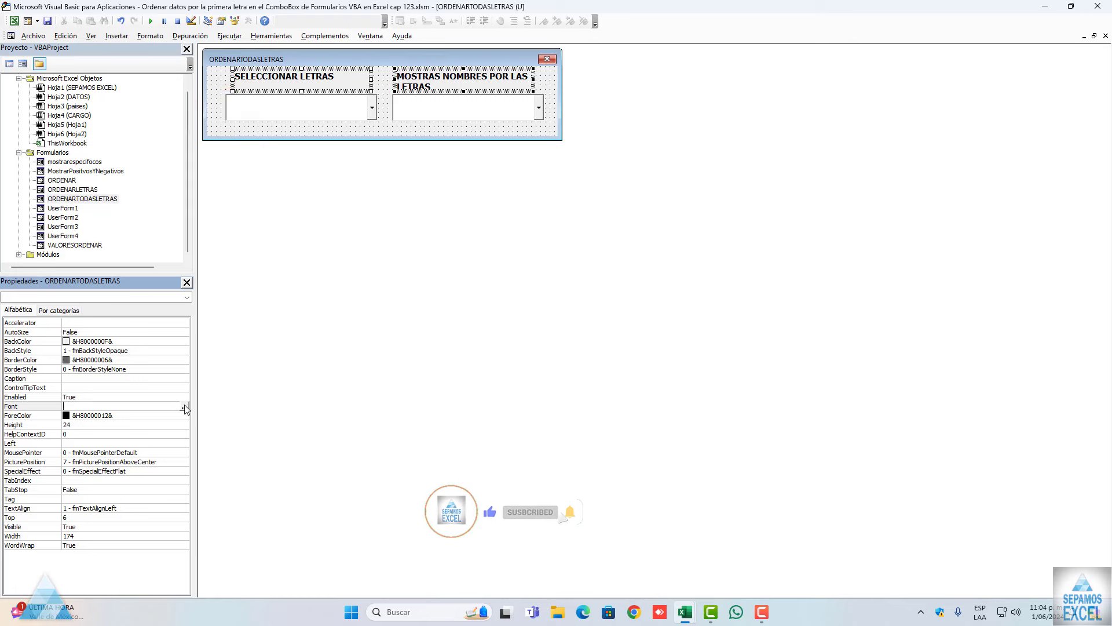
click(184, 406)
click(207, 112)
click(208, 110)
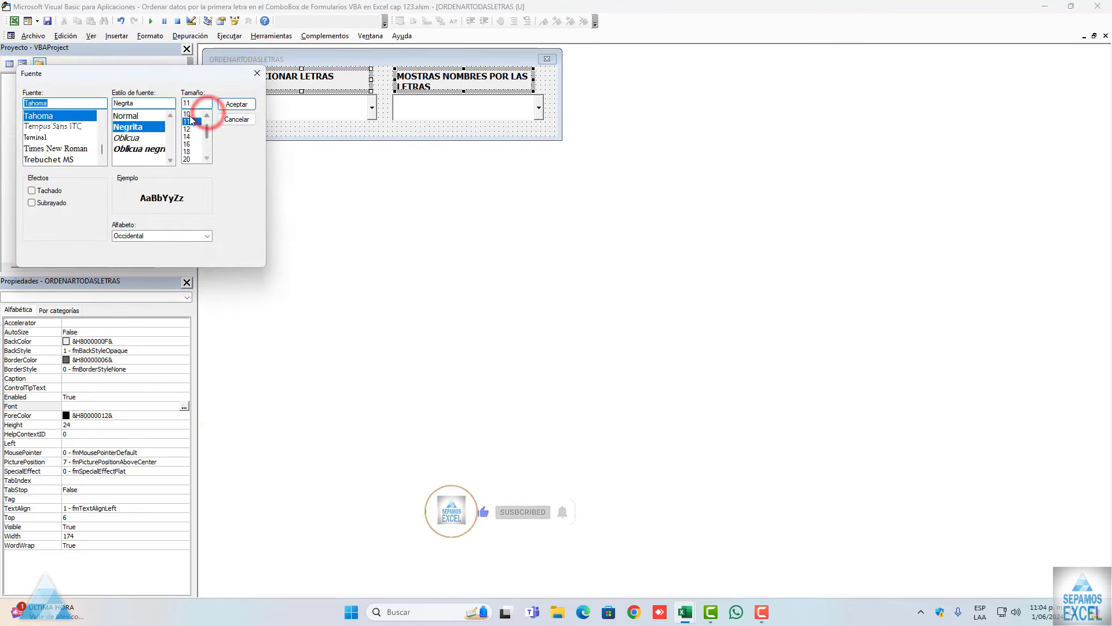
click(188, 112)
key(Return)
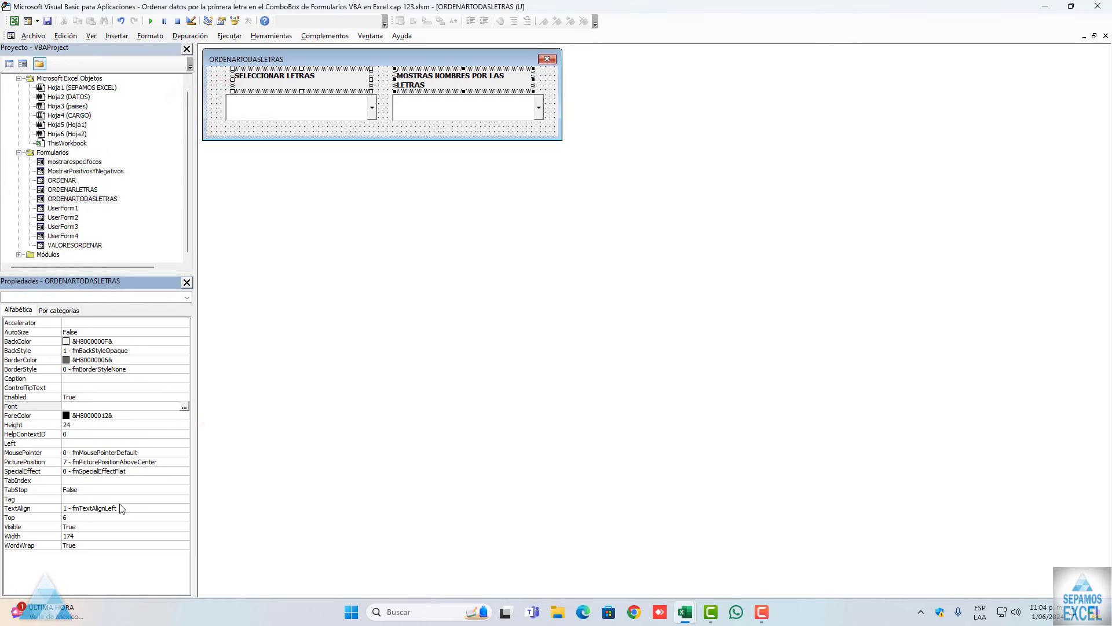
Center both captions' text and shorten the form to a height of 107,25
click(119, 508)
click(184, 508)
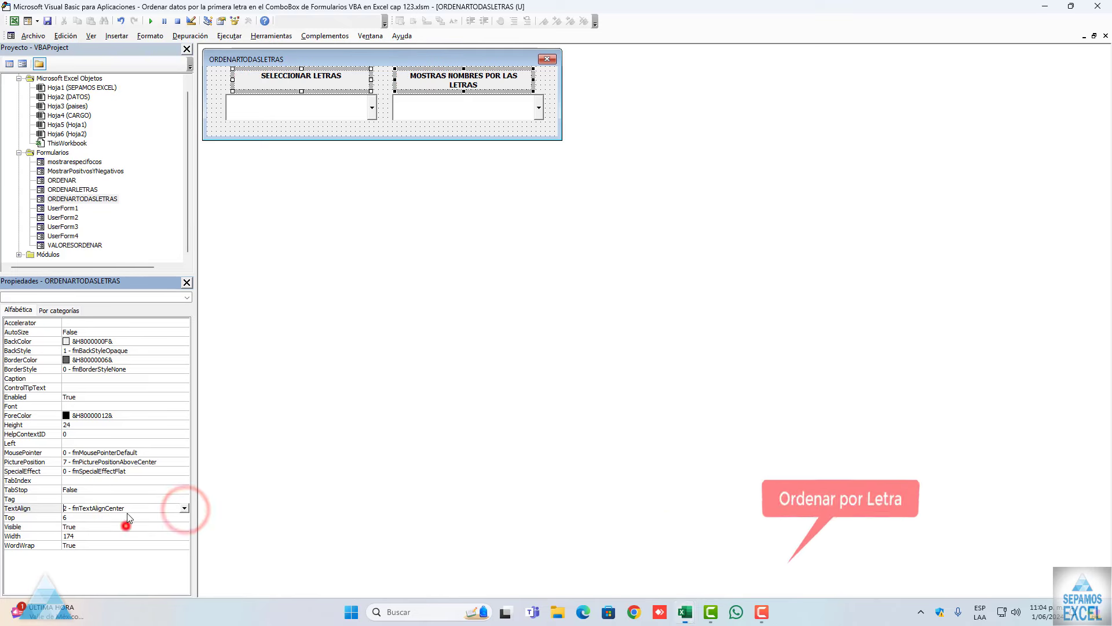
click(124, 524)
click(379, 135)
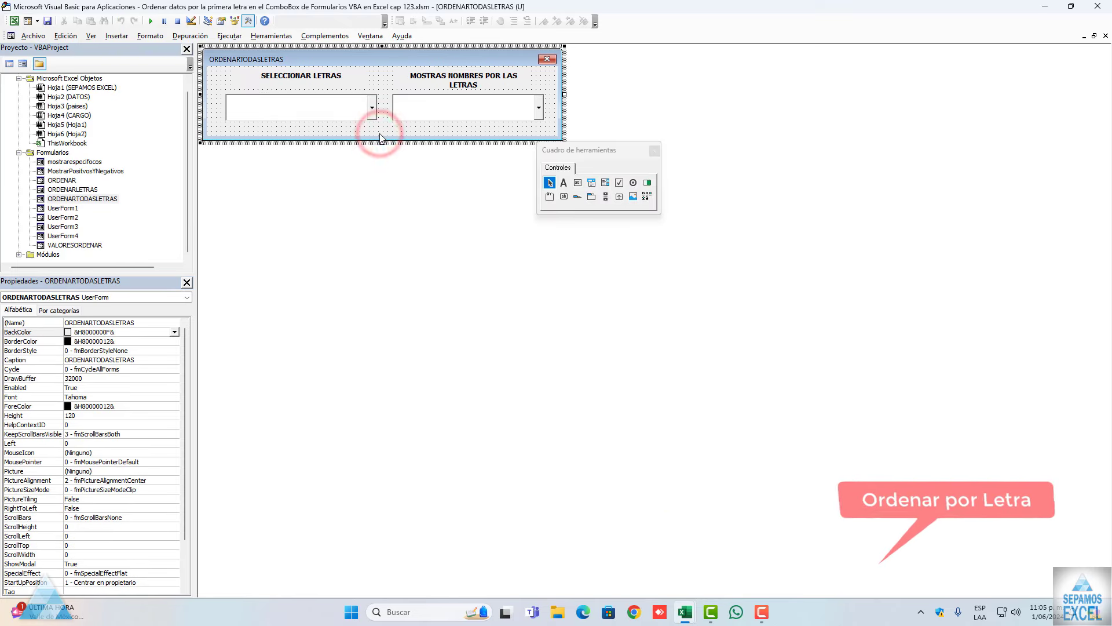
drag(380, 139, 383, 131)
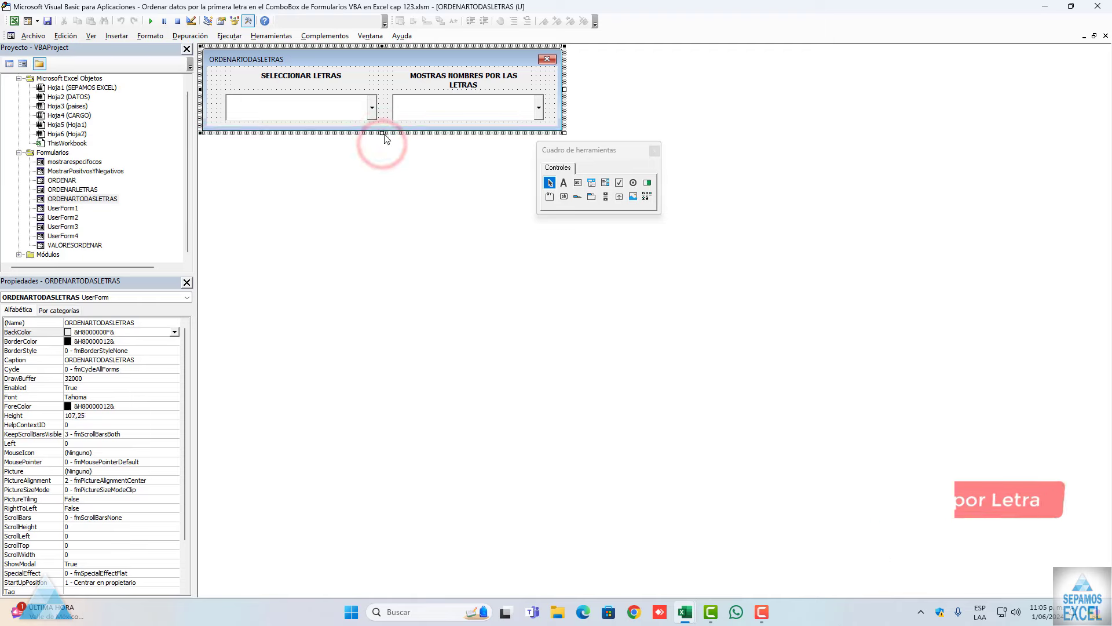
Run the form with F5, pick letter D and check the names starting with D
key(F5)
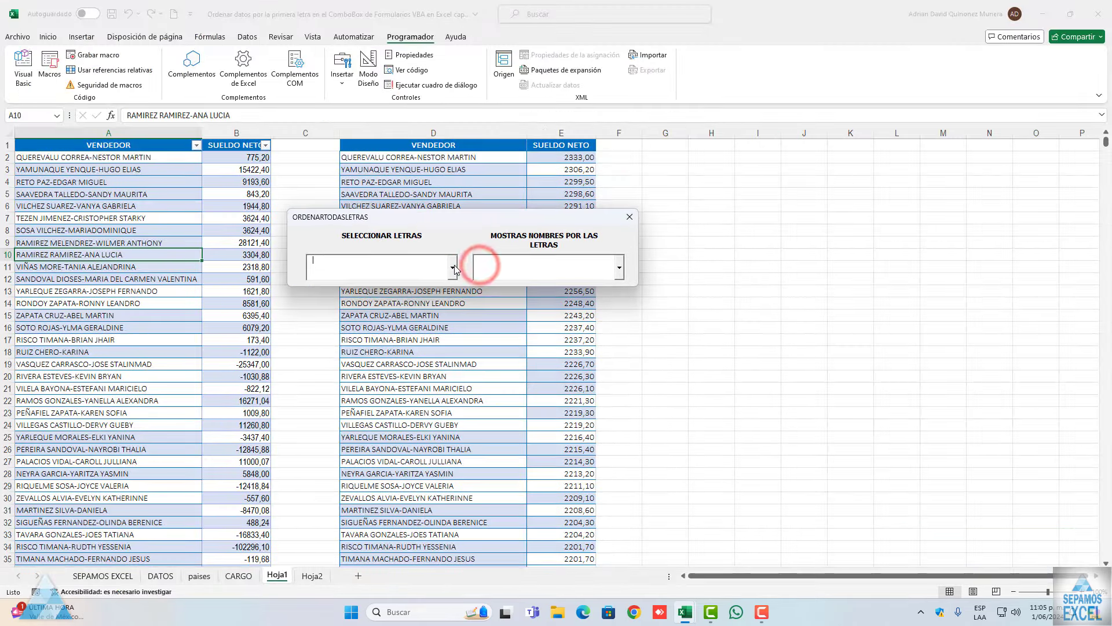
click(452, 267)
click(437, 308)
click(619, 267)
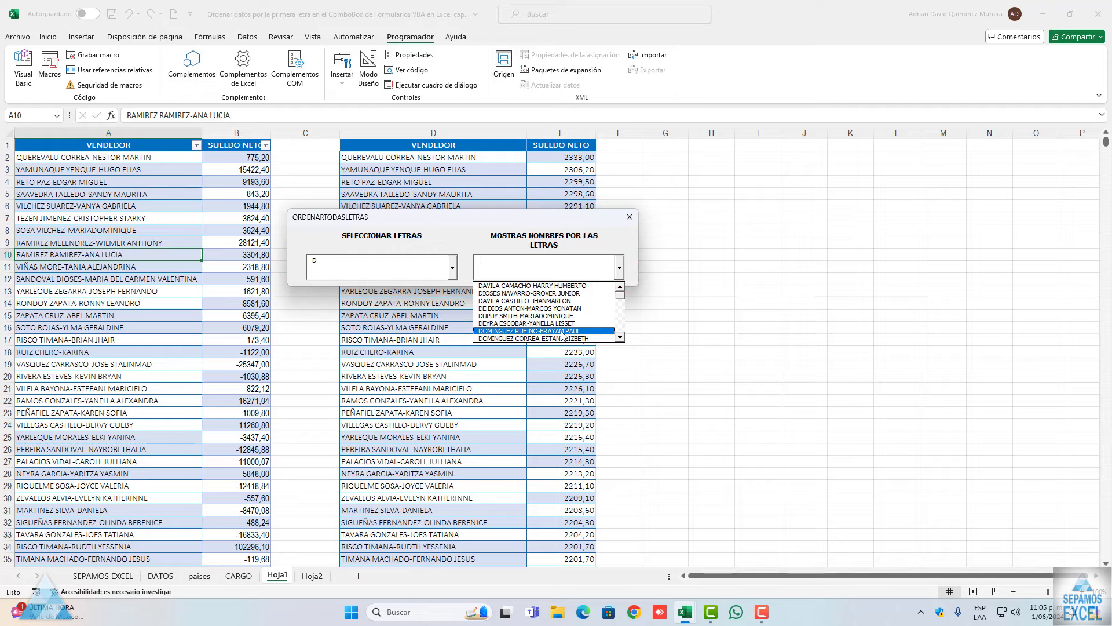
click(630, 217)
Open the ORDENARLETRAS code and comment that it sets the Excel sheet holding the data
click(630, 216)
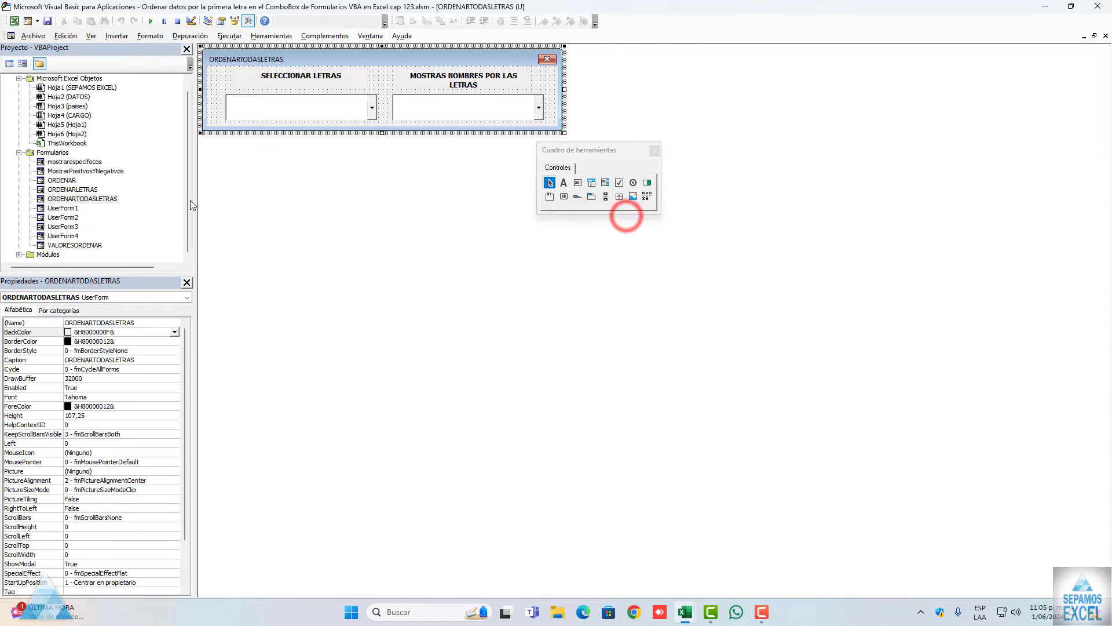
double_click(72, 189)
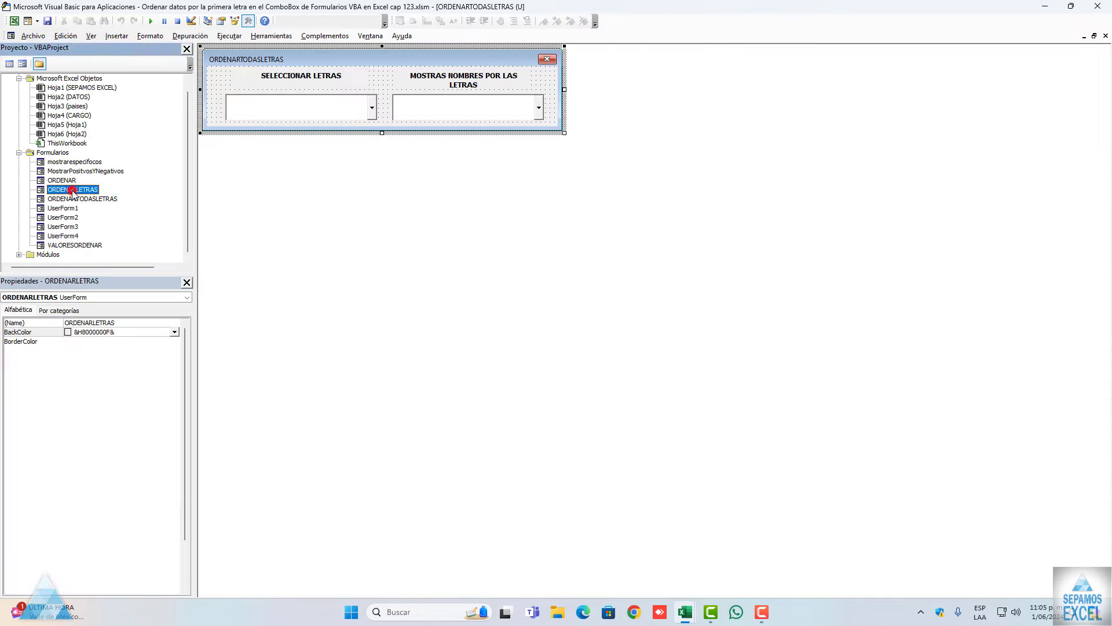
double_click(319, 122)
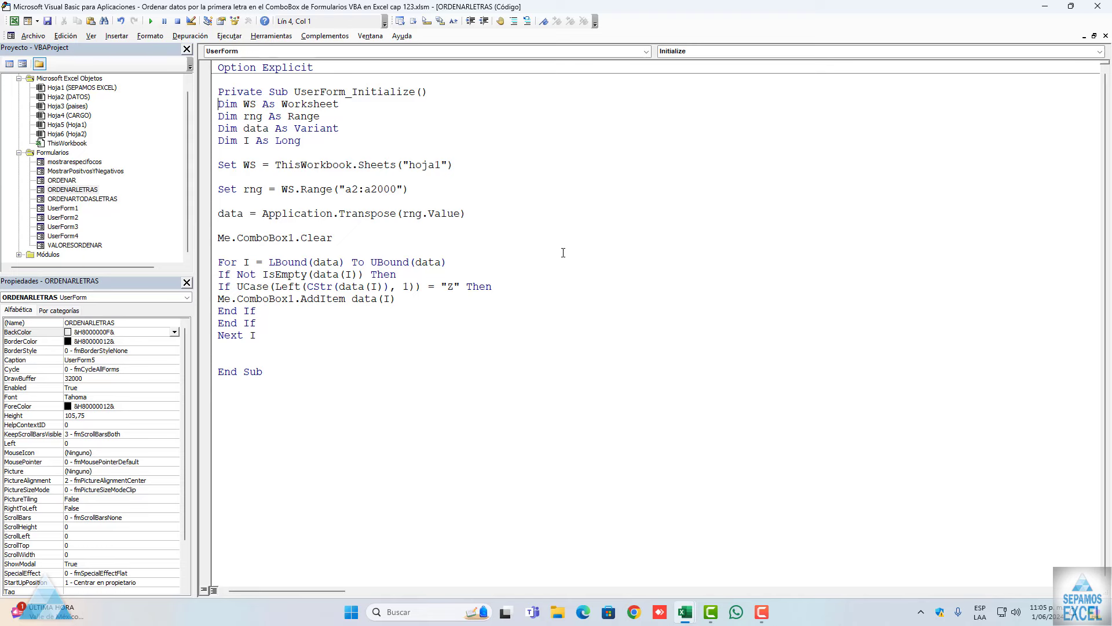
click(219, 155)
key(Return)
text('estlab)
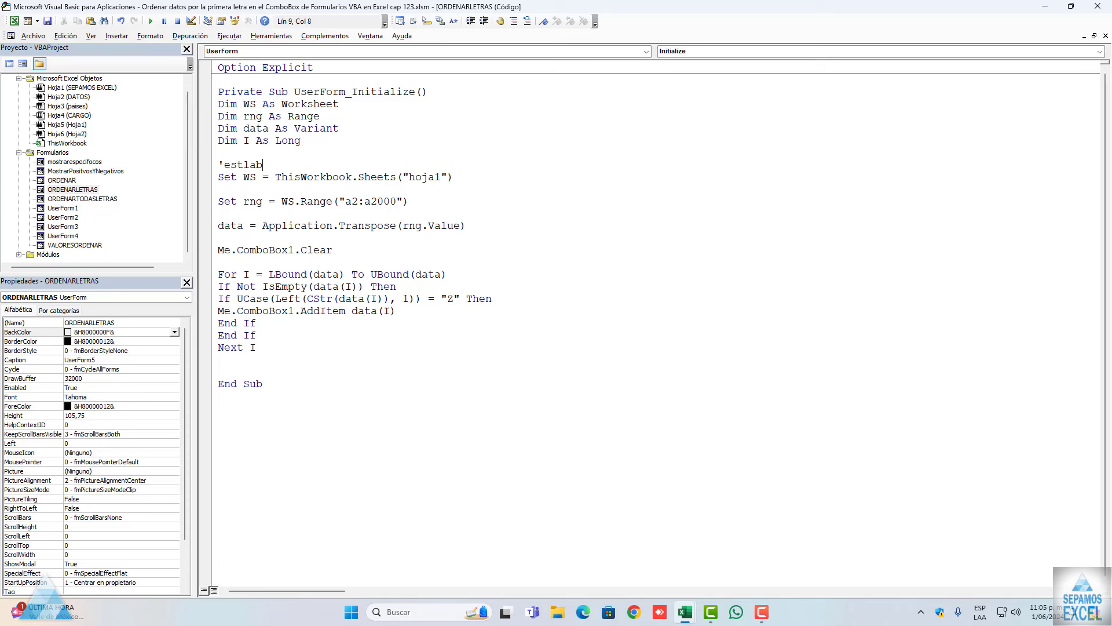
key(BackSpace)
key(BackSpace)
key(BackSpace)
text(abl)
text(ecer la hoja )
text(de excel dod)
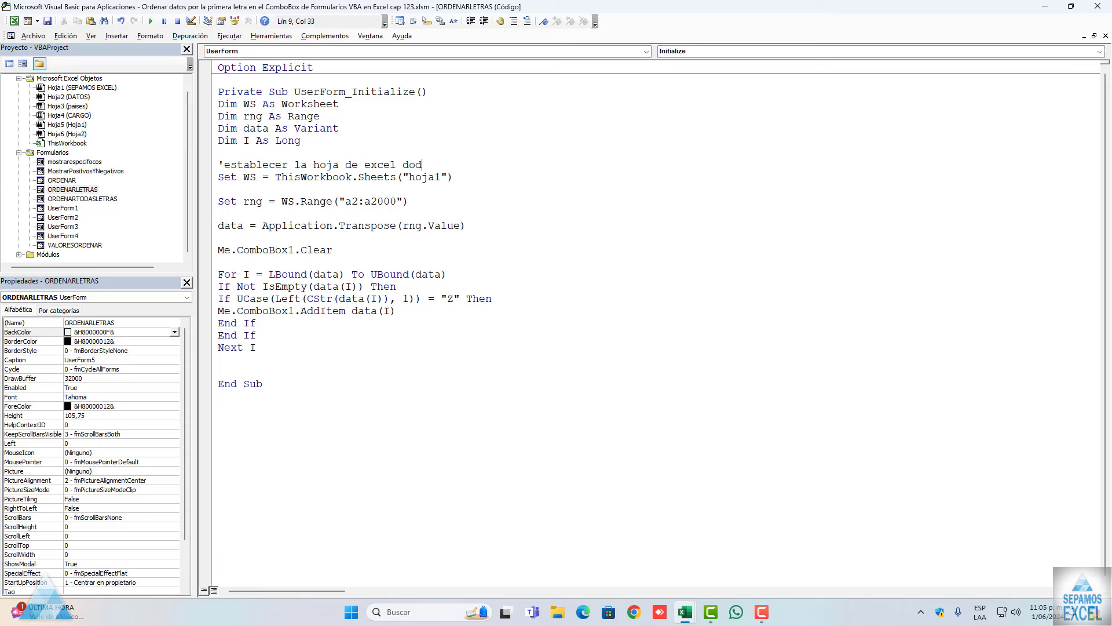
key(BackSpace)
text(nde es)
text(tan los datos)
Add a comment above Set rng describing the range the data is extracted from
click(244, 207)
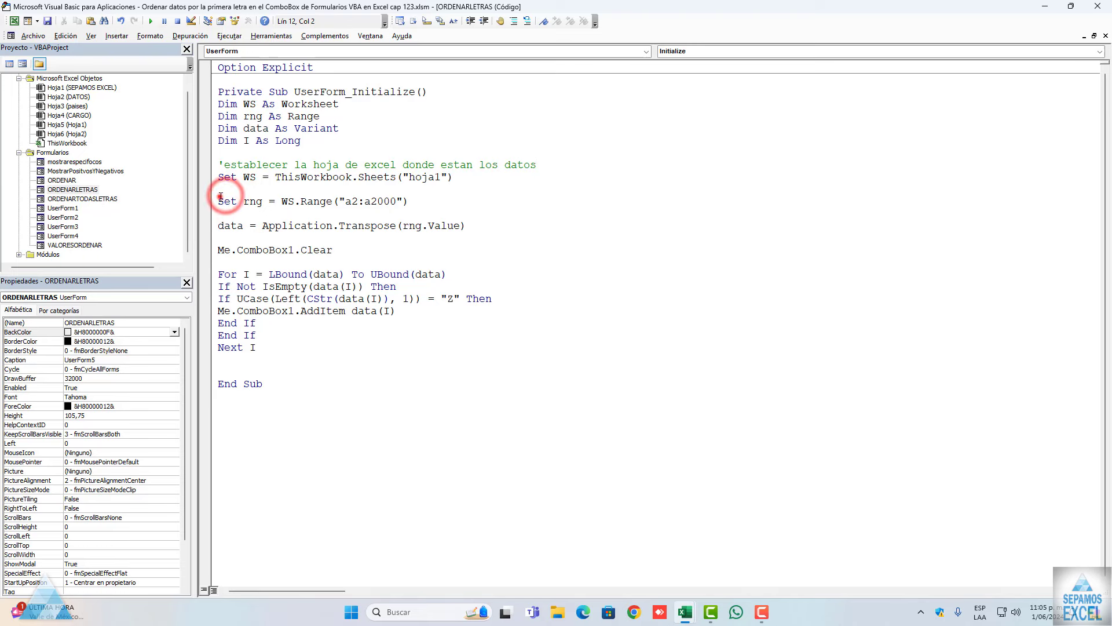
key(Return)
text('esta)
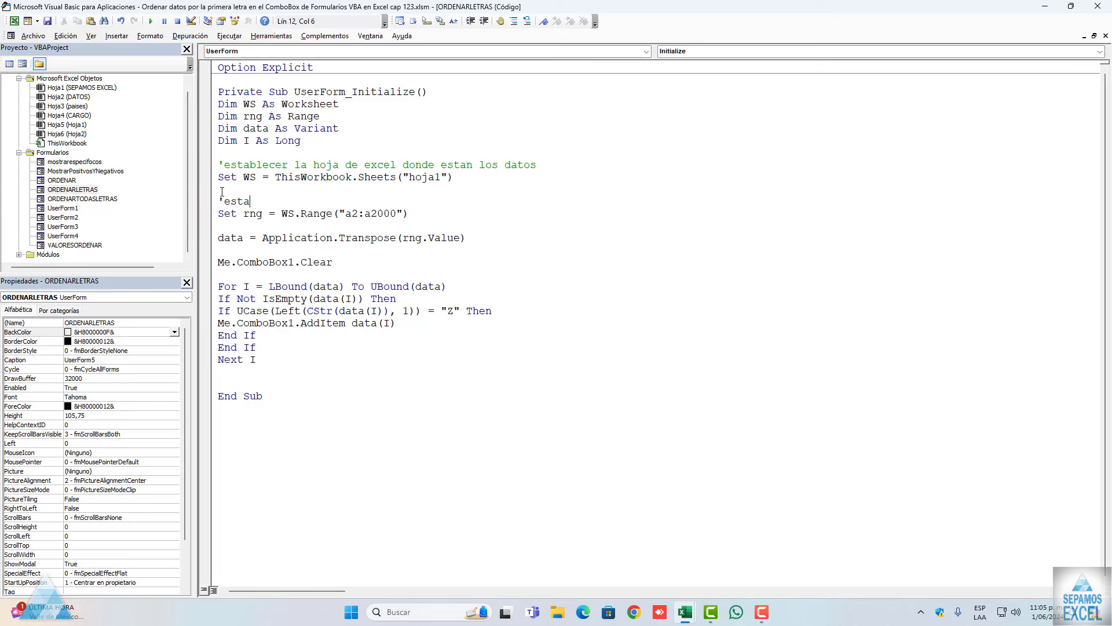
text(blece)
text( el rn)
text(go)
key(BackSpace)
text(anfo do)
text(n)
text(de estr)
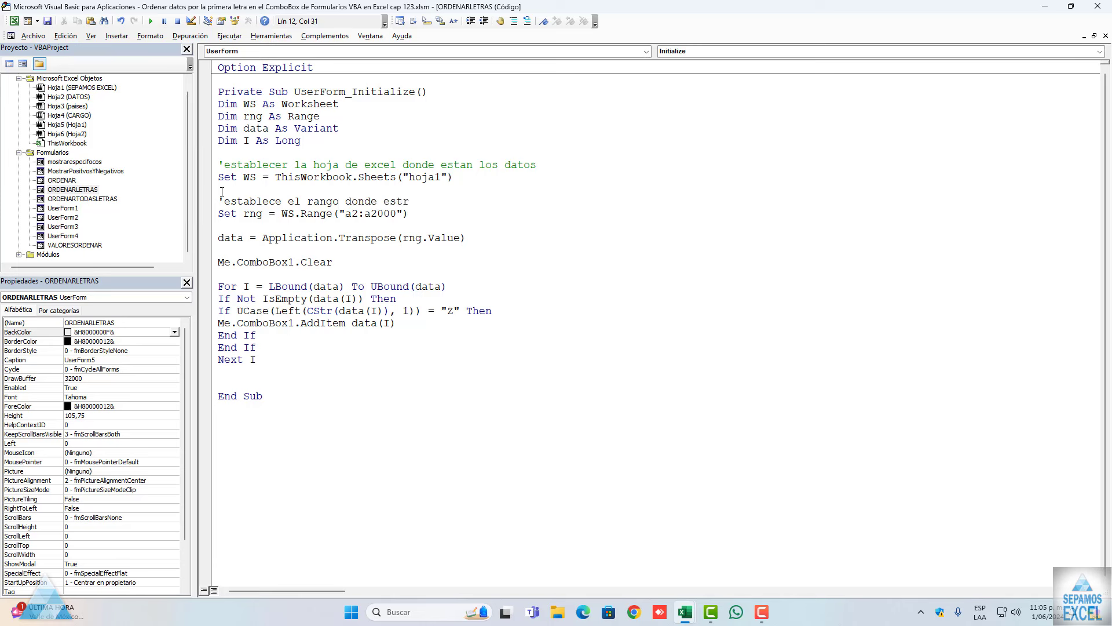
key(BackSpace)
key(BackSpace)
key(BackSpace)
key(BackSpace)
text(se extrean los )
text(datos)
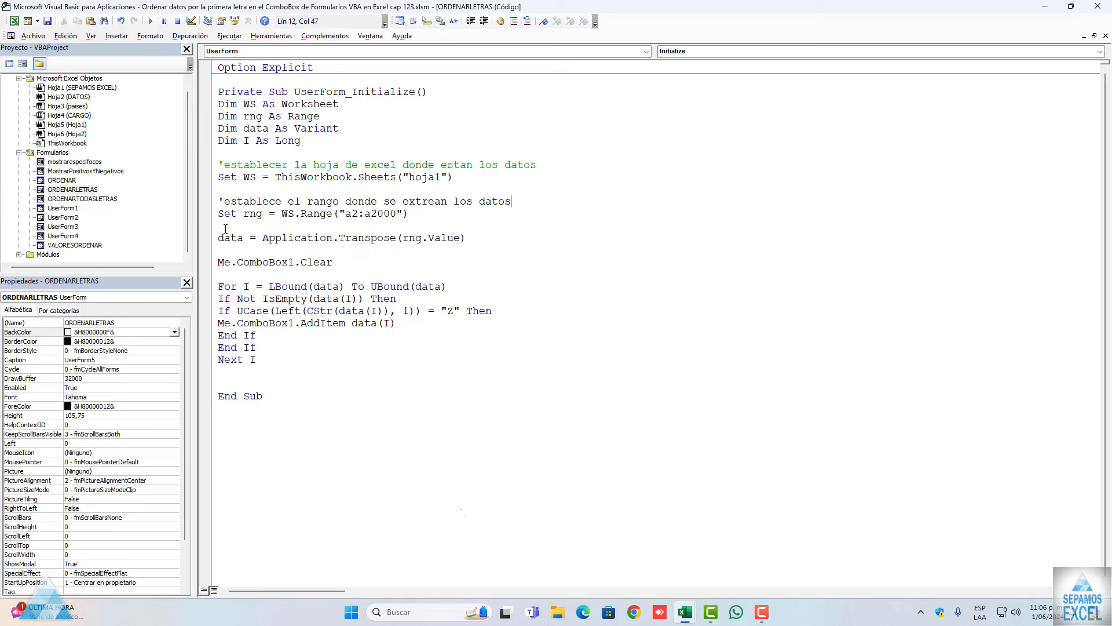
Add the comment 'transpone un arrya' above the Application.Transpose line
click(224, 226)
key(Return)
text('tra)
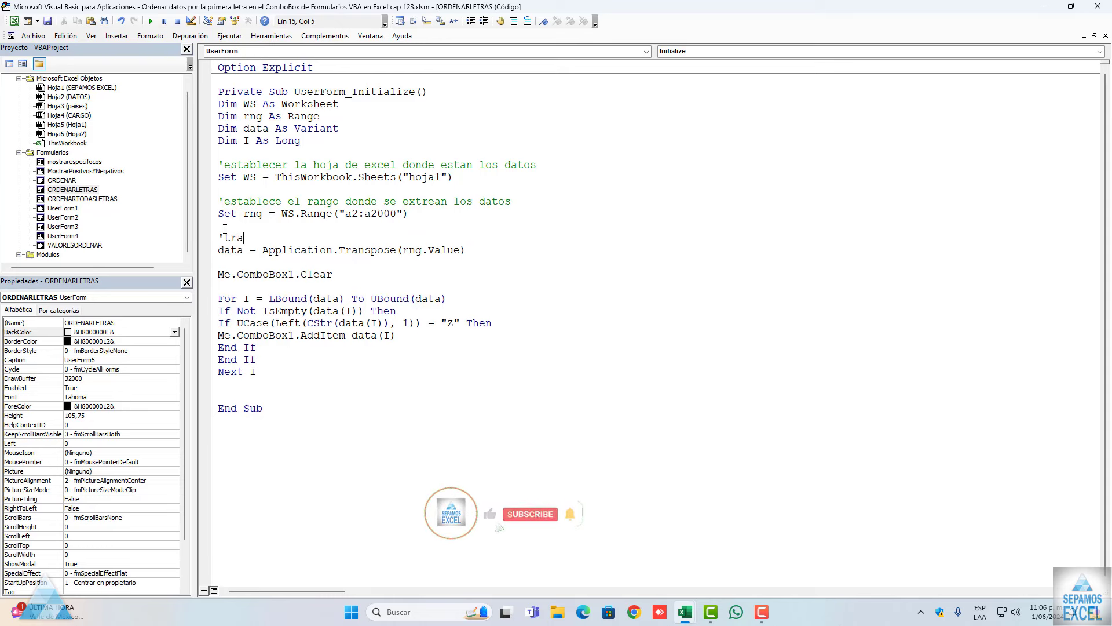
text(nspone)
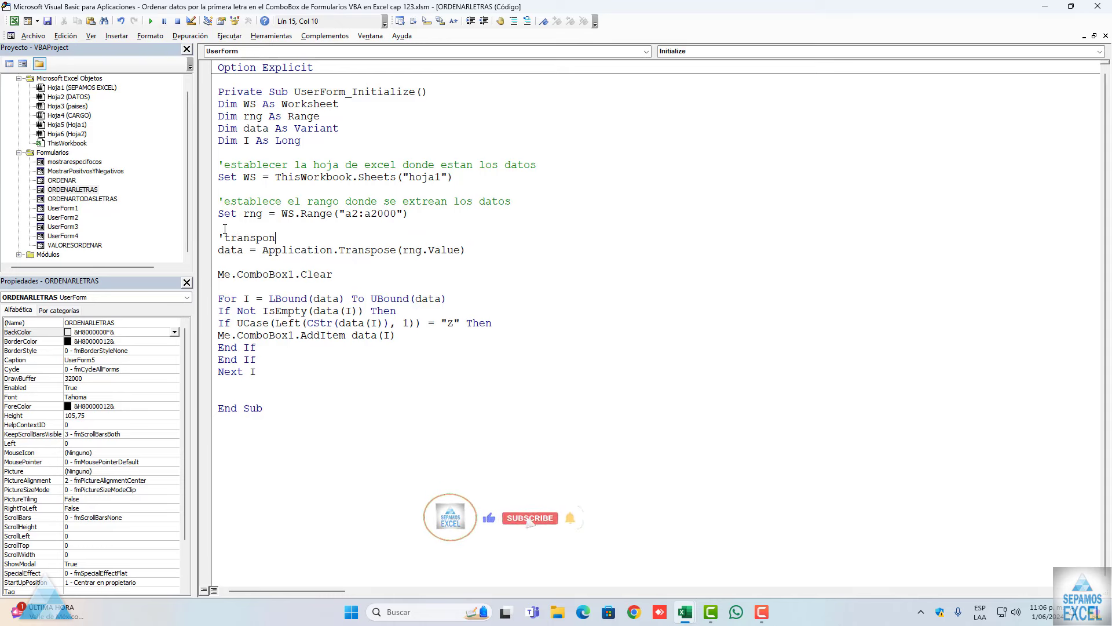
text( un arrya)
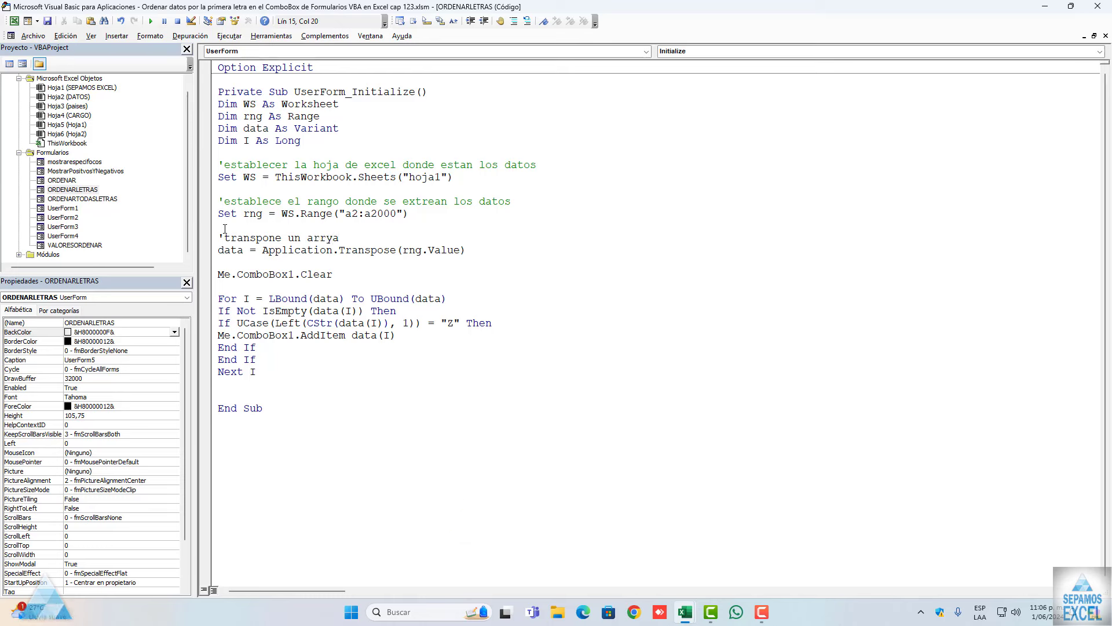
click(229, 261)
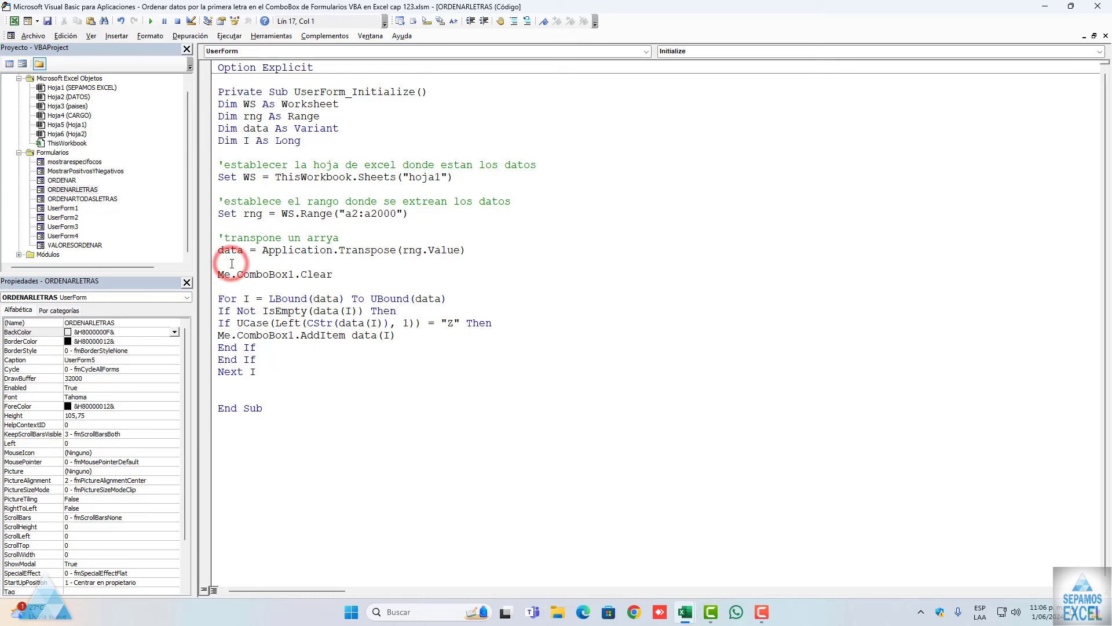
Add a comment above Me.ComboBox1.Clear about clearing the combobox beforehand
key(Return)
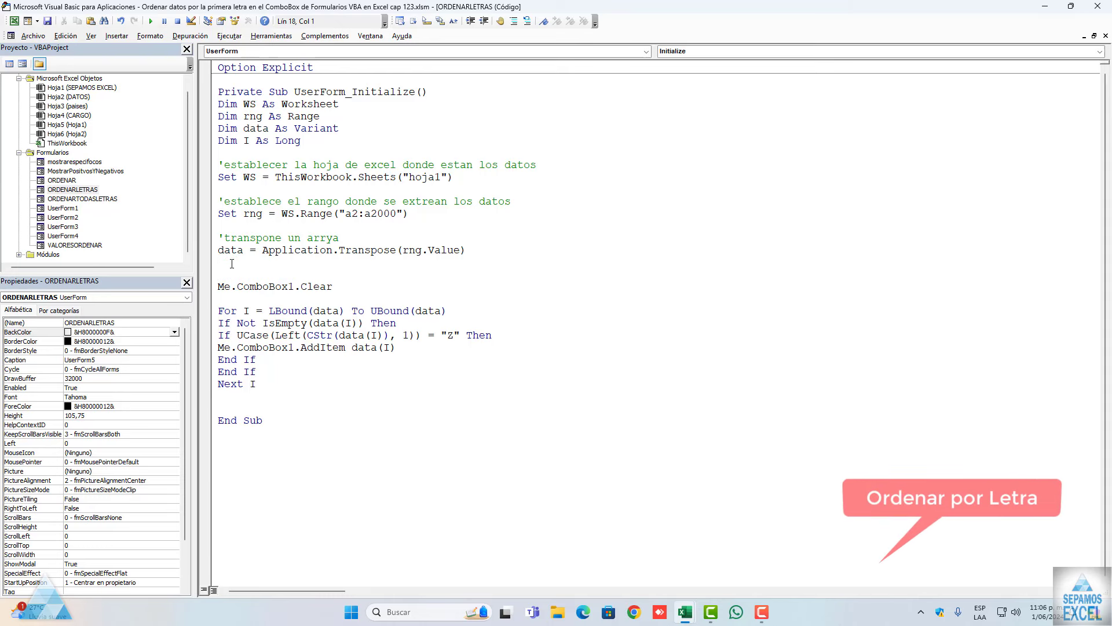
text('para mostrar)
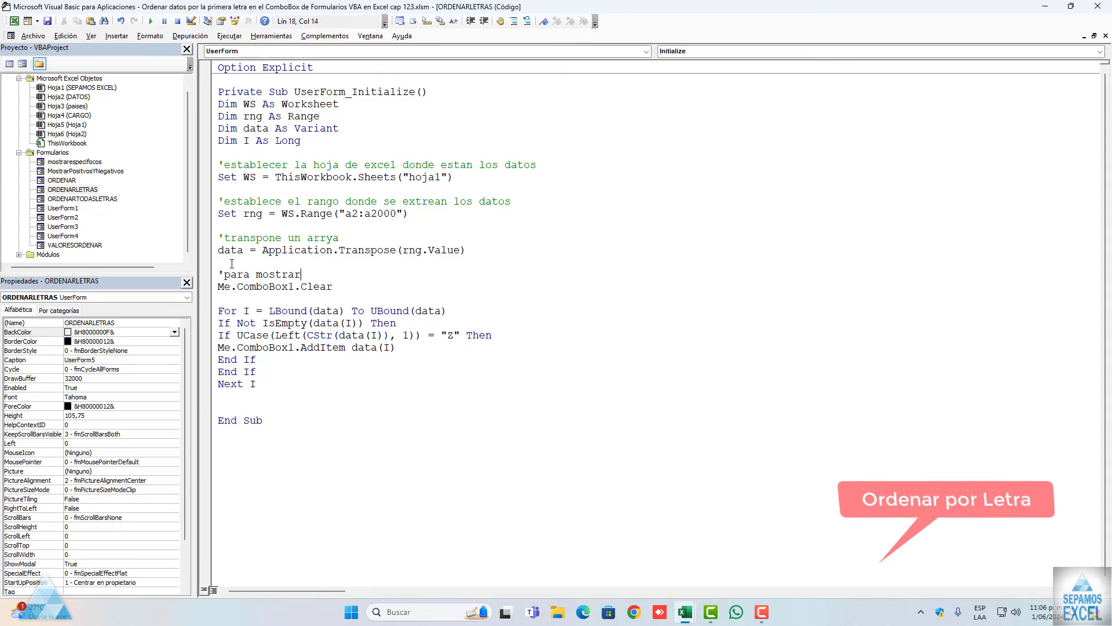
key(BackSpace)
key(BackSpace)
key(BackSpace)
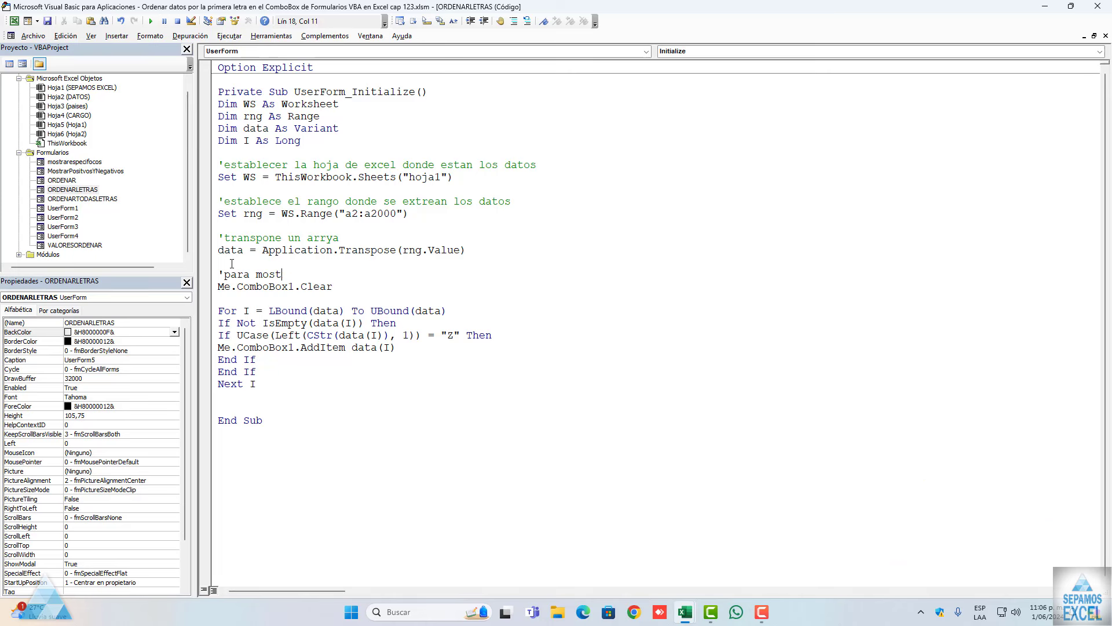
key(BackSpace)
key(BackSpace)
key(BackSpace)
text(piar)
text( el como)
key(BackSpace)
text(box )
text(antes de cargarl)
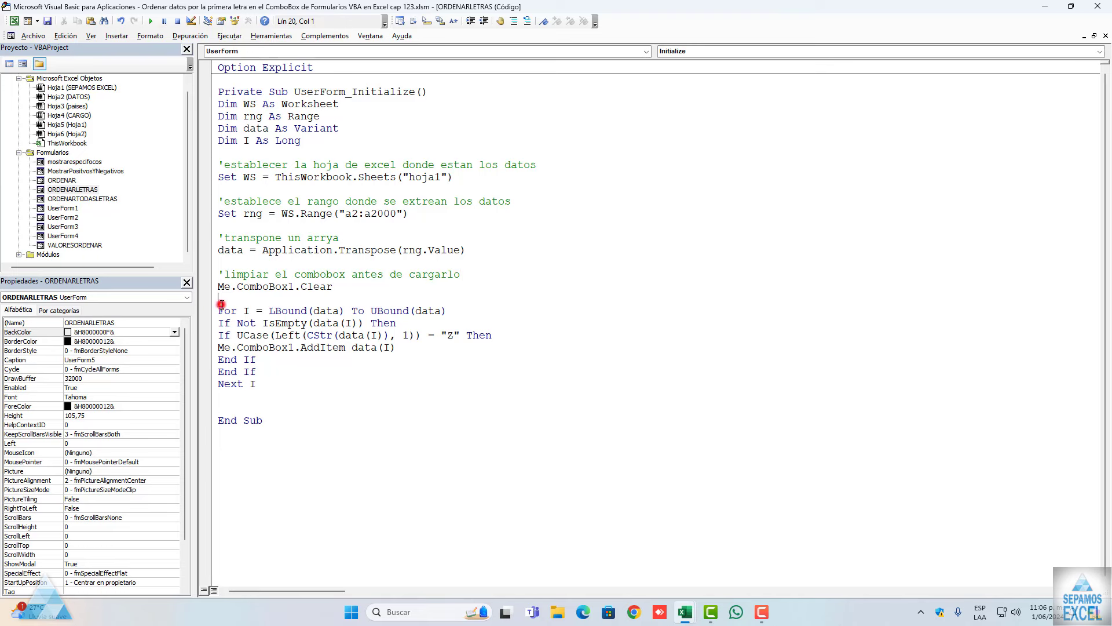
Add a comment above the For loop about loading elements into the combobox by first letter
click(222, 300)
key(Return)
text('car)
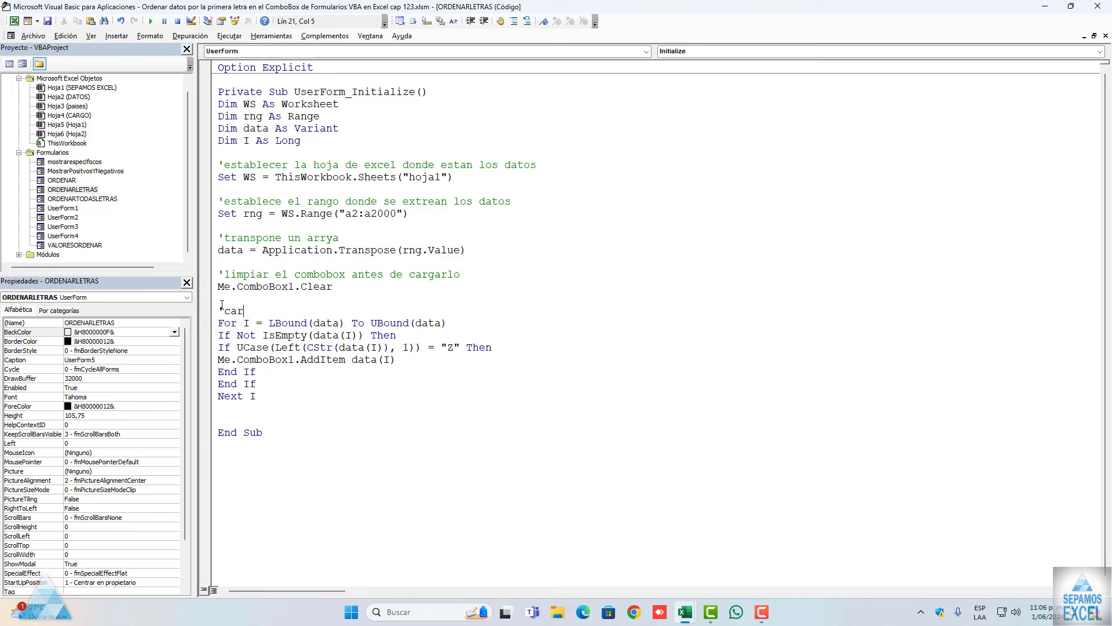
text(gar los le)
key(BackSpace)
key(BackSpace)
text(ellemento)
text(s en el c)
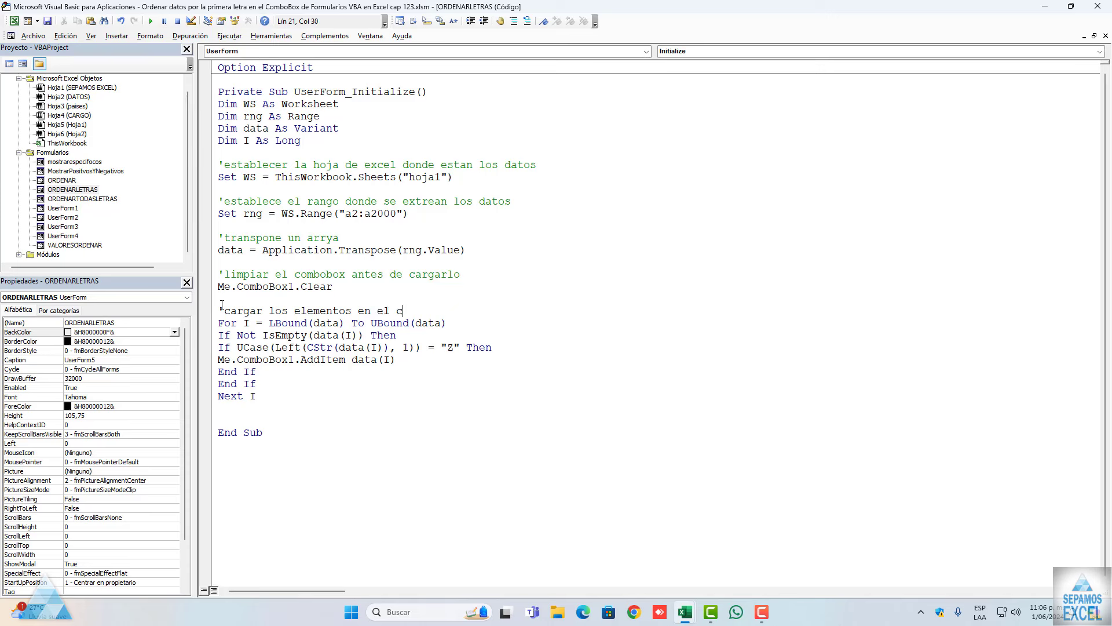
text(mbo)
text(box que co)
text(mien)
text(za por a)
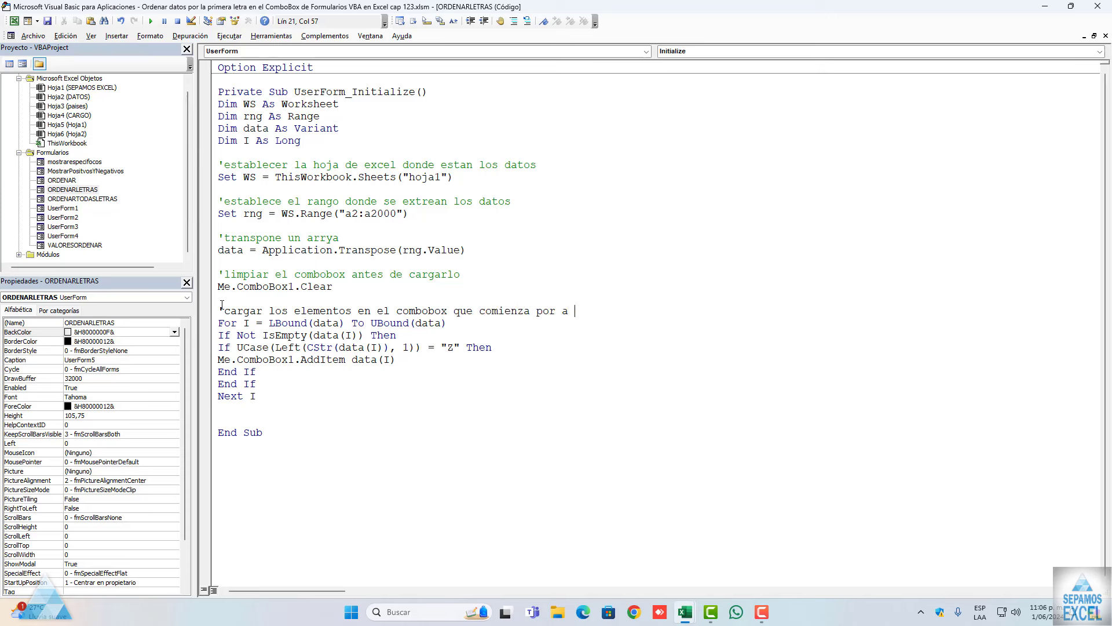
key(BackSpace)
key(BackSpace)
key(BackSpace)
text(riemer)
key(BackSpace)
key(BackSpace)
key(BackSpace)
key(BackSpace)
key(BackSpace)
key(BackSpace)
text(mer)
text(a let)
Indent the If Not line and fix the 'I f' compile error on the If UCase line
click(227, 399)
click(221, 335)
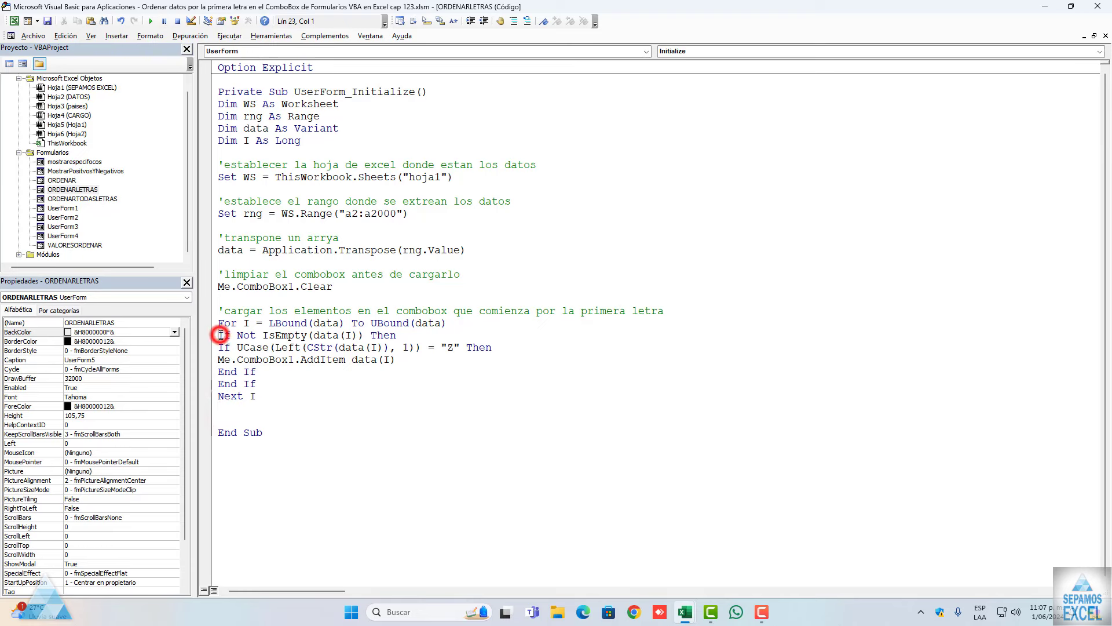
key(Tab)
click(220, 347)
key(Tab)
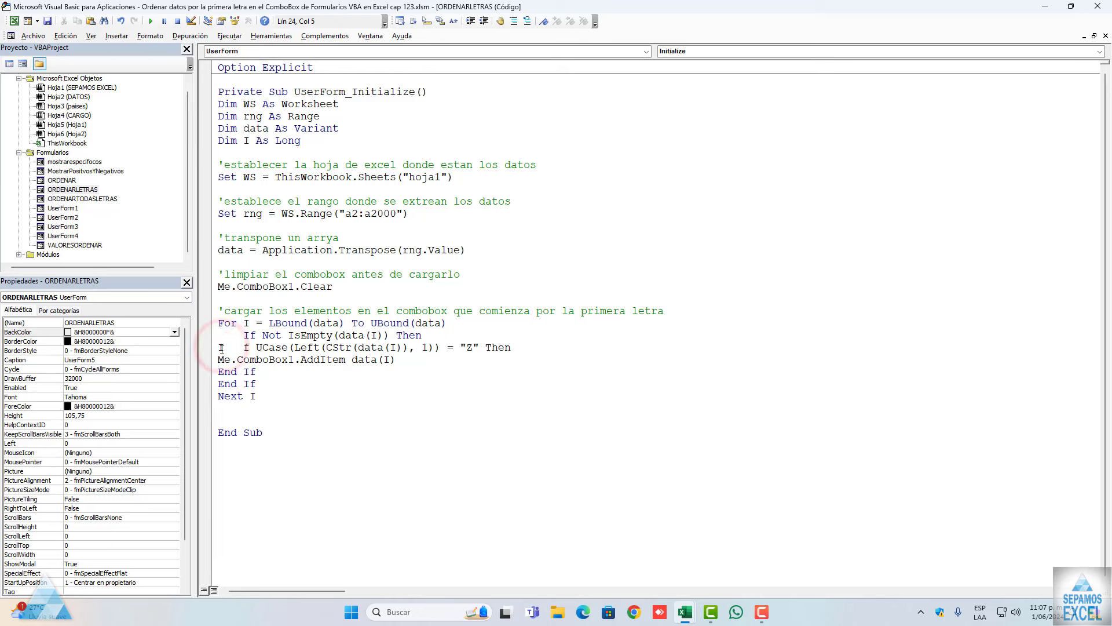
key(BackSpace)
key(BackSpace)
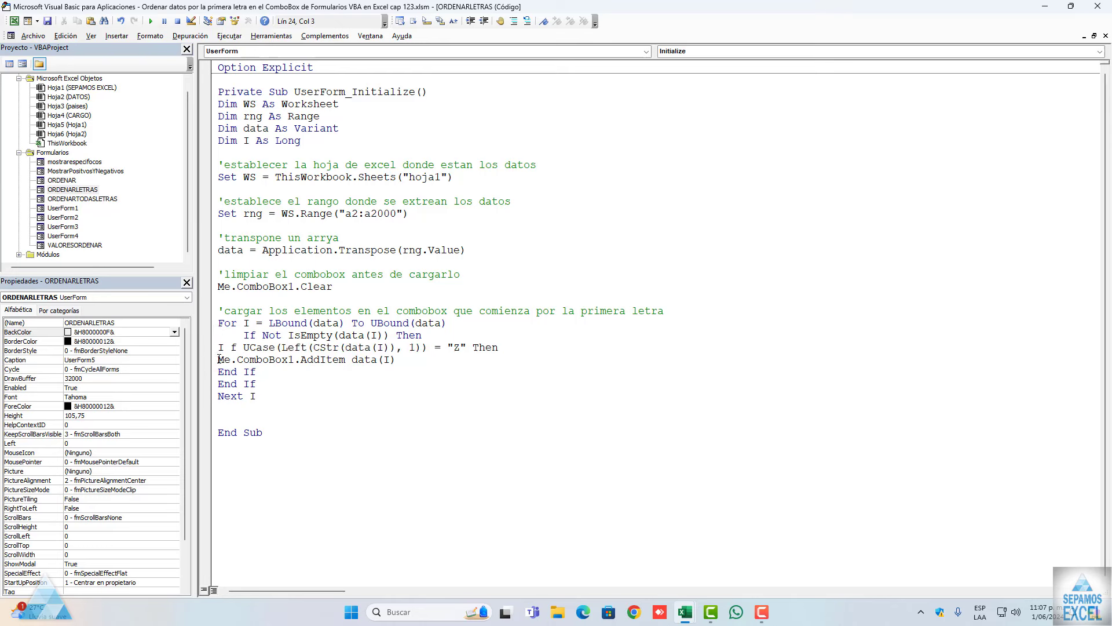
click(219, 359)
click(554, 346)
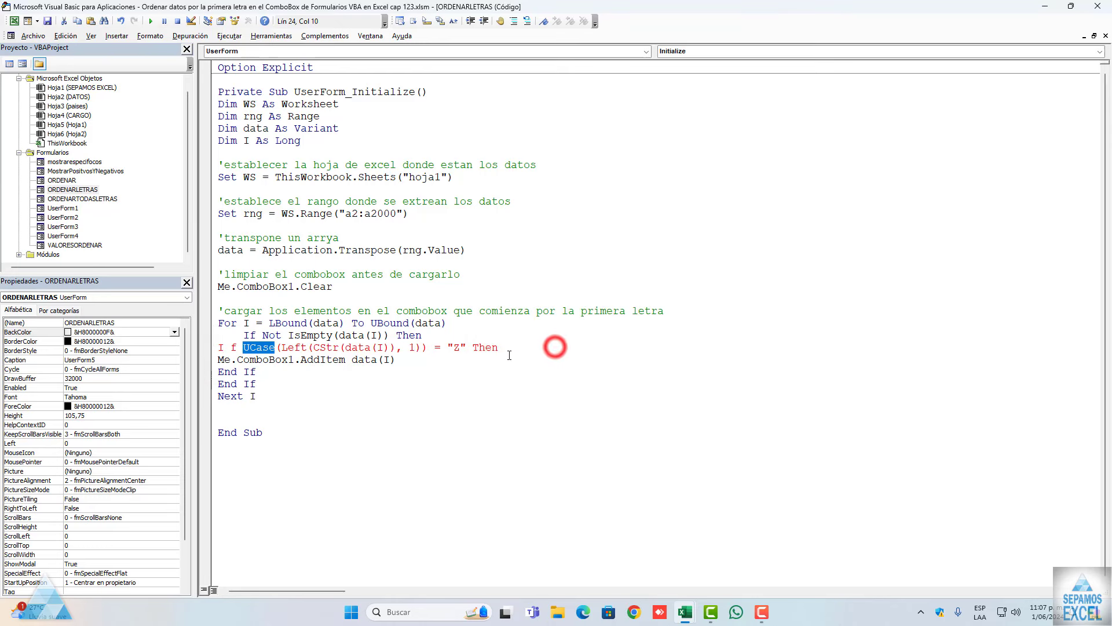
click(231, 347)
key(BackSpace)
Tab-indent the If UCase, AddItem and End If lines, then close the code window
click(399, 389)
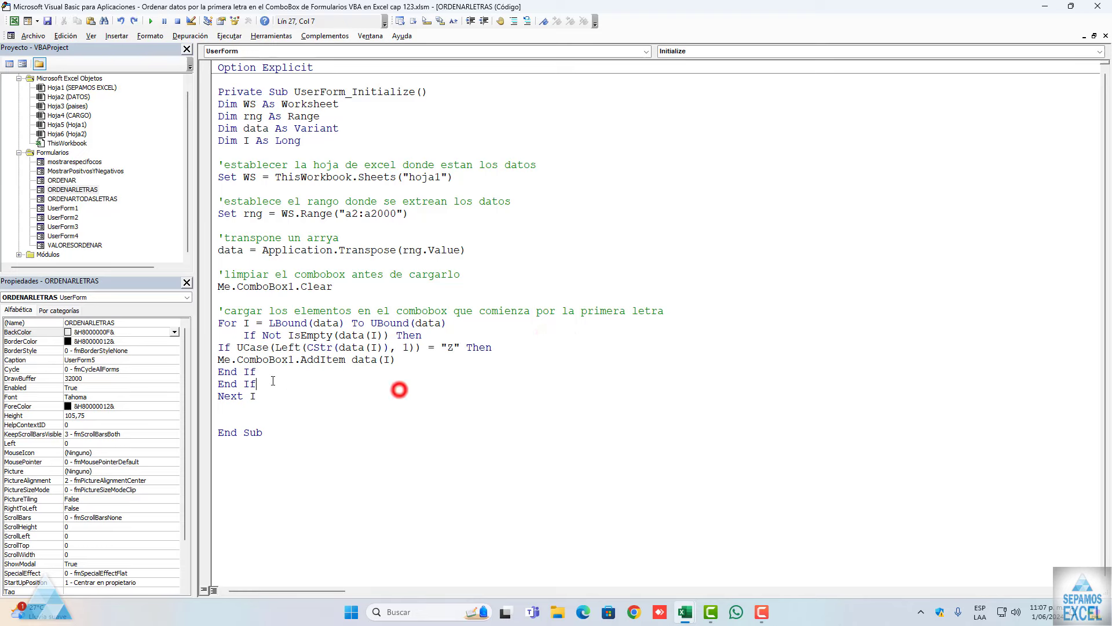
click(219, 348)
key(Tab)
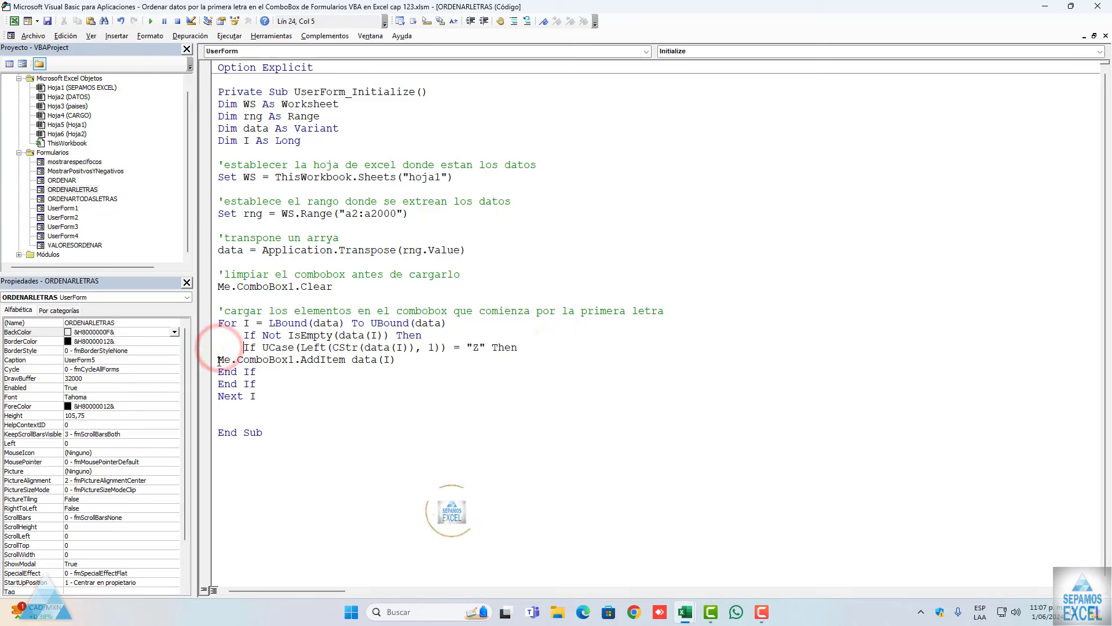
click(218, 359)
key(Tab)
key(Tab)
click(218, 371)
key(Tab)
key(Tab)
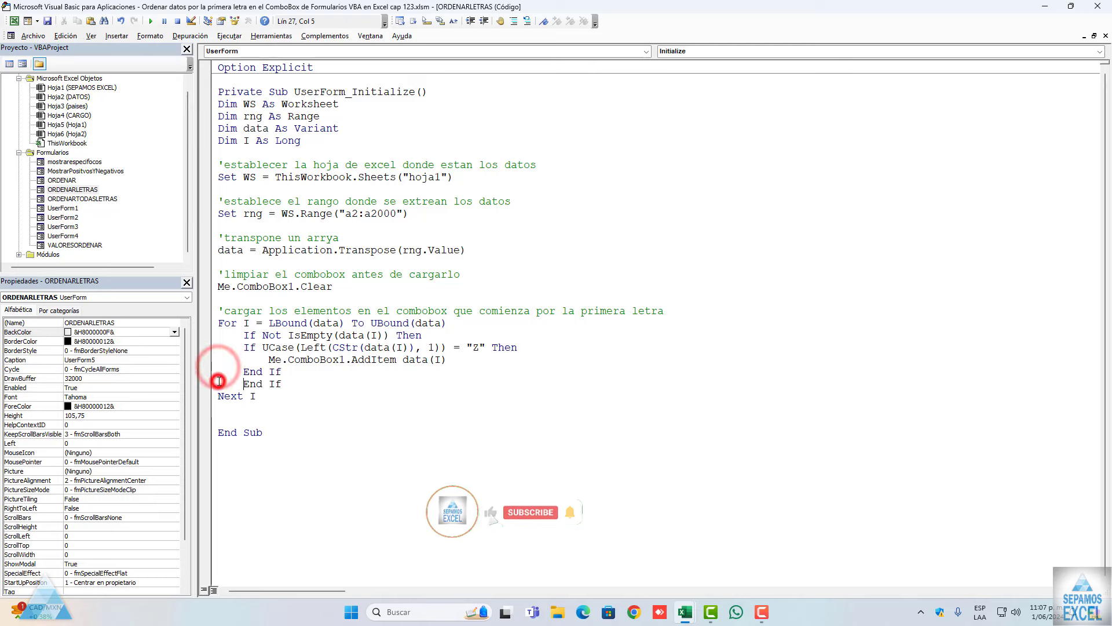
click(243, 372)
key(Tab)
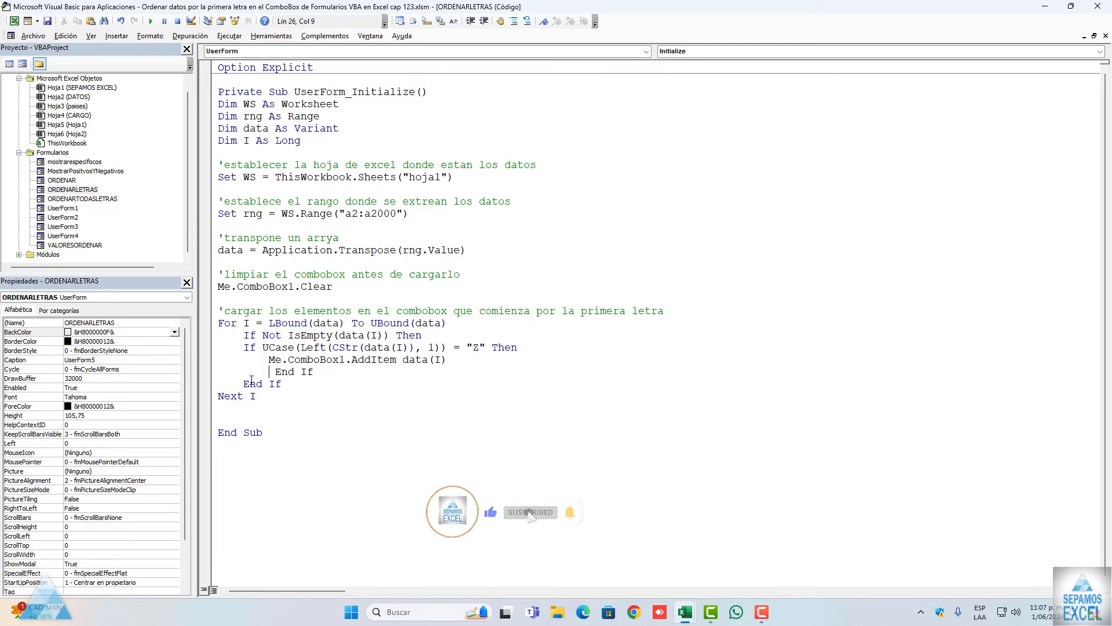
click(307, 410)
click(1105, 36)
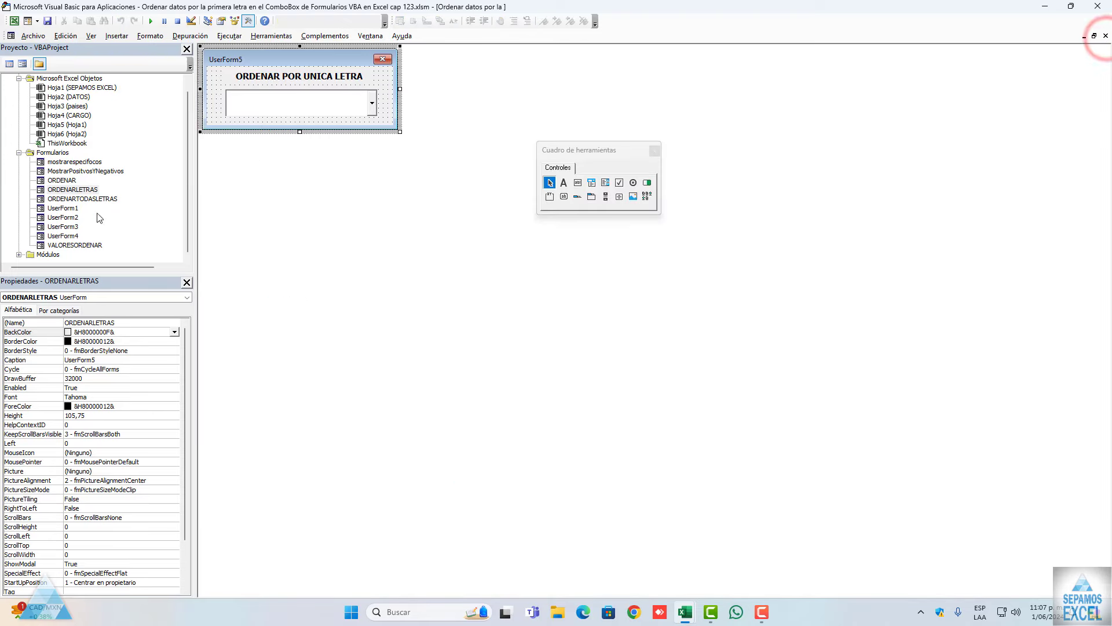
In ORDENARTODASLETRAS's code, add 'inicia el combobox con todas las letras de la A a la Z' above LETRAS
double_click(75, 199)
double_click(382, 120)
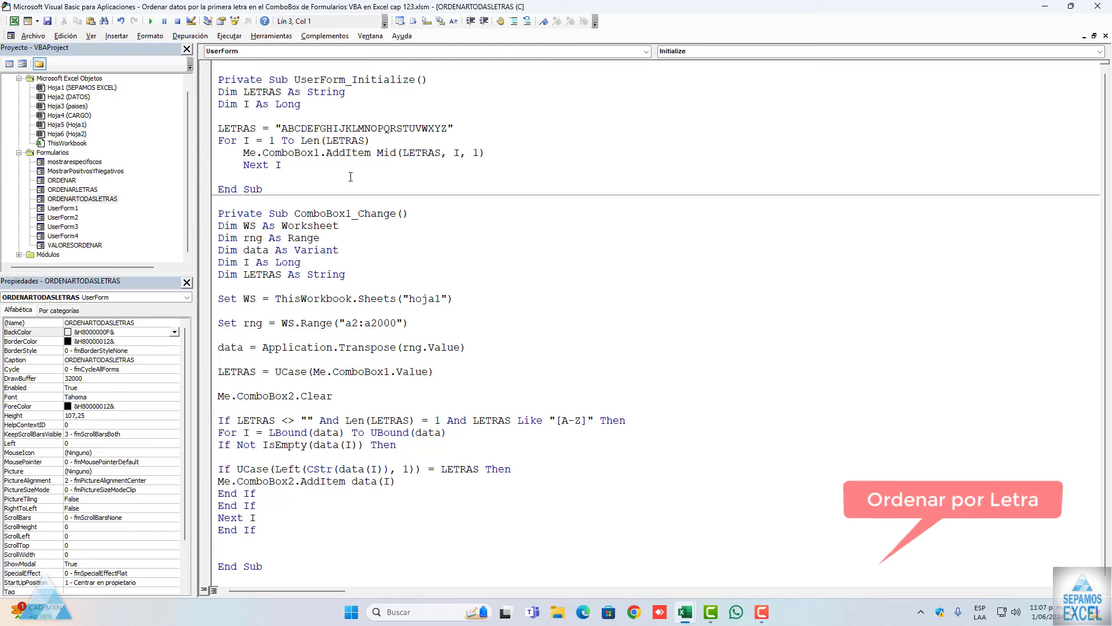
click(229, 119)
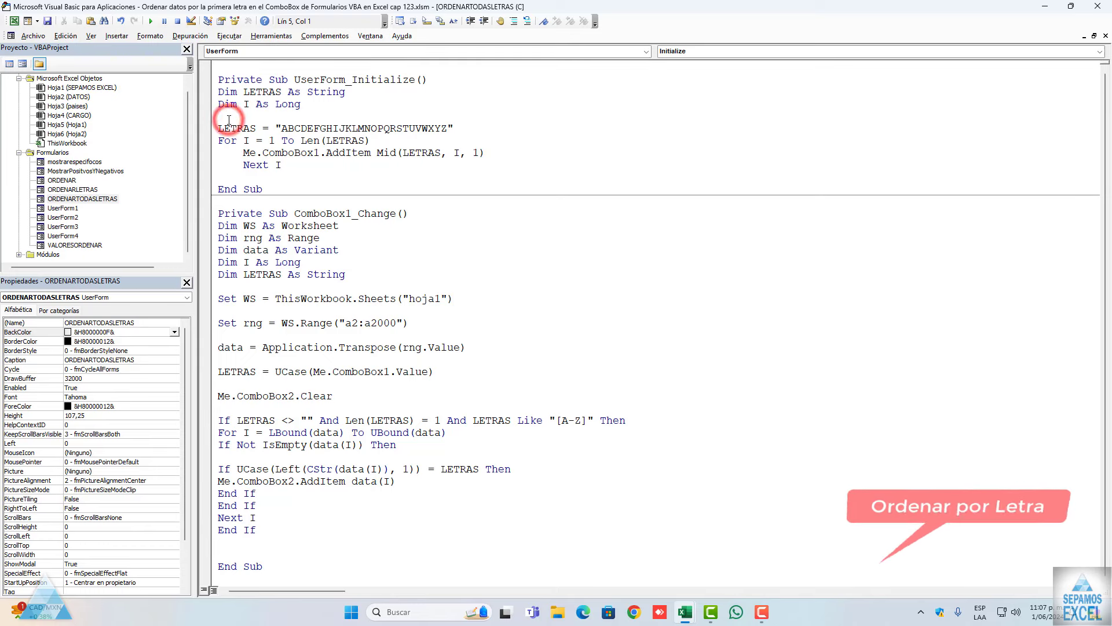
key(Return)
text('inici)
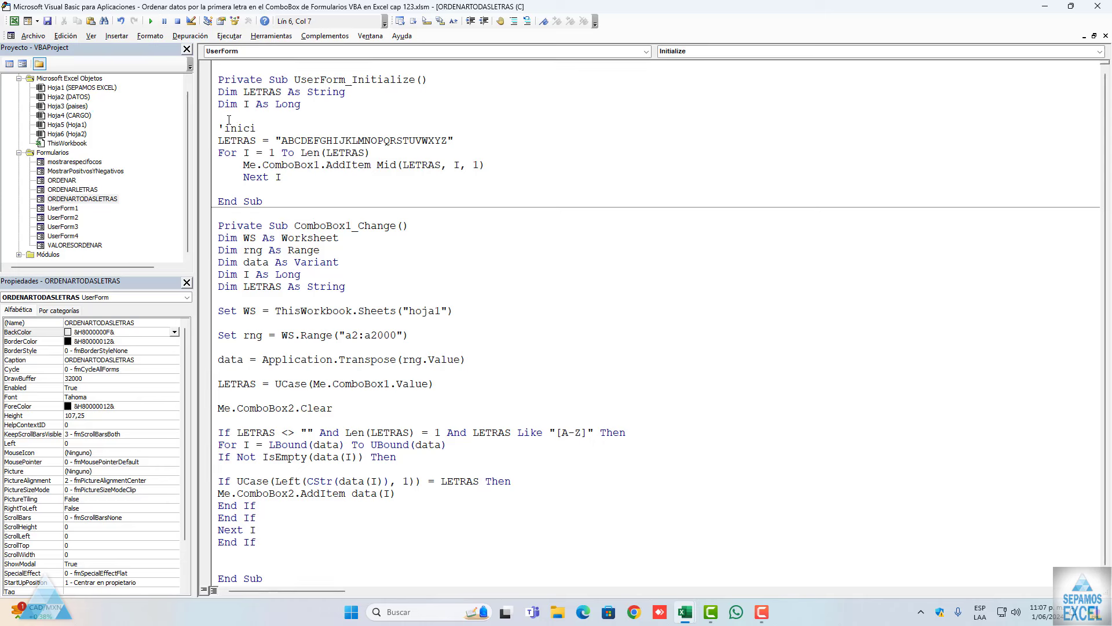
text(a el co)
text(mbob)
text(ox con to)
text(o)
key(BackSpace)
text(das las)
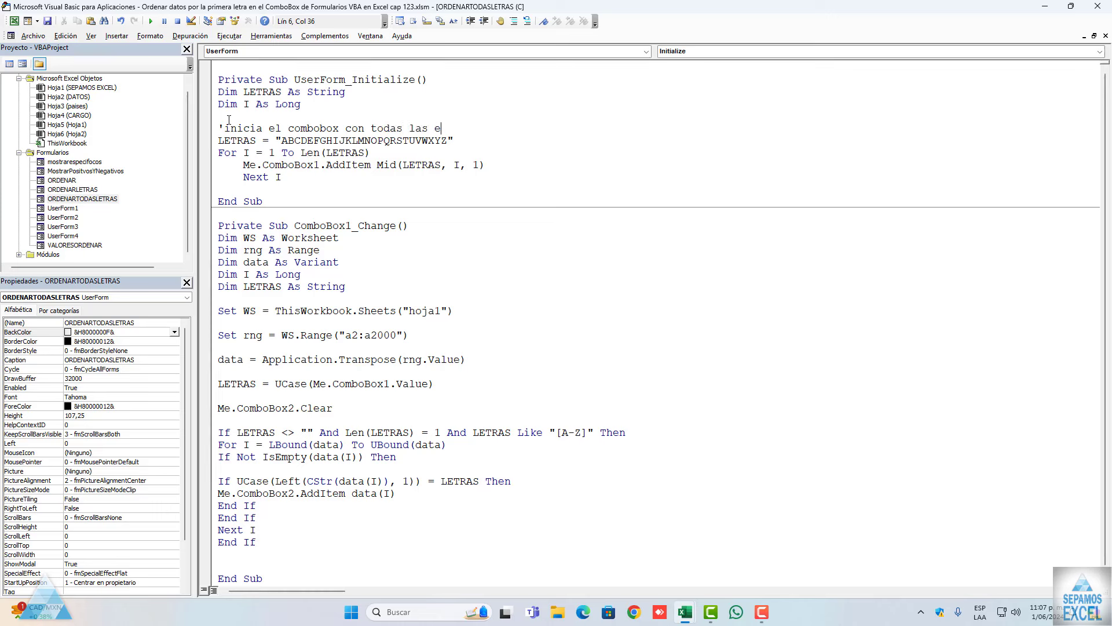
text(etras)
text(la a)
text( Z)
click(256, 274)
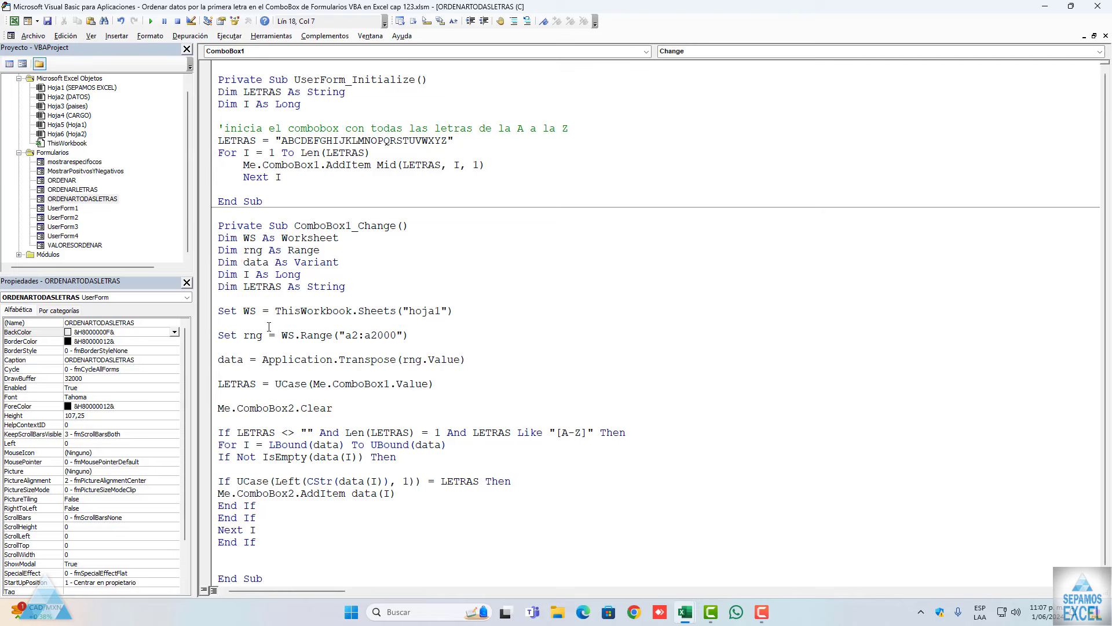
scroll(269, 327, down, 1)
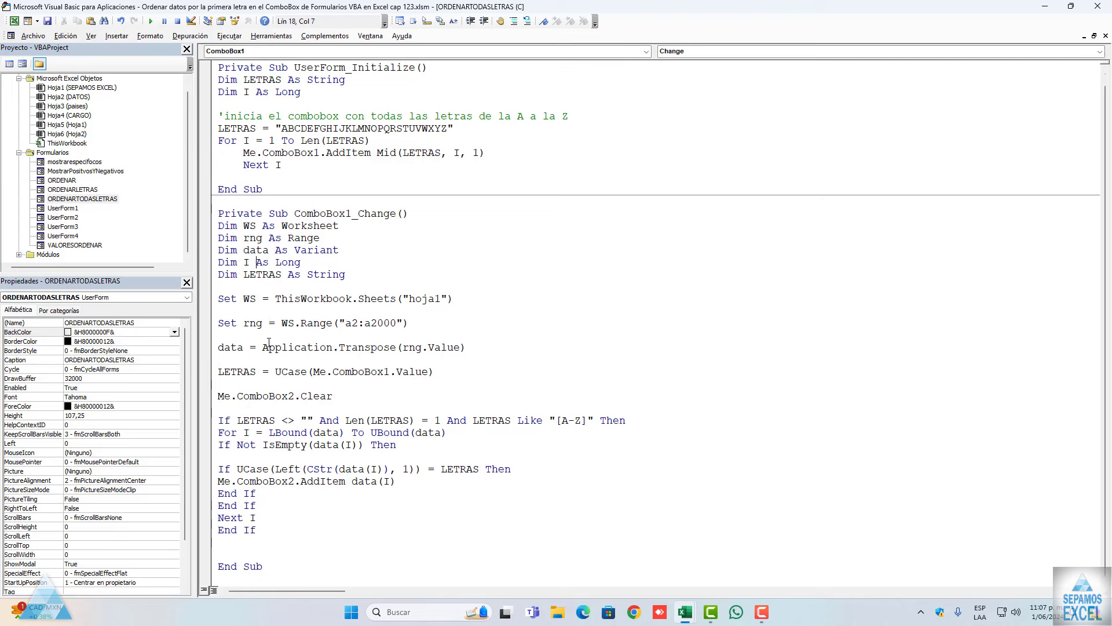
Above If LETRAS, comment that combobox2 loads items beginning with combobox1's selected letter, then run the form
click(222, 413)
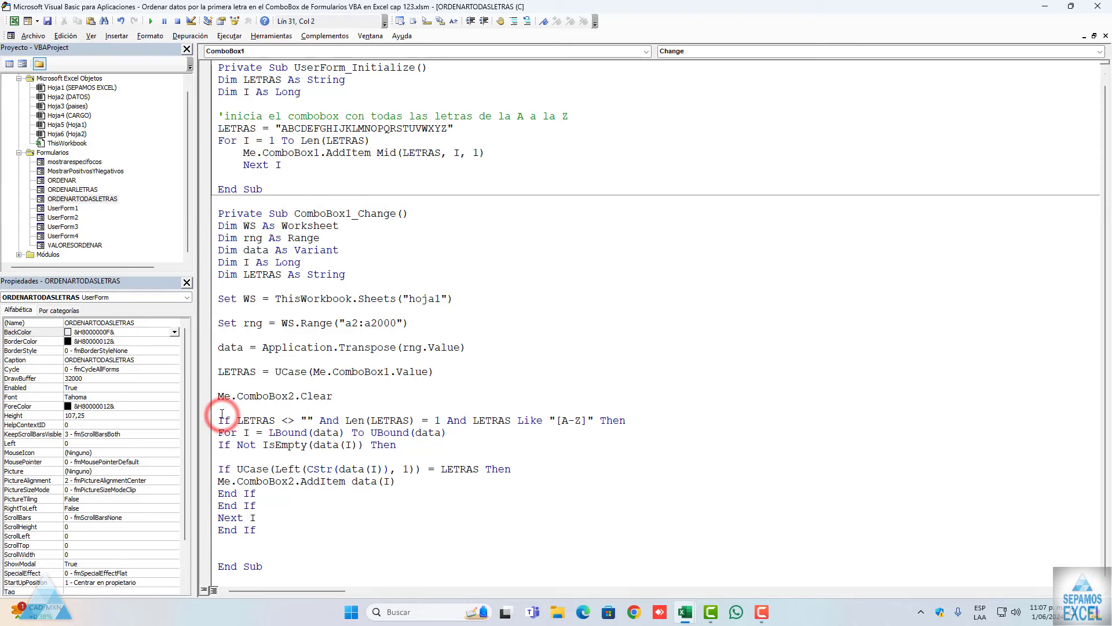
key(Return)
text(')
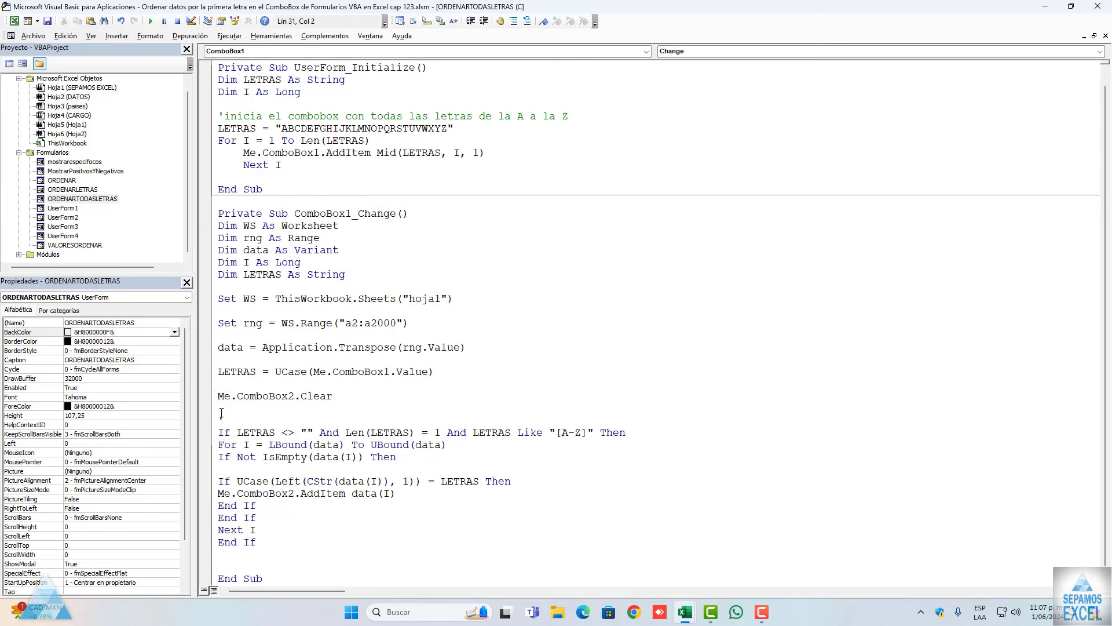
text(cargar)
text(los)
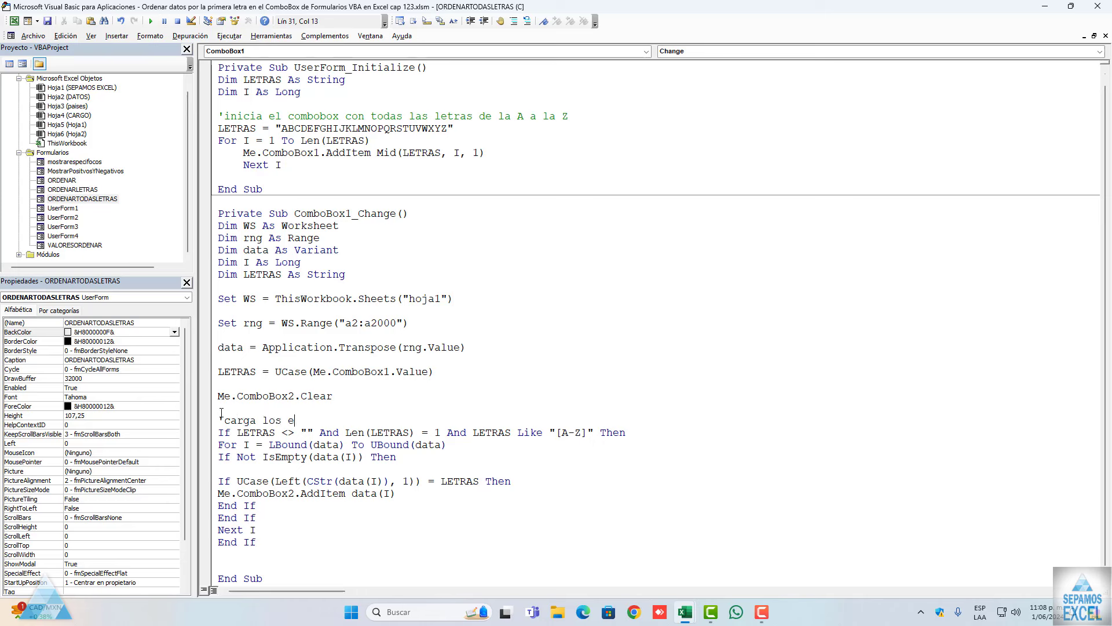
text(ee)
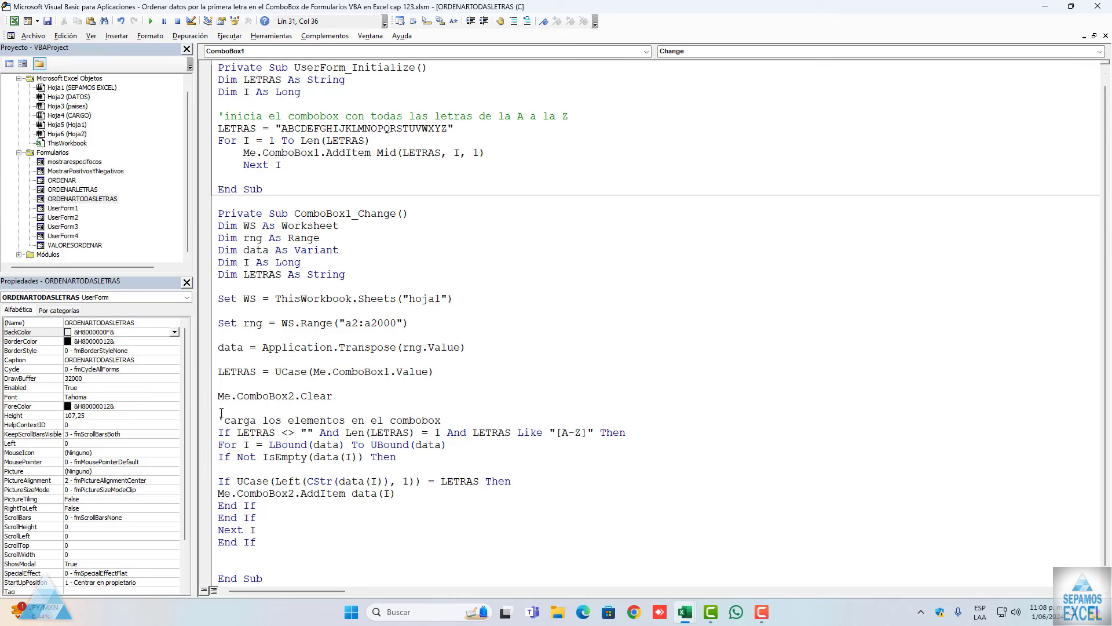
text(ue c)
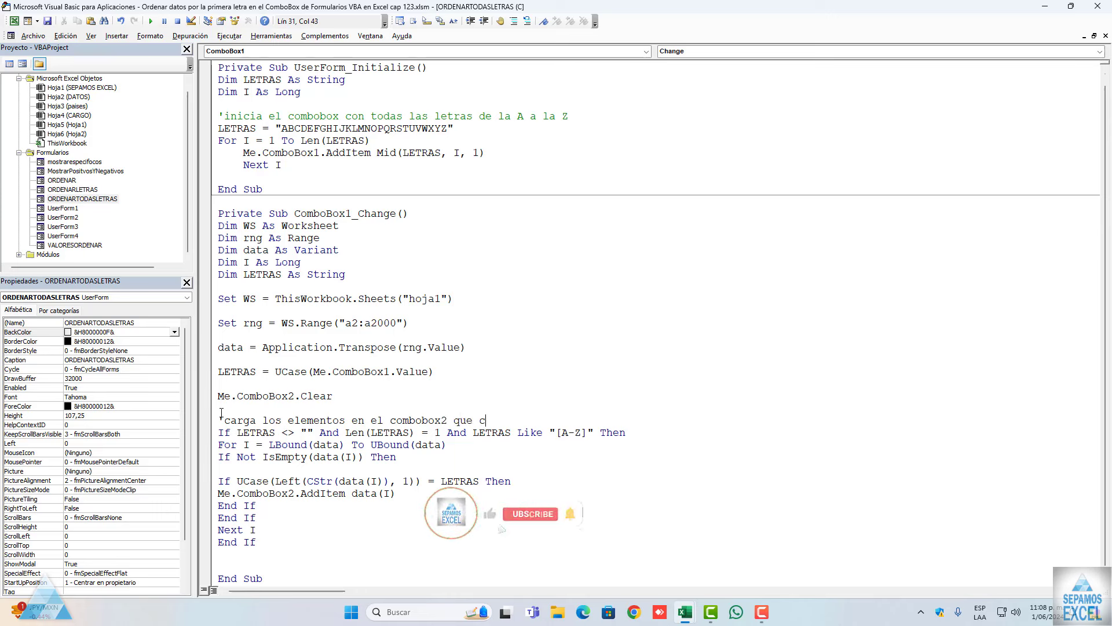
text(omine)
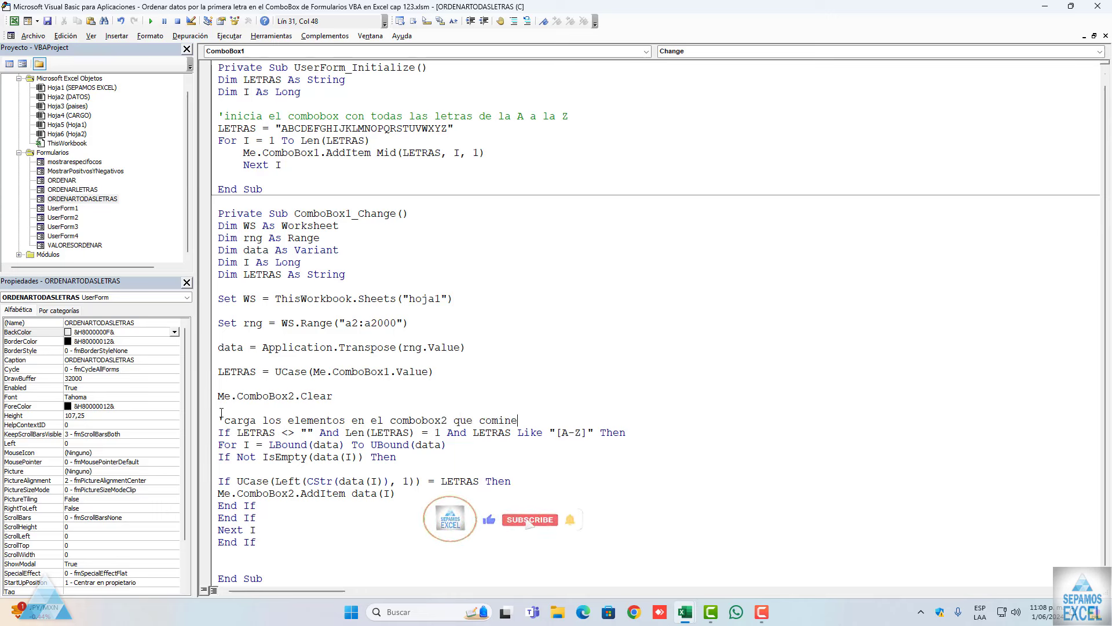
key(BackSpace)
key(BackSpace)
text(enoz)
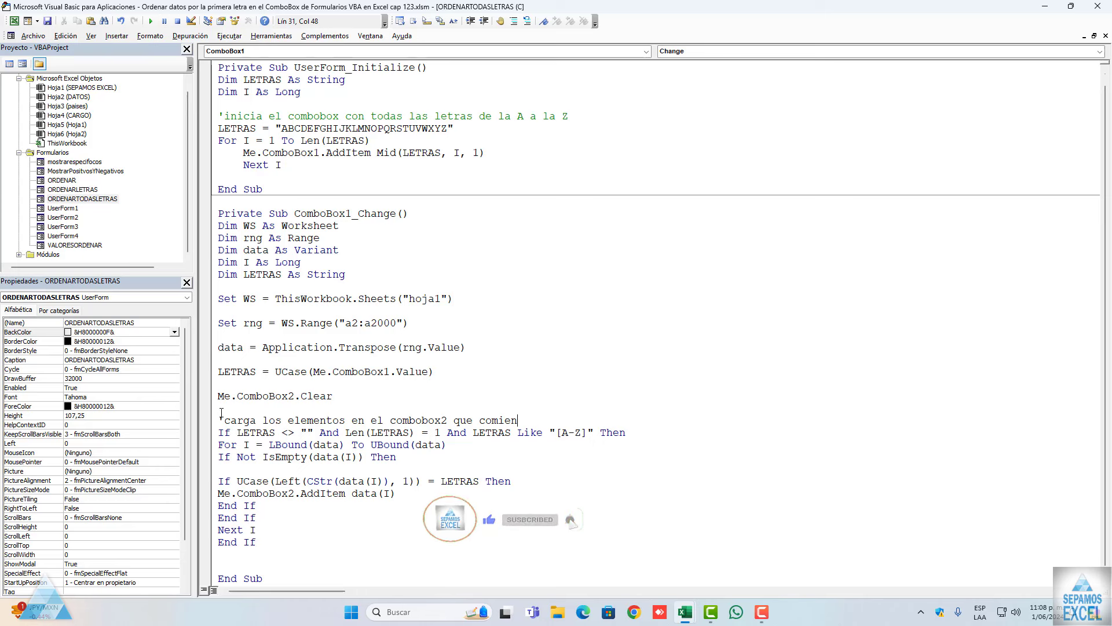
key(BackSpace)
key(BackSpace)
text(cen)
key(BackSpace)
key(BackSpace)
key(BackSpace)
text(zan por al)
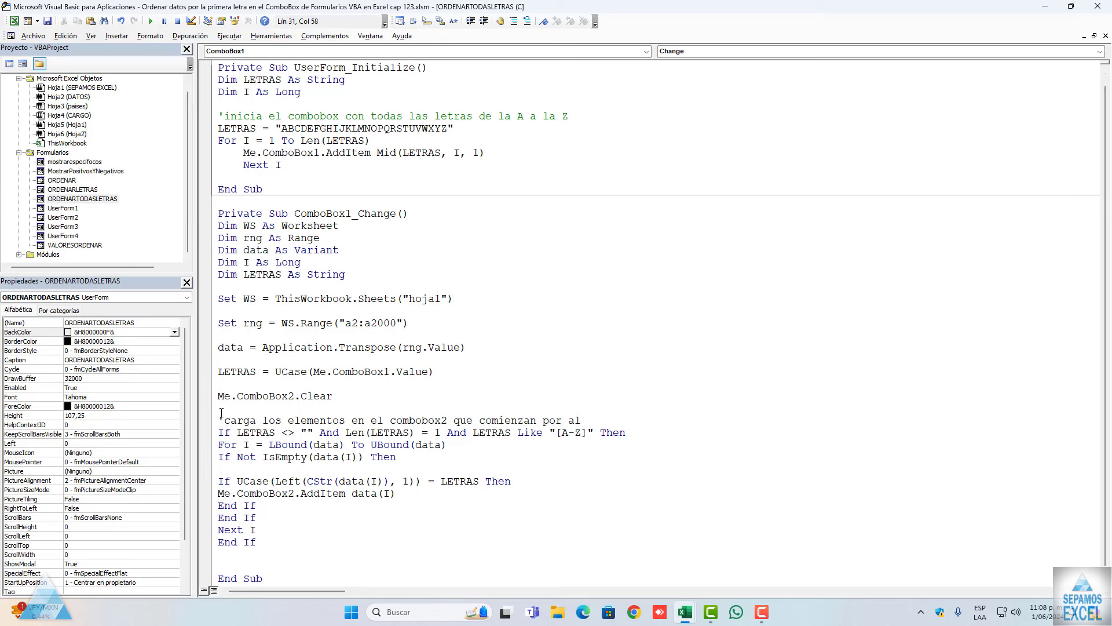
key(BackSpace)
key(BackSpace)
text(la letra)
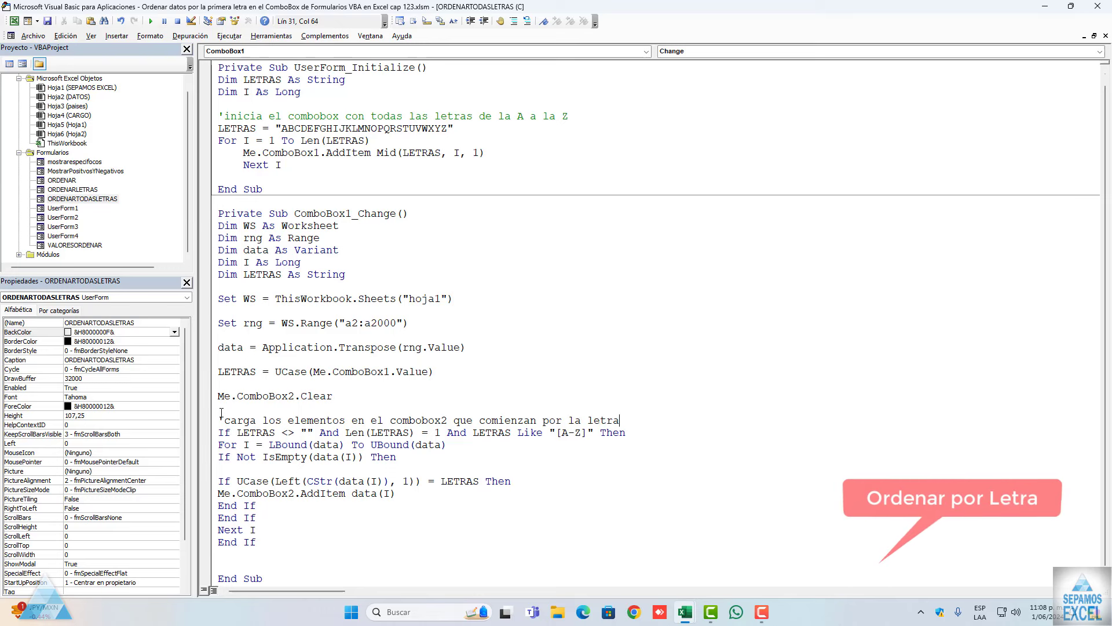
text( seleccionada )
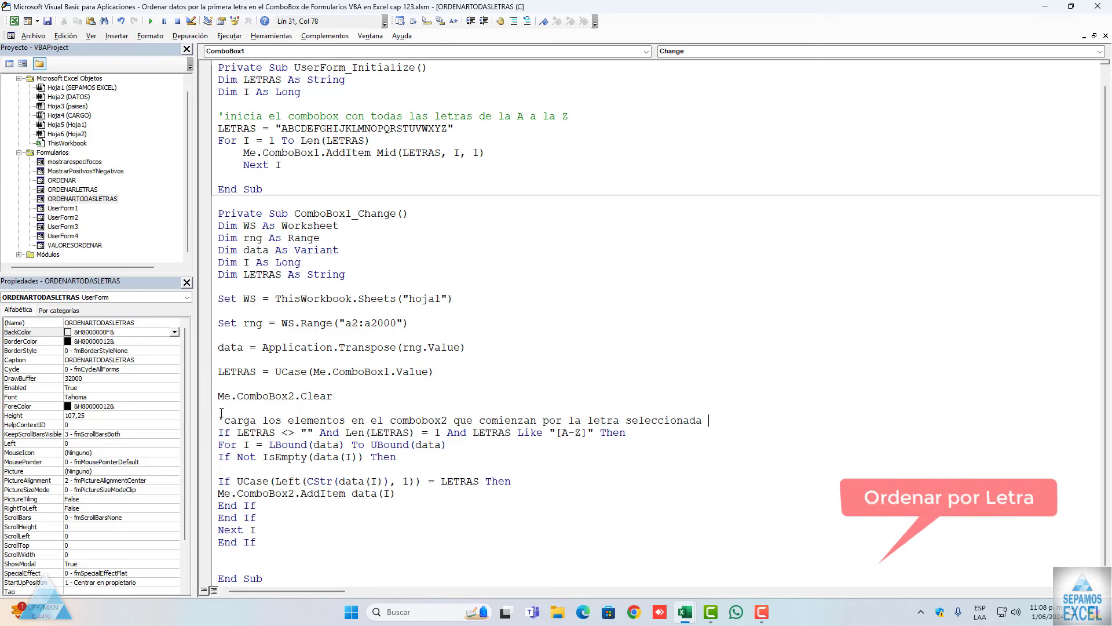
text(de)
key(BackSpace)
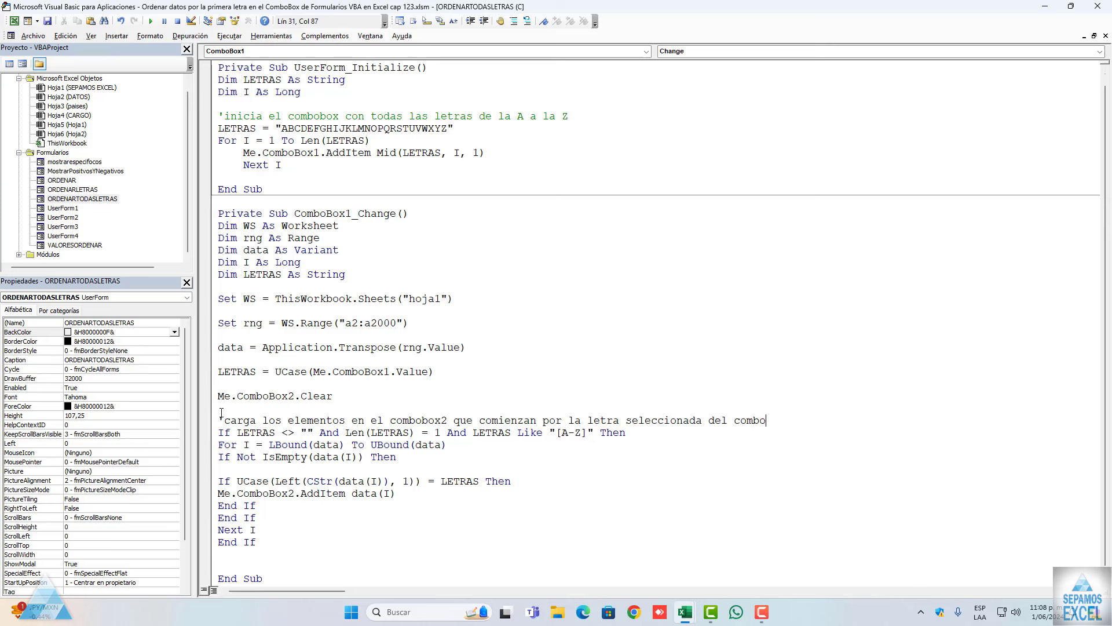
text(1)
click(302, 371)
scroll(468, 296, up, 1)
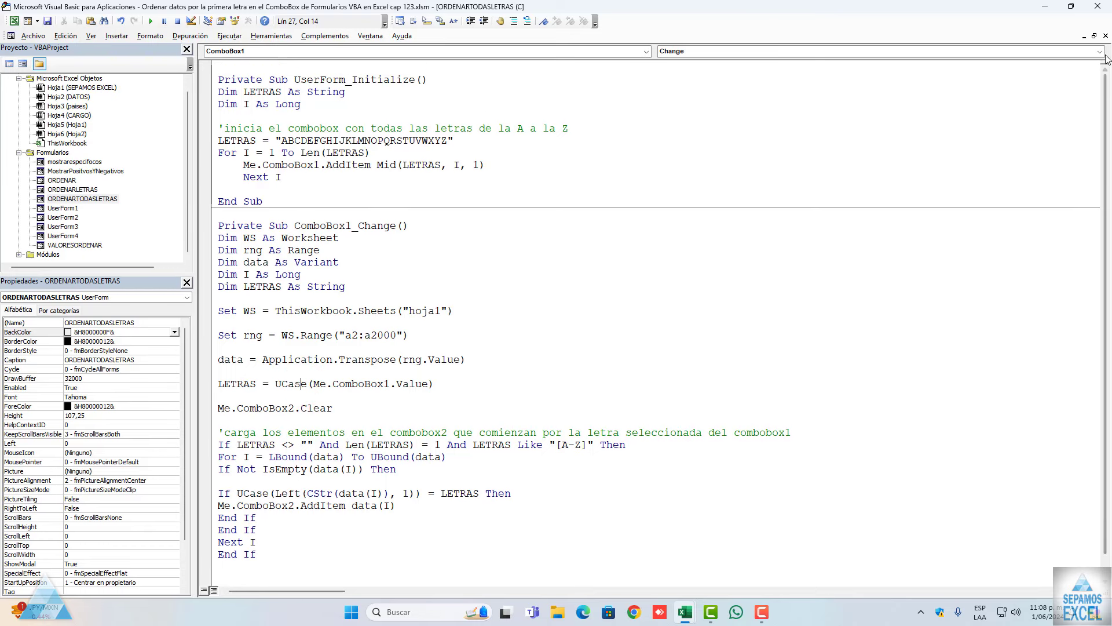
key(F5)
Move the running form over the sheet, choose letter B and view the B names
drag(496, 272, 383, 215)
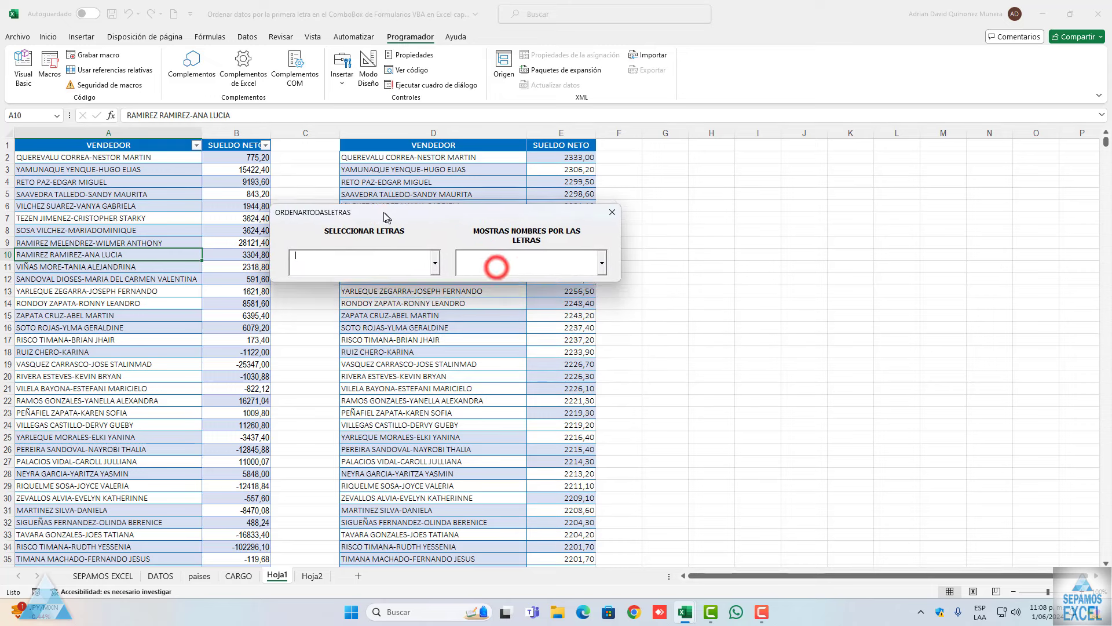
click(434, 260)
click(431, 259)
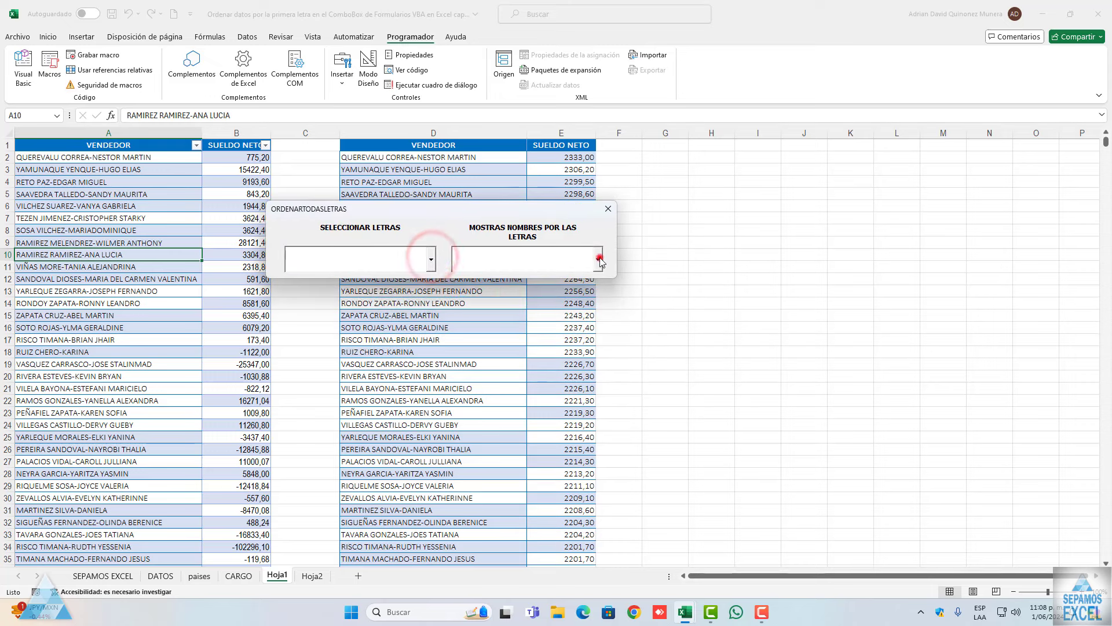
click(599, 259)
click(431, 260)
click(419, 285)
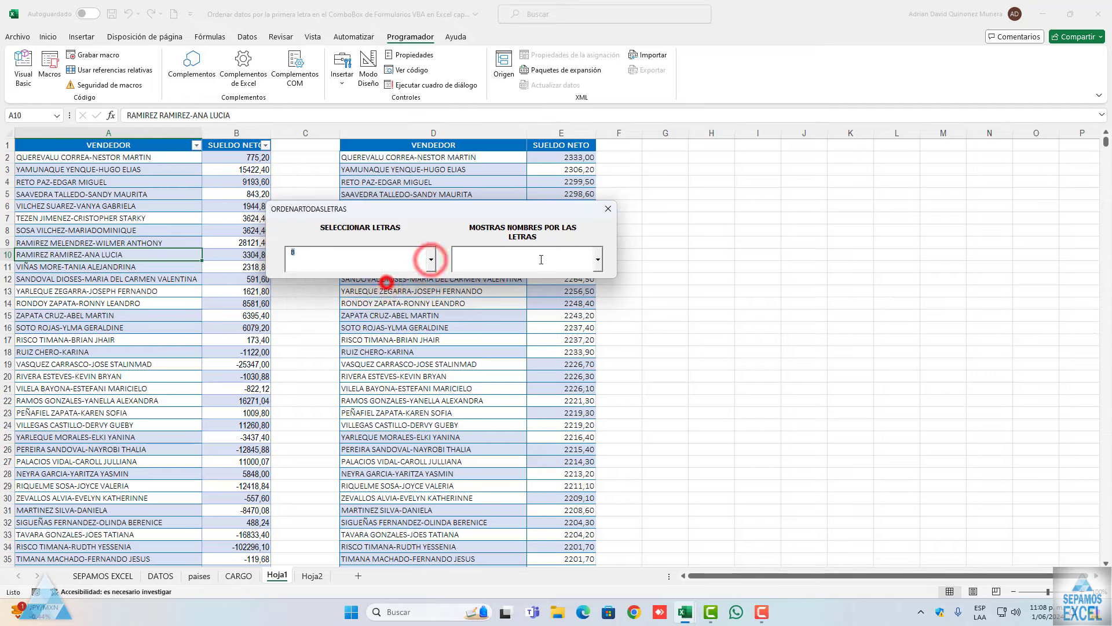
click(597, 259)
mouse_move(598, 287)
mouse_down()
mouse_move(602, 321)
mouse_move(601, 281)
mouse_up()
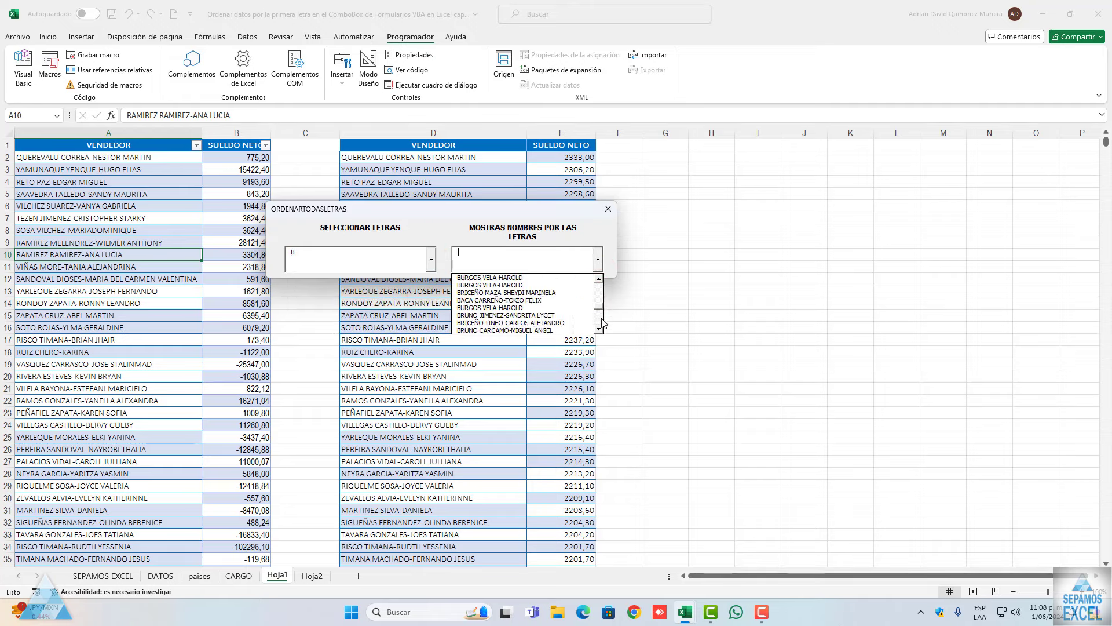
Switch the letter to A and show the names beginning with A
click(433, 262)
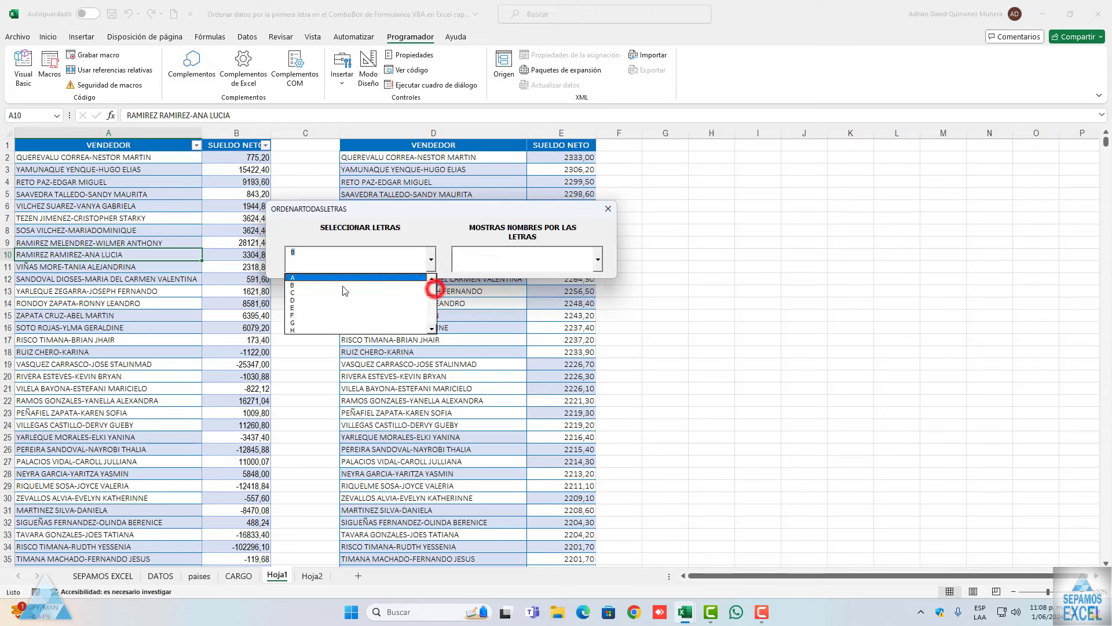
drag(434, 292, 431, 281)
click(336, 279)
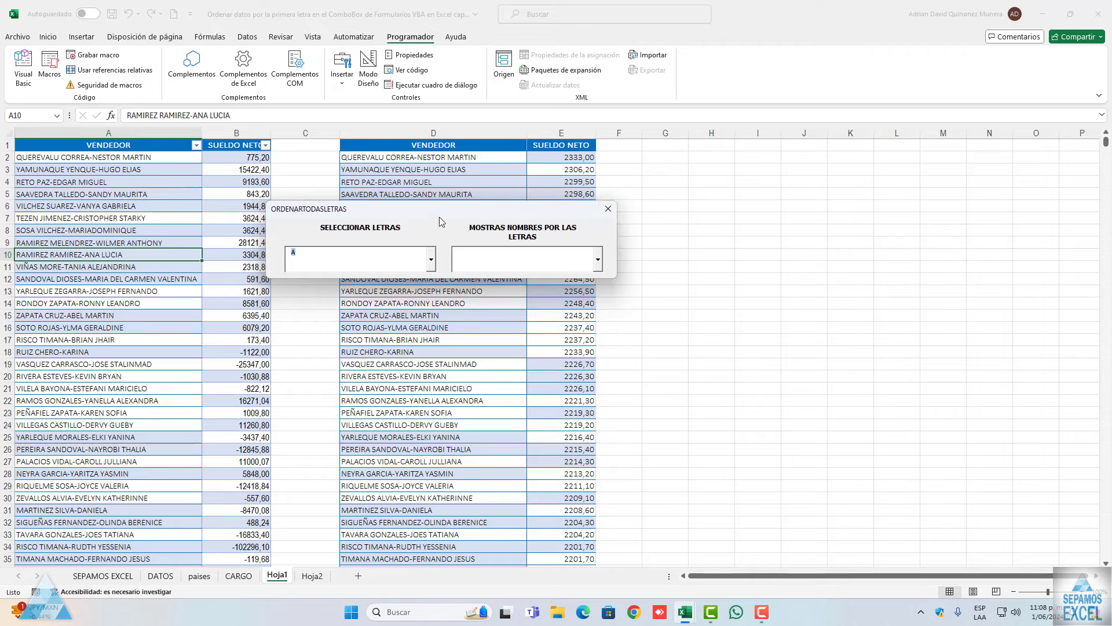
drag(439, 220, 377, 217)
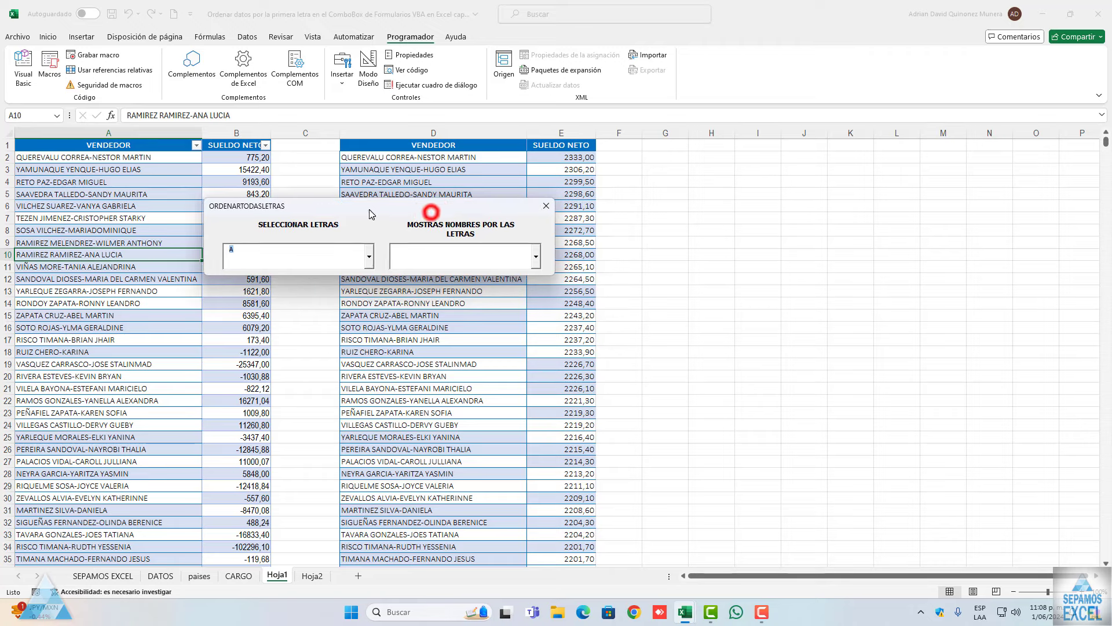
click(534, 258)
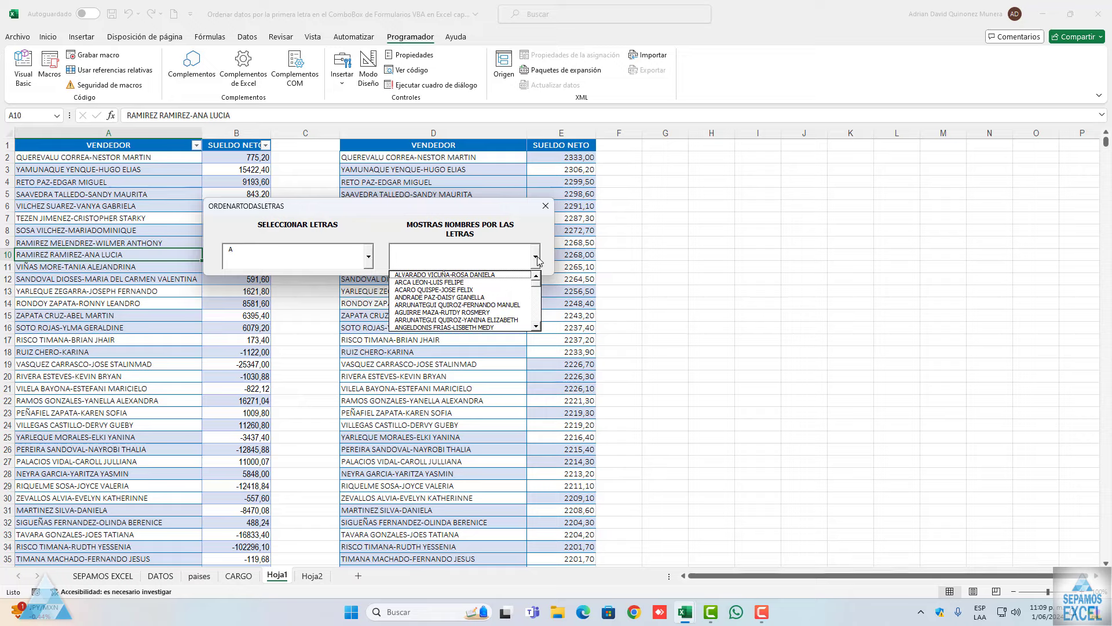